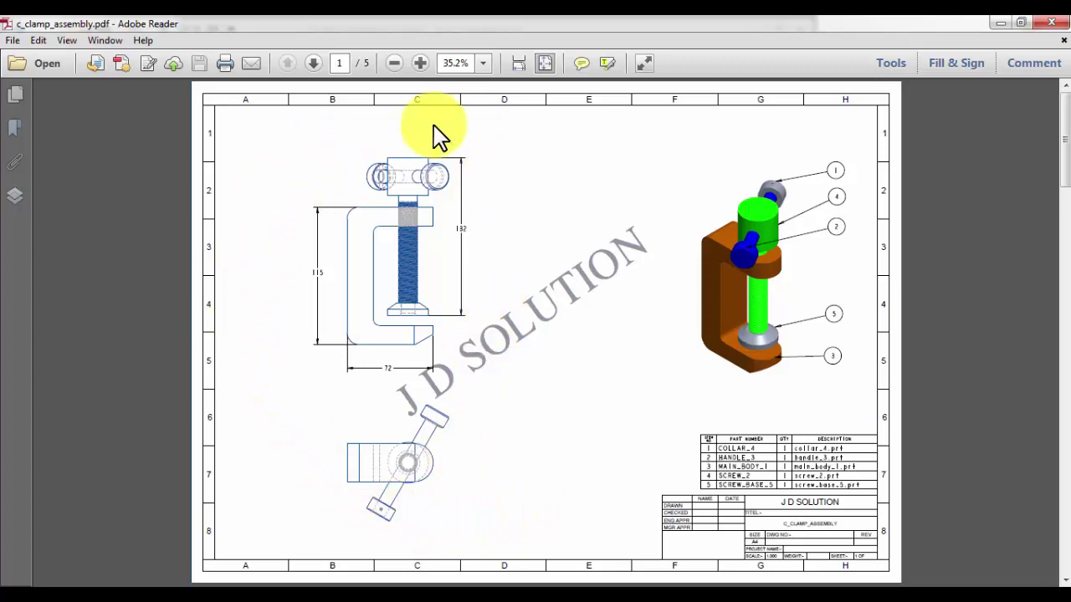
Switch from the PDF drawing to Creo Parametric and examine the C-clamp assembly, including its screw head, handle and frame.
click(1023, 21)
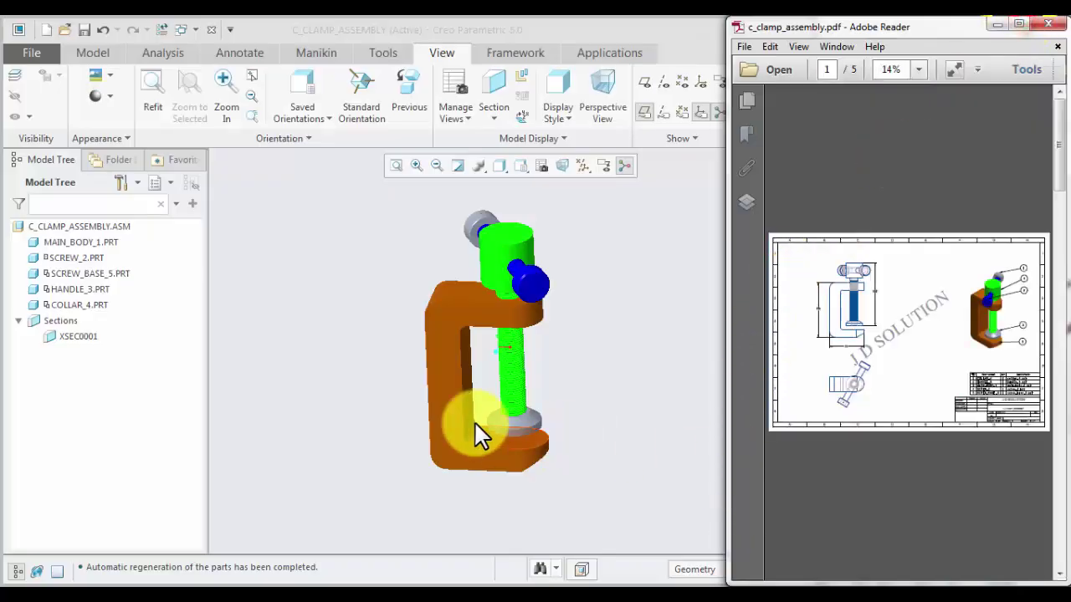
mouse_move(395, 408)
middle_down()
mouse_move(342, 361)
mouse_move(359, 410)
mouse_move(422, 383)
mouse_move(421, 418)
mouse_move(392, 396)
mouse_move(354, 401)
mouse_move(389, 421)
middle_up()
scroll(557, 375, up, 5)
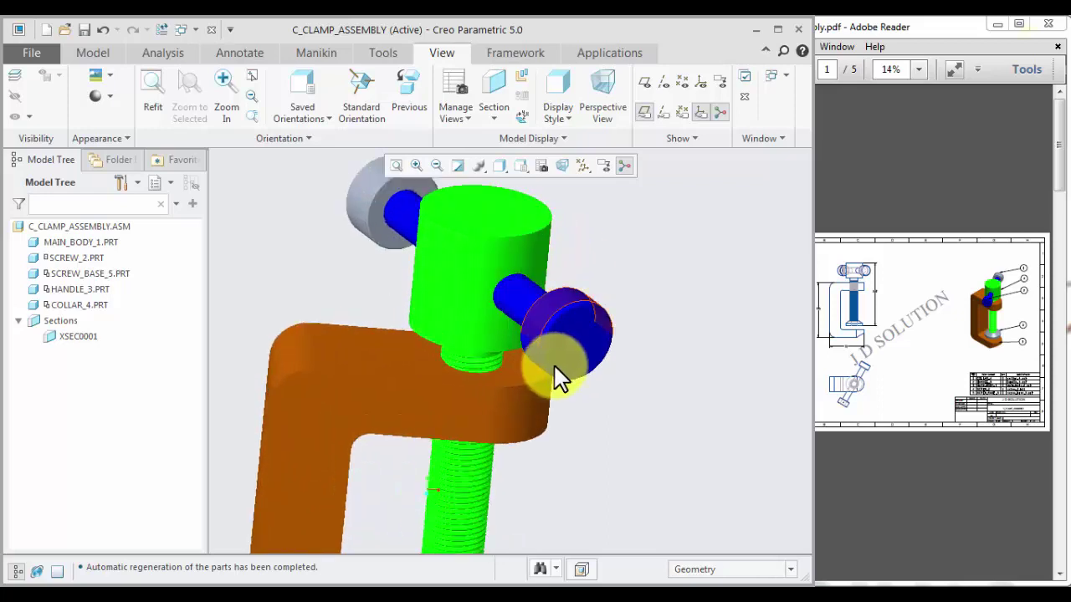
scroll(577, 410, down, 3)
middle_drag(577, 410, 535, 381)
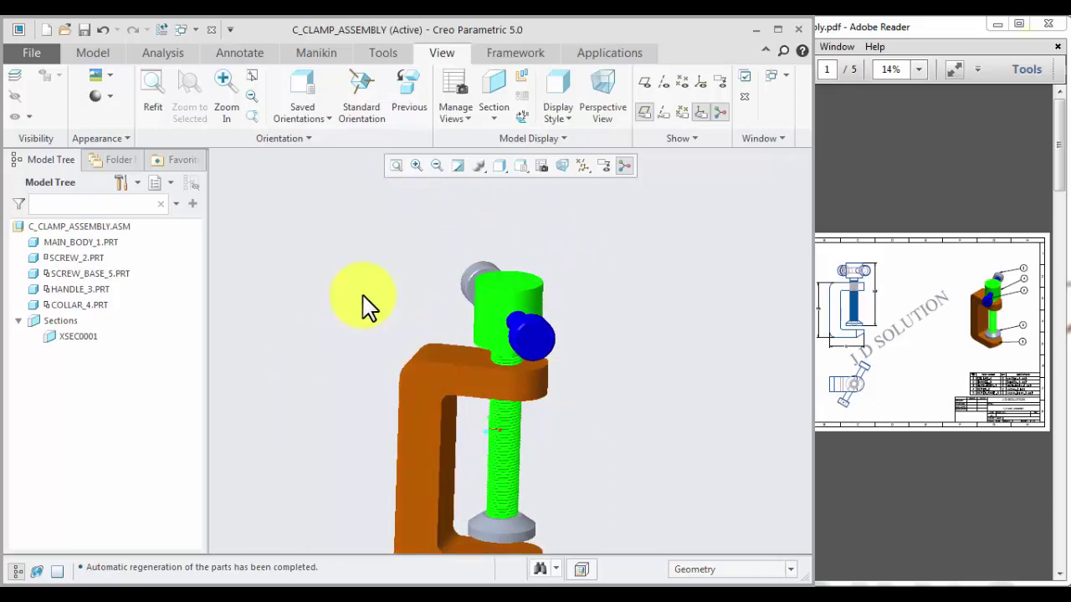
scroll(395, 377, down, 4)
scroll(397, 376, up, 2)
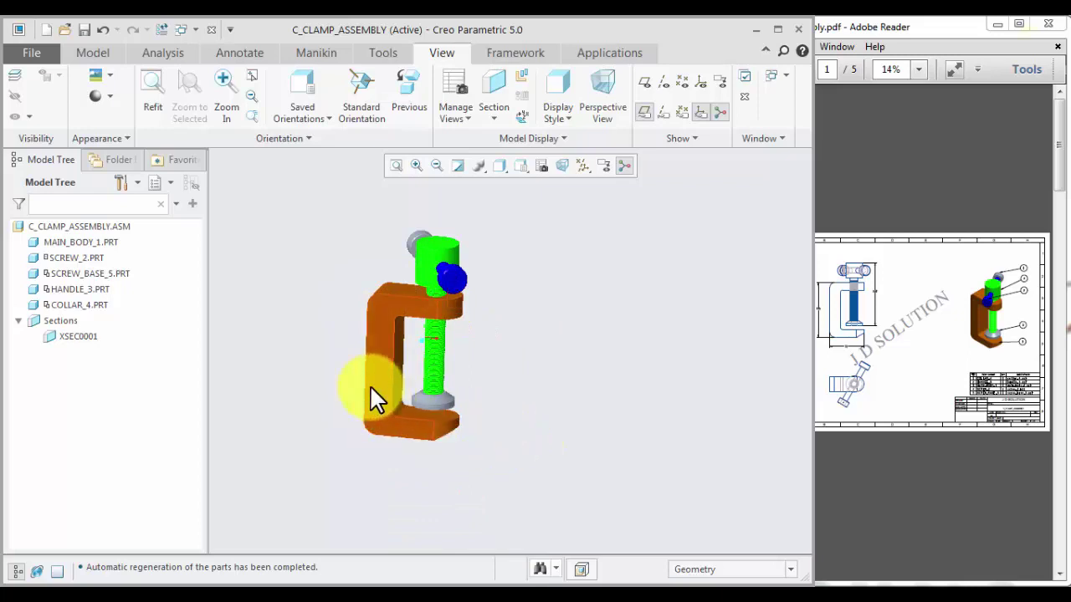
Identify each component of the assembly in turn: MAIN_BODY_1, SCREW_2, SCREW_BASE_5, HANDLE_3 and COLLAR_4.
click(86, 240)
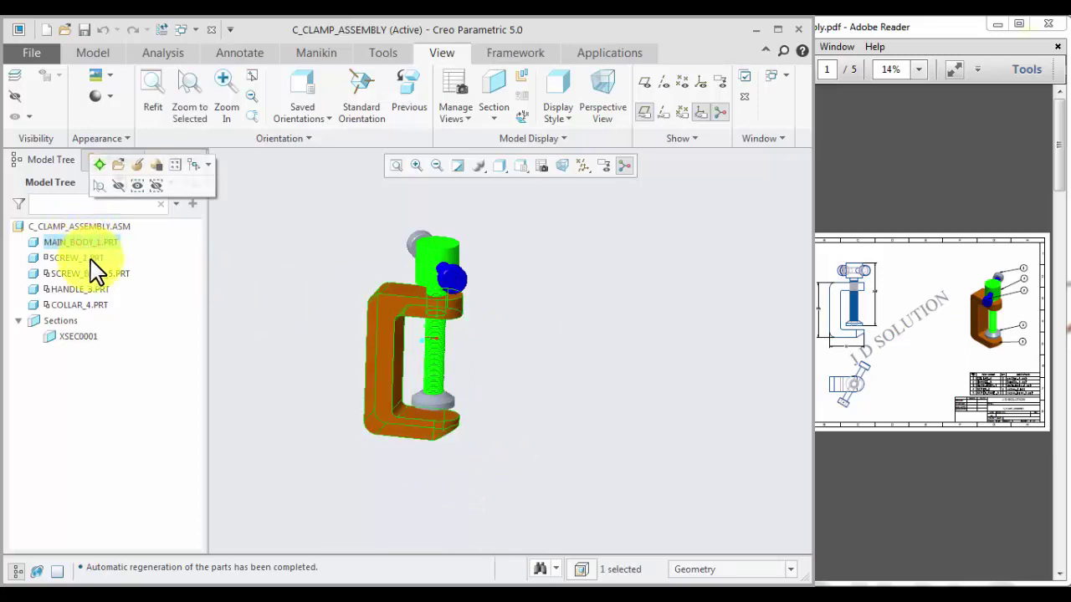
click(90, 259)
click(94, 273)
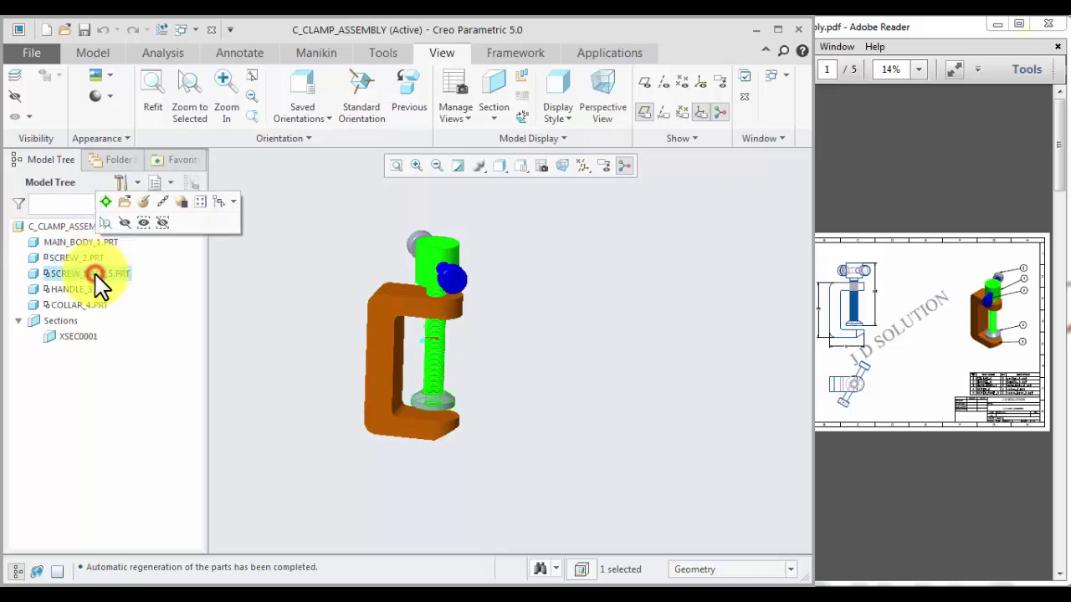
click(95, 289)
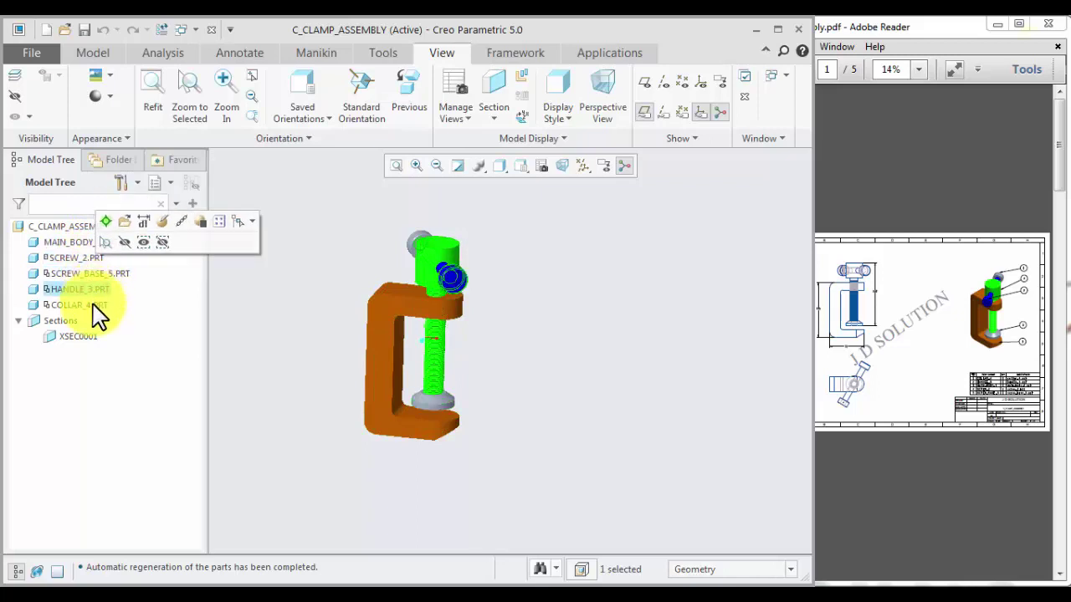
click(93, 303)
click(276, 305)
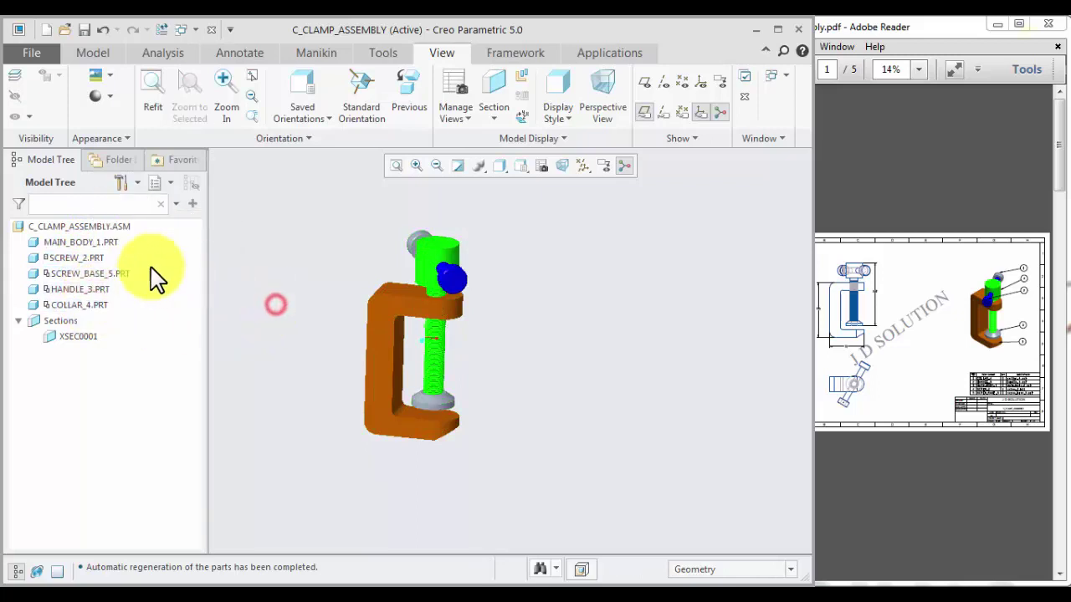
Open the MAIN_BODY_1 part from the assembly and examine its C-shaped geometry.
click(110, 241)
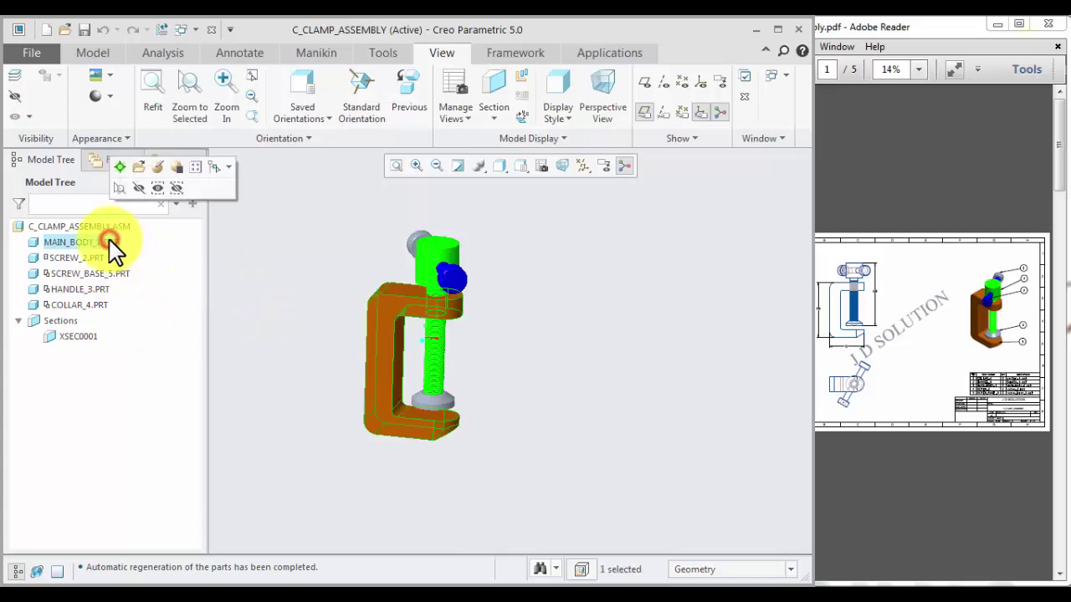
click(138, 167)
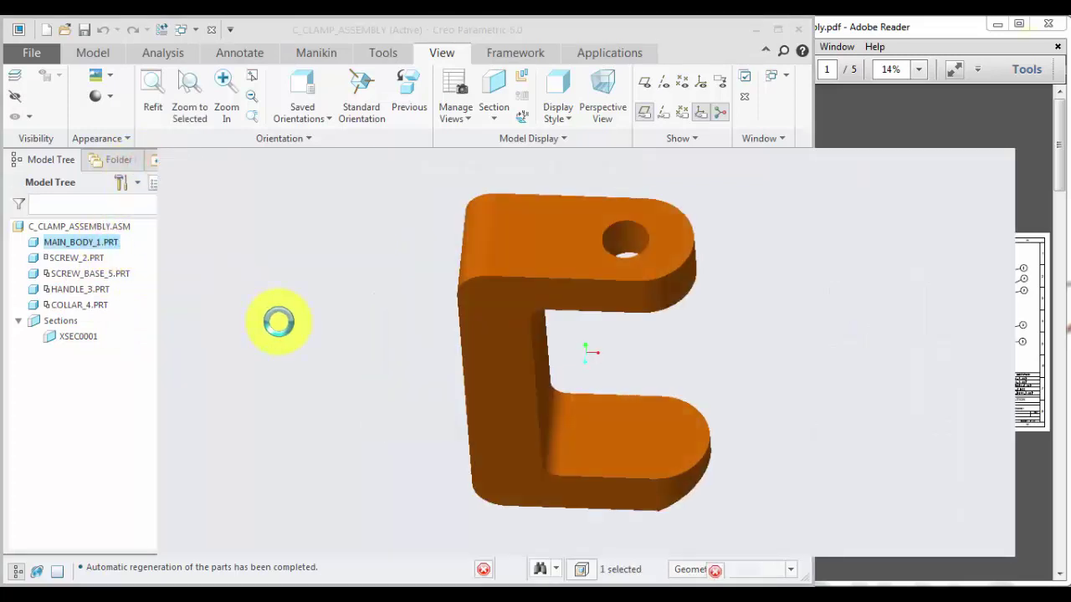
mouse_move(374, 360)
middle_down()
mouse_move(351, 298)
mouse_move(325, 325)
mouse_move(345, 286)
mouse_move(332, 325)
mouse_move(351, 306)
mouse_move(388, 329)
mouse_move(383, 355)
mouse_move(366, 345)
middle_up()
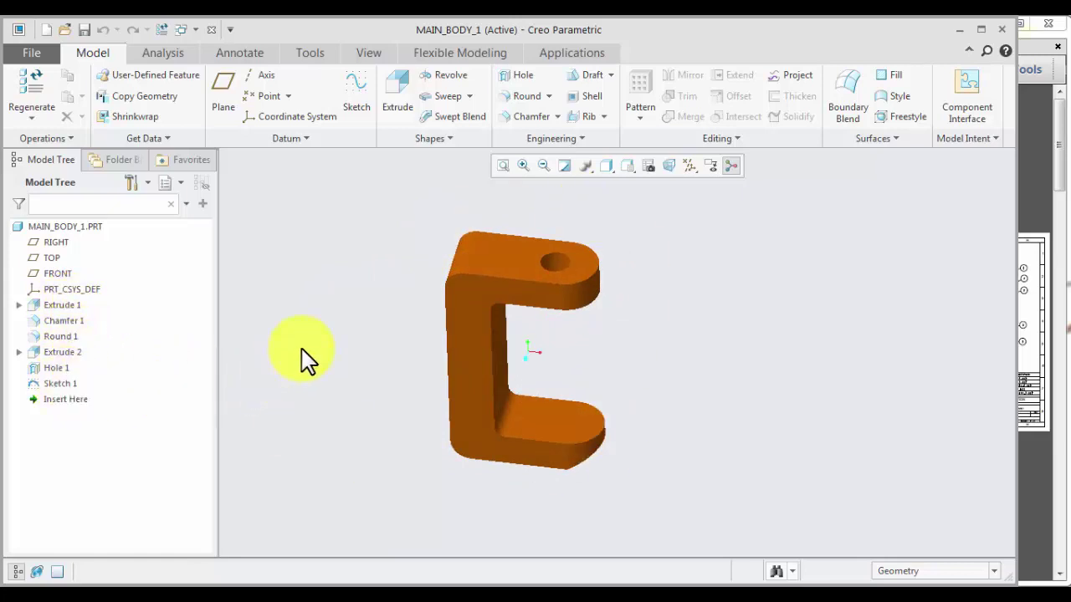
scroll(460, 282, down, 2)
scroll(350, 270, up, 2)
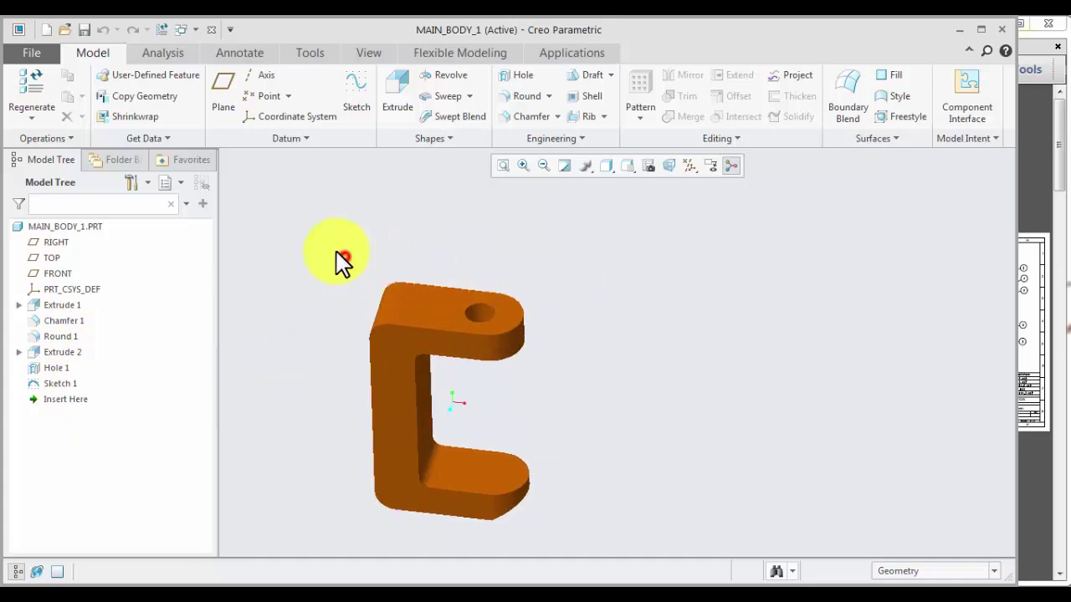
Close the MAIN_BODY_1 part and the C_CLAMP_ASSEMBLY model.
click(210, 29)
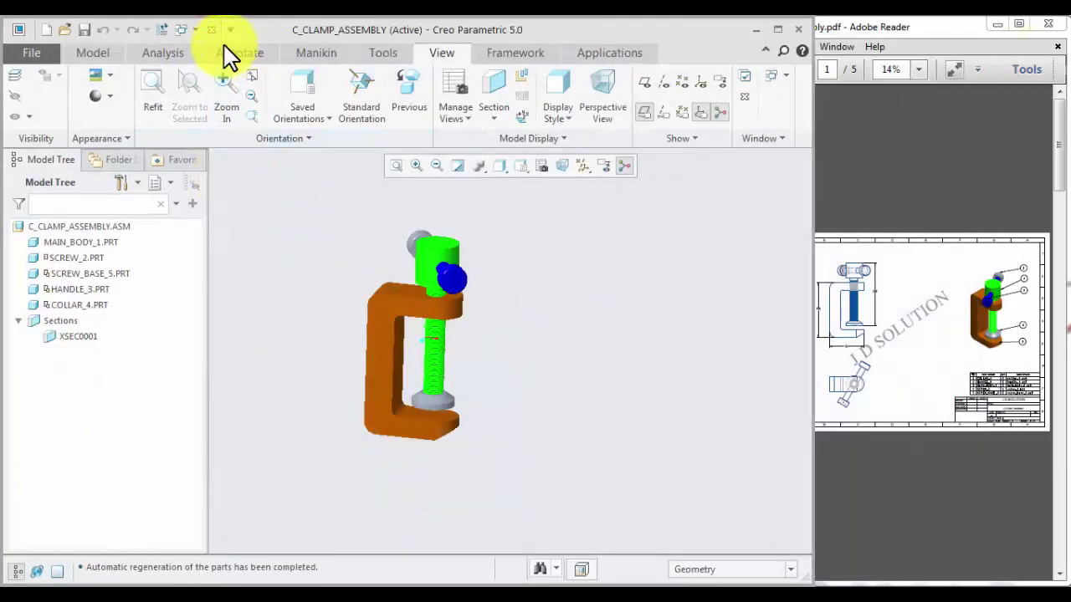
click(211, 29)
click(272, 310)
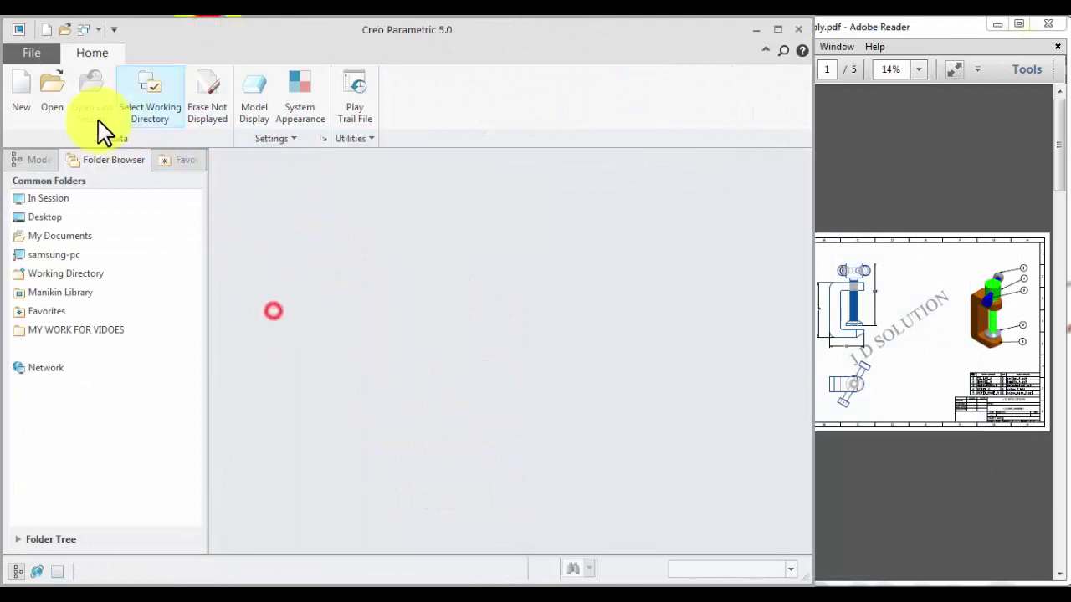
Set the working directory to the MAIN_BODY folder inside C-Clamp.
click(155, 102)
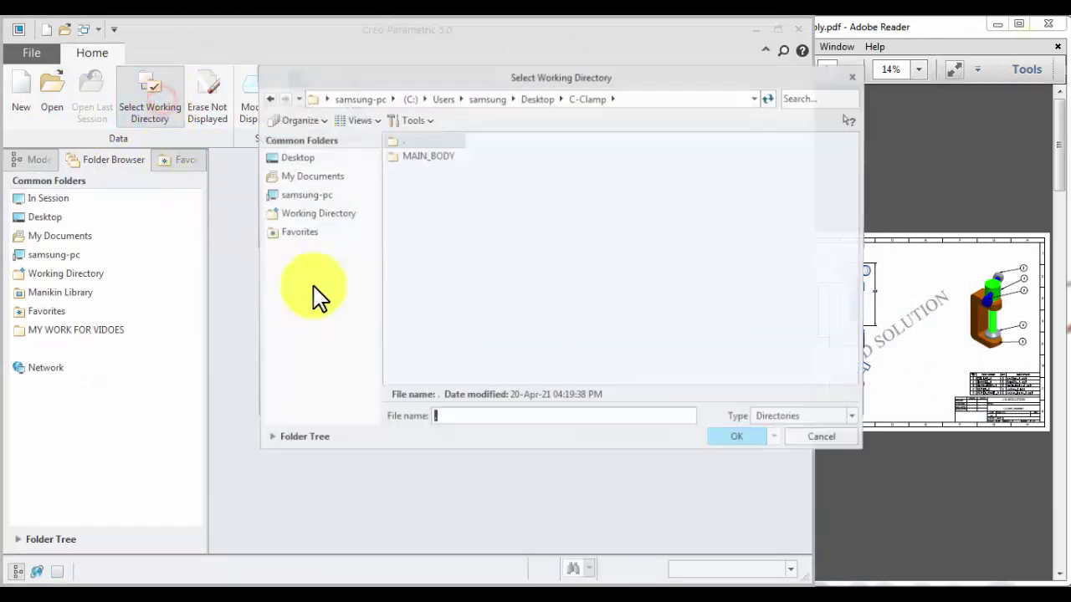
double_click(433, 156)
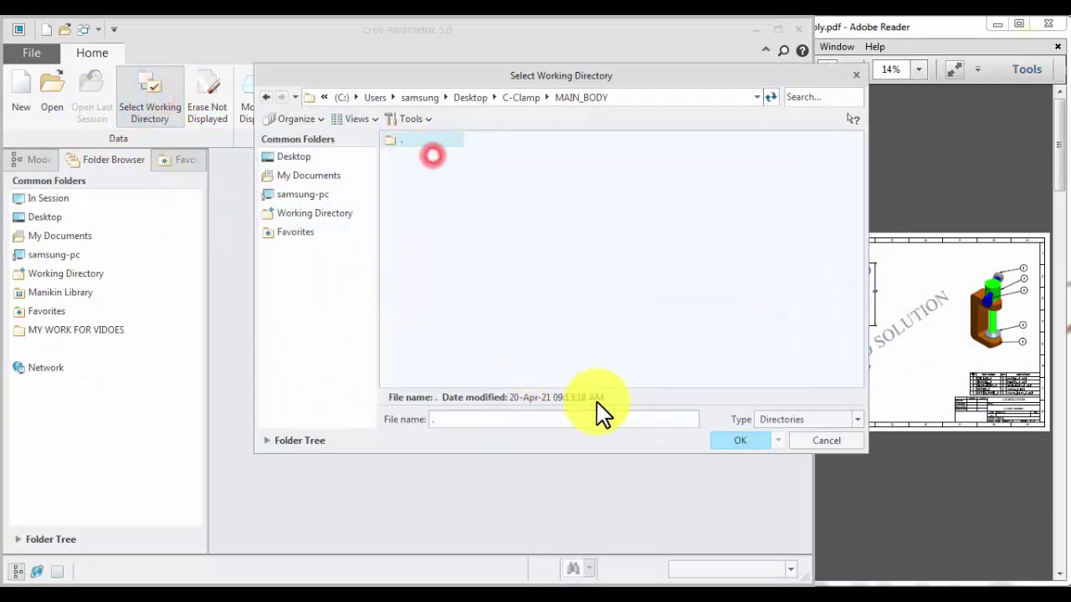
click(741, 439)
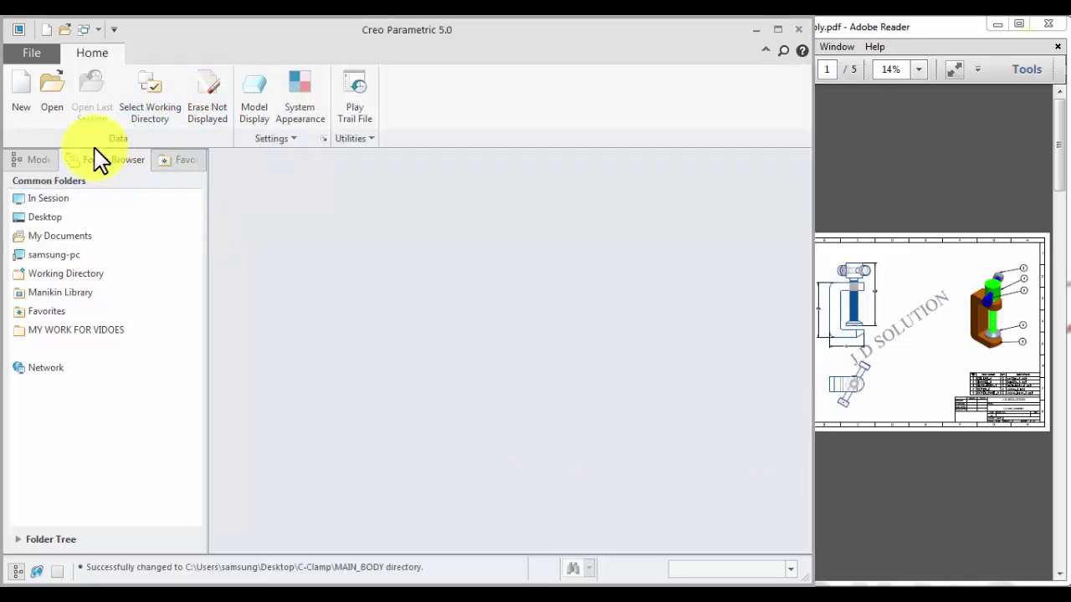
Create a new solid part named main_body from the mmns_part_solid template instead of the default template.
click(53, 100)
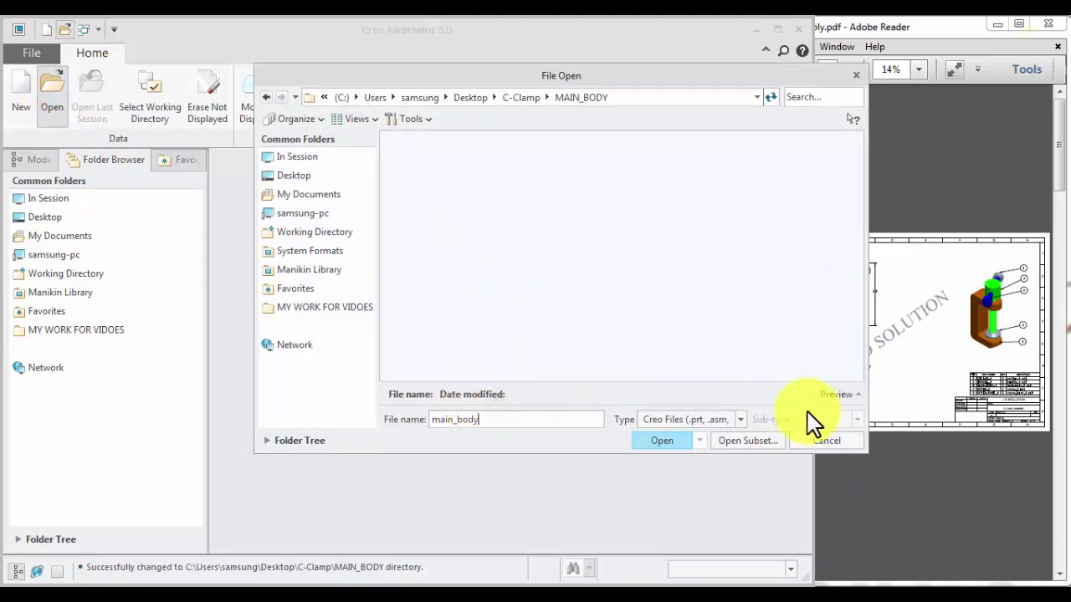
click(825, 441)
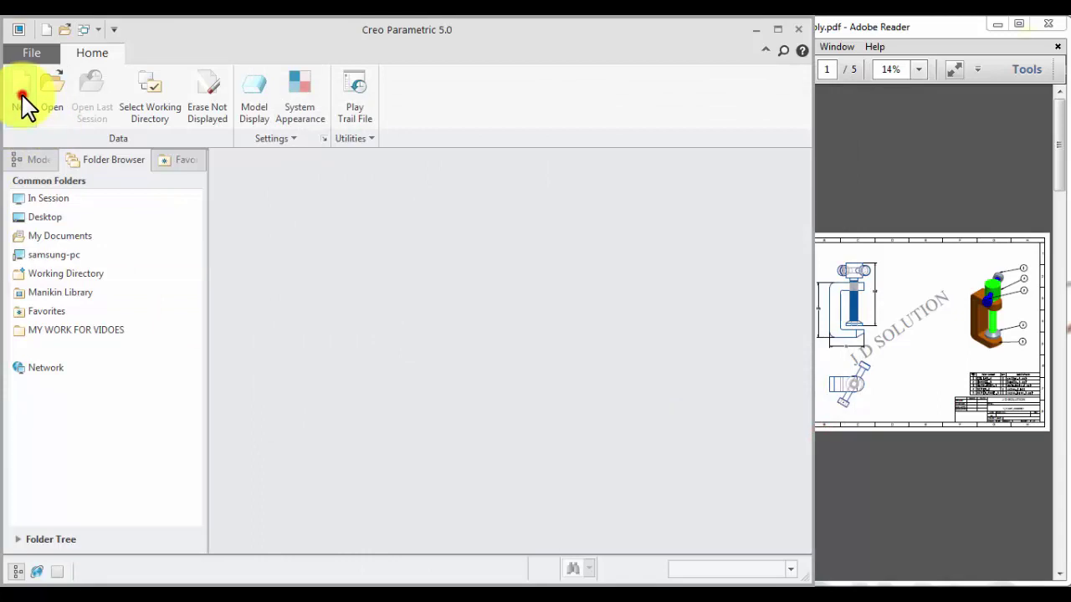
click(20, 92)
click(406, 441)
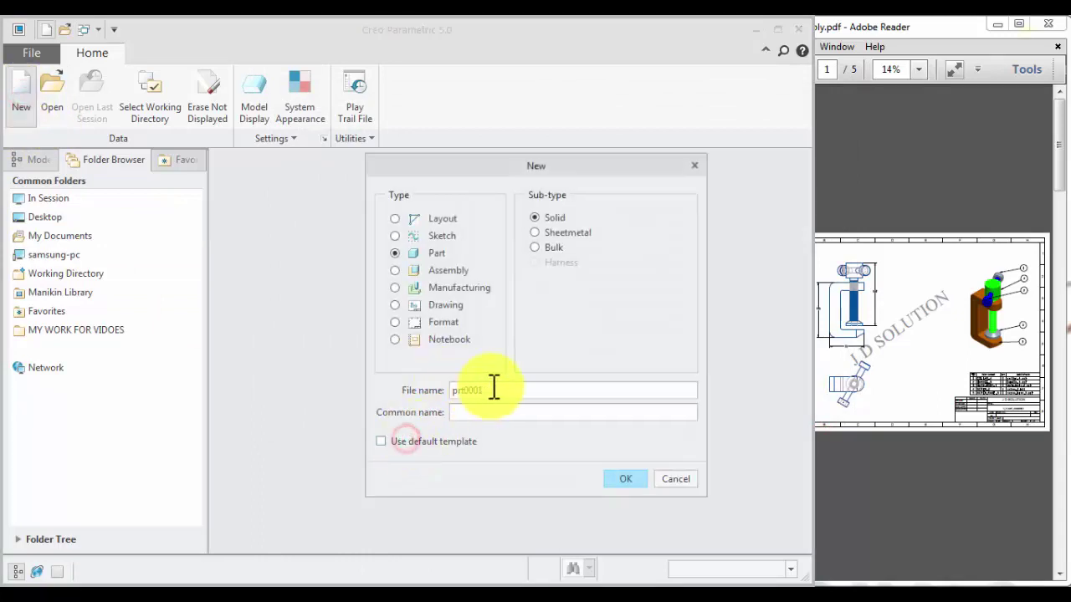
double_click(490, 387)
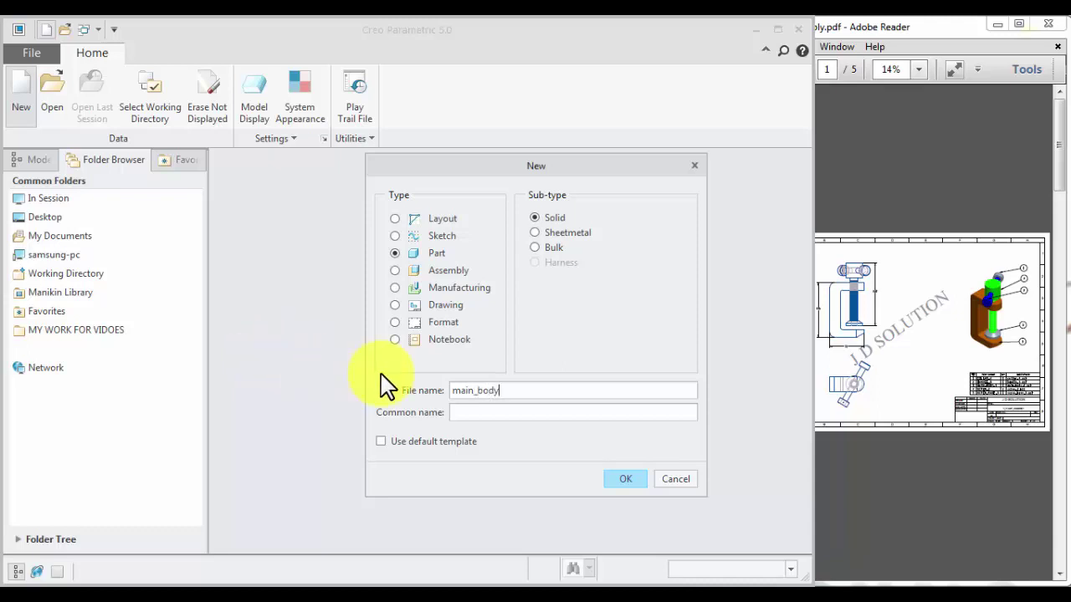
click(627, 479)
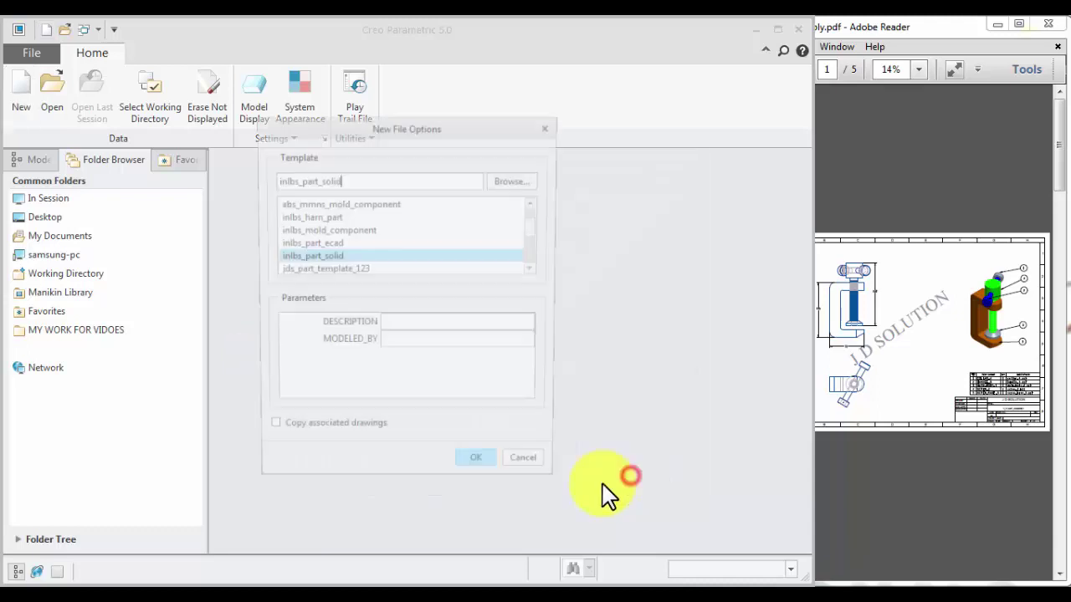
scroll(355, 268, down, 3)
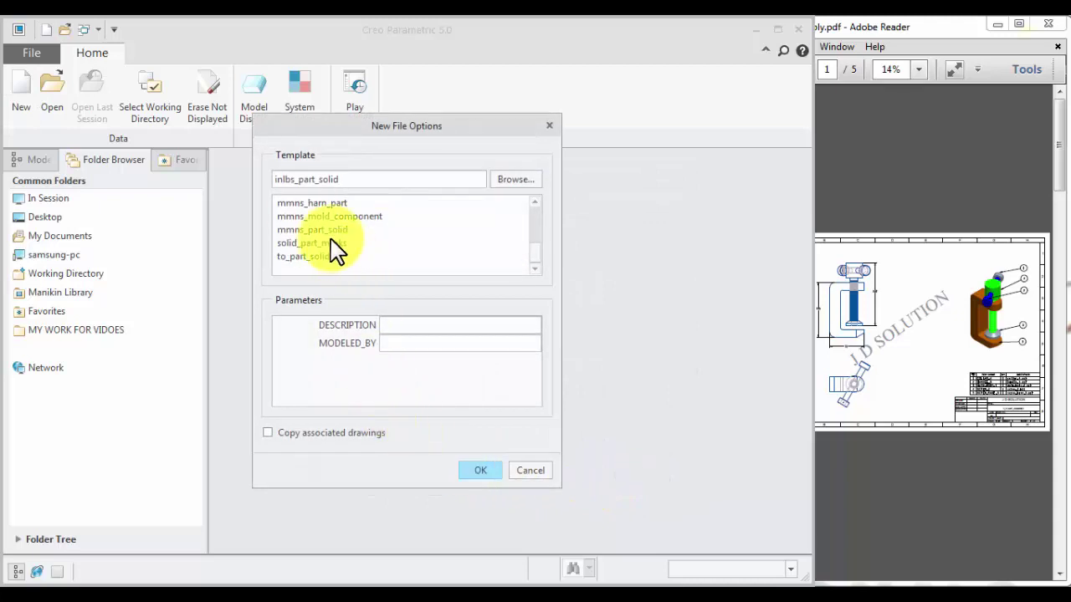
click(333, 230)
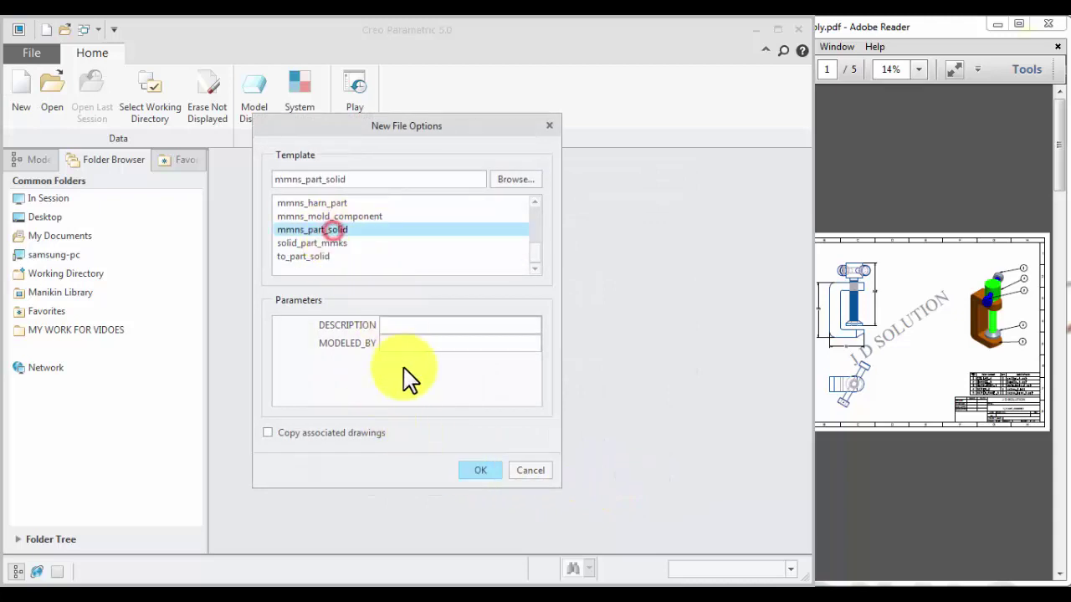
click(485, 473)
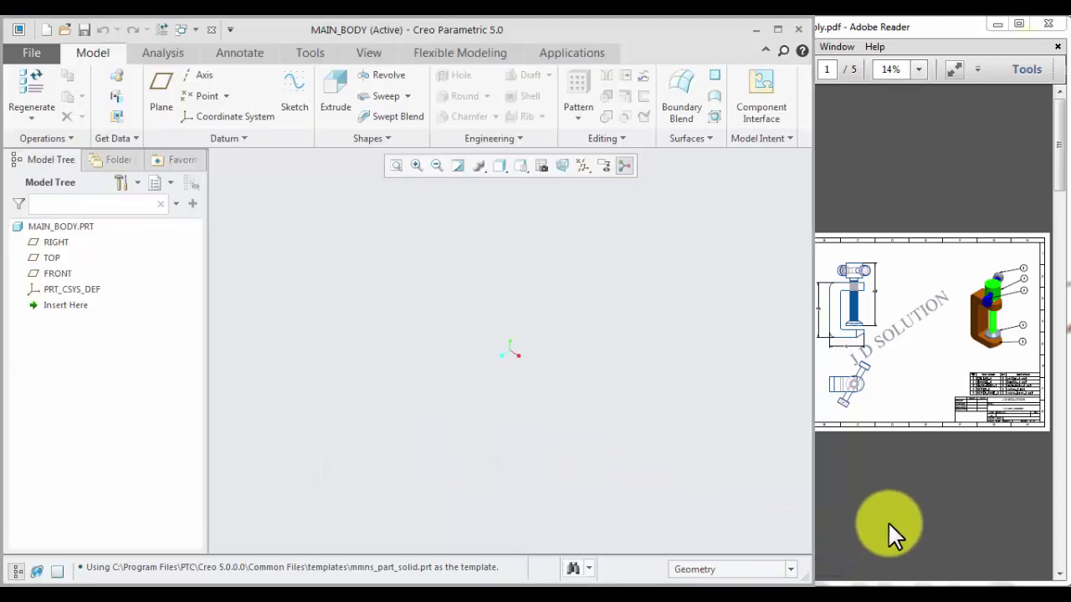
Switch to Adobe Reader and examine the dimensioned main body views on page 2 of the C-clamp drawing.
click(896, 499)
scroll(896, 498, down, 1)
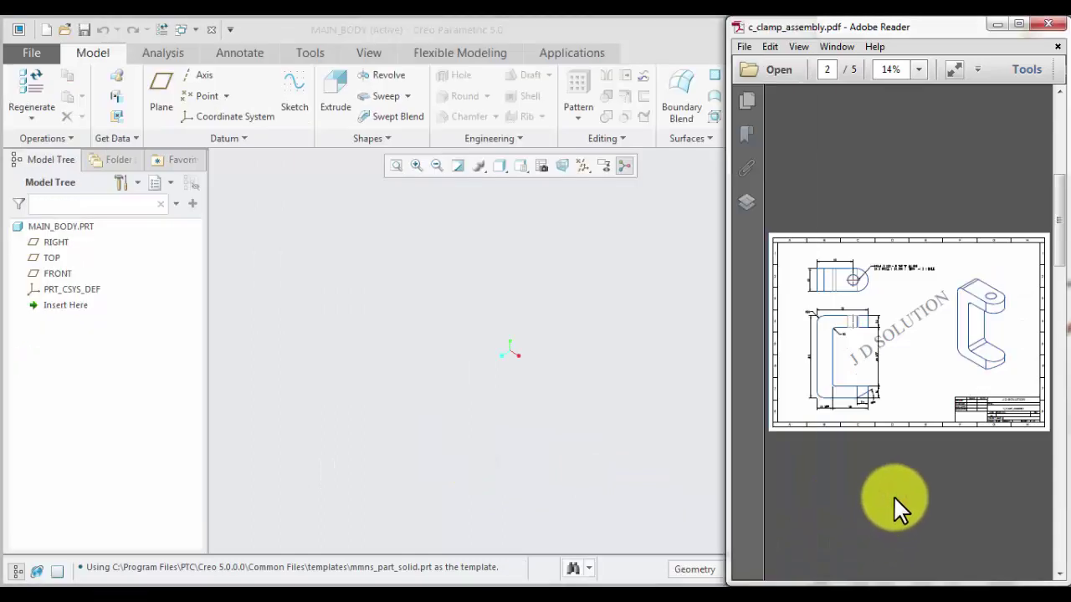
ctrl+scroll(837, 329, up, 2)
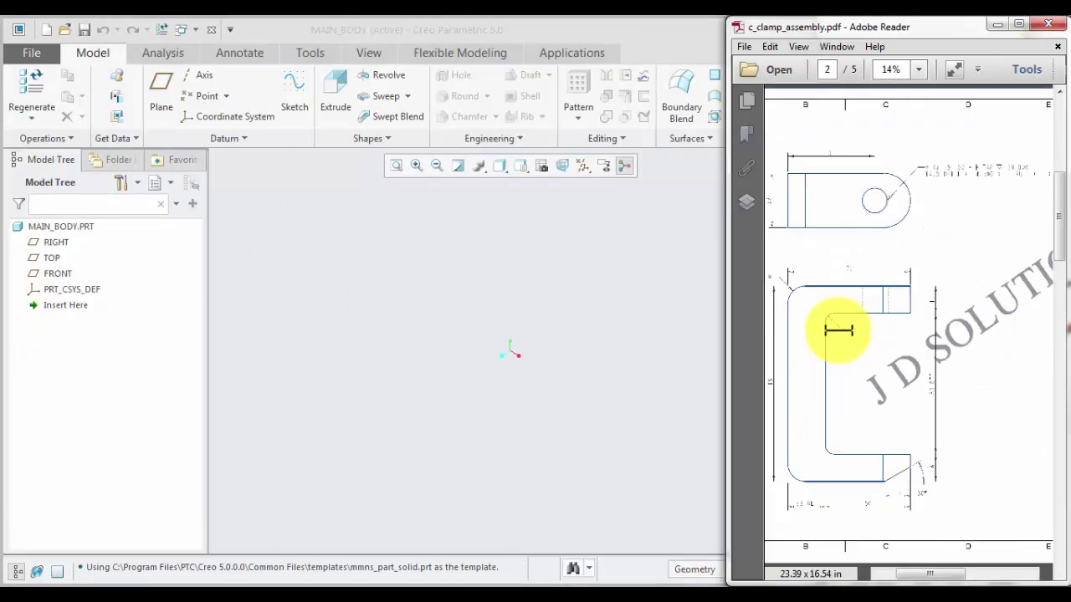
ctrl+scroll(904, 342, down, 1)
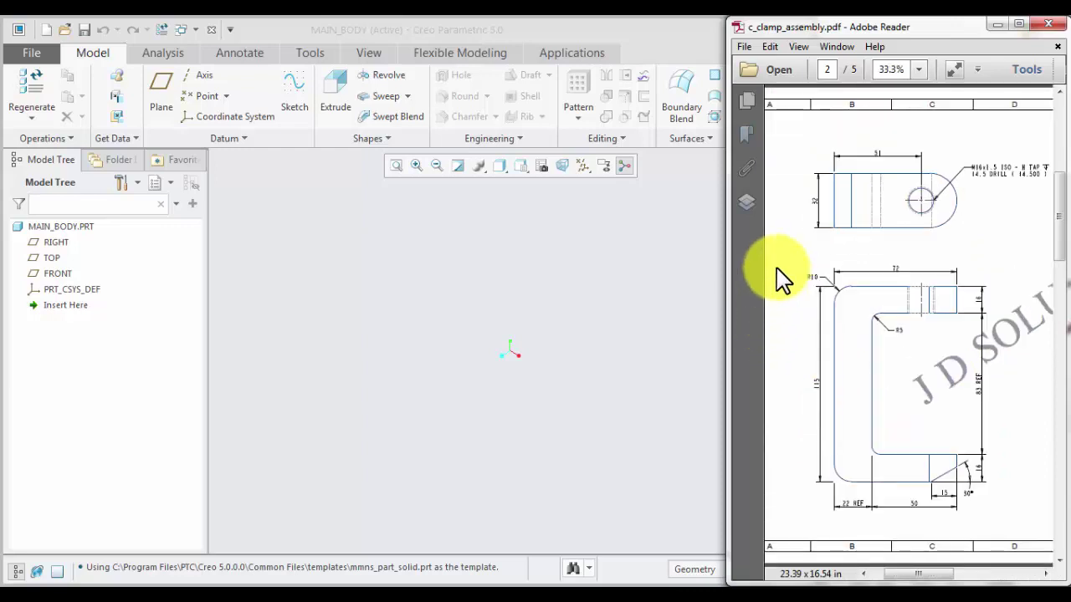
Switch back to Creo Parametric and turn on the display of all datum features in the new part.
click(584, 167)
click(586, 184)
click(316, 223)
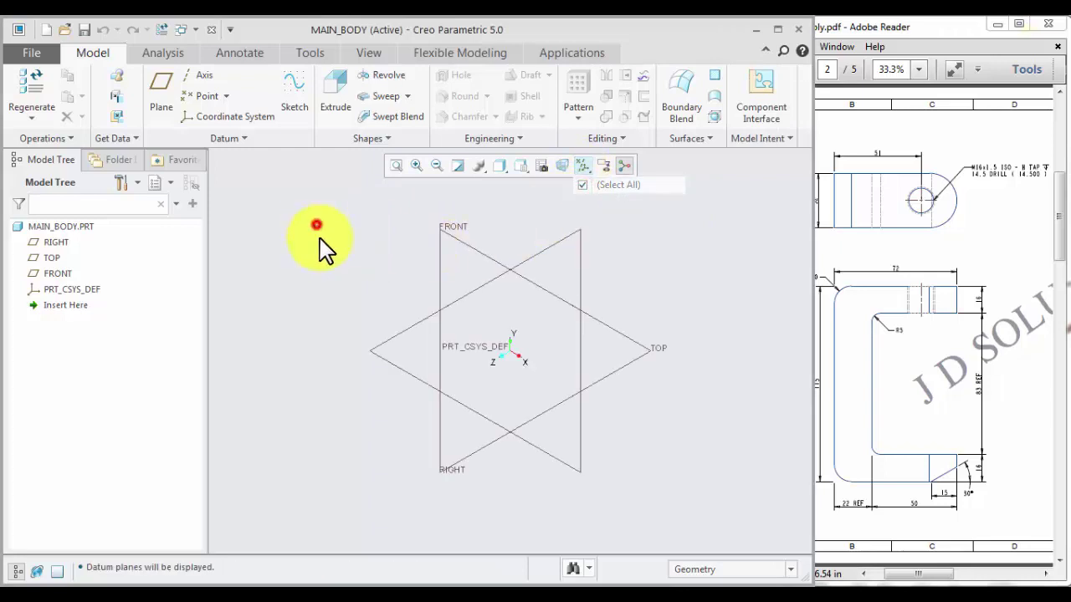
Start an Extrude sketch on the FRONT plane and draw a horizontal line about 119 mm and a vertical line about 176 mm meeting at the origin.
click(442, 238)
click(483, 166)
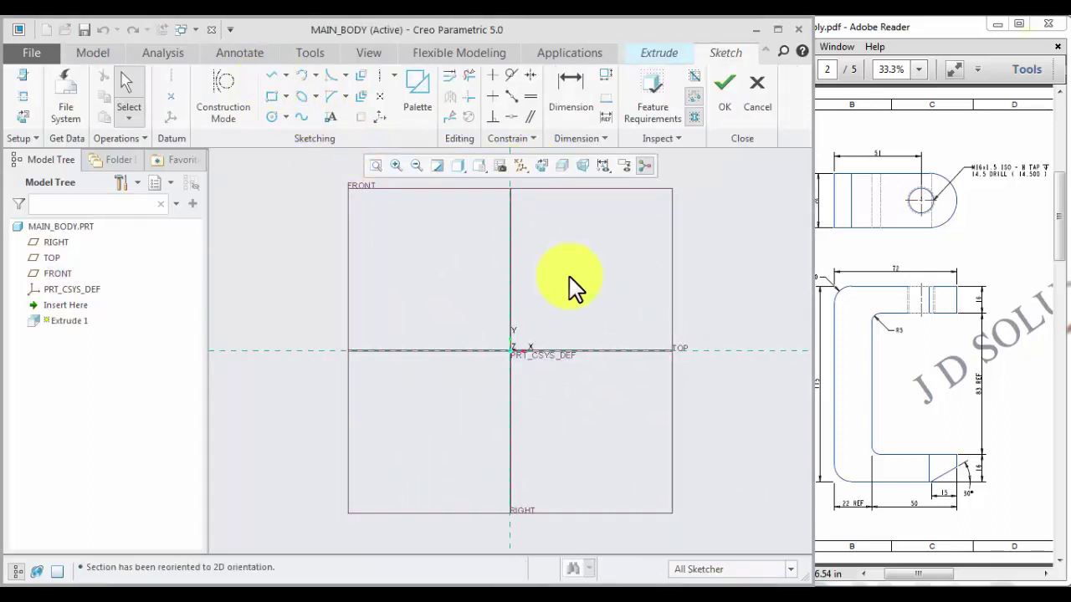
click(271, 74)
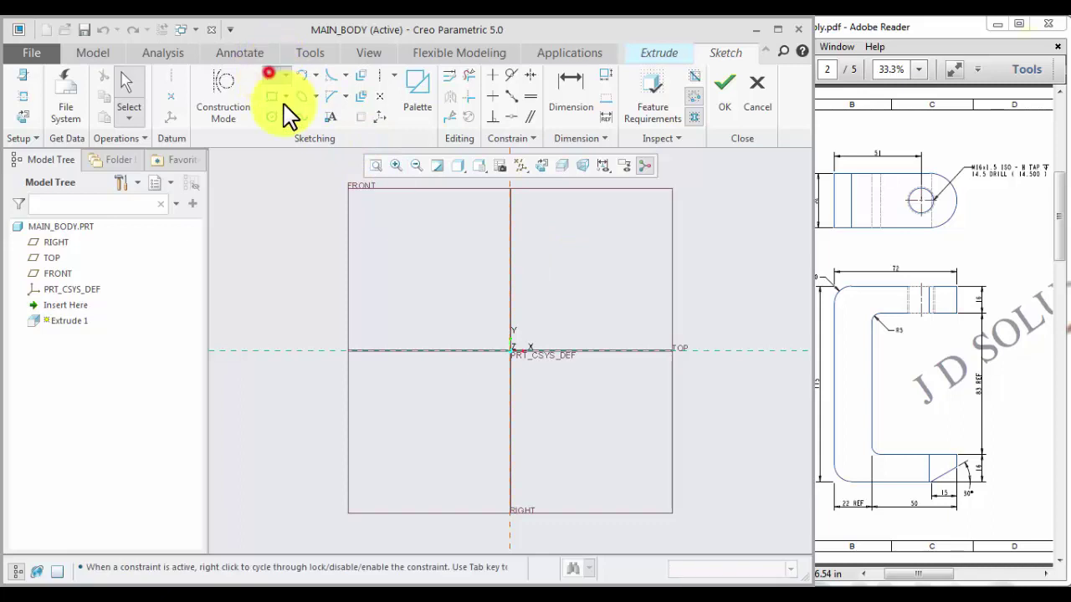
click(587, 350)
click(510, 350)
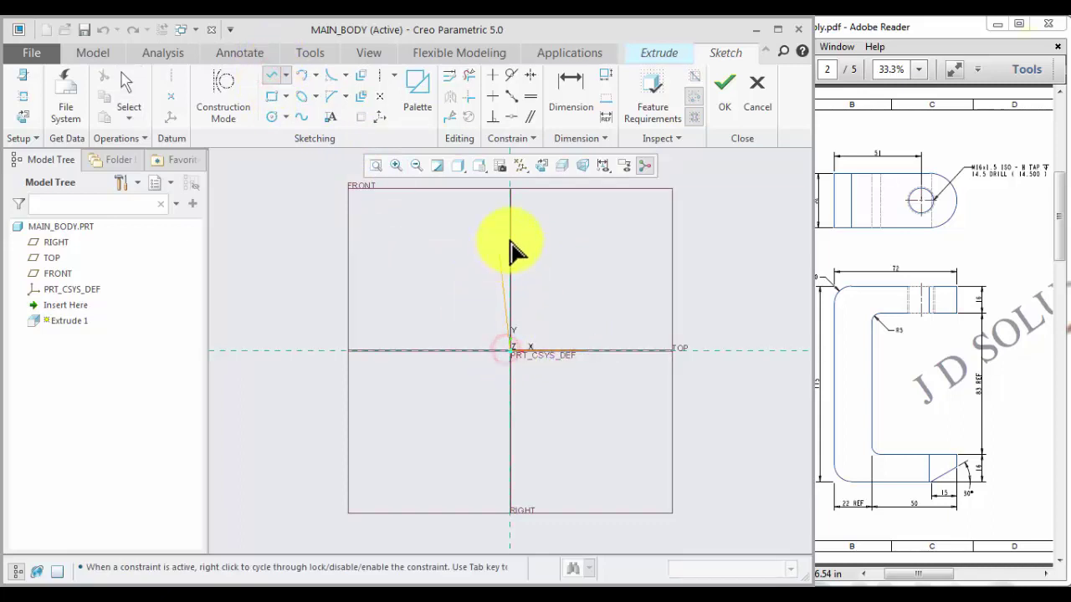
middle_click(543, 307)
scroll(502, 327, up, 3)
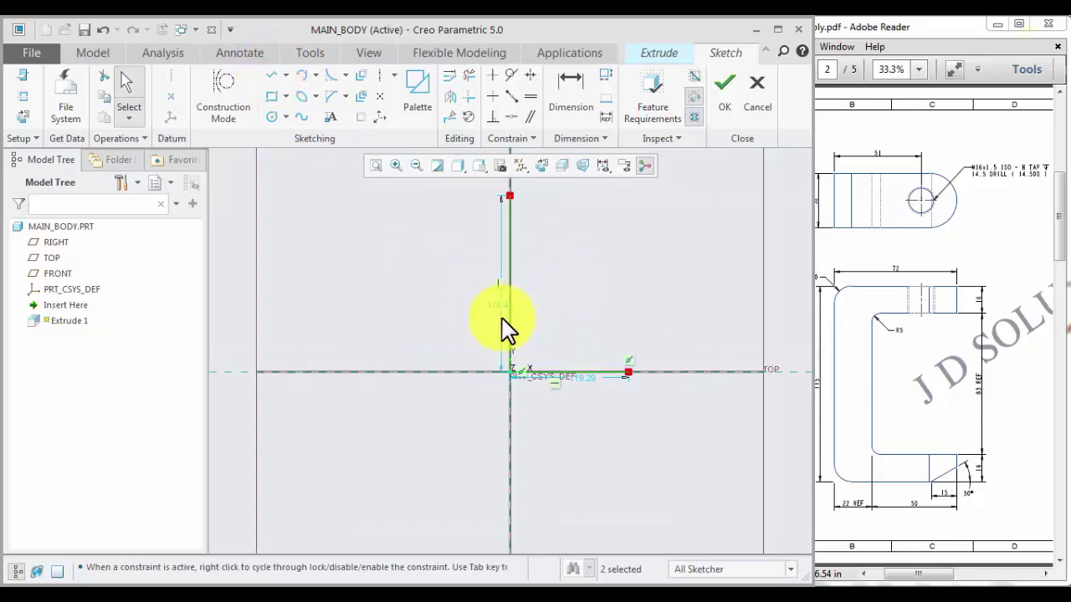
Set the vertical line's length to 115 mm.
click(499, 303)
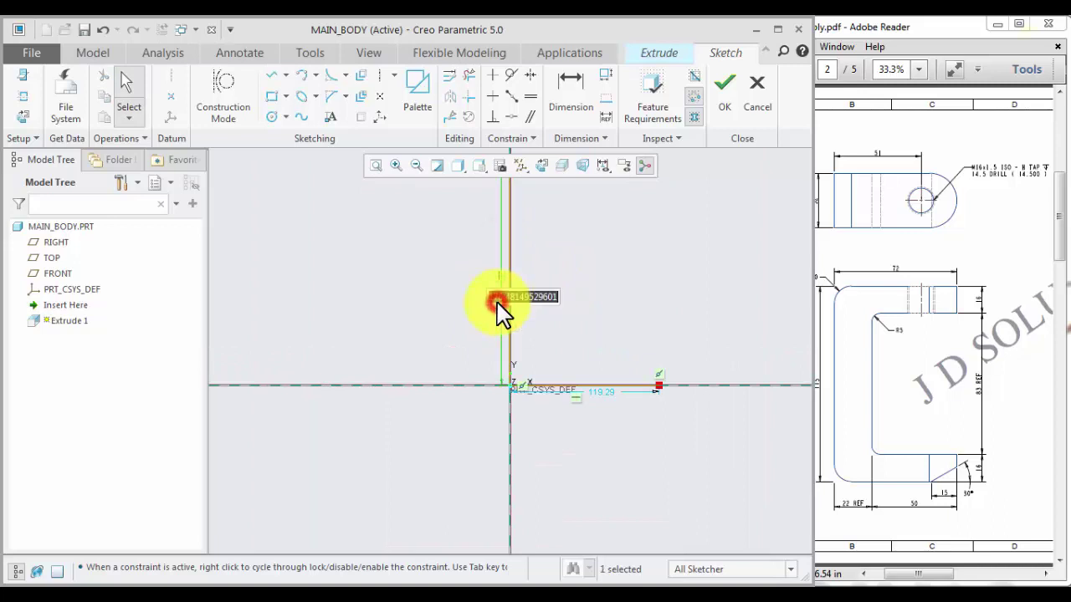
text(115)
key(Return)
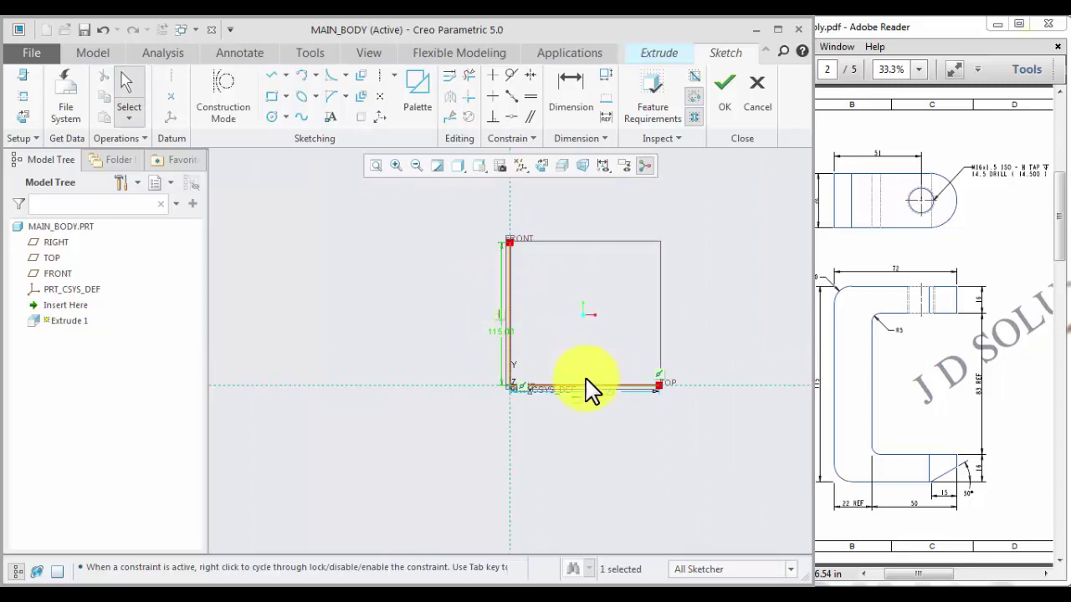
Set the horizontal line's length to 72 mm.
double_click(602, 393)
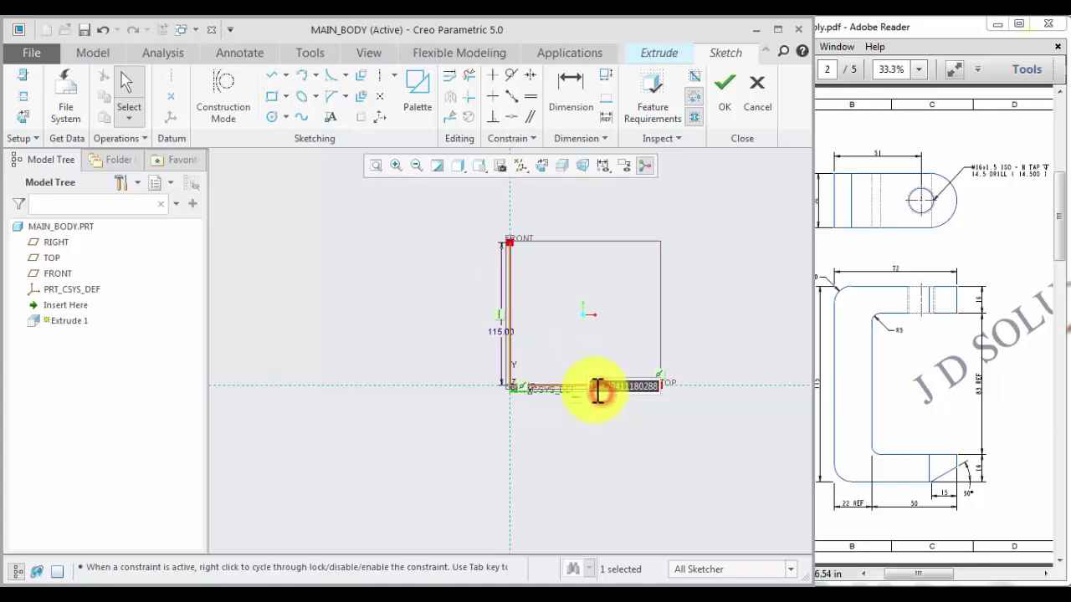
text(72)
key(Return)
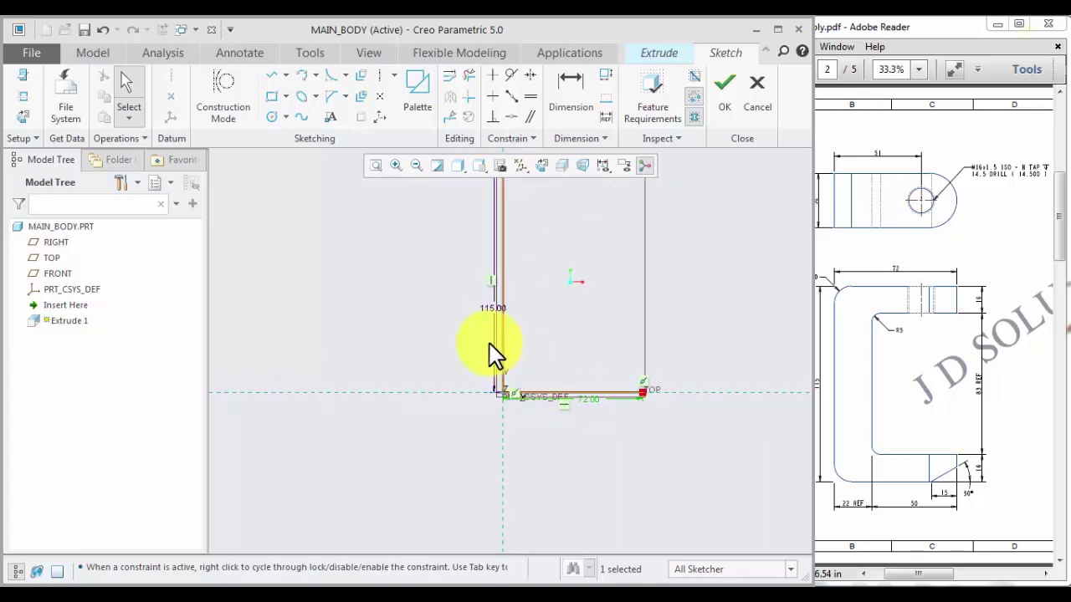
Complete the closed C-shaped profile with lines, giving it equal arms about 21 mm thick and inner edges about 54 mm long.
click(271, 79)
scroll(397, 418, down, 2)
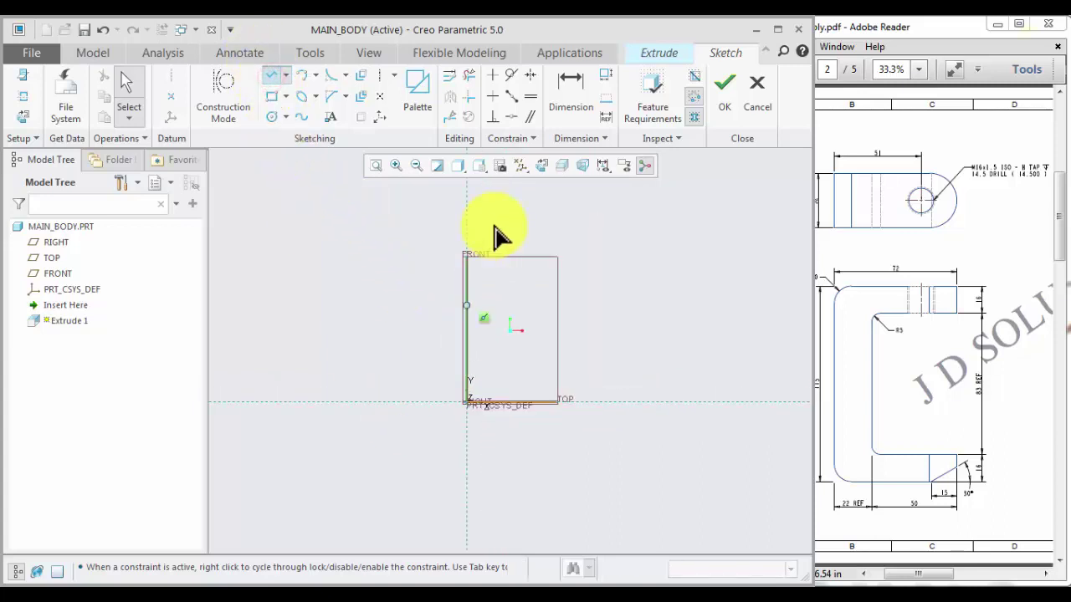
click(471, 254)
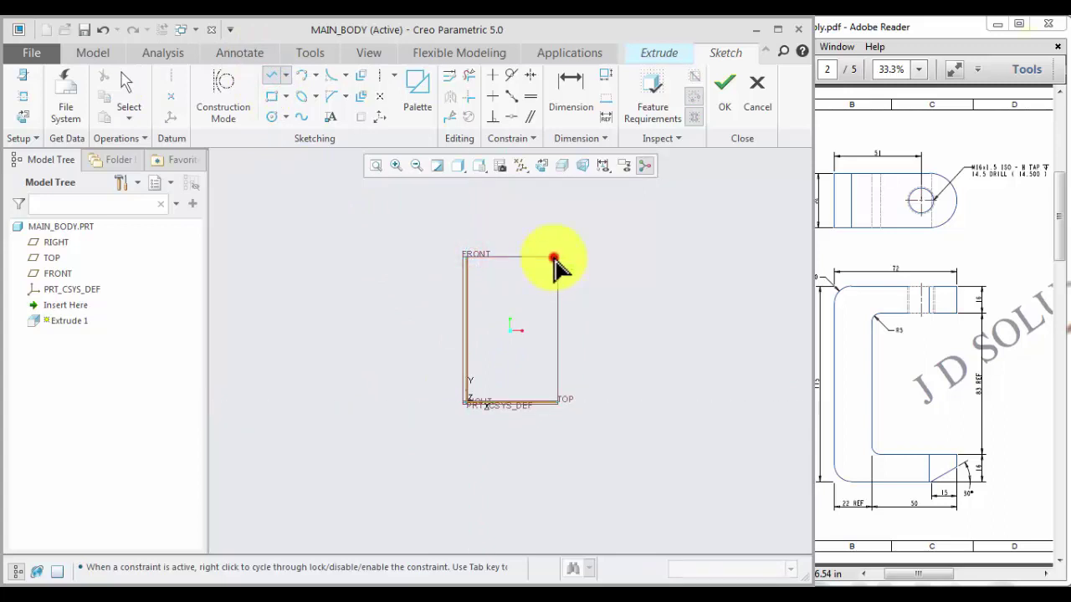
click(556, 283)
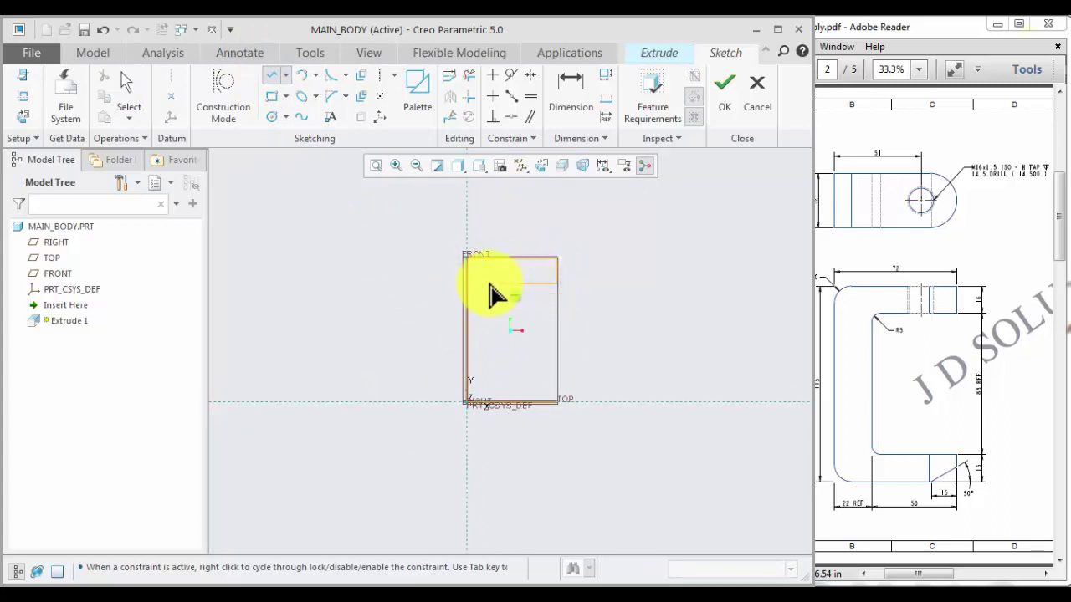
click(490, 283)
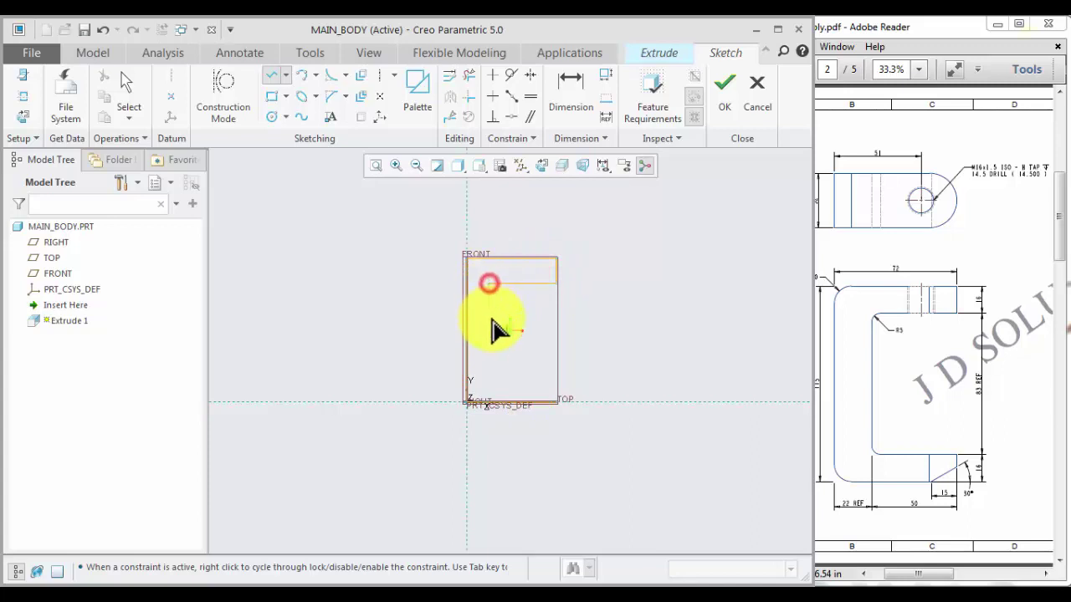
click(557, 377)
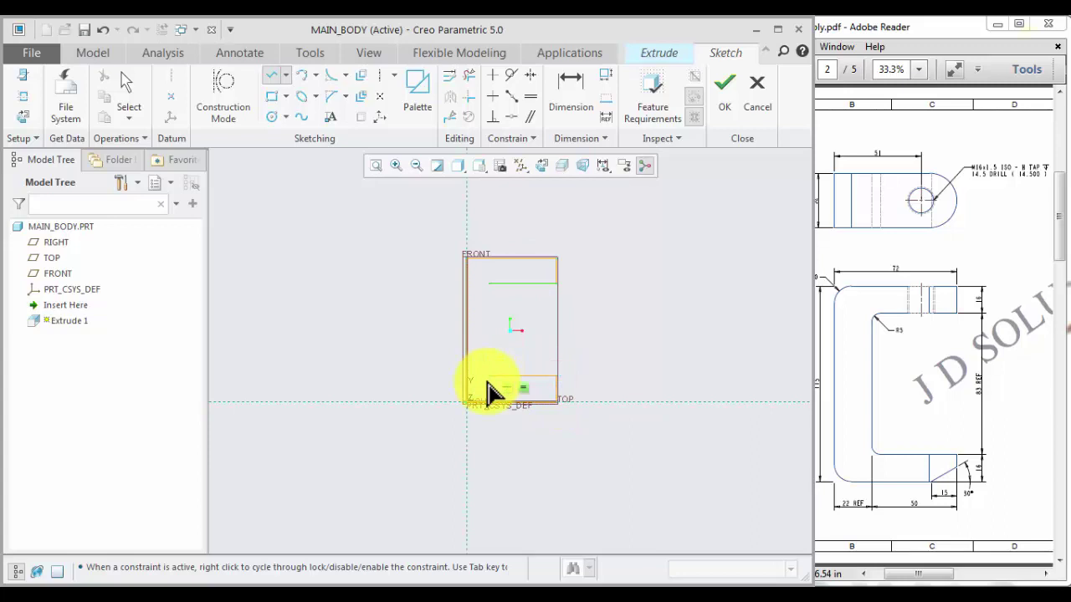
click(489, 377)
click(489, 283)
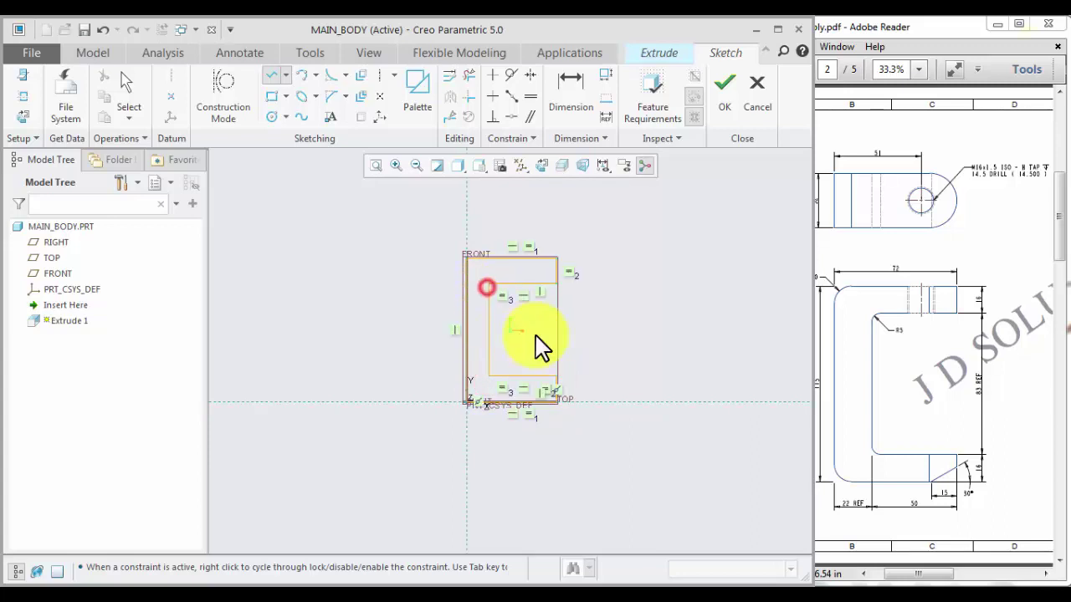
middle_click(531, 335)
Set the arm thickness to 16 mm and the inner horizontal edge length to 50 mm.
scroll(527, 334, up, 3)
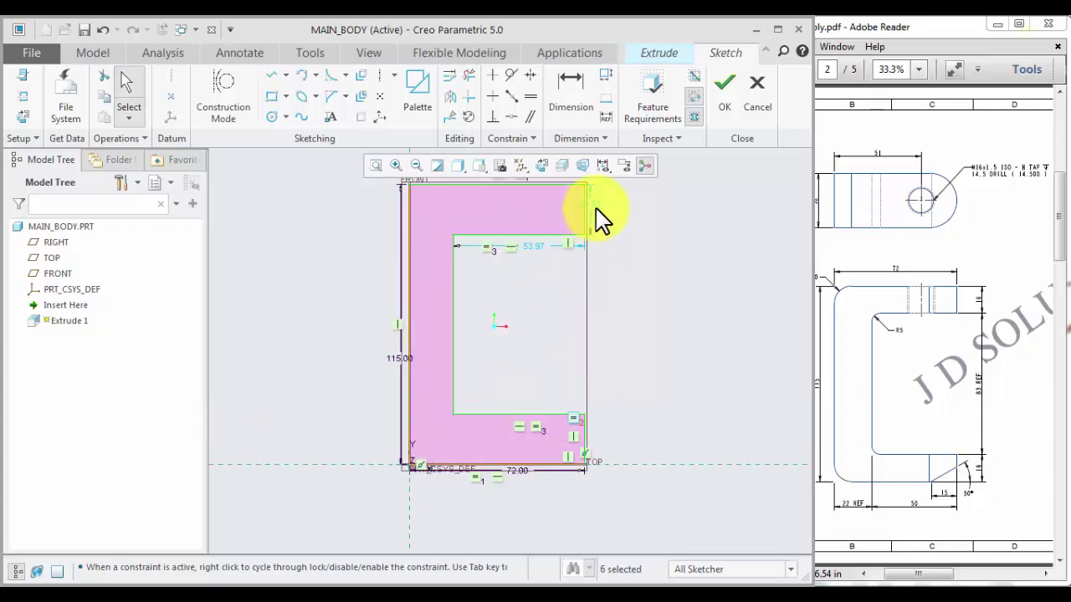
double_click(598, 202)
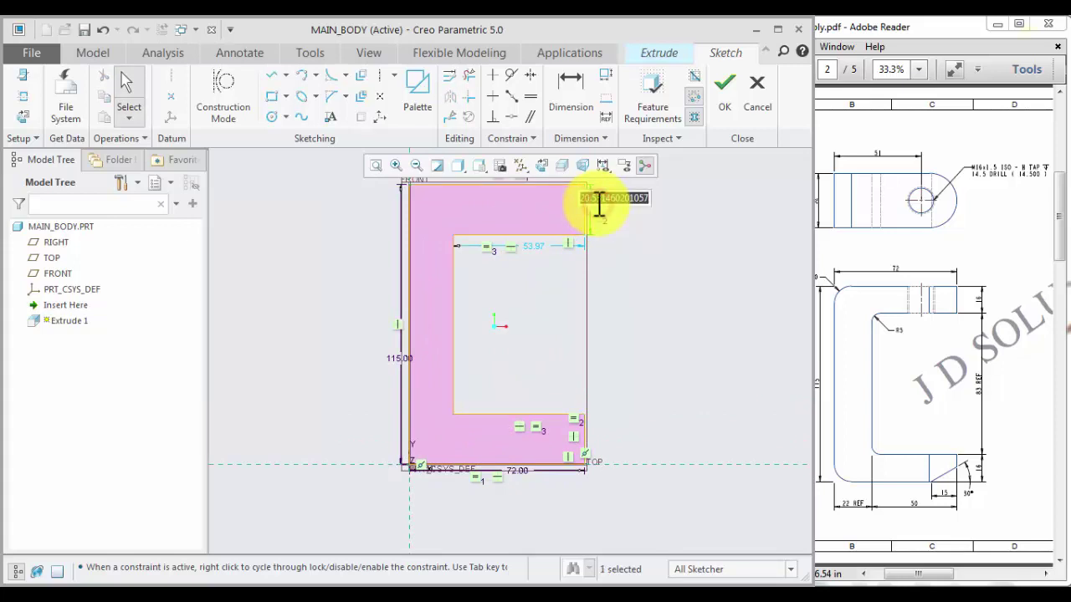
text(6)
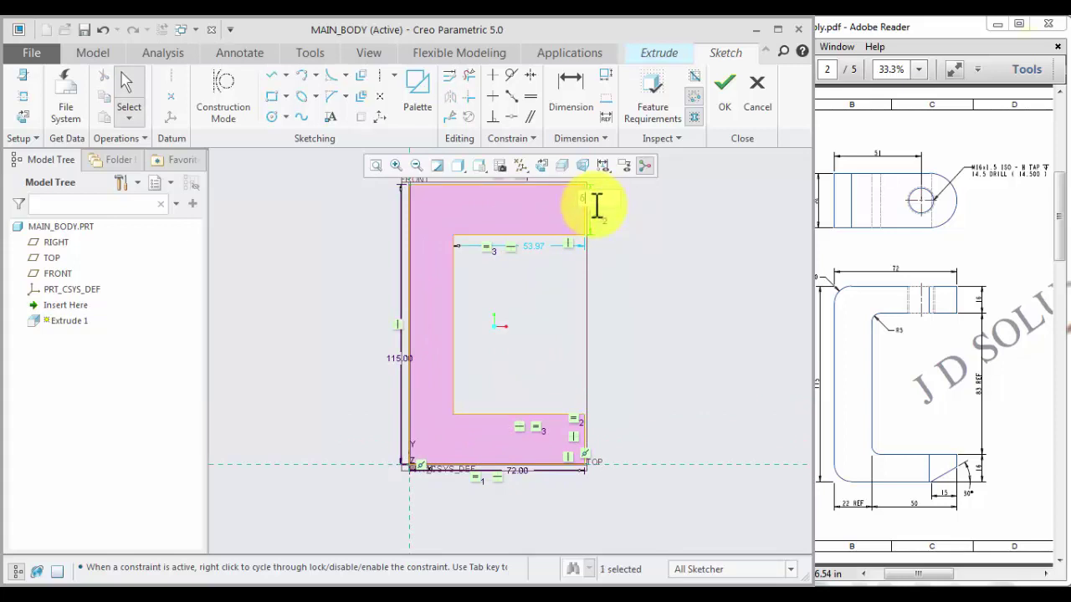
key(Return)
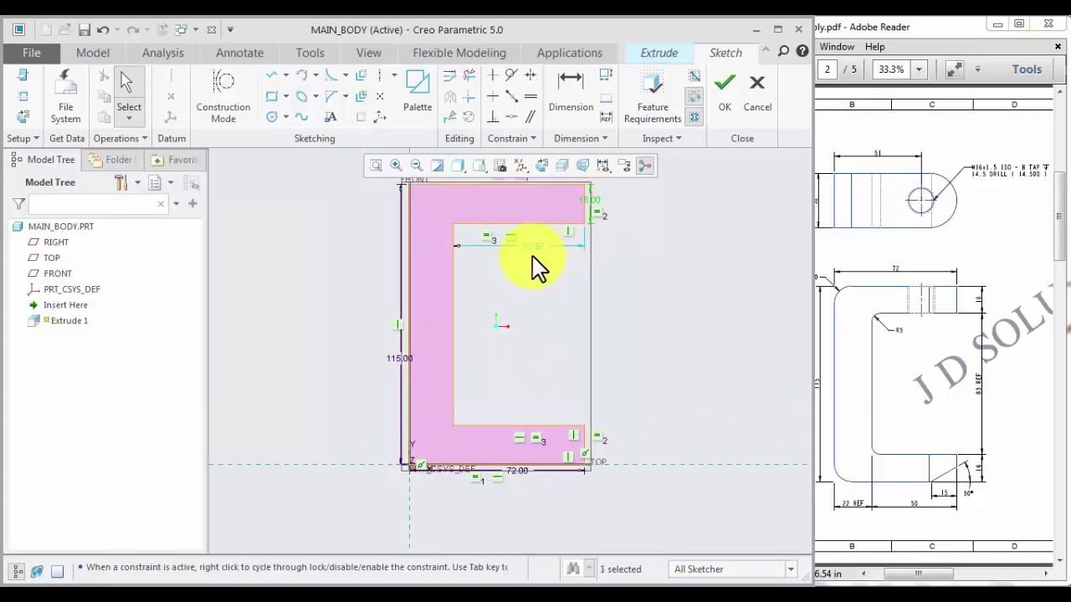
double_click(534, 247)
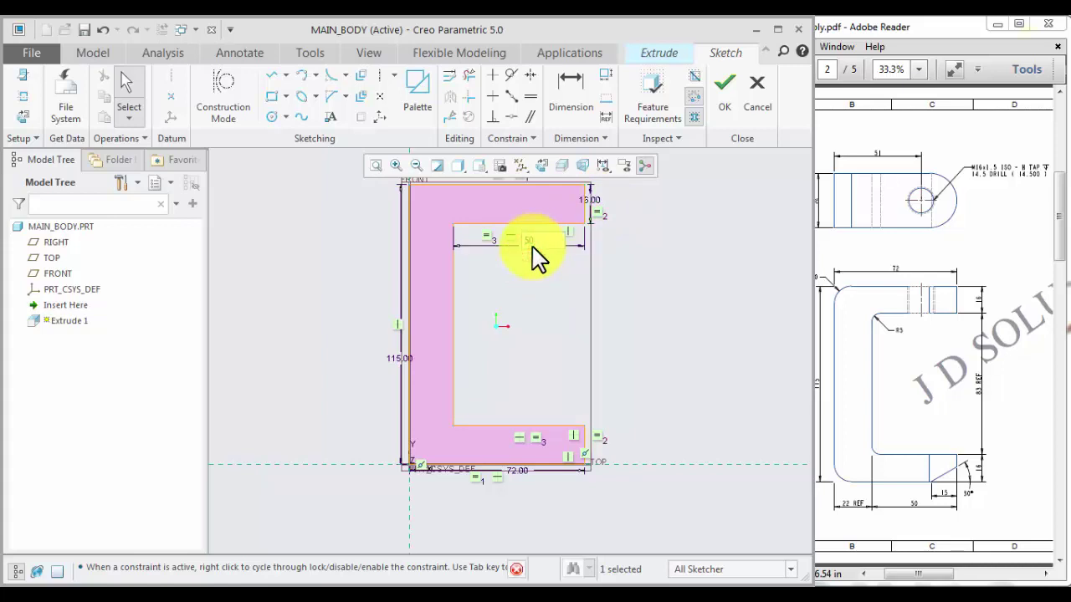
text(50)
key(Return)
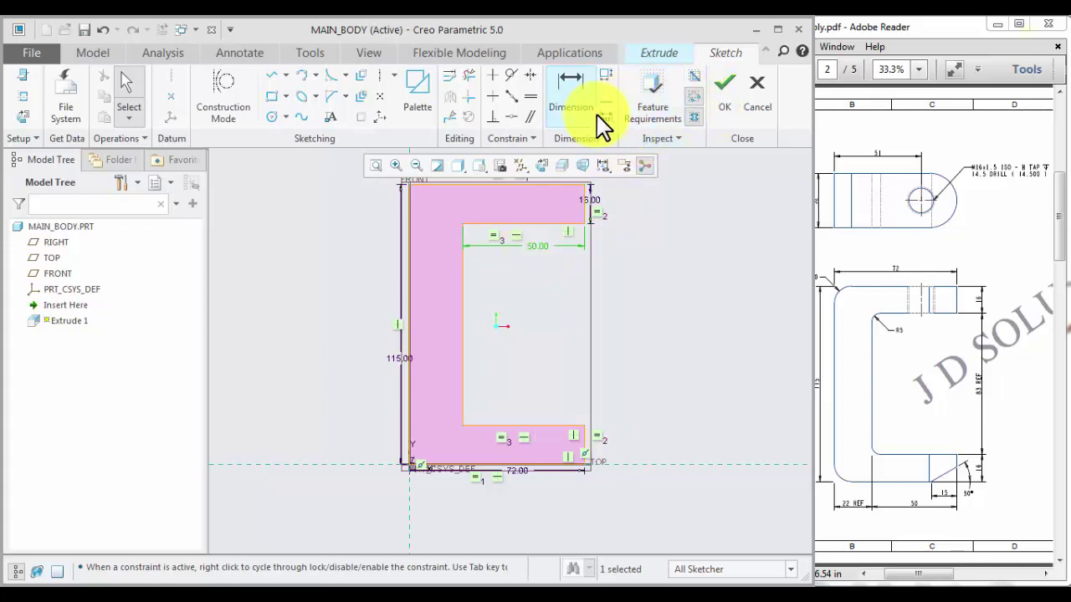
Add reference dimensions for the spine's width, the lower arm's thickness and the gap between the two arms.
click(572, 92)
click(462, 273)
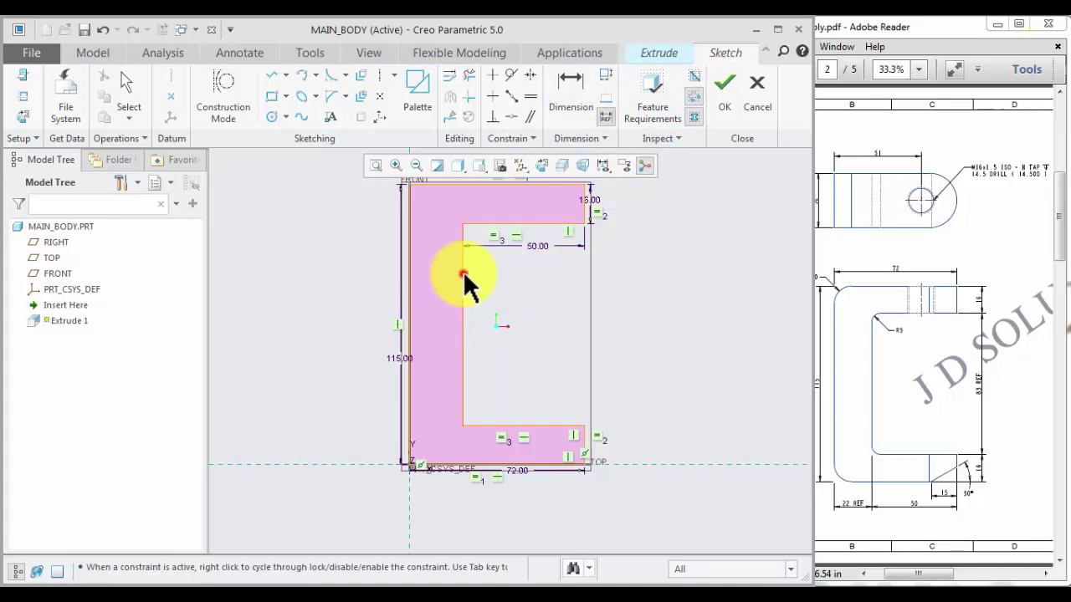
click(411, 272)
scroll(443, 354, down, 2)
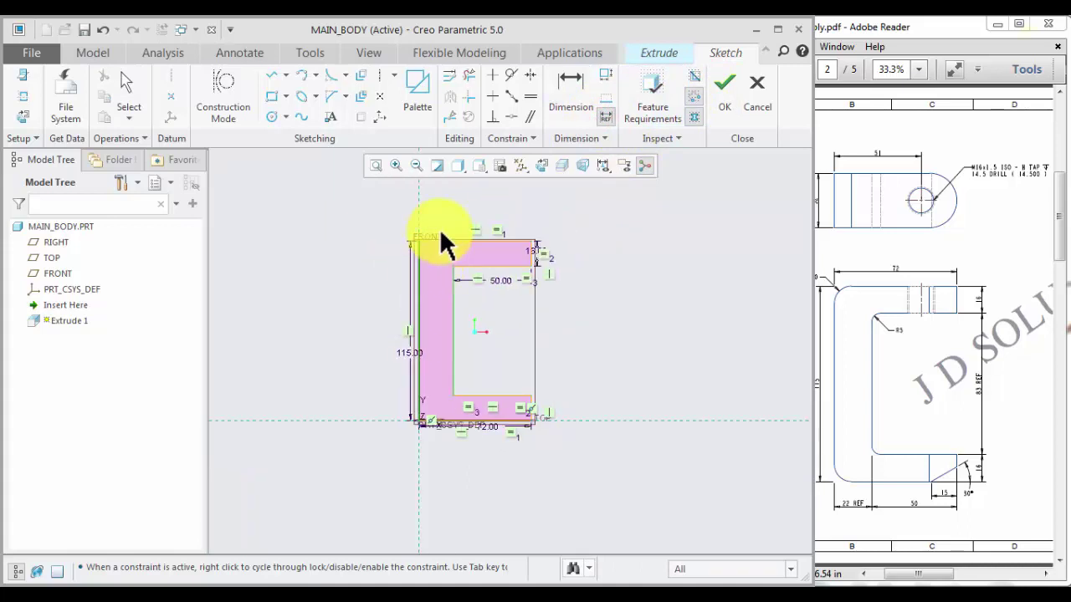
middle_click(437, 214)
scroll(419, 221, up, 2)
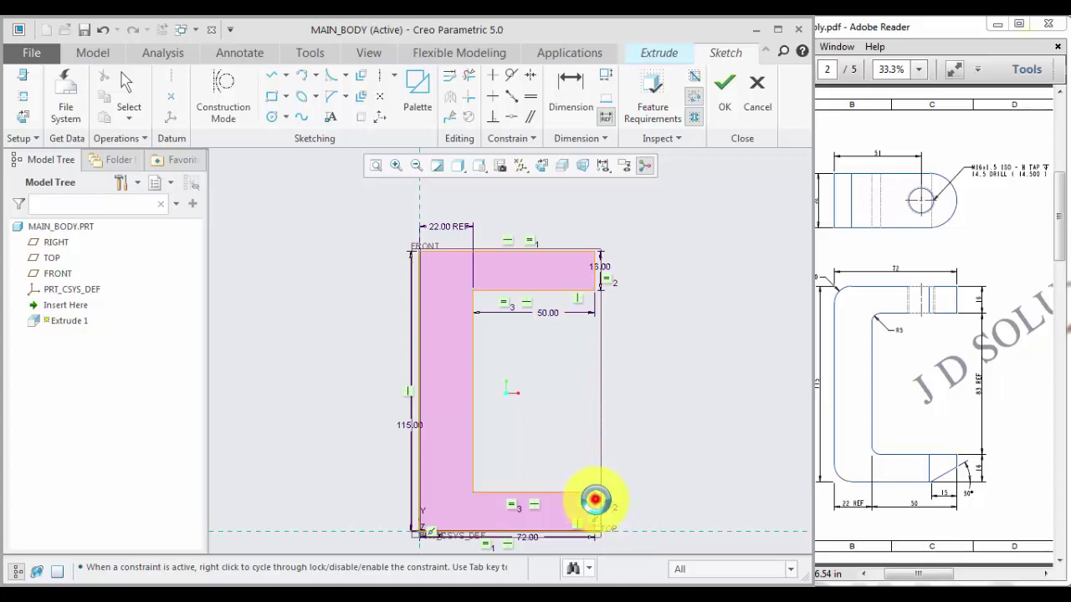
middle_click(633, 509)
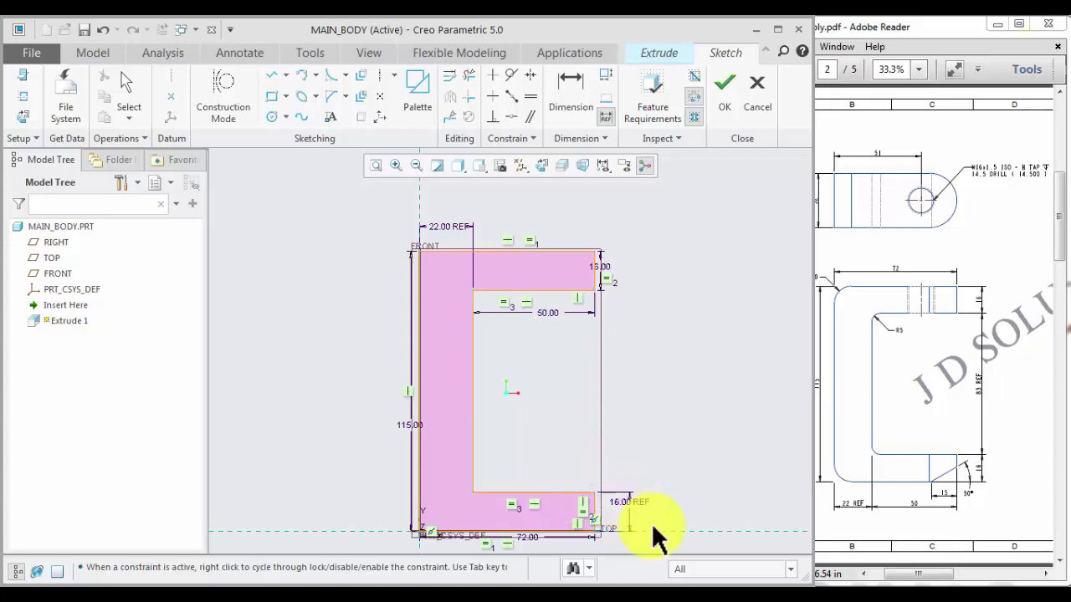
middle_click(691, 465)
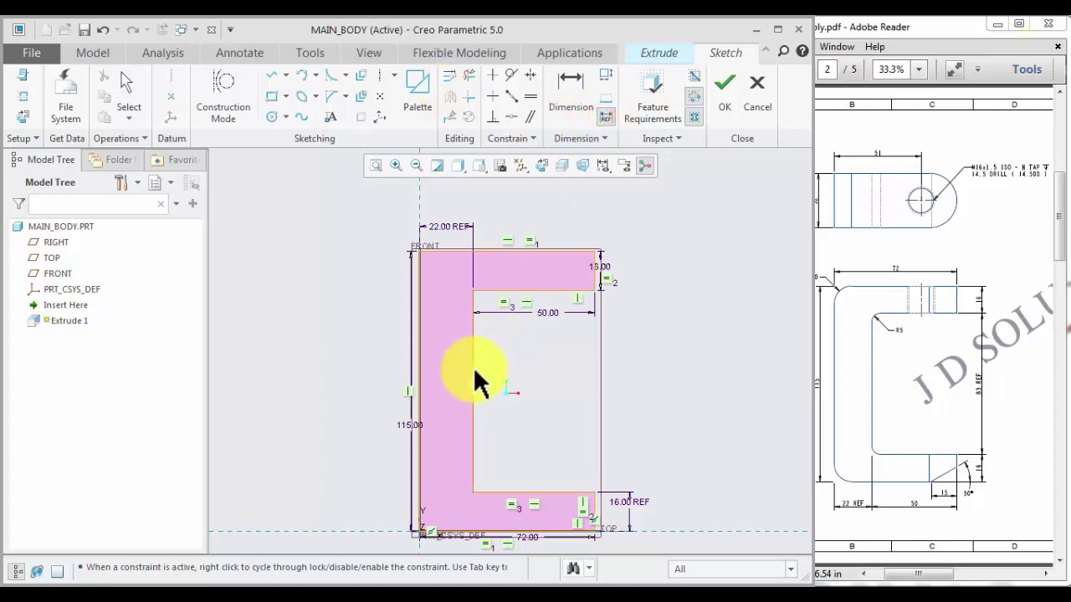
middle_click(548, 381)
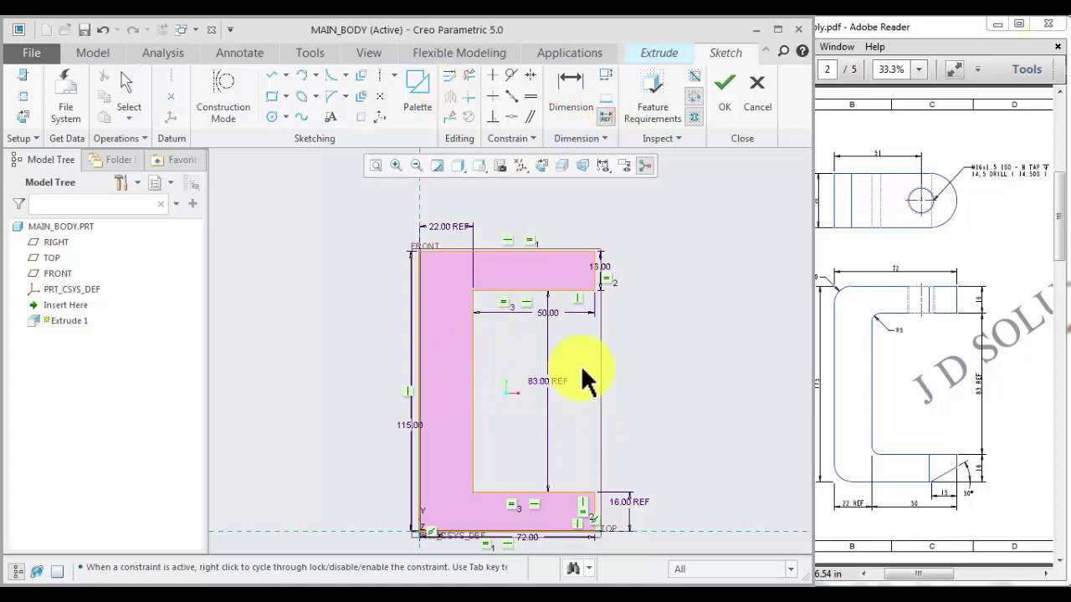
Finish the sketch and extrude the C-shaped profile 32 mm symmetrically about the sketch plane.
click(723, 99)
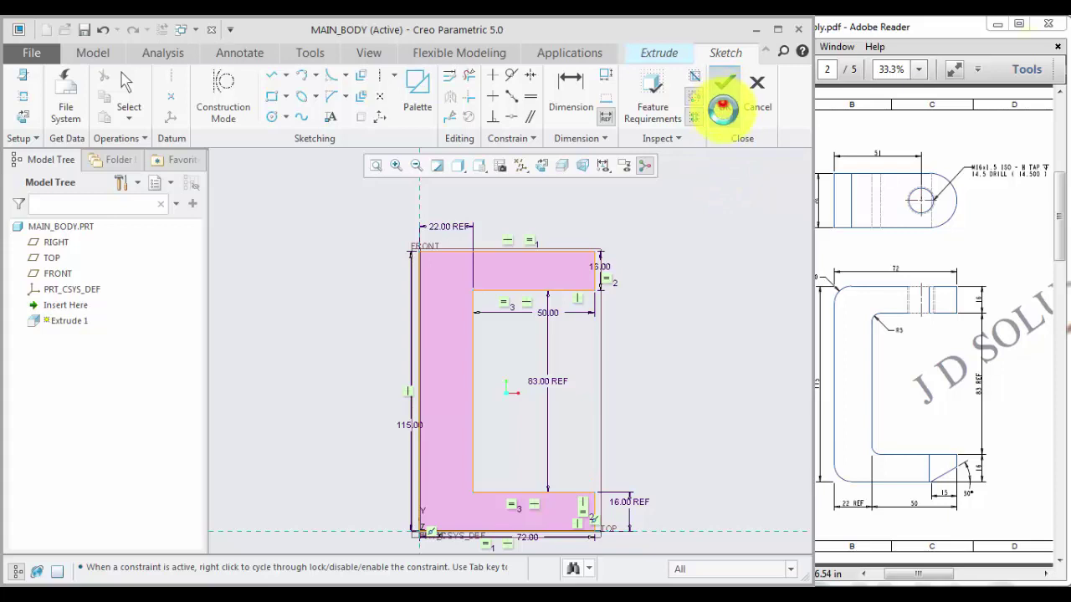
middle_drag(675, 247, 663, 291)
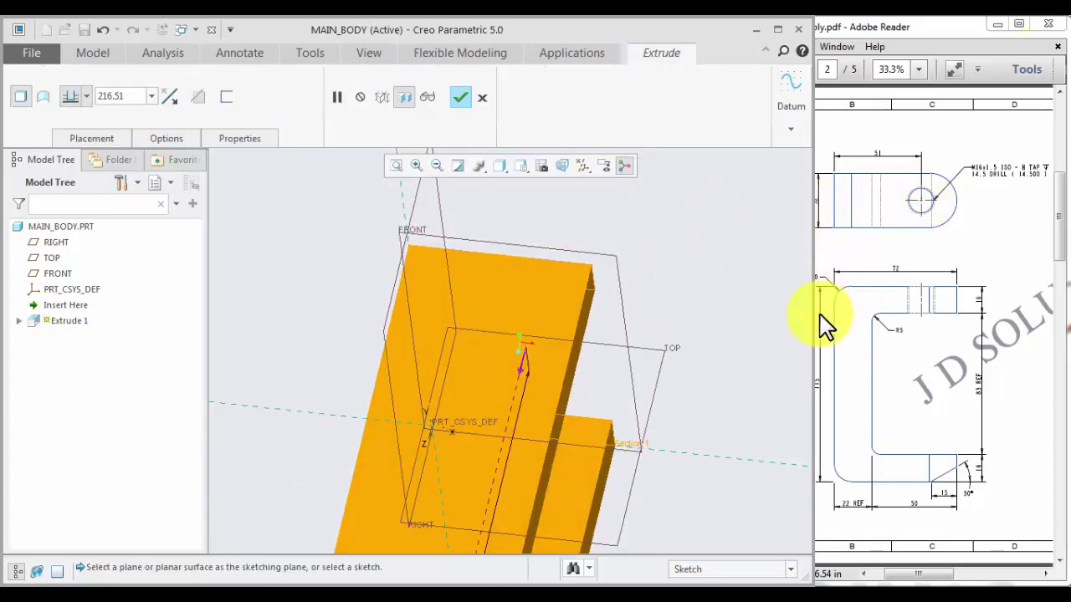
click(927, 573)
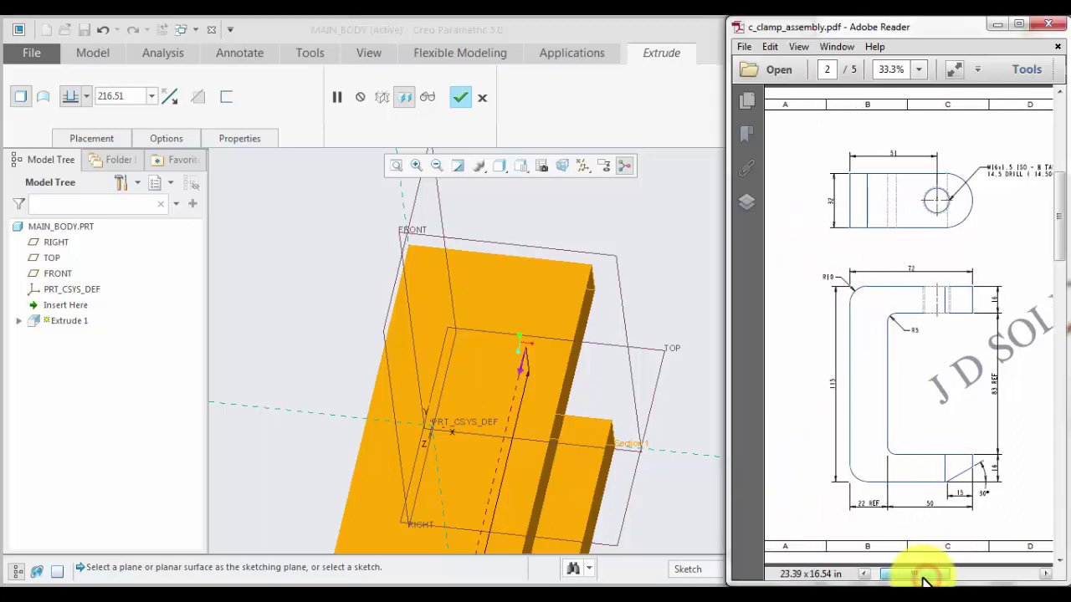
click(87, 96)
click(72, 142)
click(131, 97)
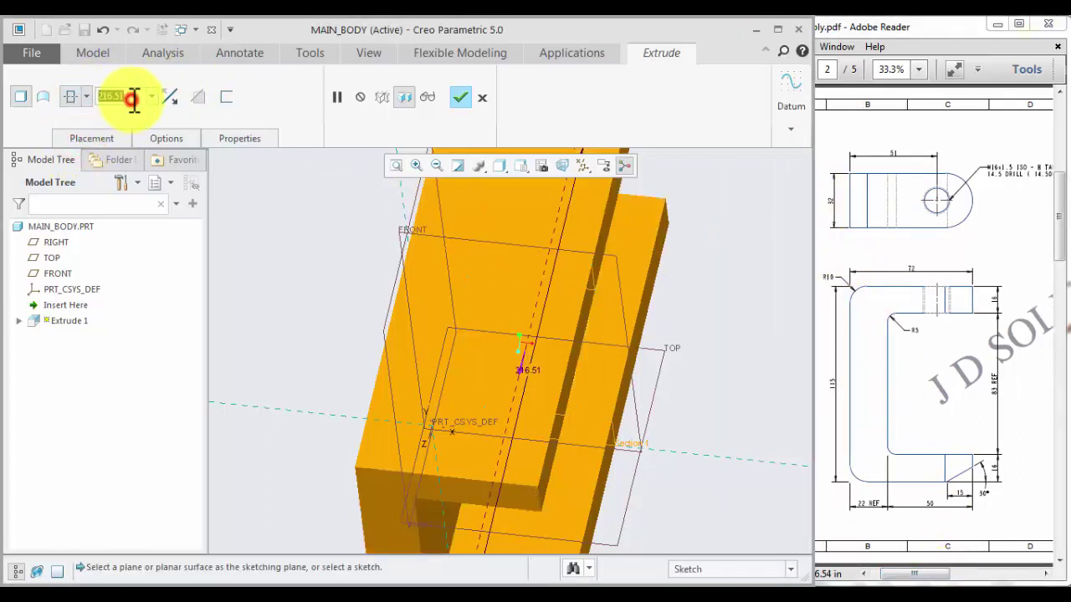
text(32)
key(Return)
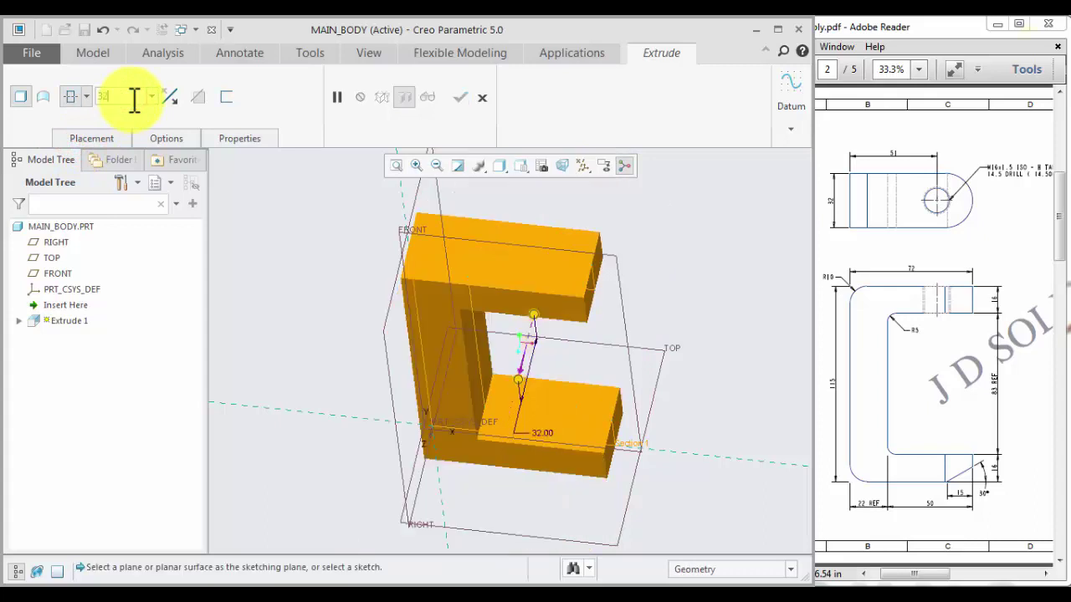
click(459, 98)
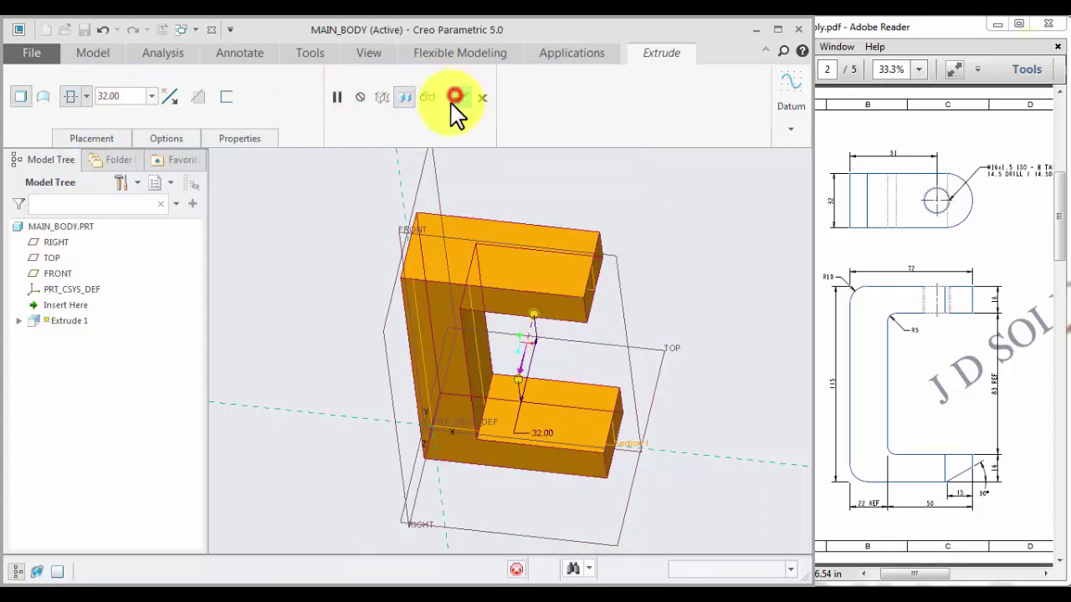
Start an edge chamfer on the lower arm's outer bottom edge, using the Angle x D type with the angle direction flipped.
middle_drag(348, 241, 334, 259)
click(481, 127)
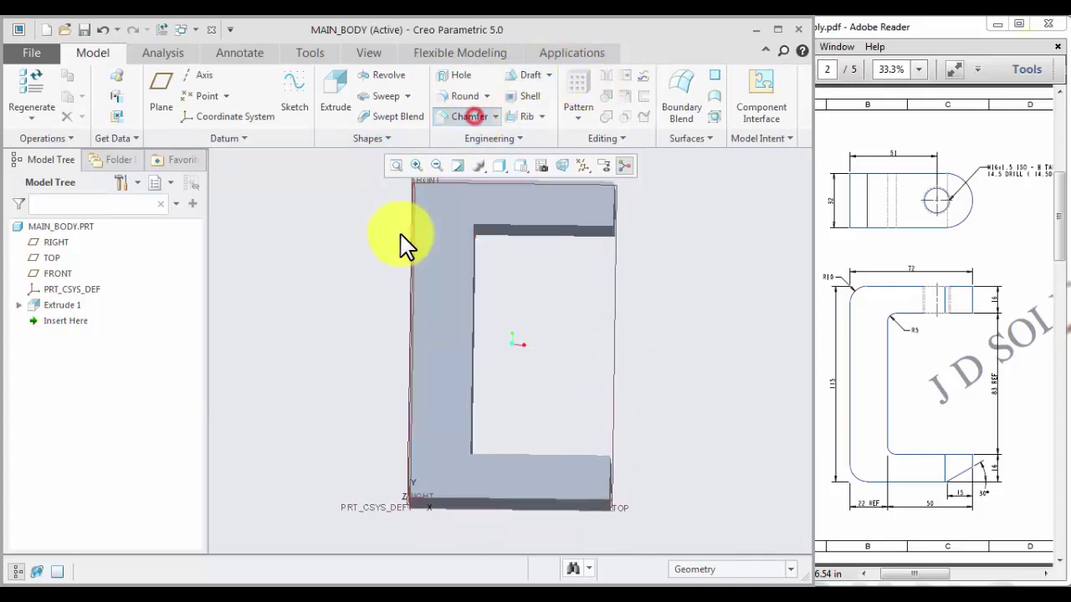
middle_drag(402, 239, 358, 282)
click(525, 483)
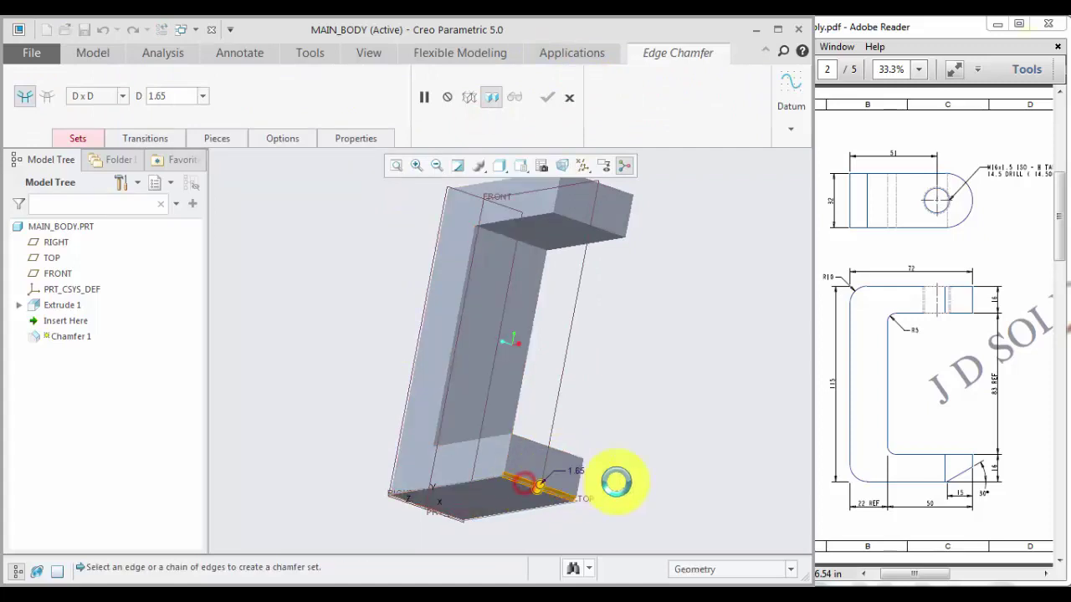
middle_drag(616, 383, 652, 389)
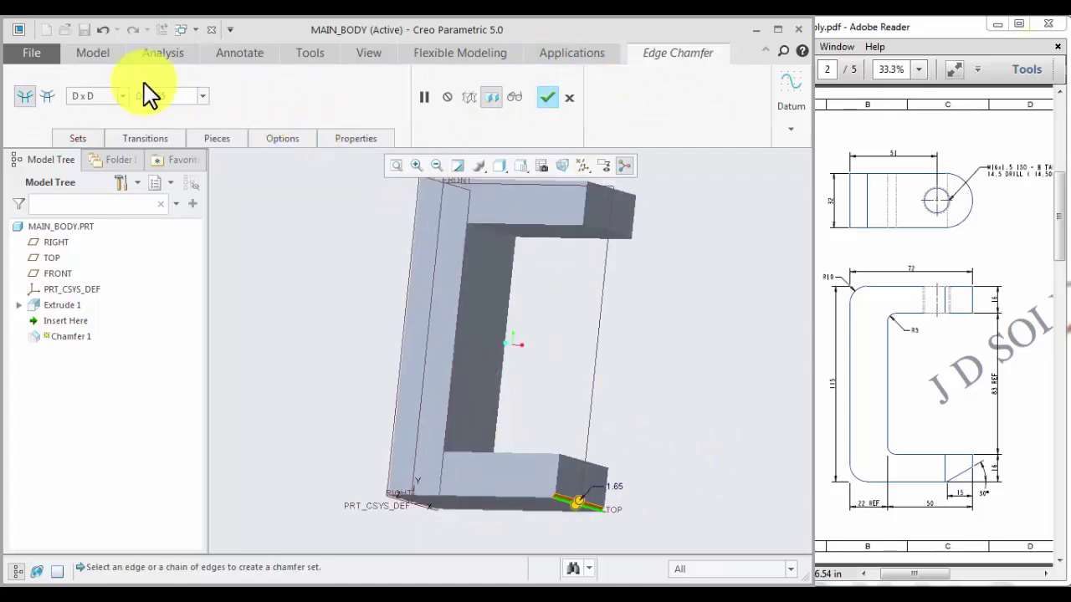
click(122, 95)
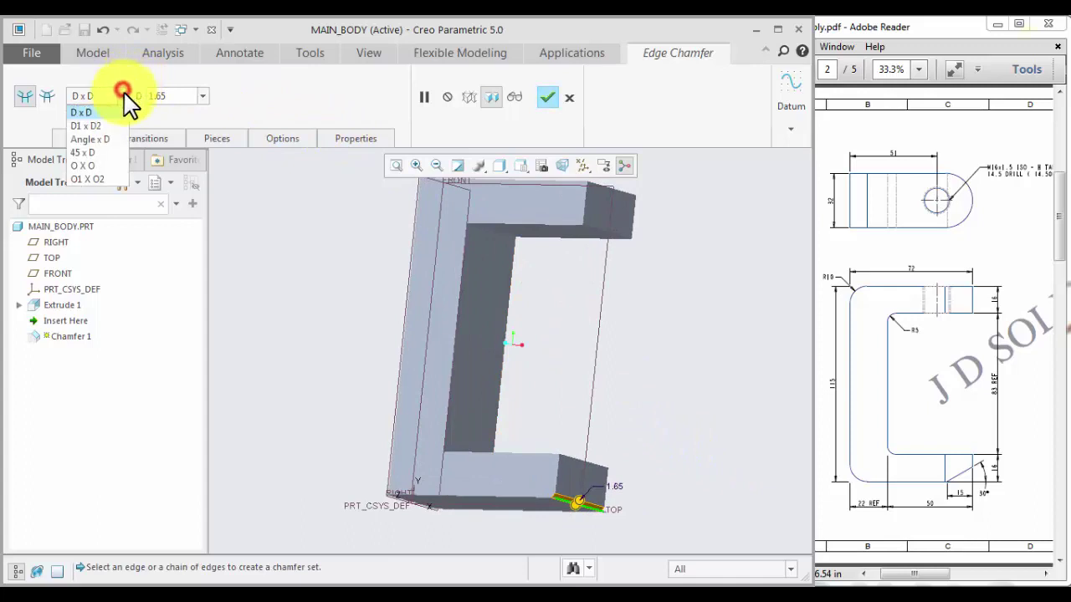
click(115, 139)
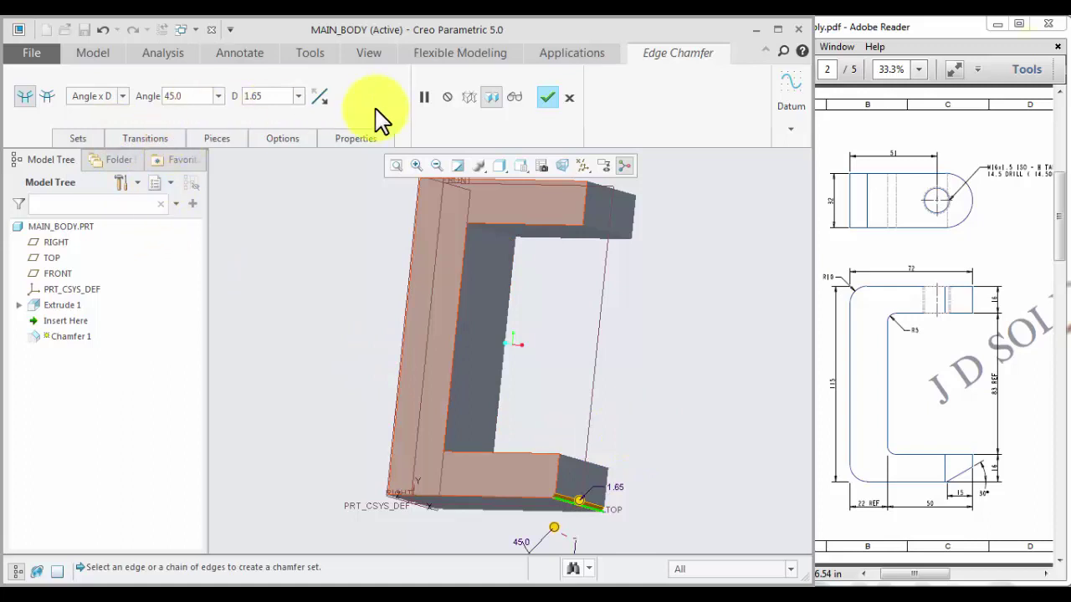
click(319, 97)
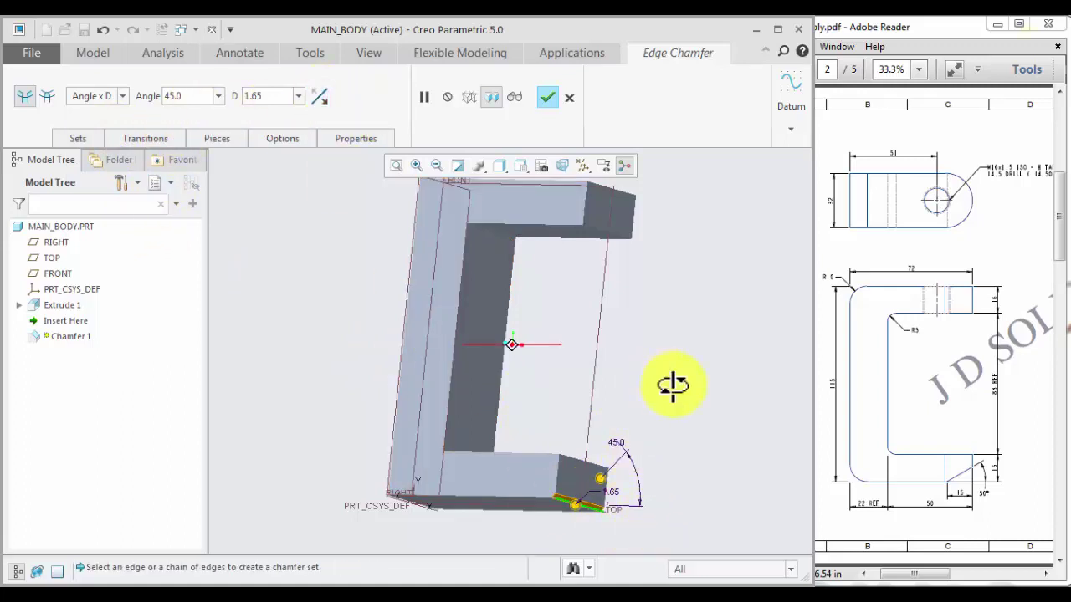
middle_drag(674, 385, 681, 502)
Set the chamfer's distance to 15 mm and its angle to 30 degrees.
double_click(273, 95)
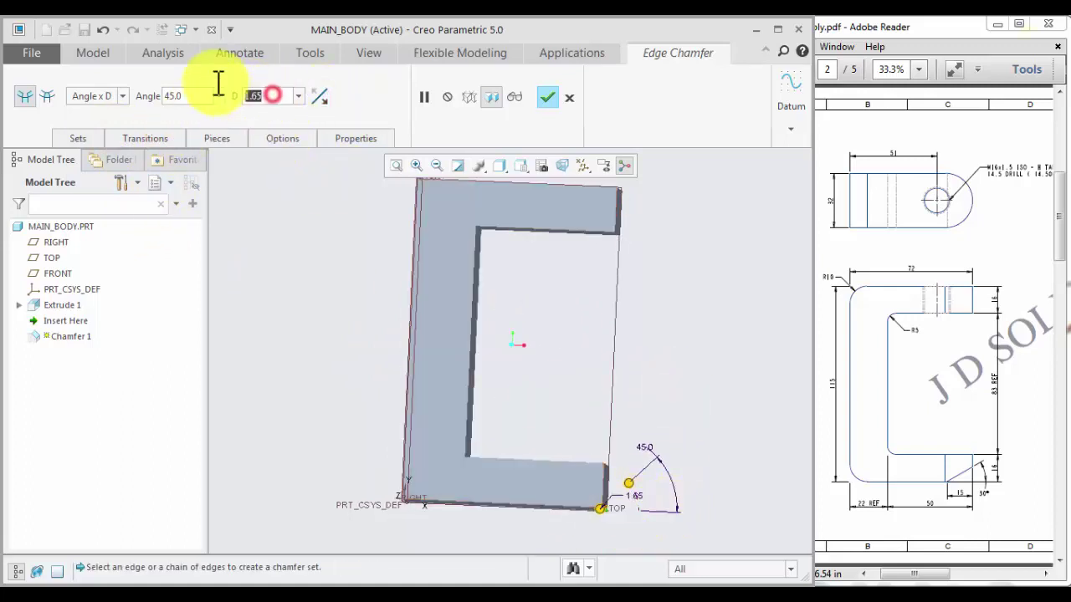
text(15)
key(Return)
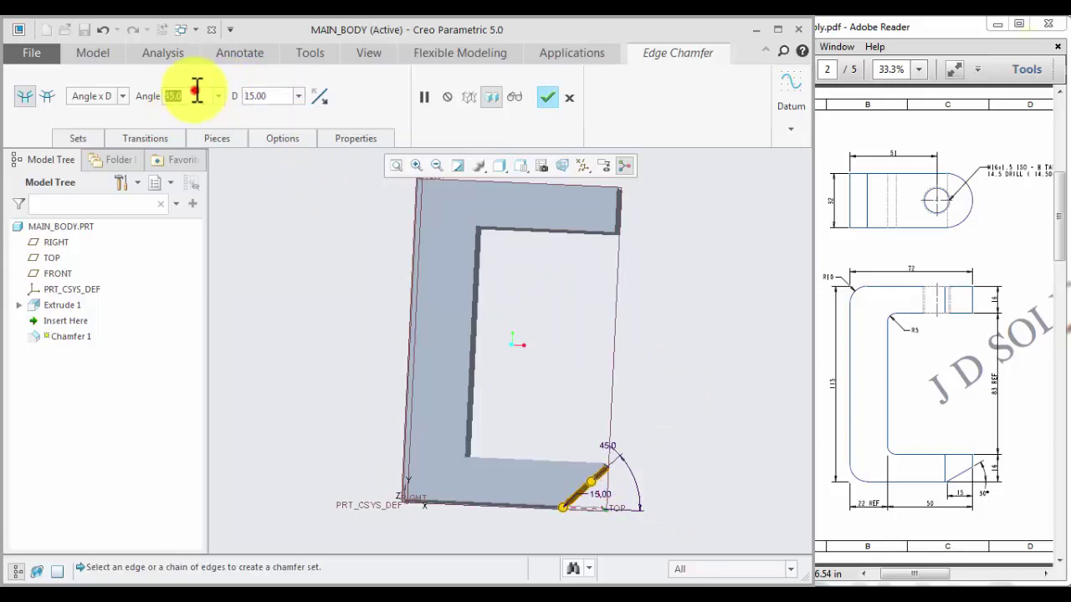
double_click(194, 93)
text(30)
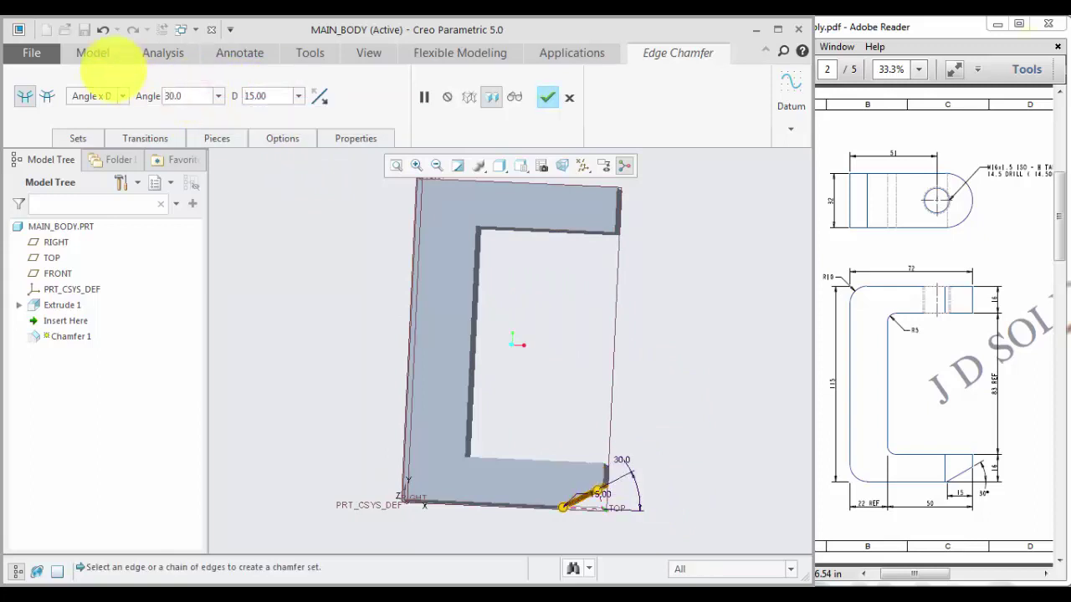
Complete the chamfer on the lower arm's outer bottom edge.
click(548, 97)
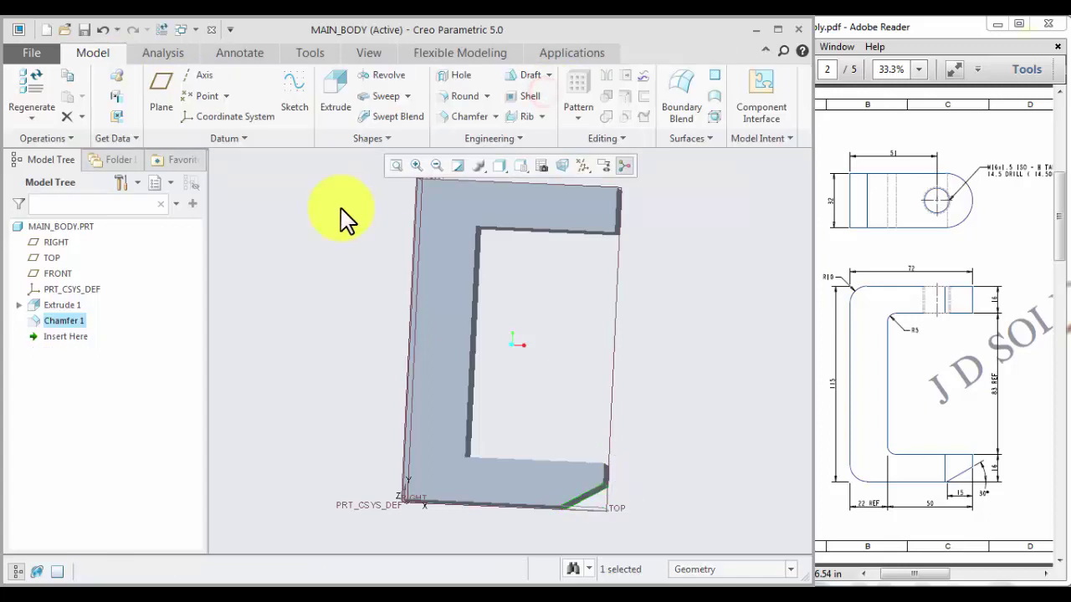
middle_drag(332, 201, 332, 231)
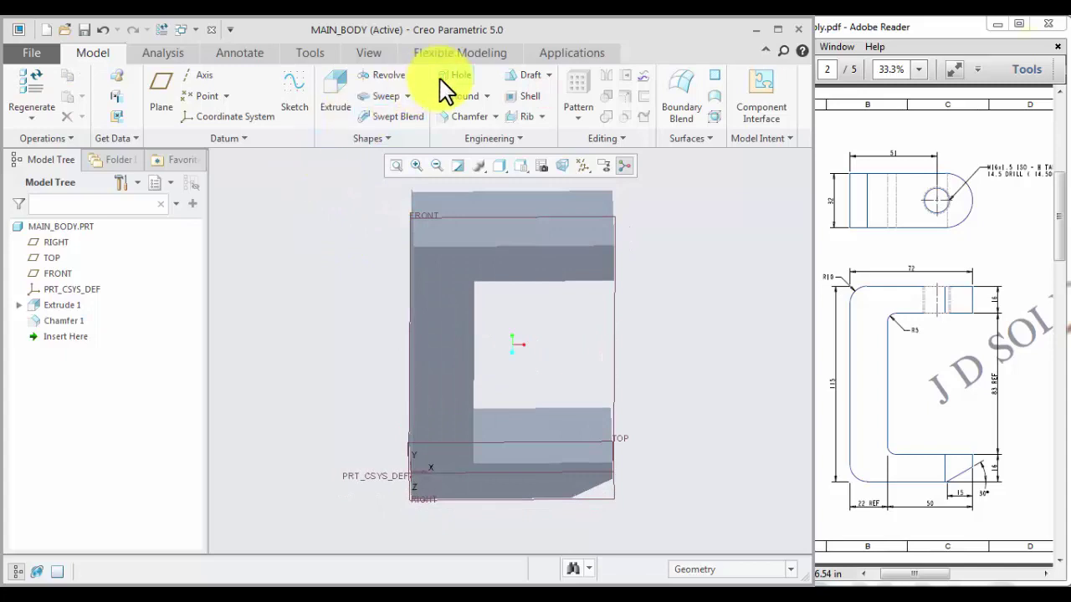
click(334, 95)
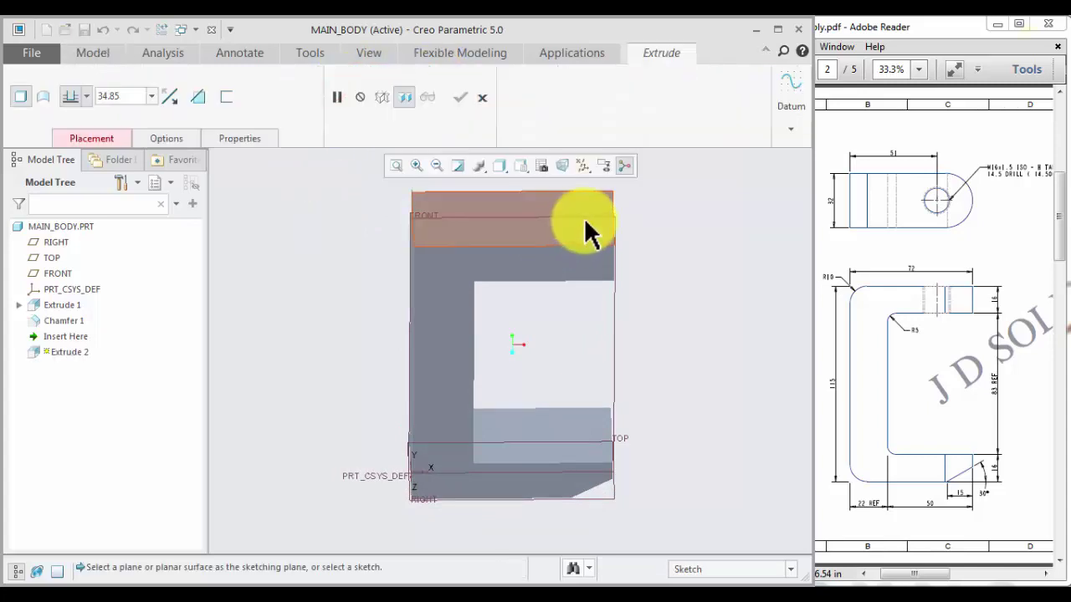
click(584, 222)
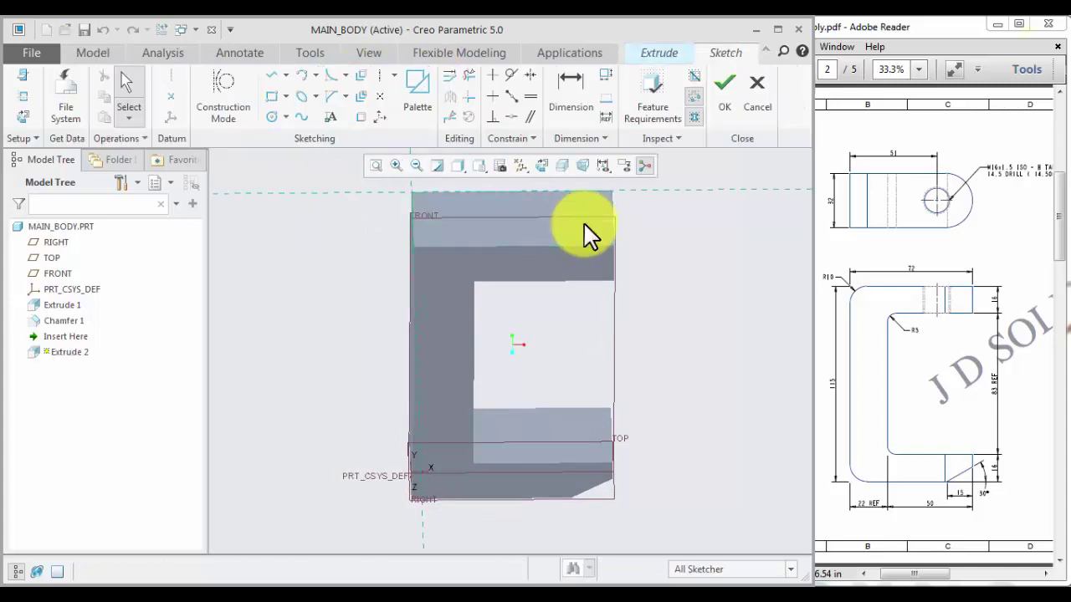
click(756, 94)
click(579, 337)
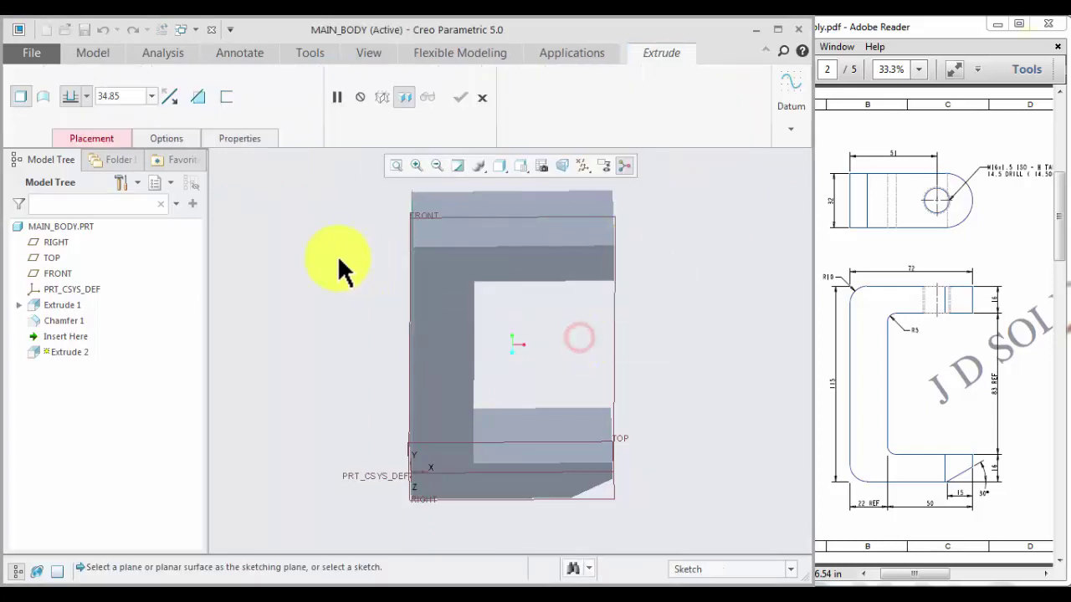
click(482, 97)
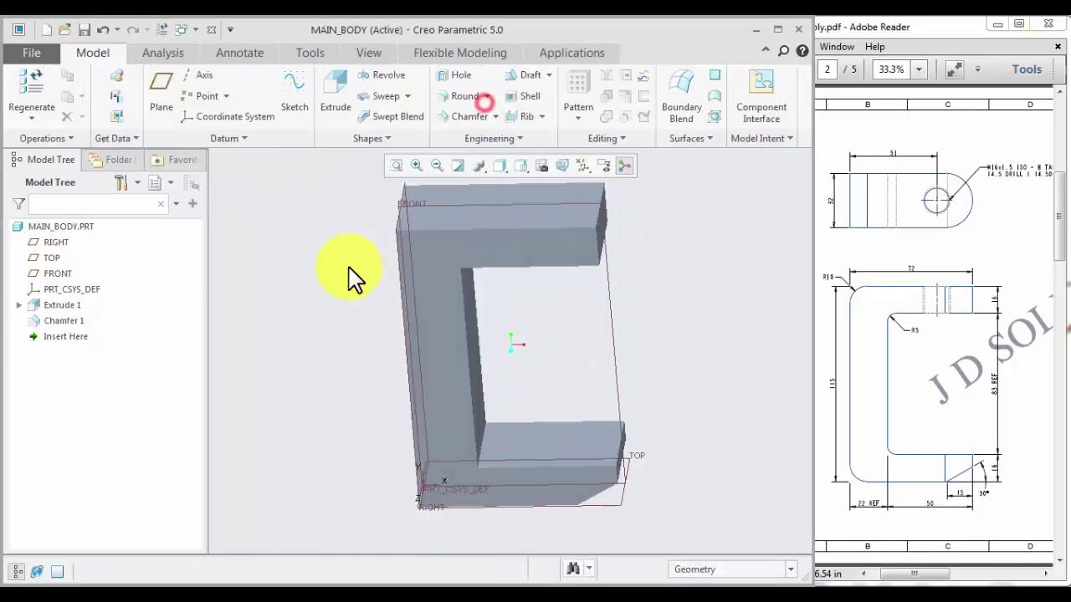
Start a Round on the upper arm's two vertical end edges and make it a full round.
middle_drag(342, 276, 344, 244)
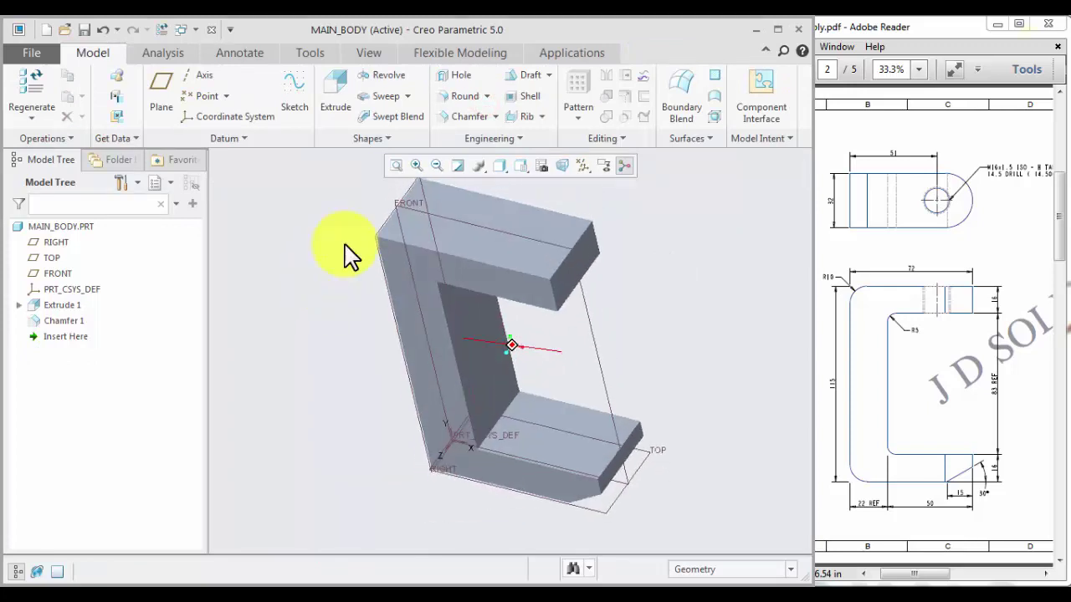
click(452, 100)
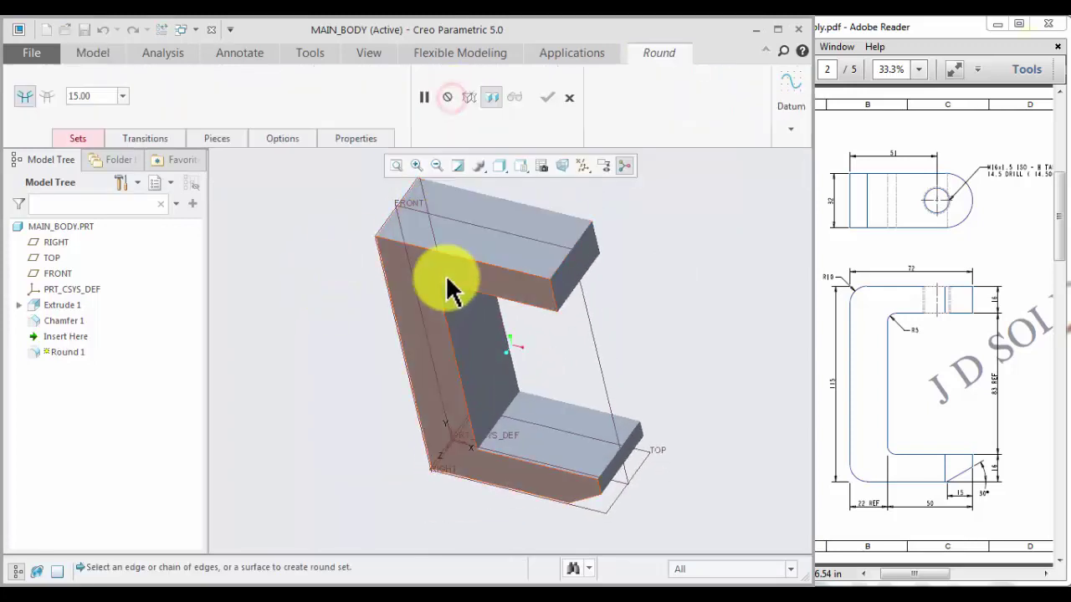
click(552, 286)
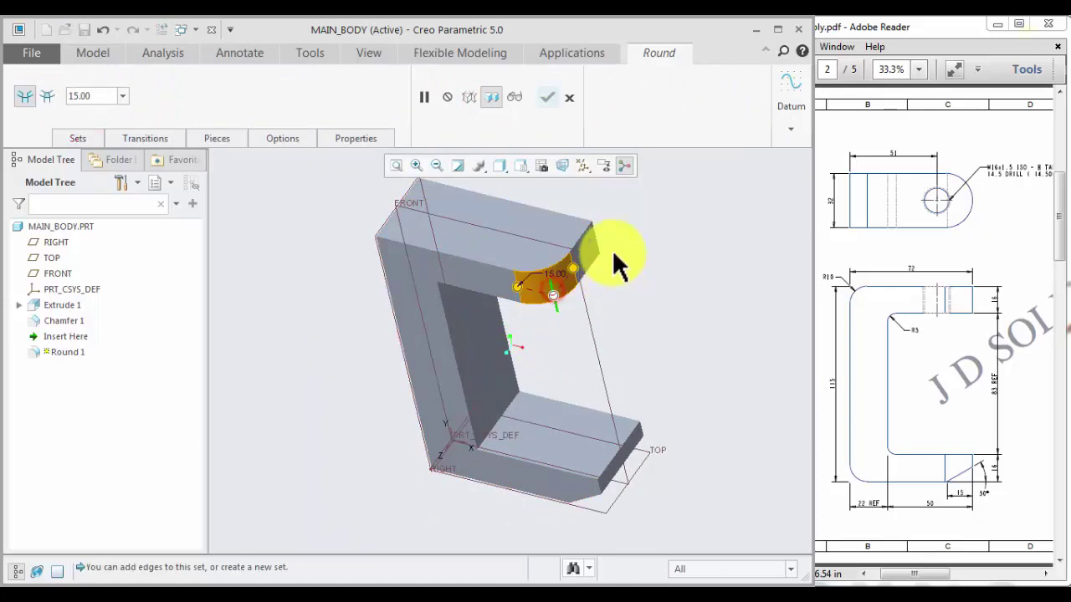
ctrl+click(596, 238)
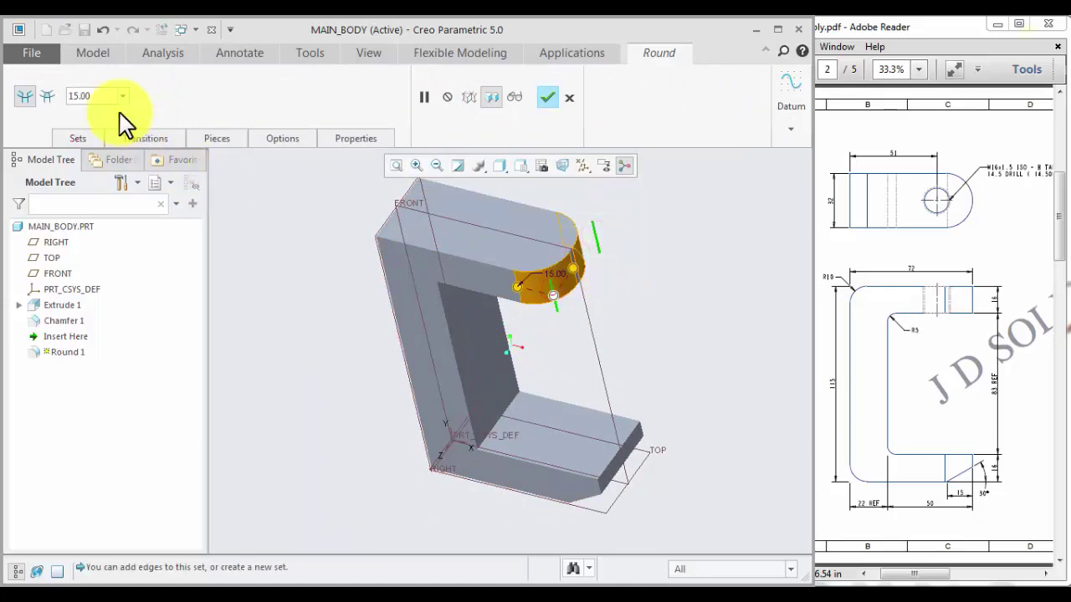
click(81, 138)
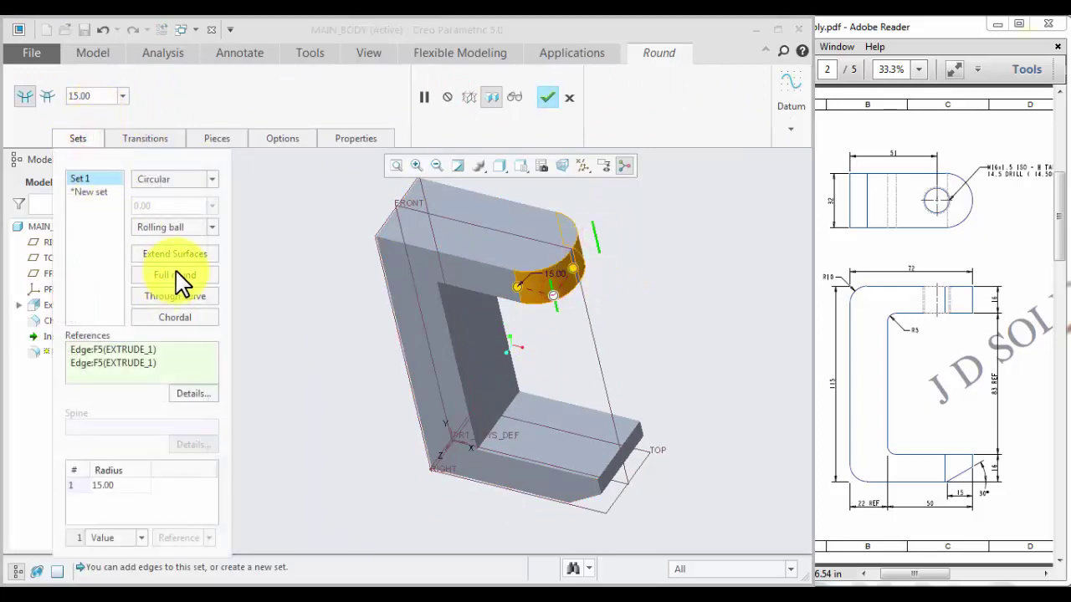
click(186, 277)
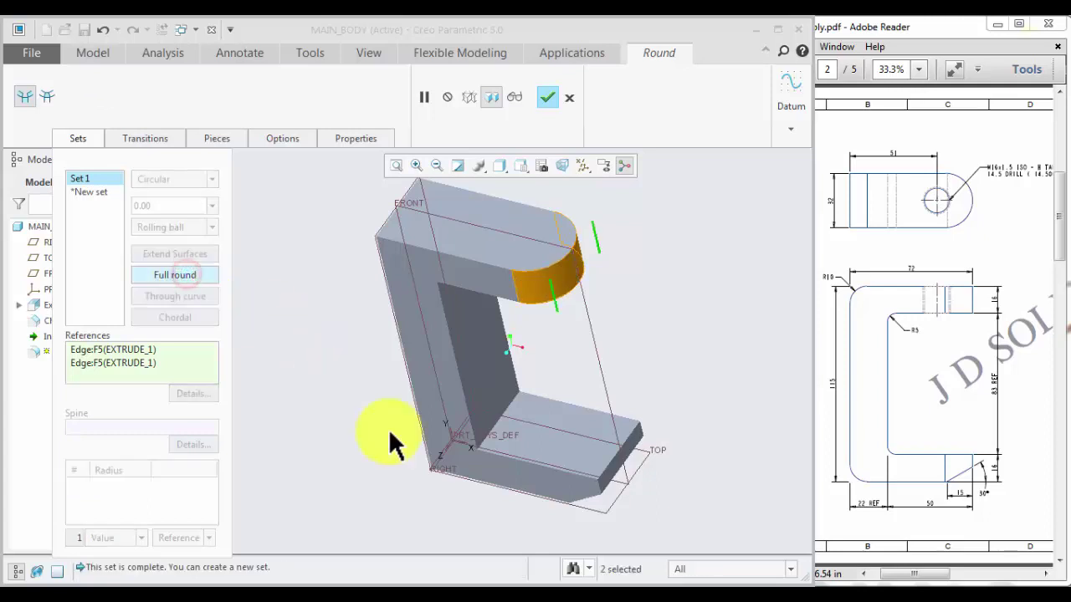
Add a second round set on the lower arm's two end edges as a full round.
click(92, 193)
click(598, 483)
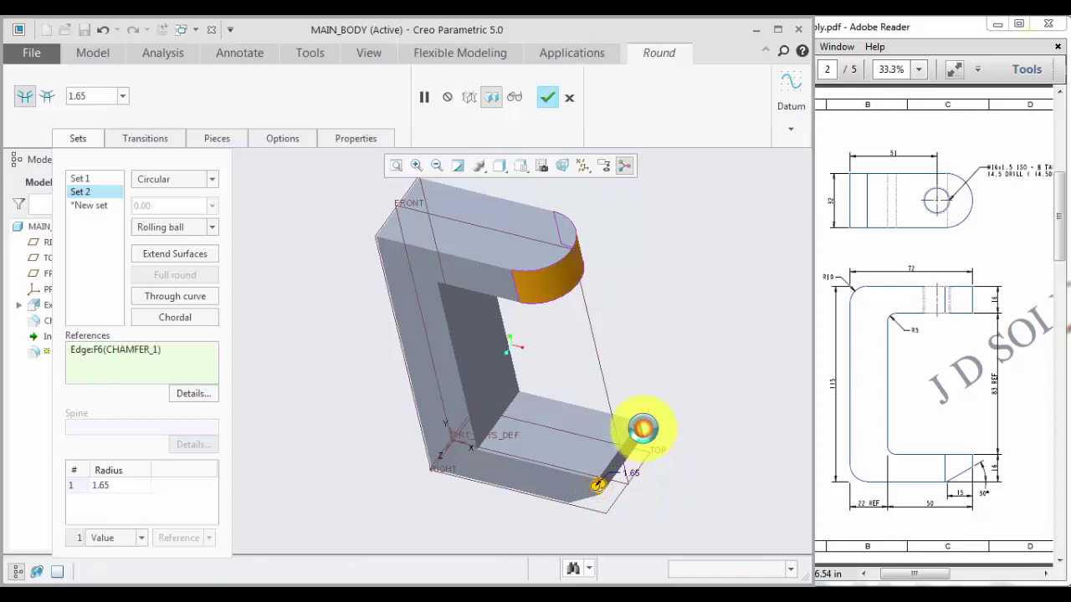
ctrl+click(641, 426)
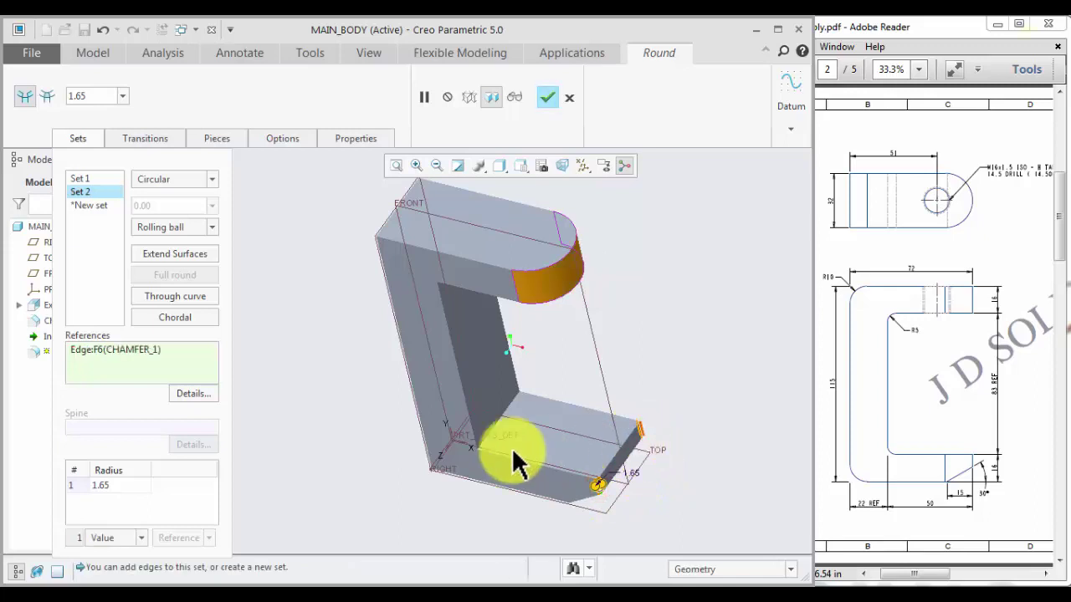
click(184, 277)
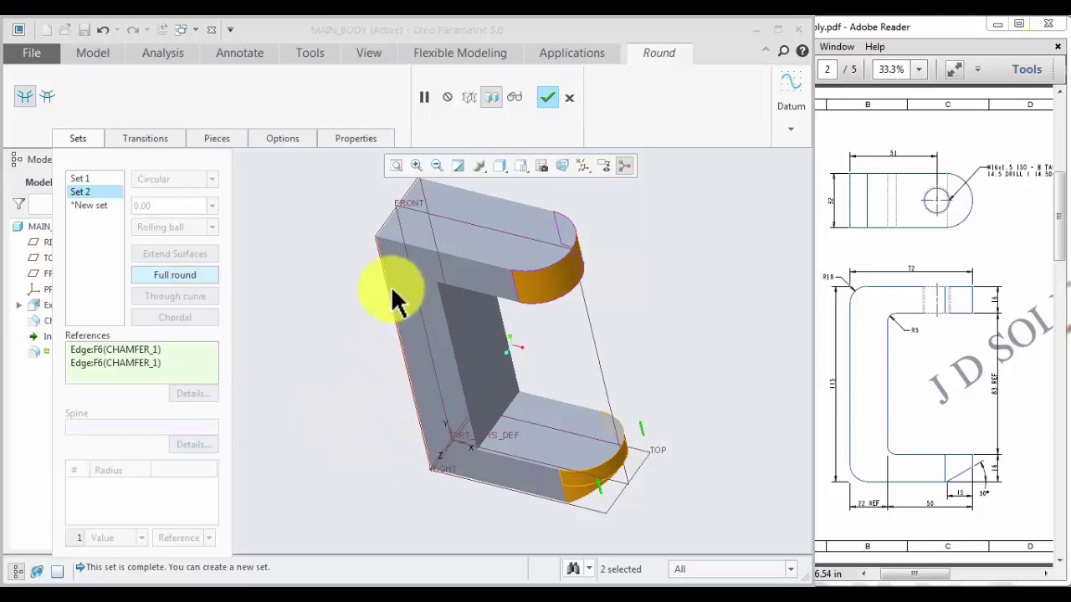
Add a third round set on the two inner corner edges of the C with a 5 mm radius.
click(98, 207)
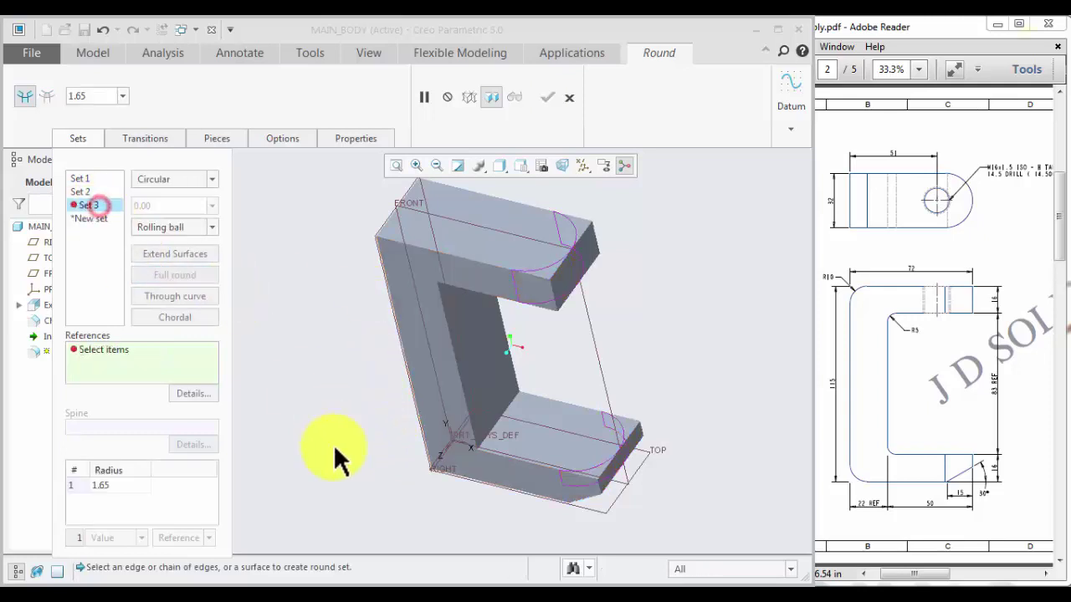
middle_drag(334, 443, 352, 452)
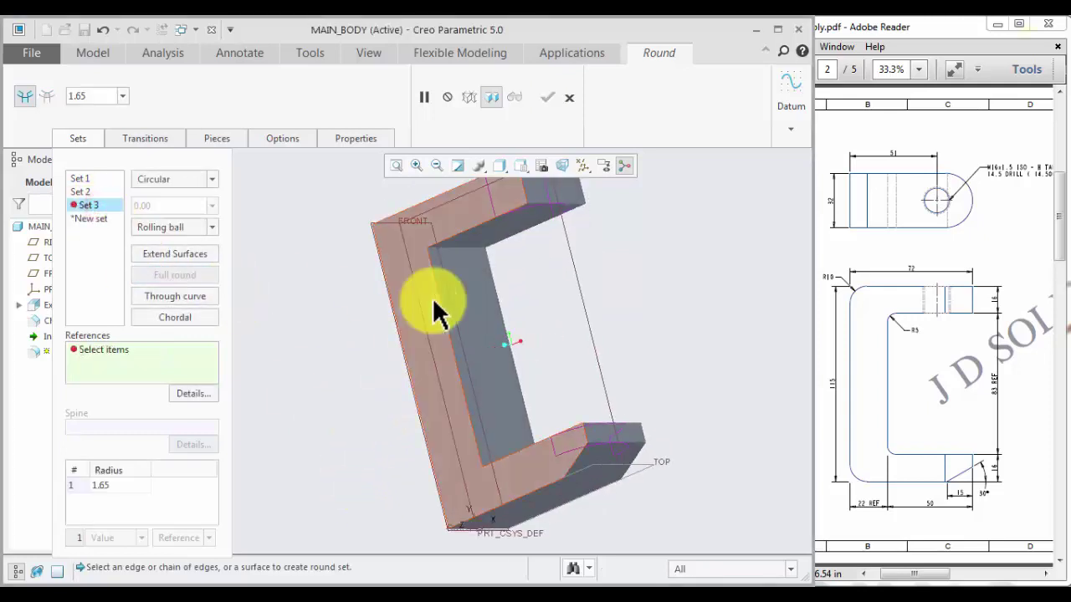
click(459, 252)
middle_drag(342, 377, 409, 440)
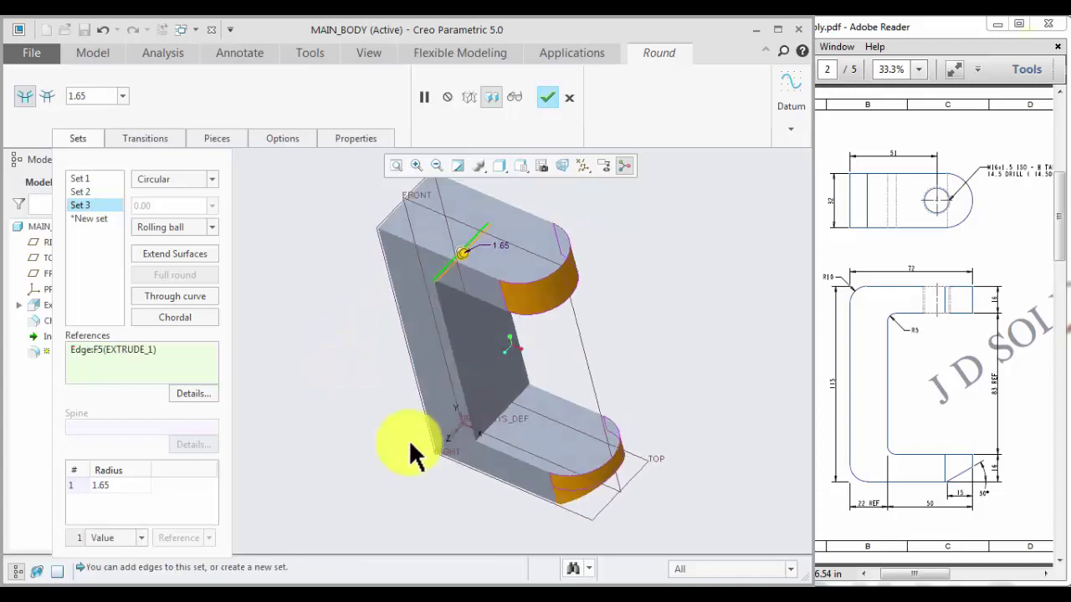
ctrl+click(494, 423)
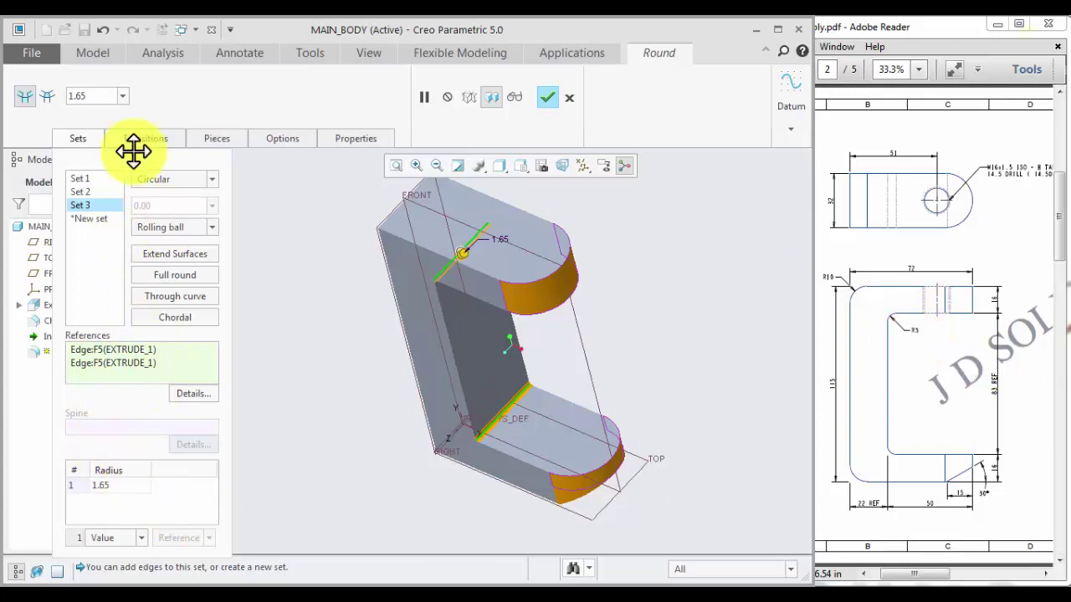
click(92, 96)
text(5)
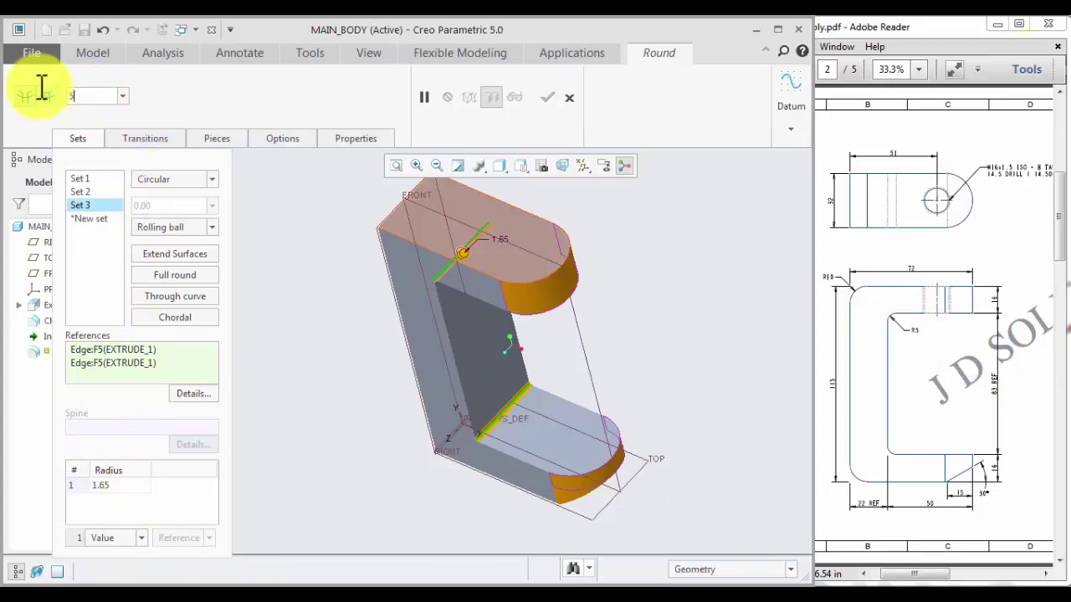
key(Return)
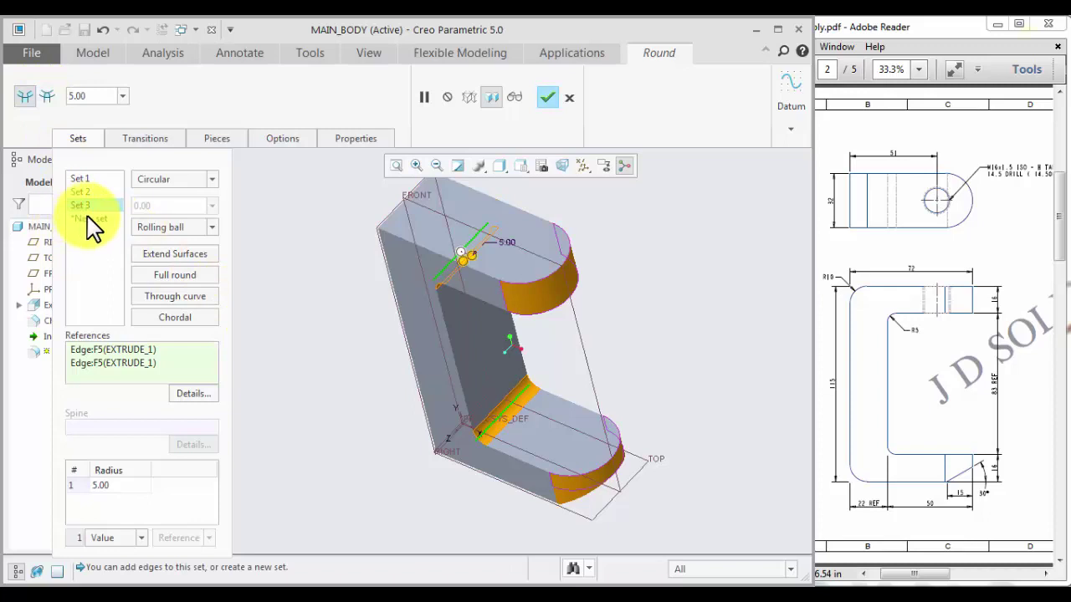
Add a fourth round set of 10 mm radius on the spine's two outer corner edges and complete the Round feature.
click(89, 219)
middle_drag(251, 327, 482, 221)
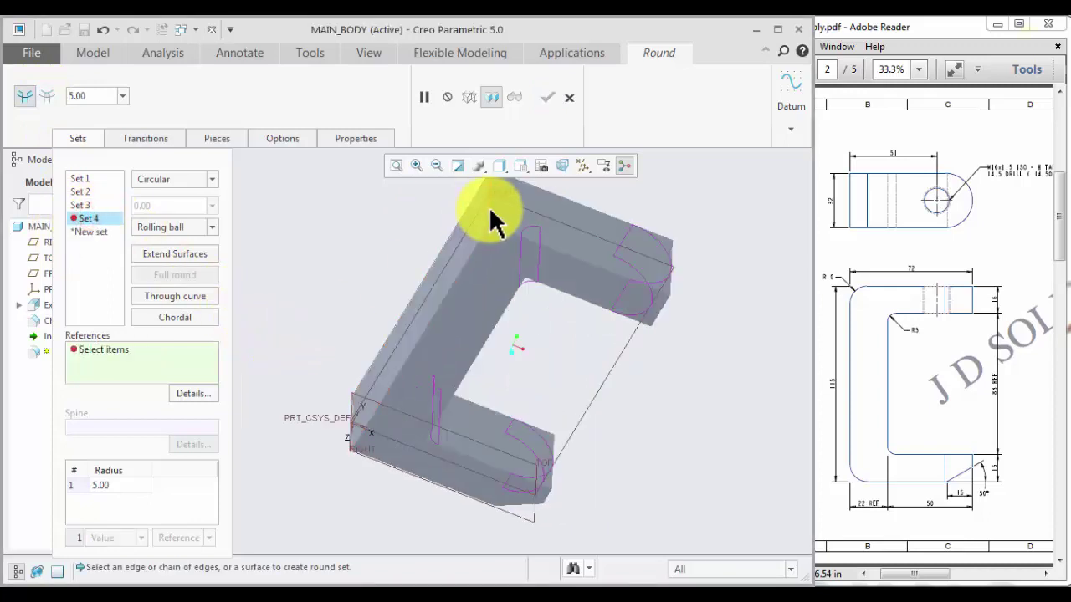
click(488, 220)
scroll(353, 422, up, 3)
scroll(350, 436, up, 2)
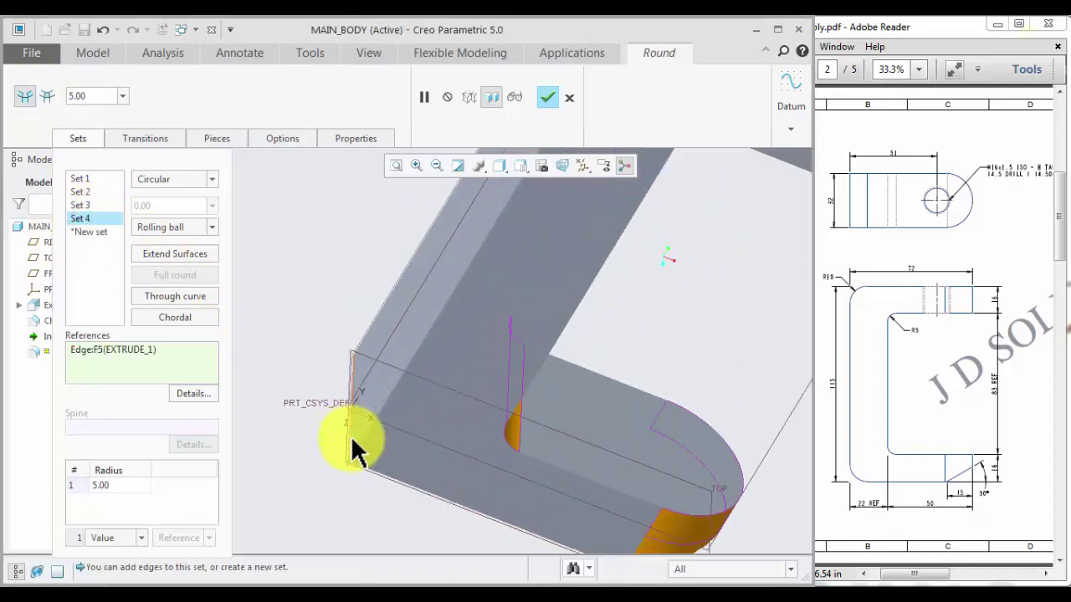
ctrl+click(351, 439)
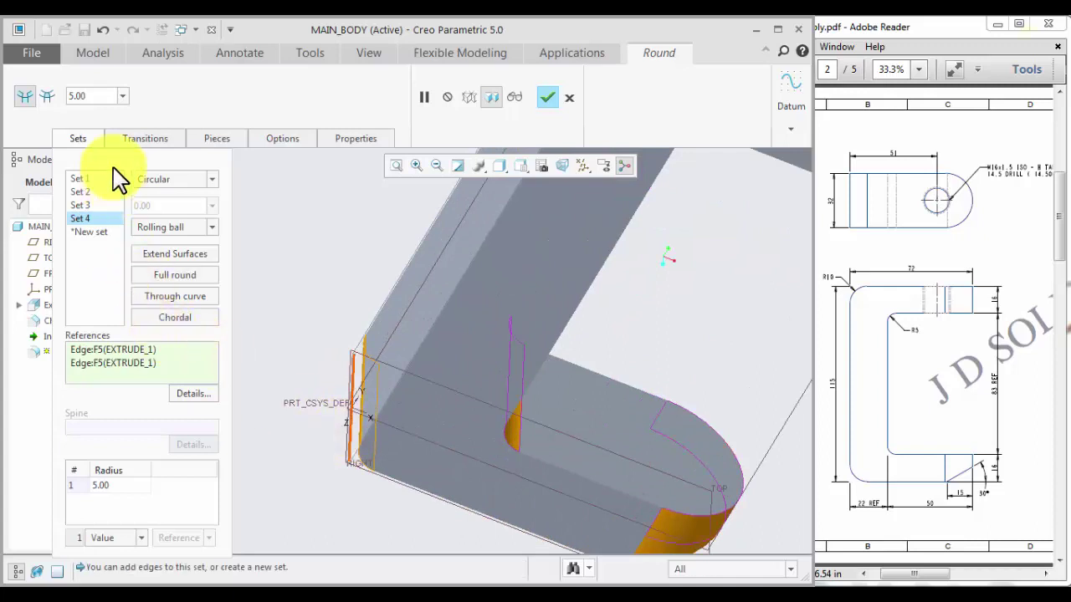
text(10)
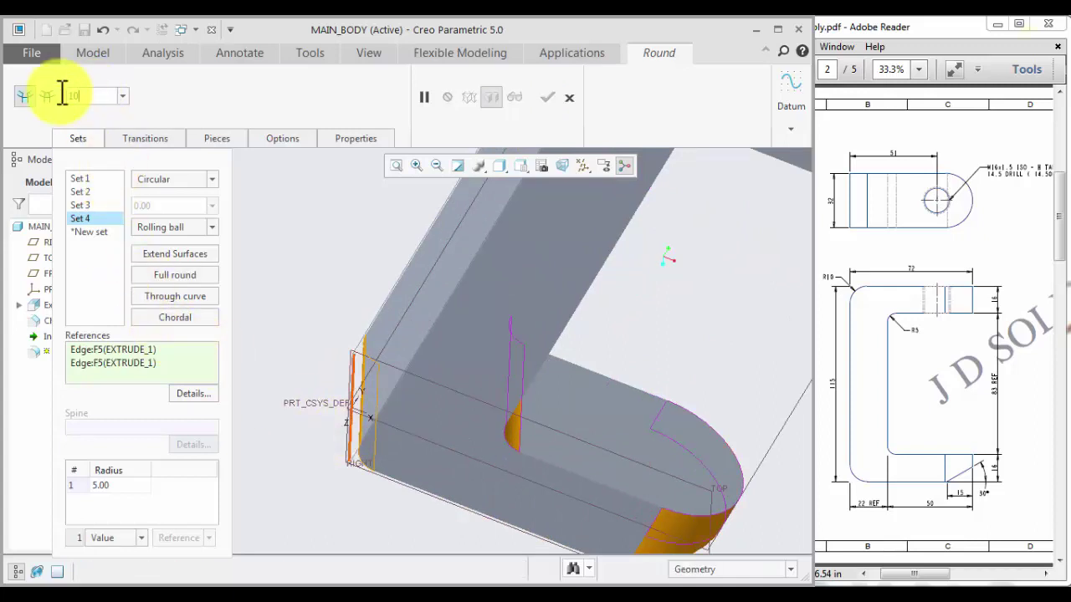
key(Return)
scroll(343, 360, down, 5)
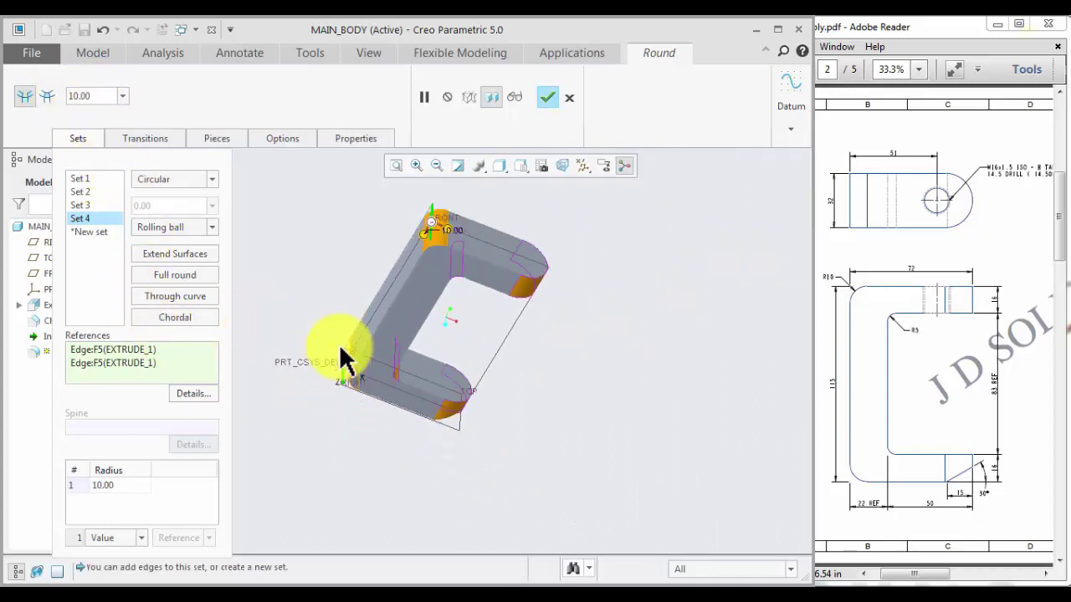
click(549, 95)
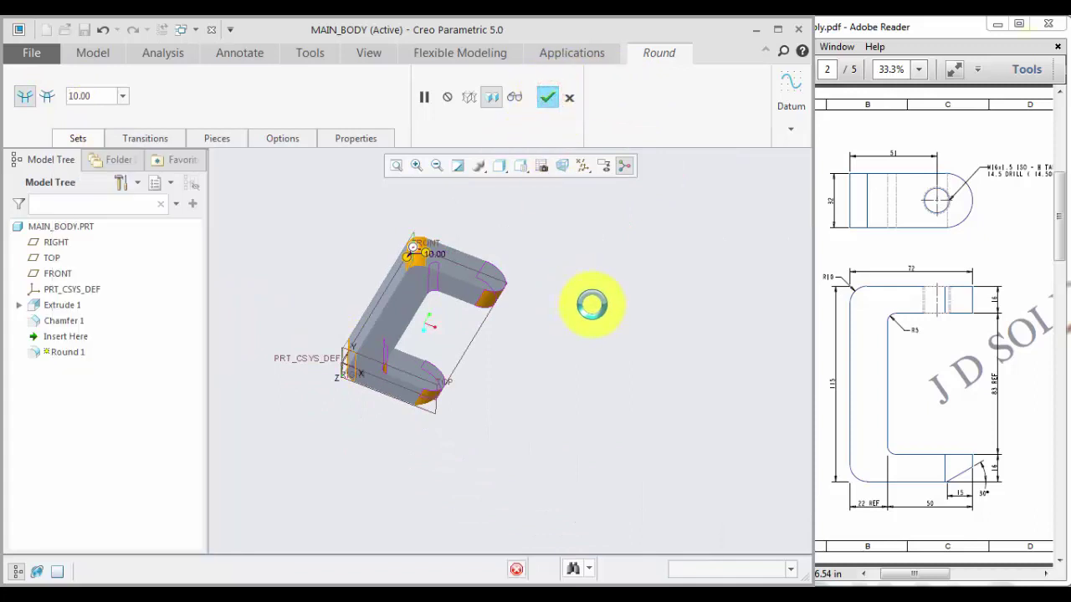
Place a hole on the upper arm's top face with the FRONT and RIGHT planes as offset references.
middle_drag(616, 360, 592, 347)
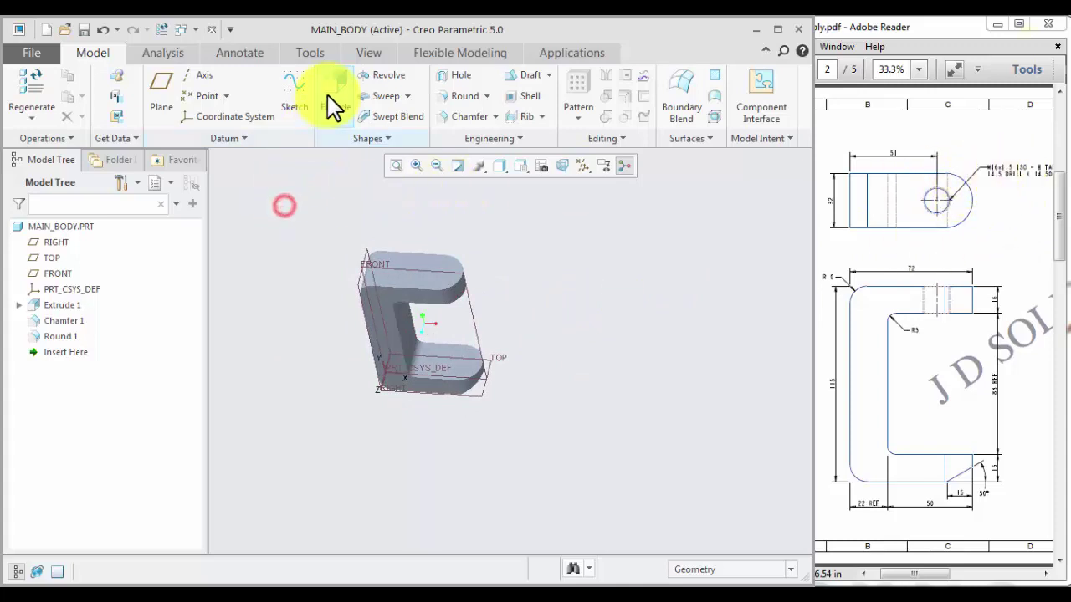
click(450, 73)
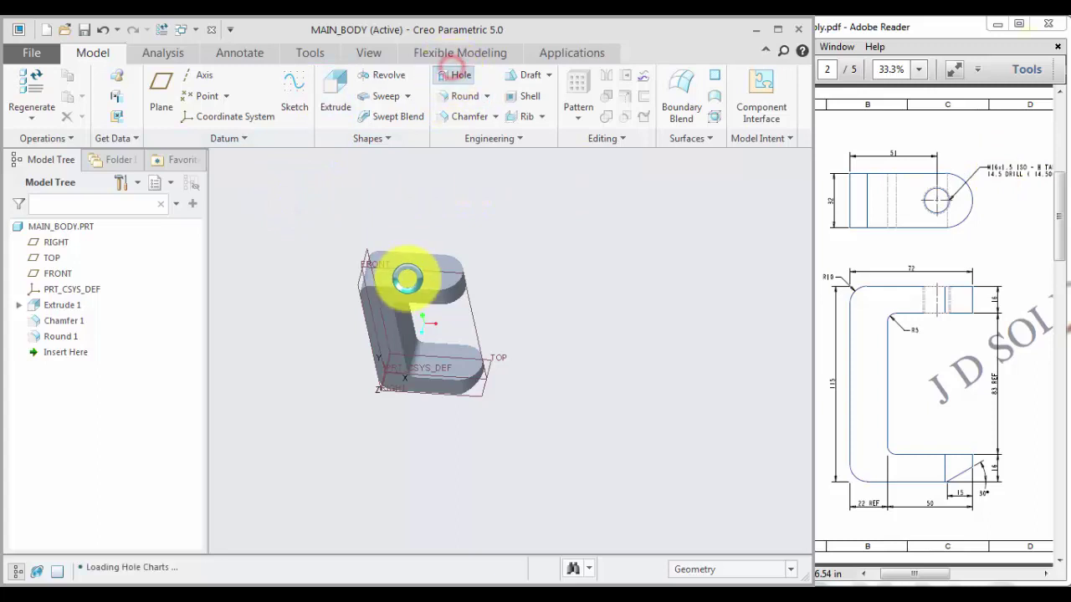
scroll(419, 281, down, 5)
click(466, 276)
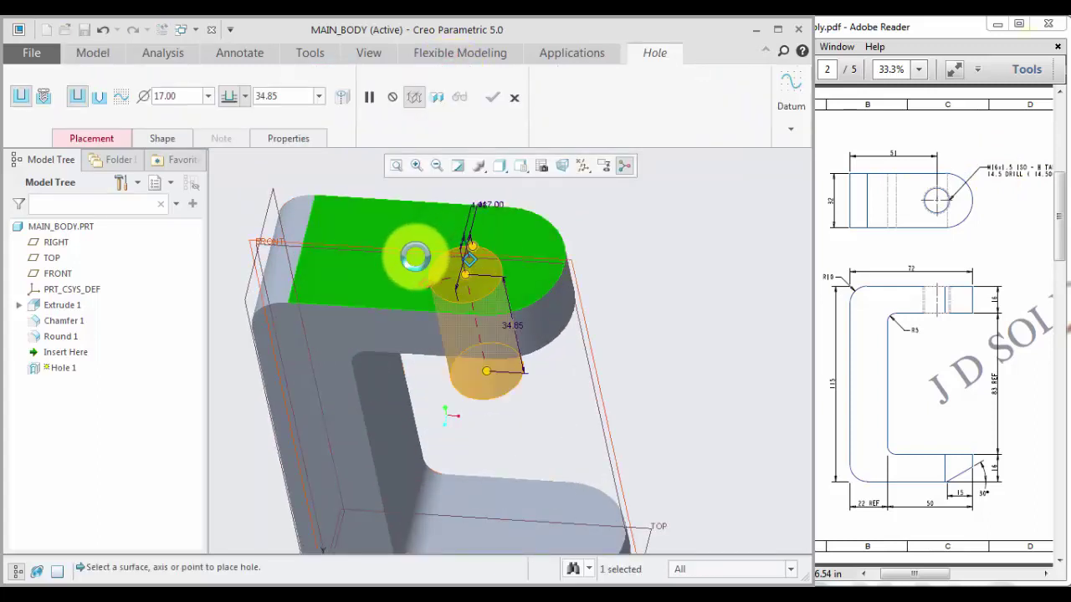
click(272, 220)
Set the hole's offsets to 0 from the FRONT plane and 51 mm from the RIGHT plane.
click(111, 134)
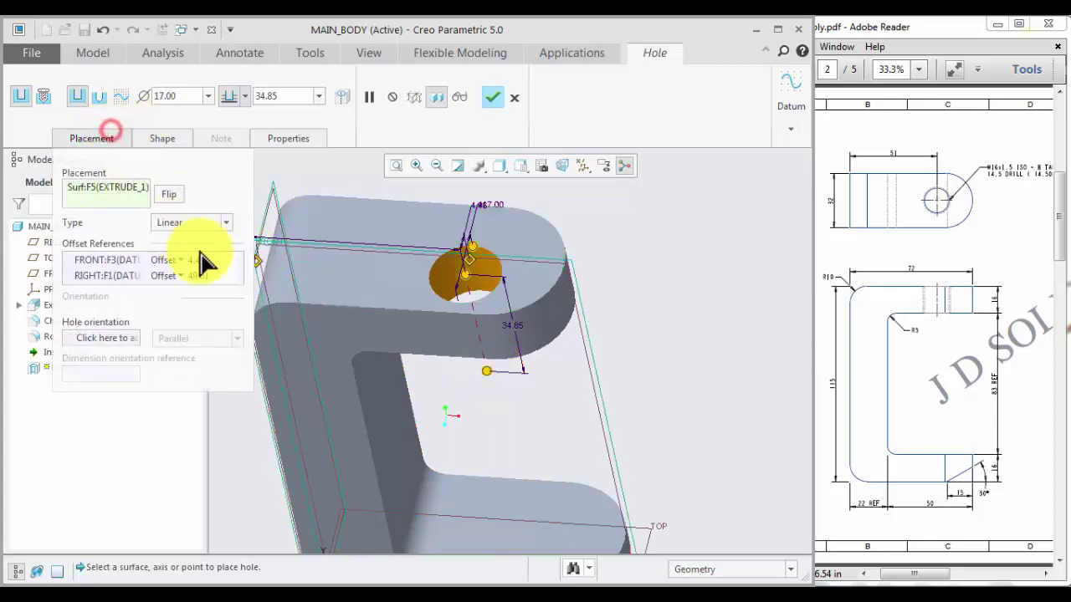
click(213, 260)
text(0)
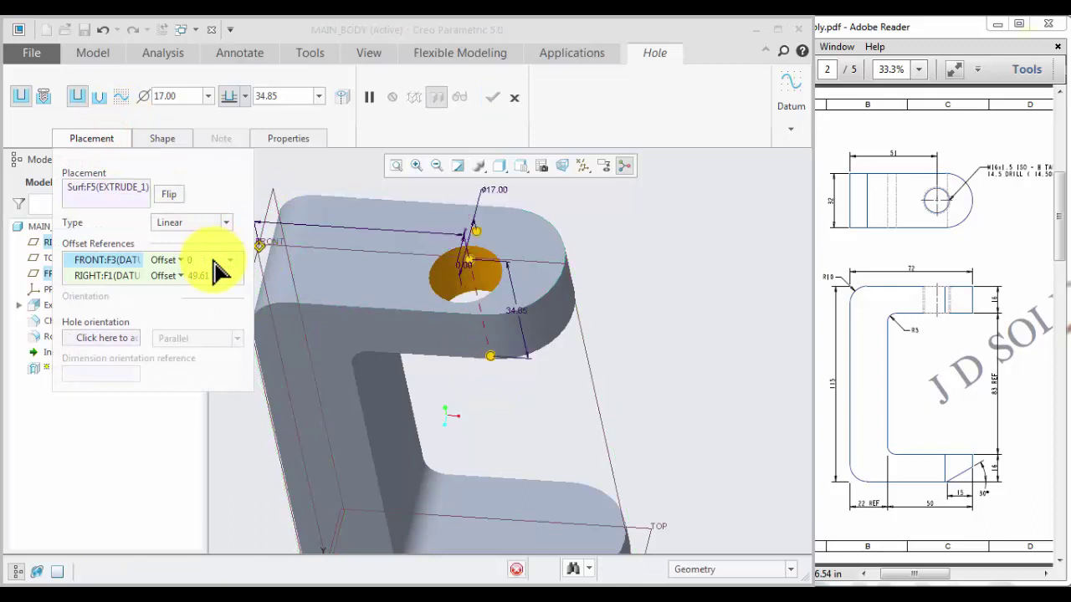
key(Return)
click(216, 276)
text(5)
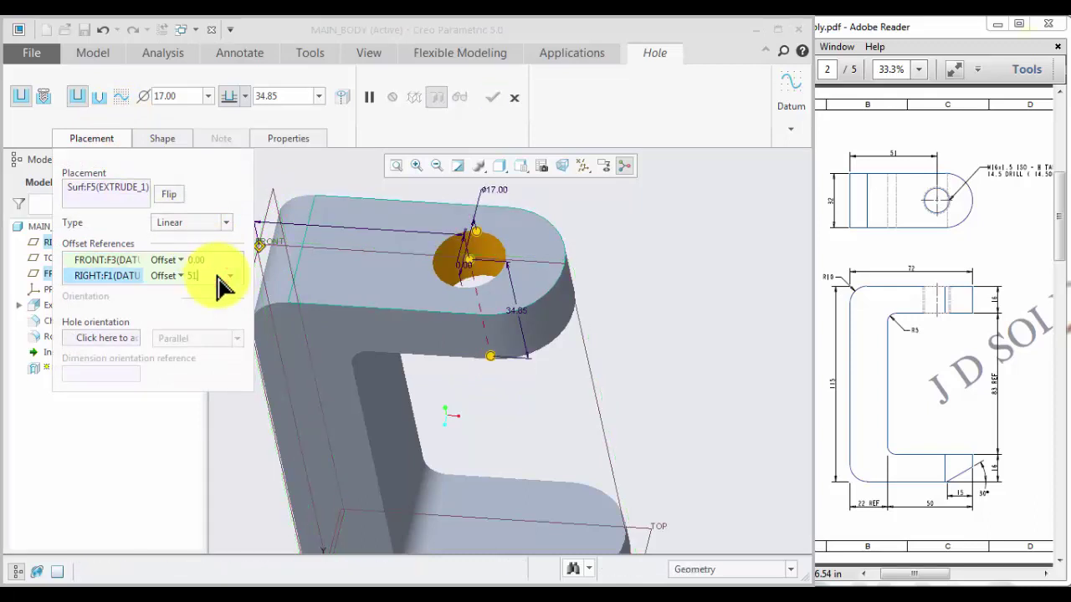
text(1)
key(Return)
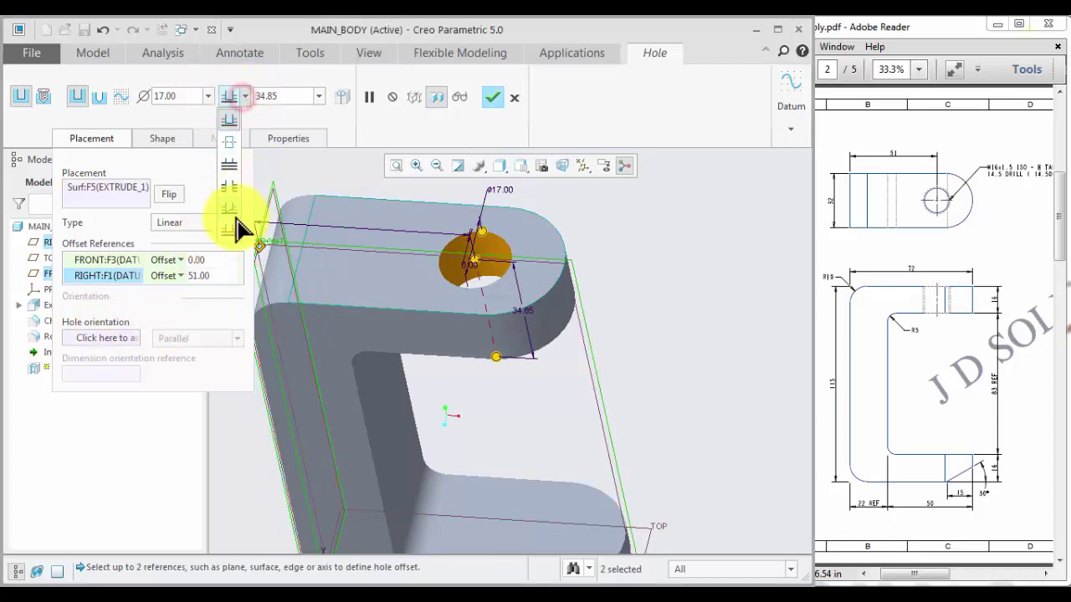
Set the 17 mm hole's depth up to the upper arm's underside face and complete the Hole feature.
click(233, 234)
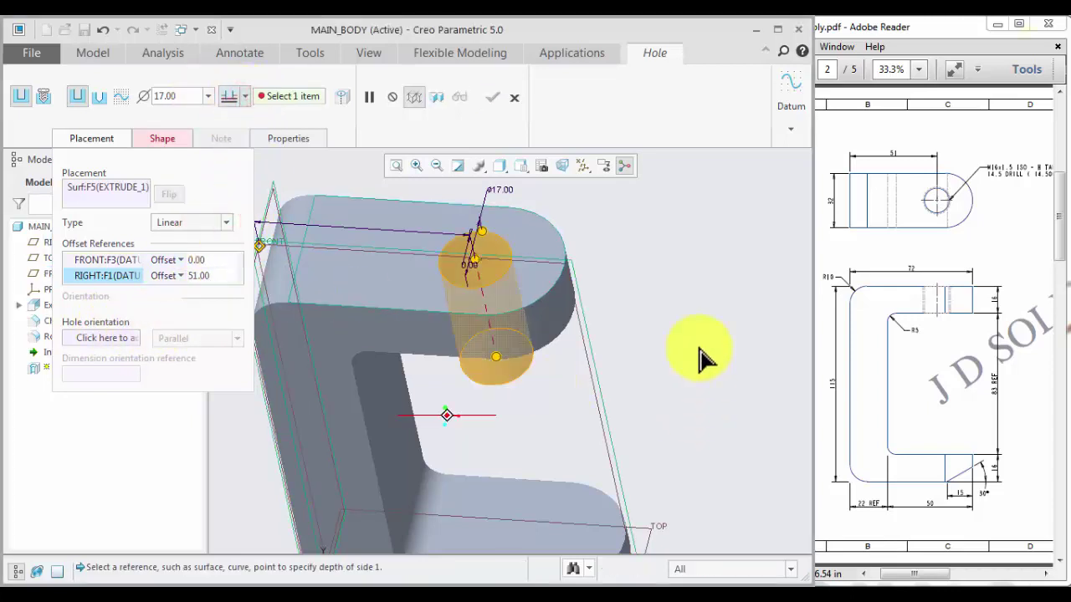
middle_drag(701, 359, 597, 339)
click(427, 301)
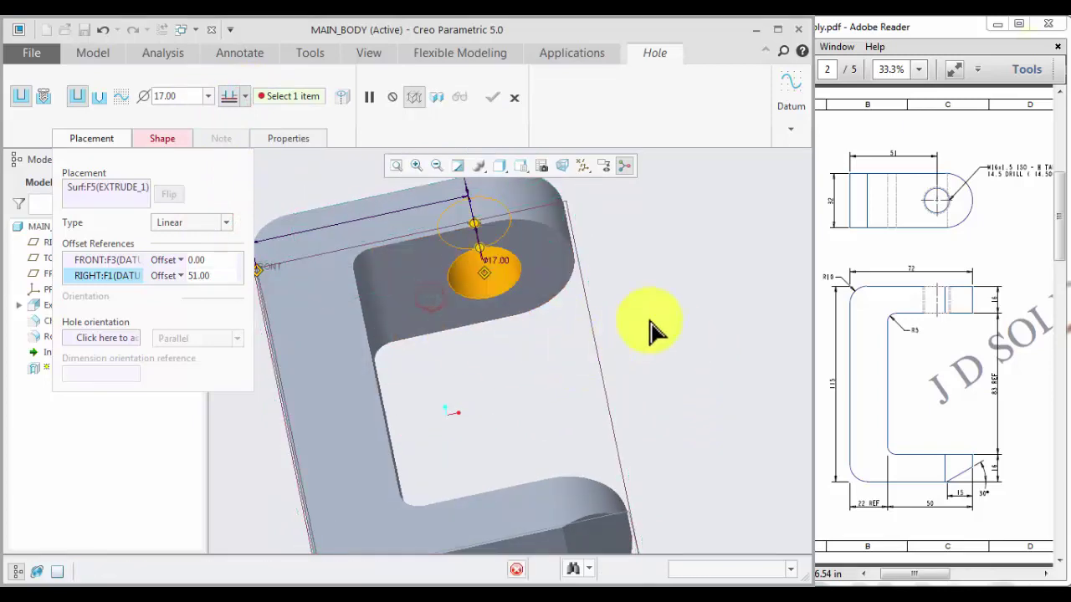
middle_drag(669, 359, 669, 393)
click(493, 99)
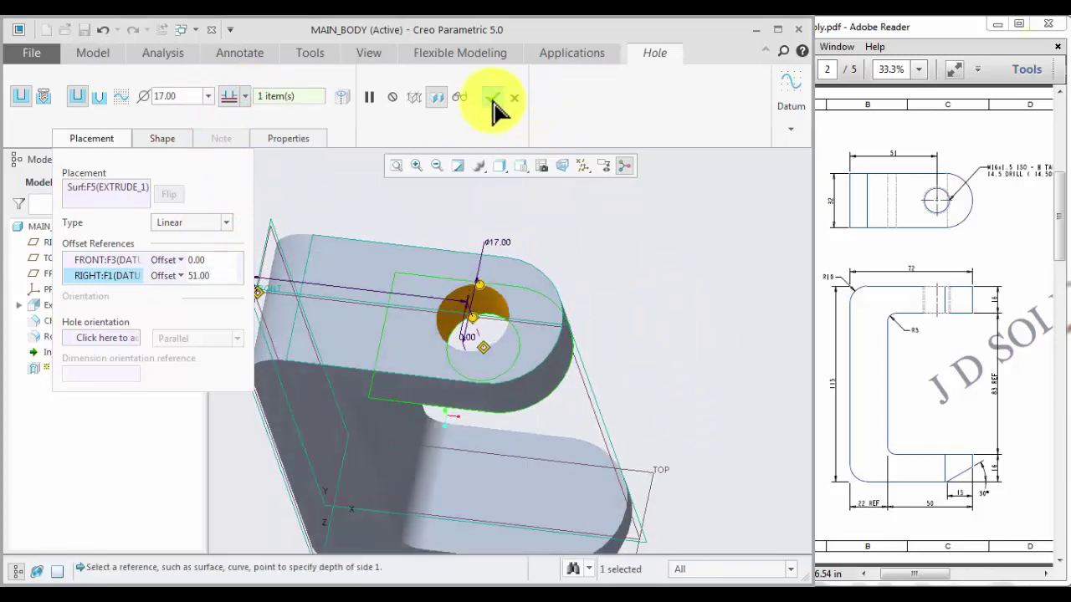
middle_drag(641, 285, 445, 310)
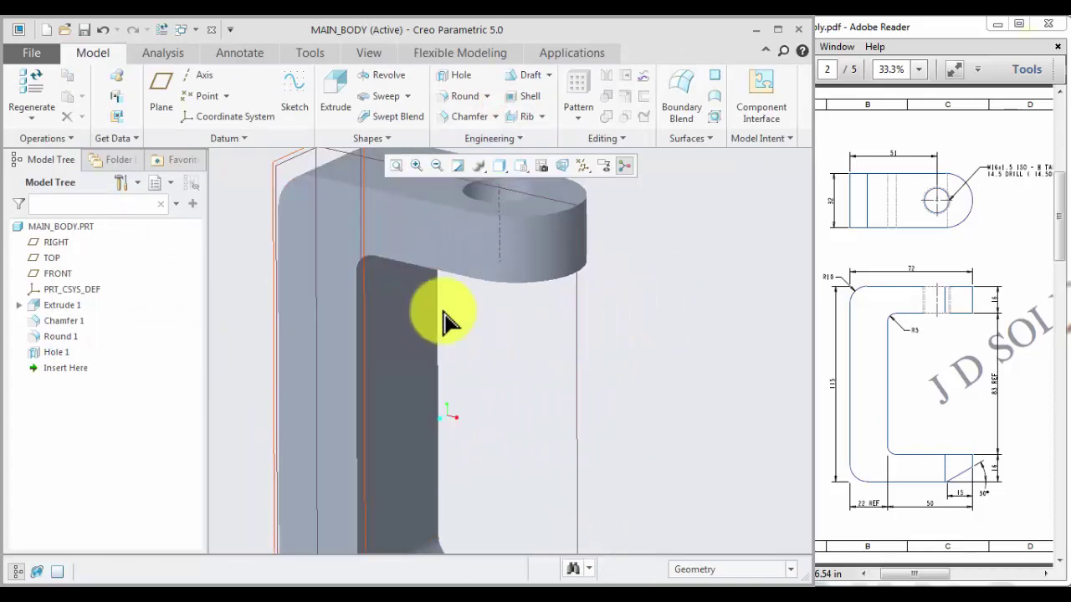
Hide all datum axes, points, coordinate systems and planes in the model display.
scroll(425, 255, up, 4)
middle_drag(566, 416, 600, 400)
click(584, 166)
click(583, 251)
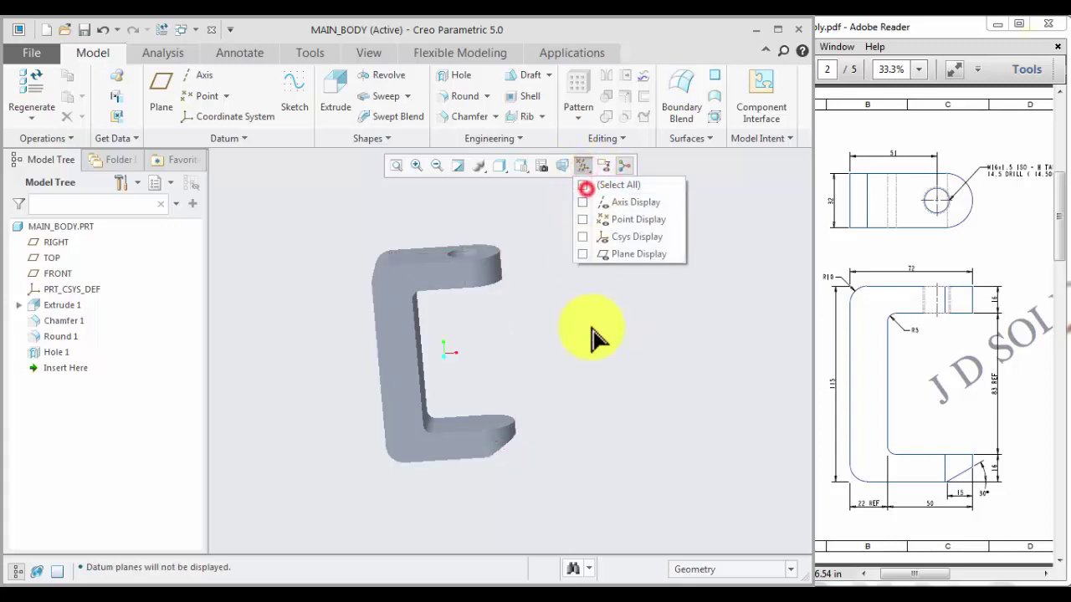
click(597, 357)
Show the model in Hidden Line style from the front and compare its outline with the drawing.
click(500, 166)
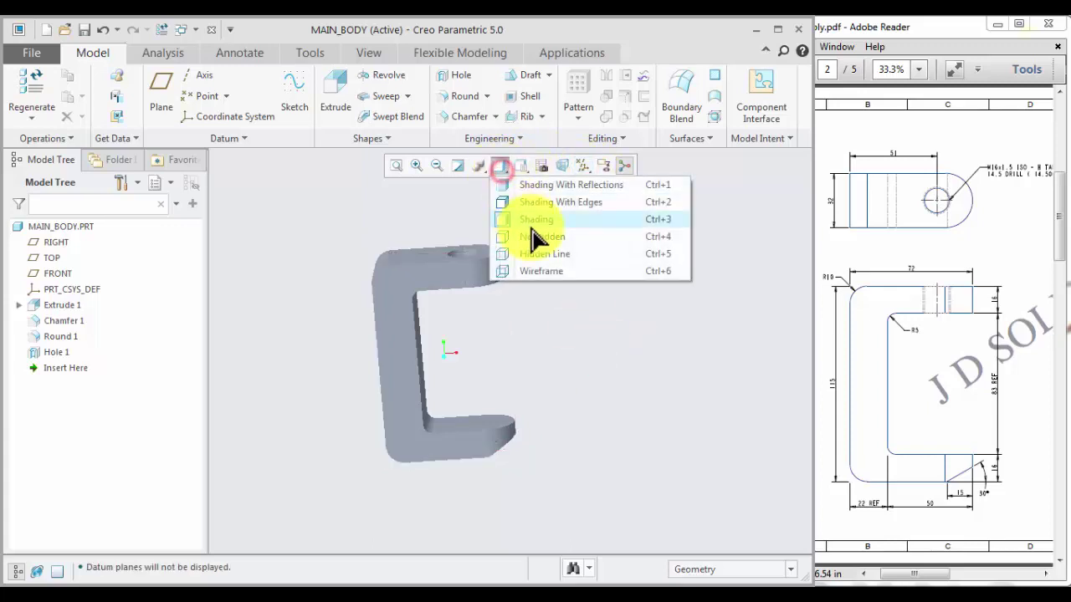
click(544, 255)
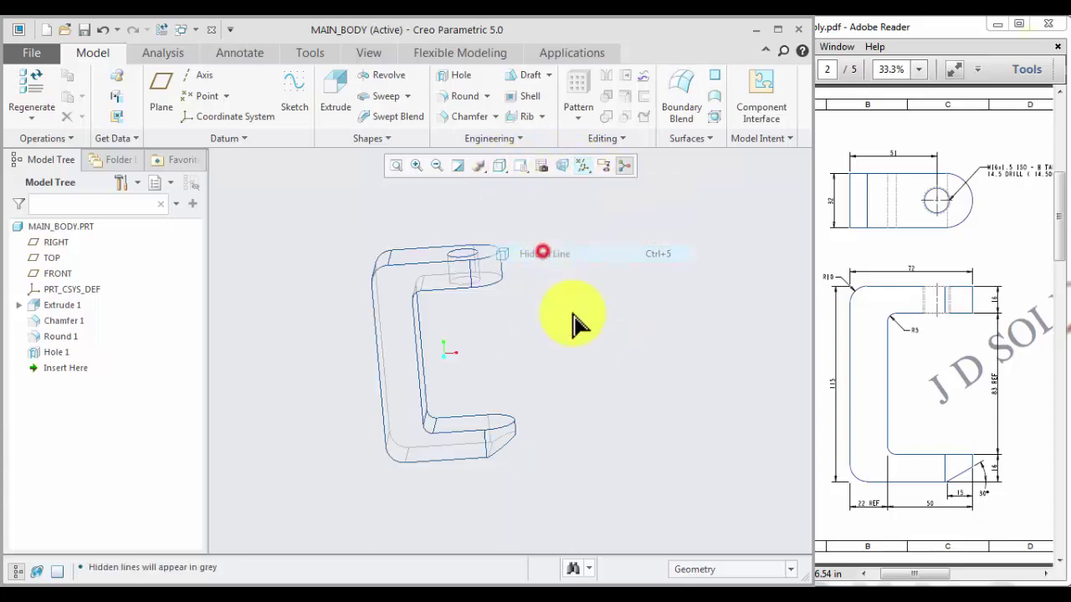
click(528, 174)
click(556, 240)
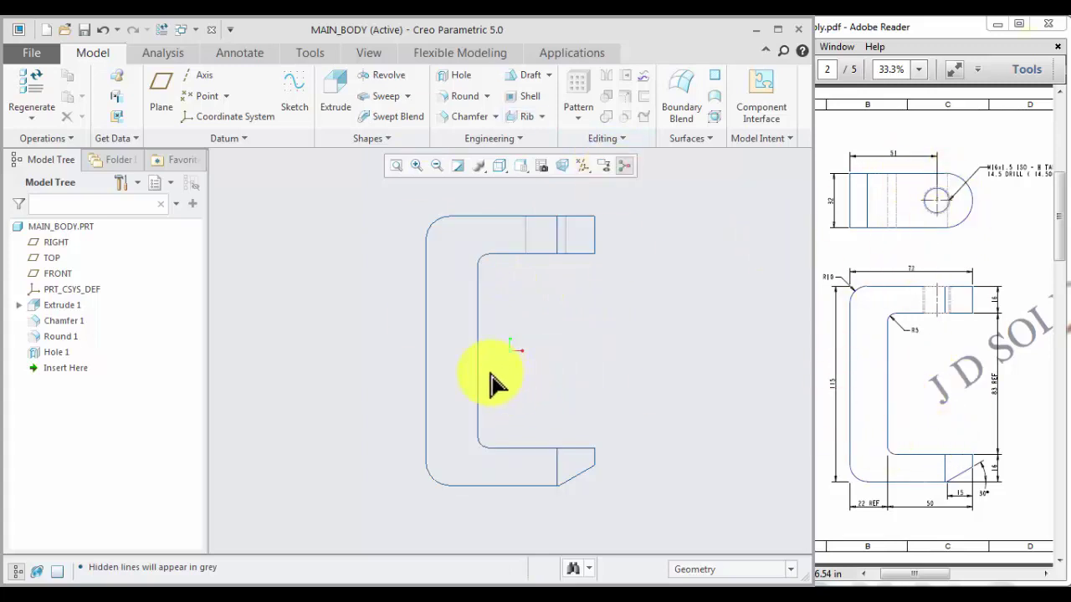
middle_drag(361, 343, 395, 322)
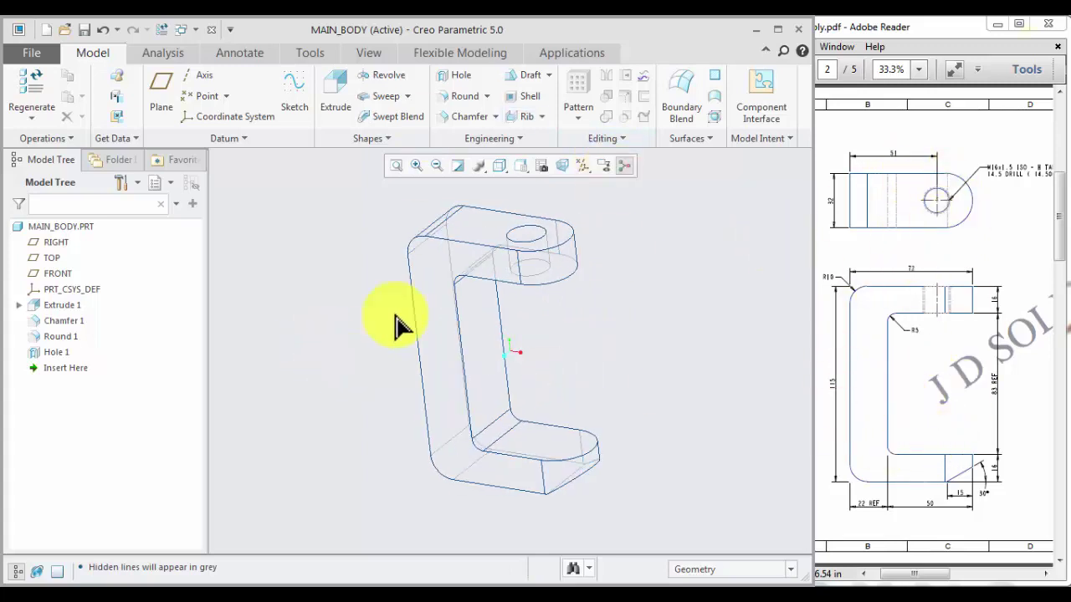
Turn the display of all datum entities back on.
click(581, 165)
click(596, 183)
click(640, 324)
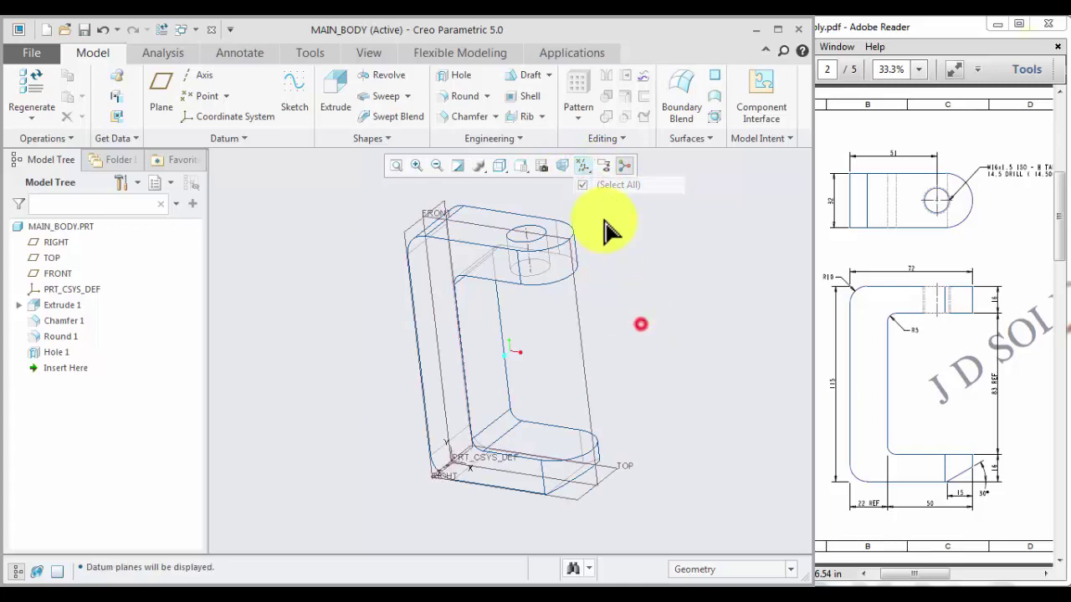
click(581, 165)
Switch the model to Shading With Edges and turn off the display of all datum entities.
click(502, 167)
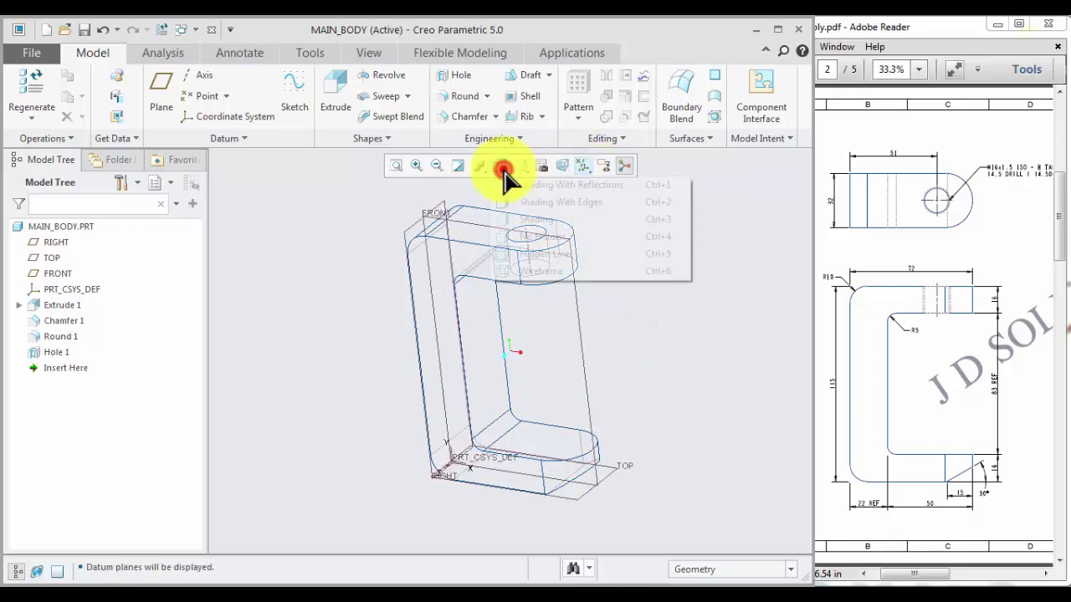
click(535, 201)
click(690, 311)
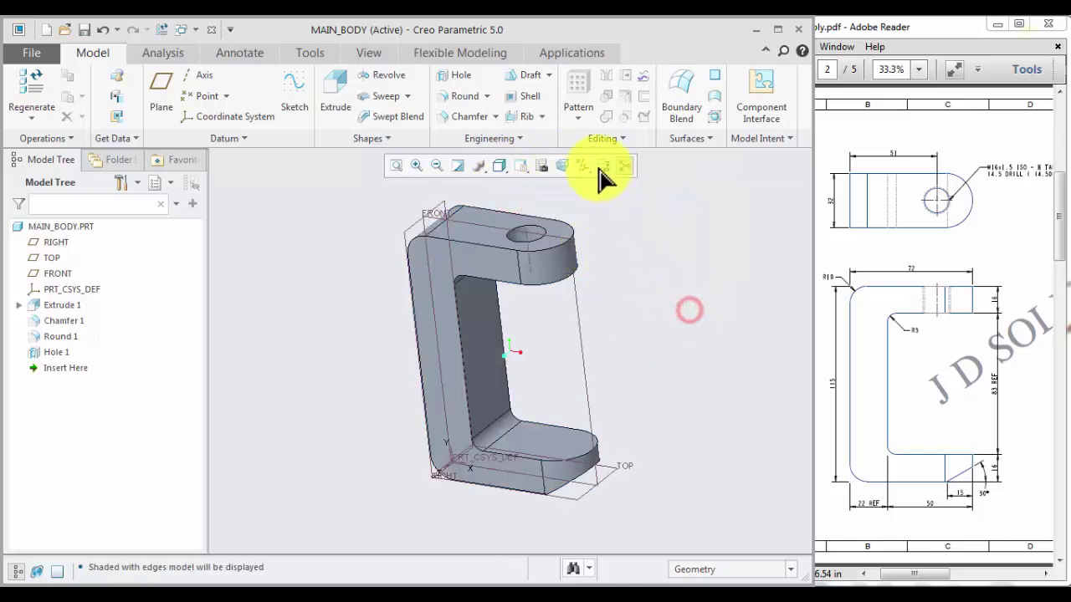
click(583, 165)
click(629, 251)
click(672, 321)
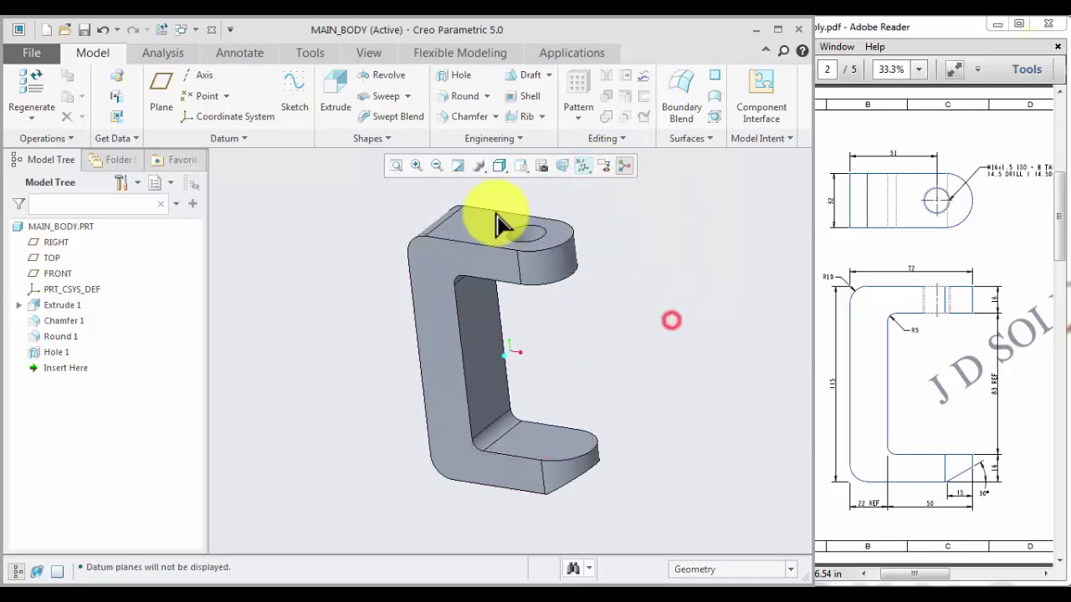
Start a sketch on the upper arm's top face and orient the view parallel to the sketch plane.
scroll(499, 224, up, 2)
click(289, 83)
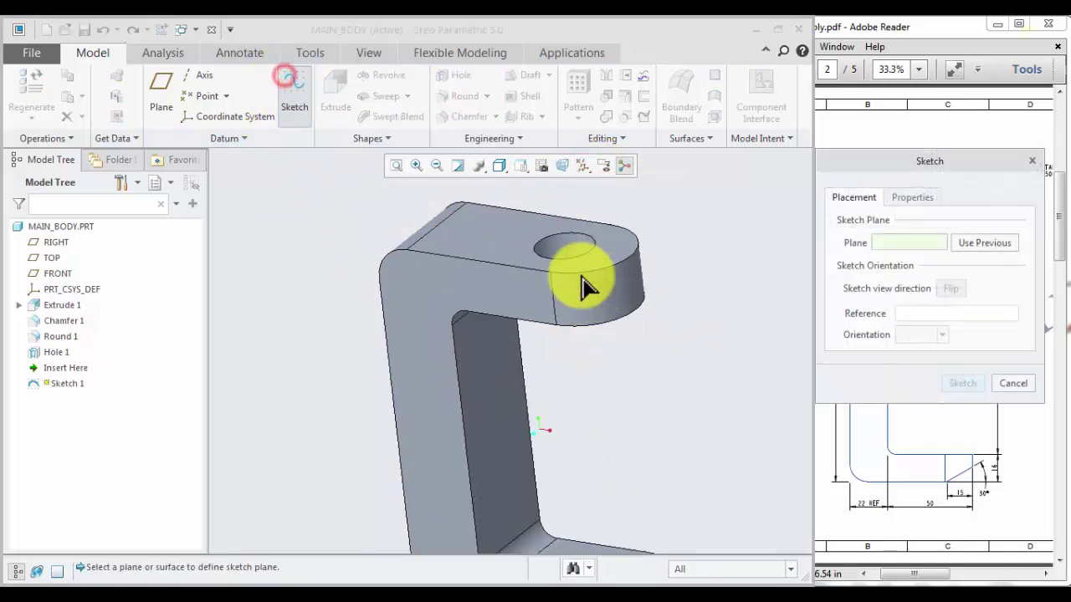
scroll(569, 248, up, 1)
click(494, 228)
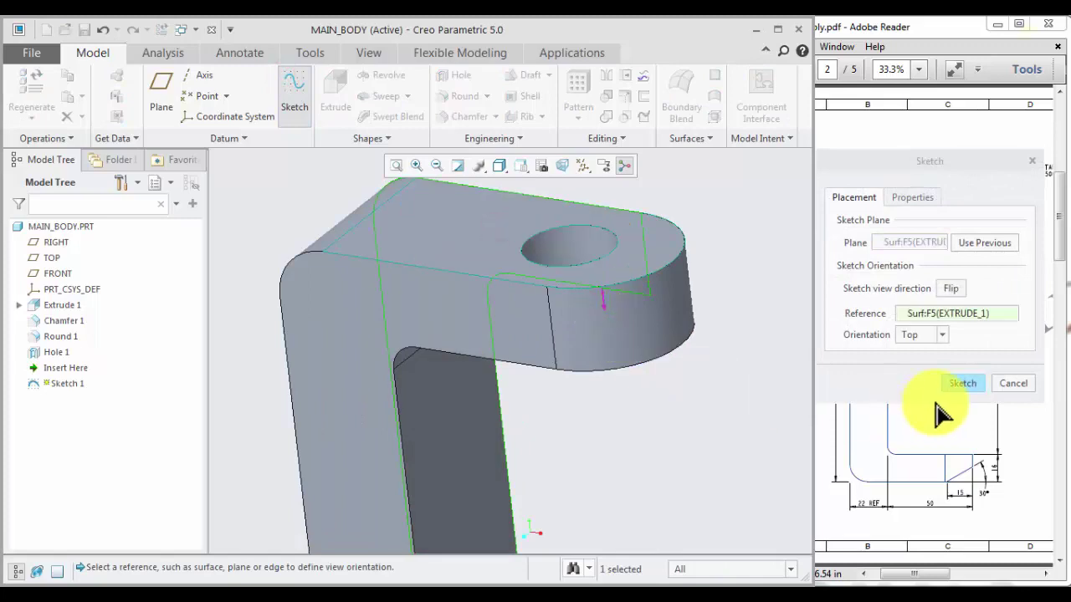
click(969, 386)
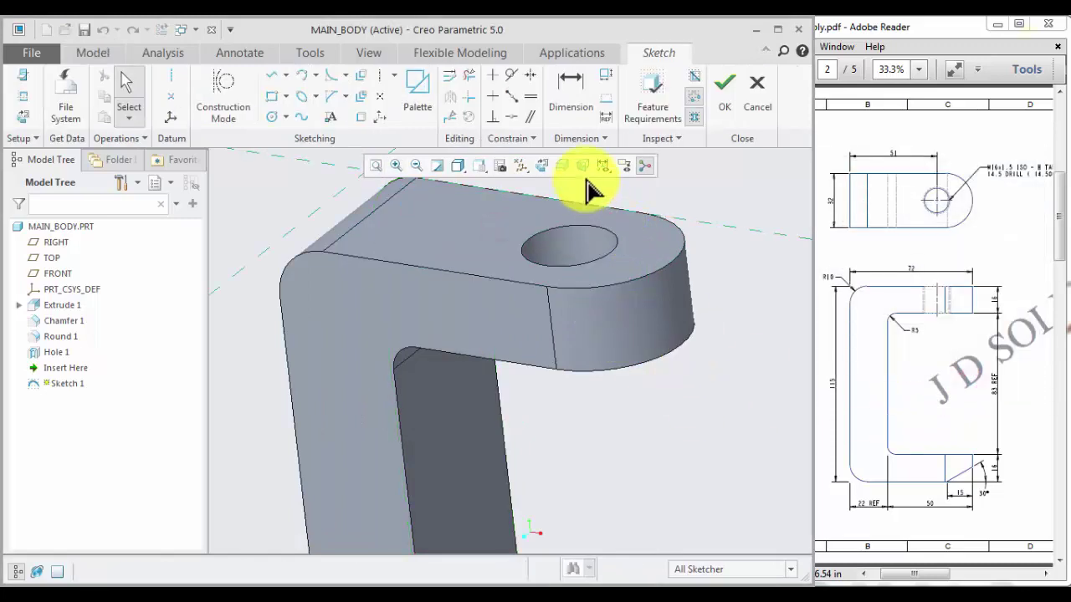
click(544, 164)
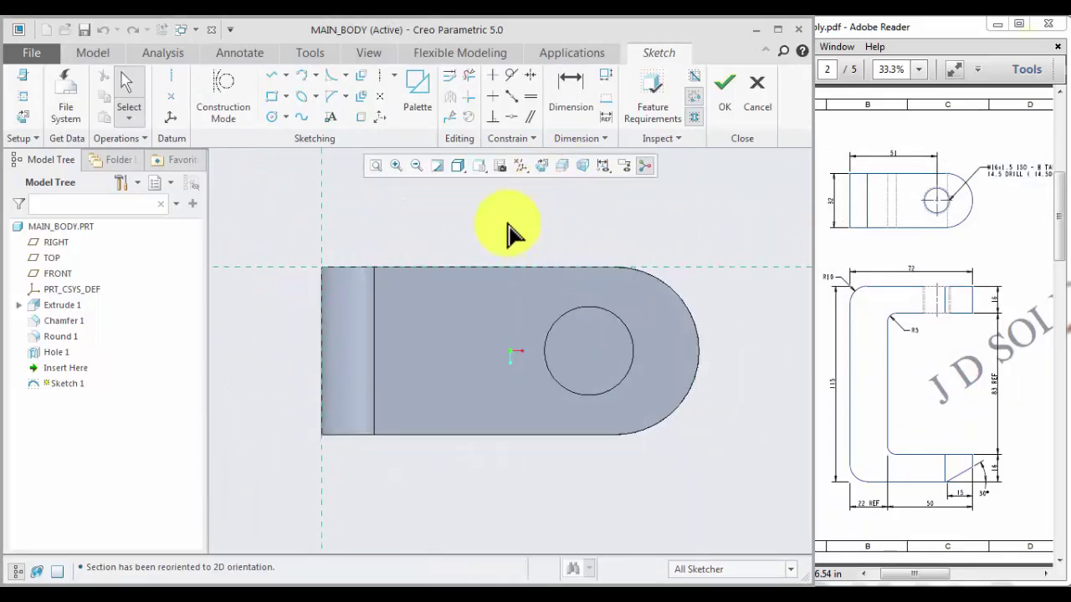
Add the hole's circular edge as a sketch reference.
right_click(507, 233)
click(557, 280)
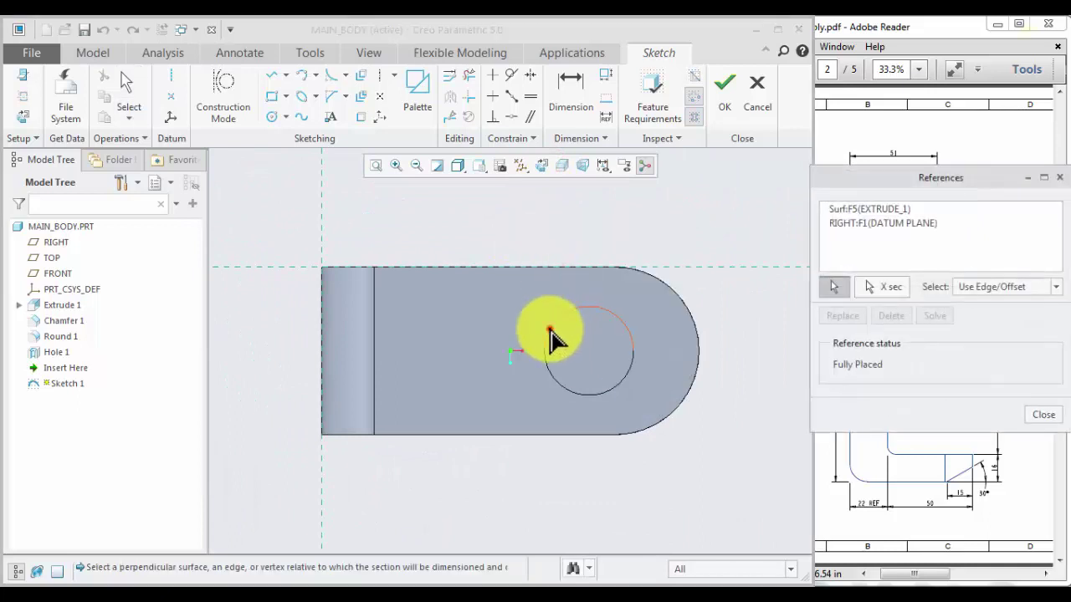
click(549, 329)
click(1053, 415)
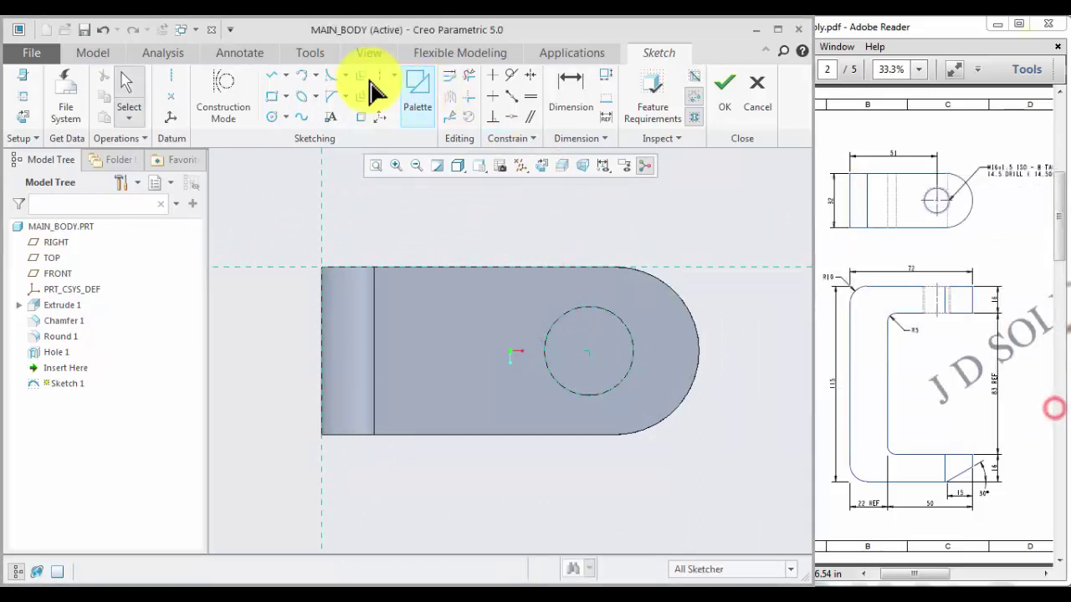
Draw a vertical and a horizontal centerline through the hole's center.
click(380, 75)
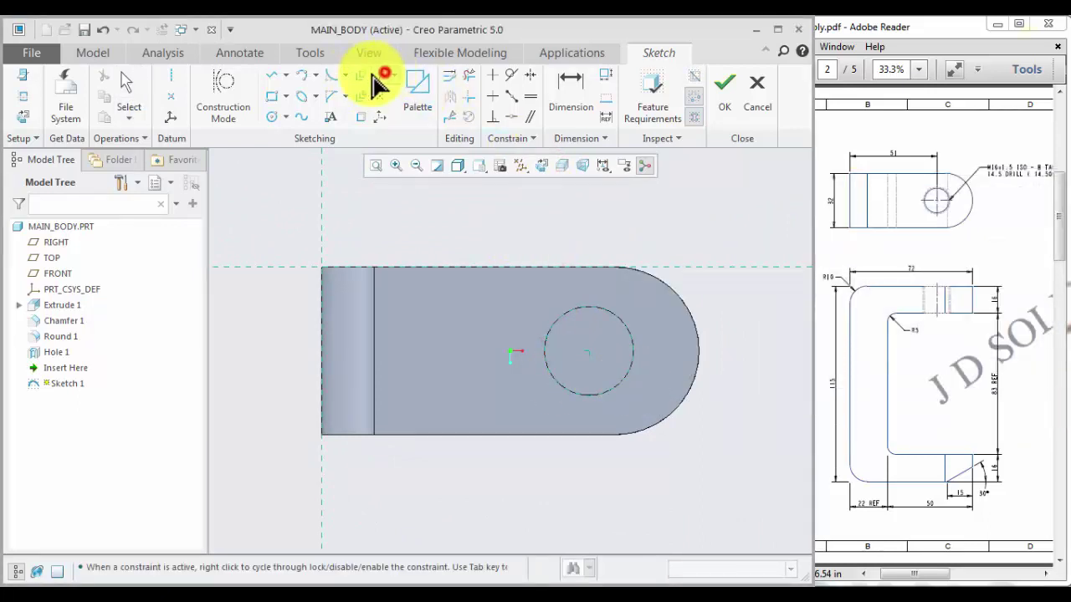
click(593, 358)
click(584, 260)
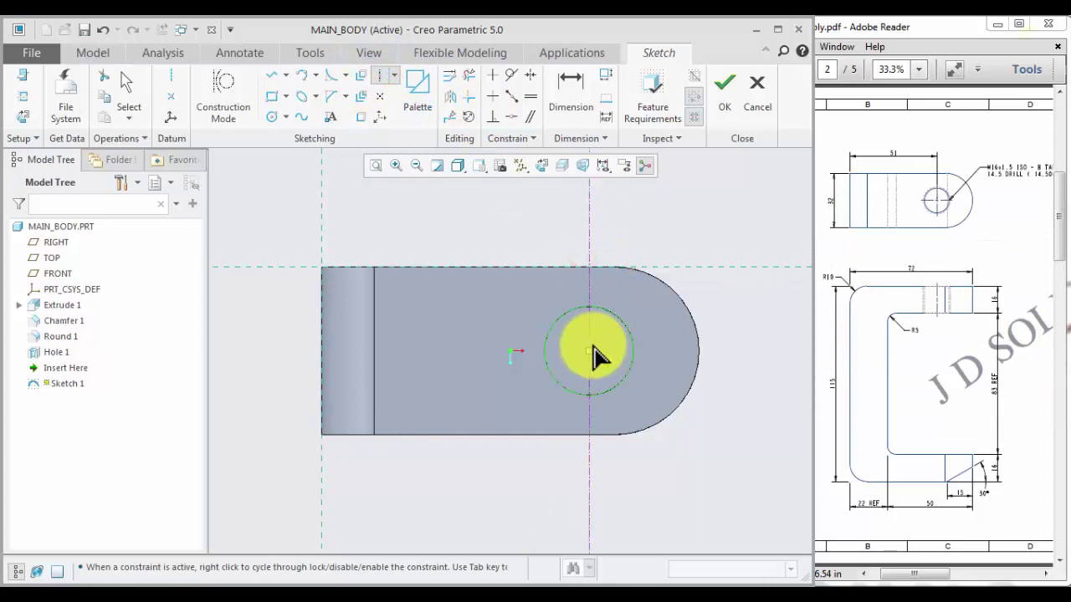
click(592, 350)
click(653, 356)
middle_click(665, 382)
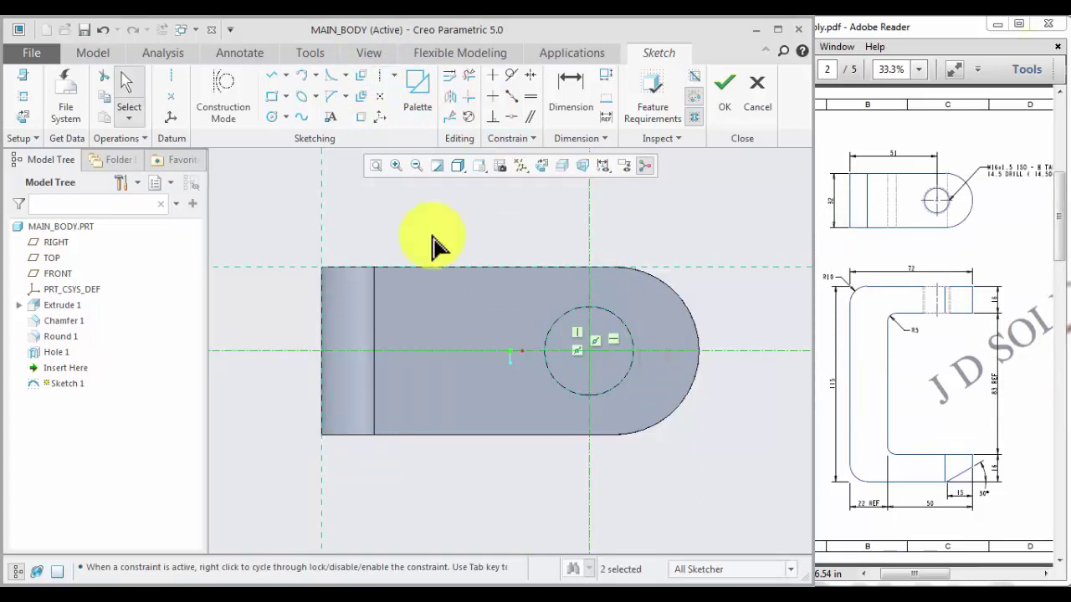
Place a datum point on the horizontal centerline inside the hole, 7 mm from its center toward the spine, and finish the sketch.
click(170, 98)
scroll(563, 364, down, 2)
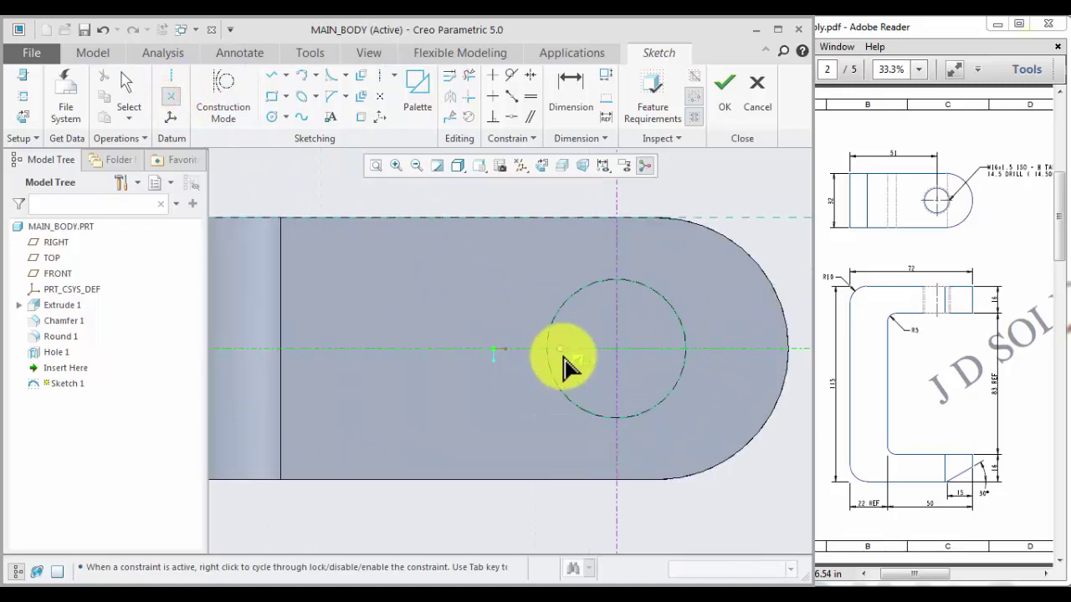
middle_click(530, 399)
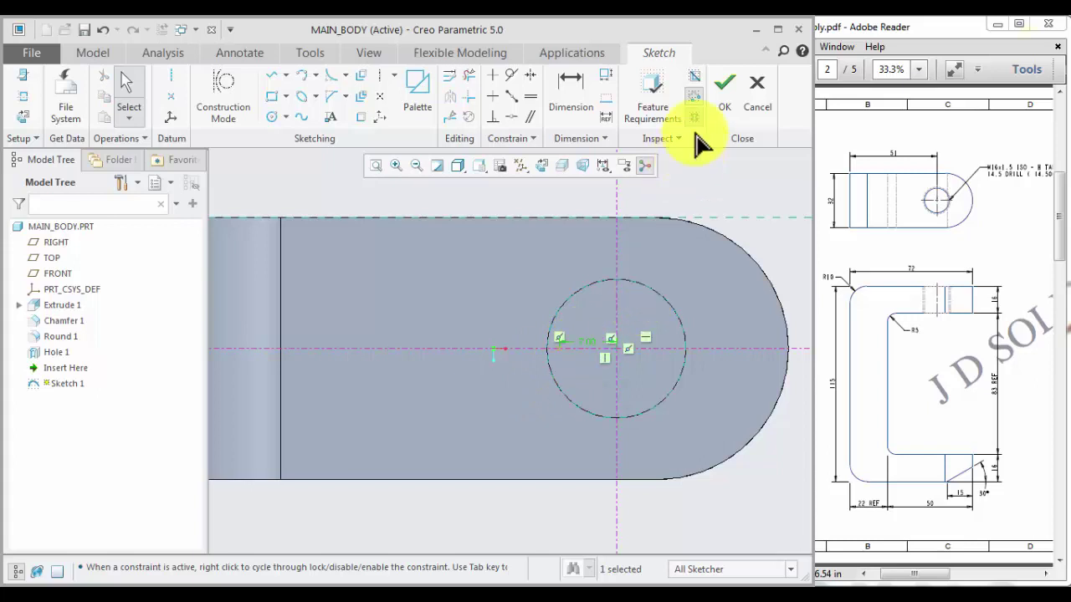
click(724, 88)
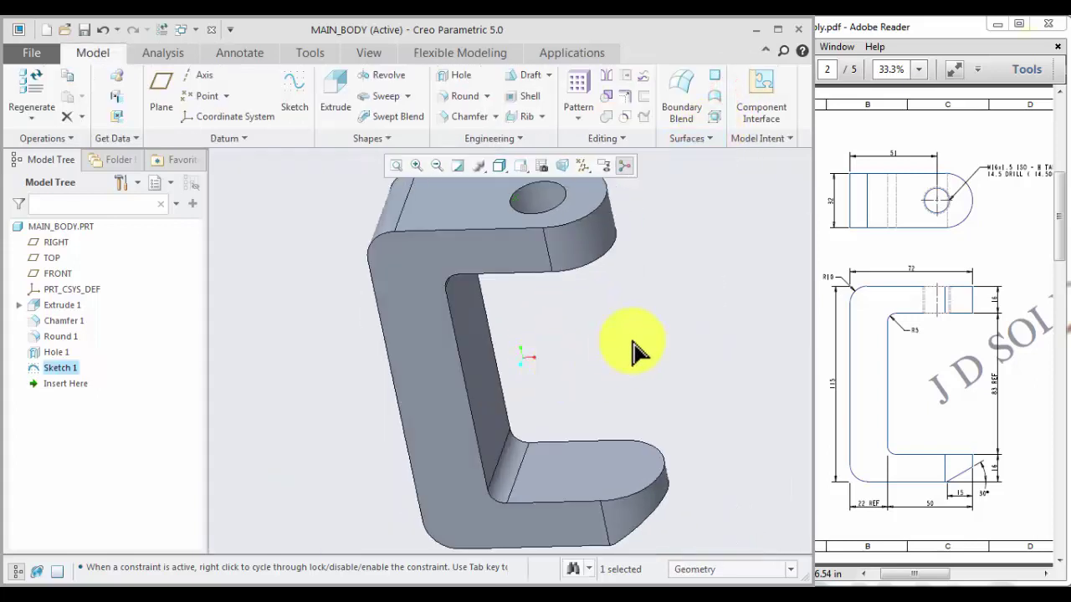
Turn on the display of datum points only.
click(631, 352)
click(583, 165)
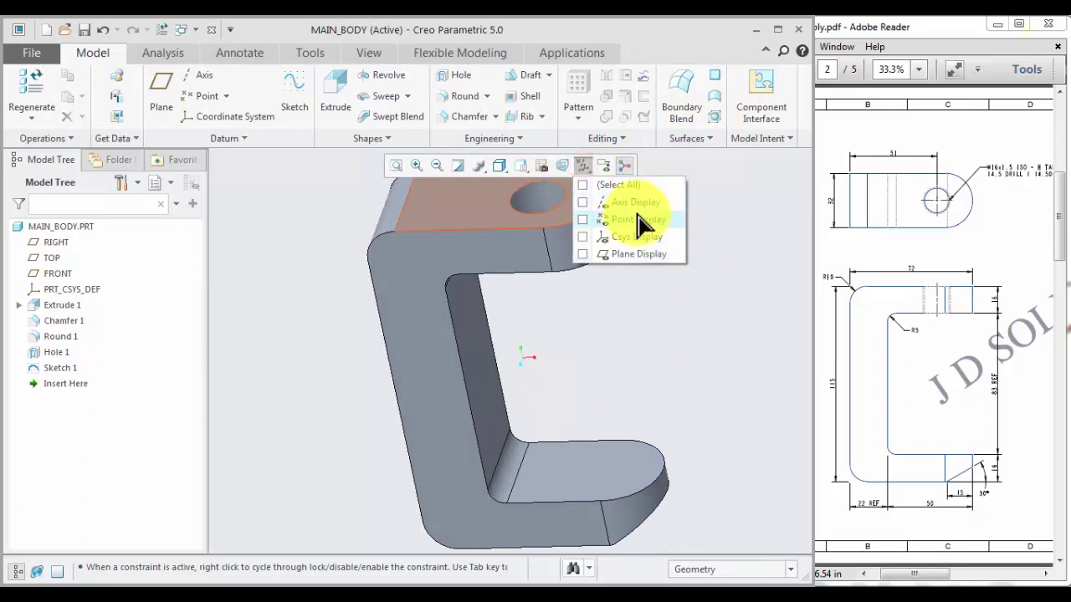
click(637, 220)
click(641, 321)
middle_drag(544, 335, 675, 335)
Save MAIN_BODY.PRT in the C-Clamp folder.
key(ctrl+s)
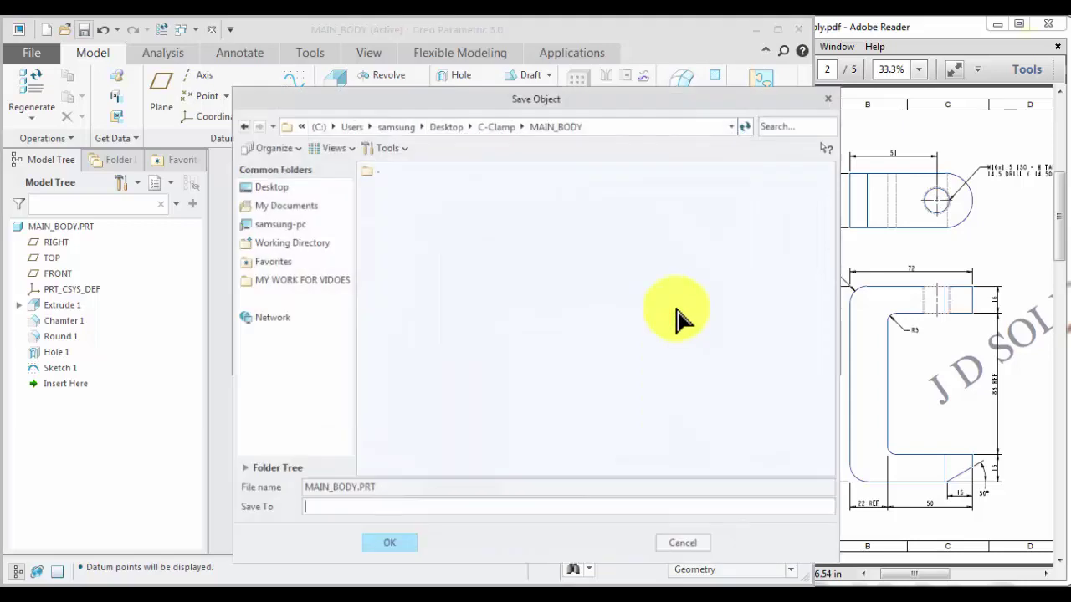
click(498, 126)
click(388, 546)
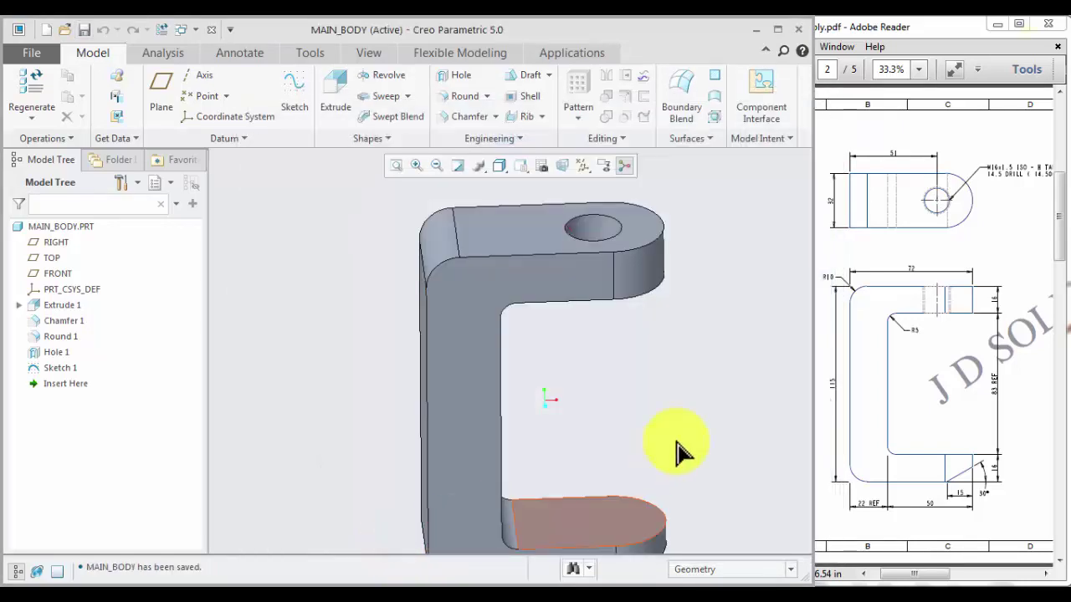
Open the appearance gallery and load the Paint-Metallic library from the Paint folder.
scroll(327, 423, down, 5)
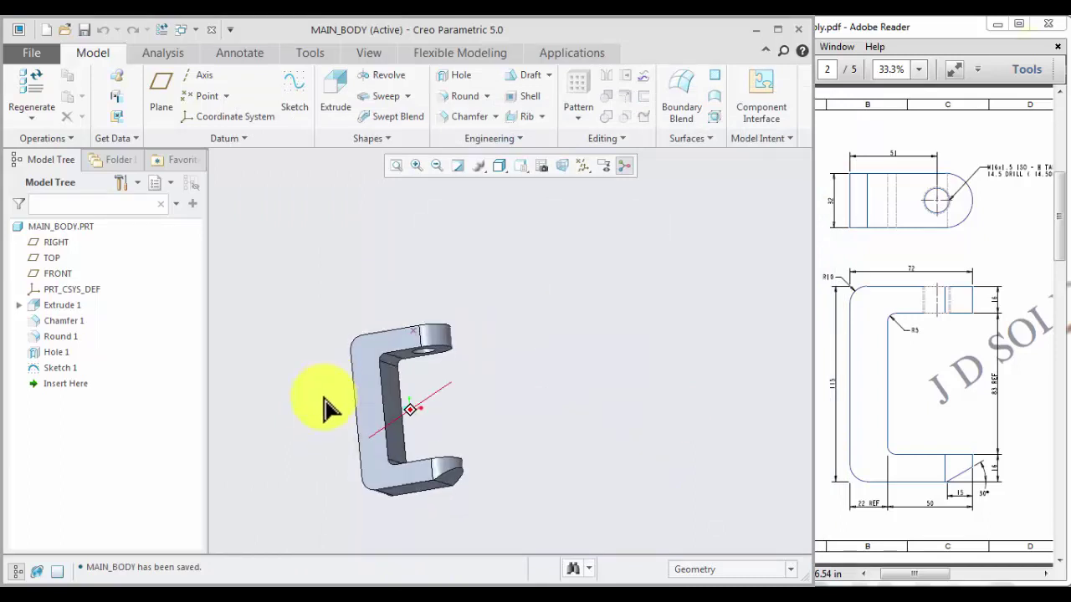
middle_drag(326, 408, 592, 380)
click(369, 53)
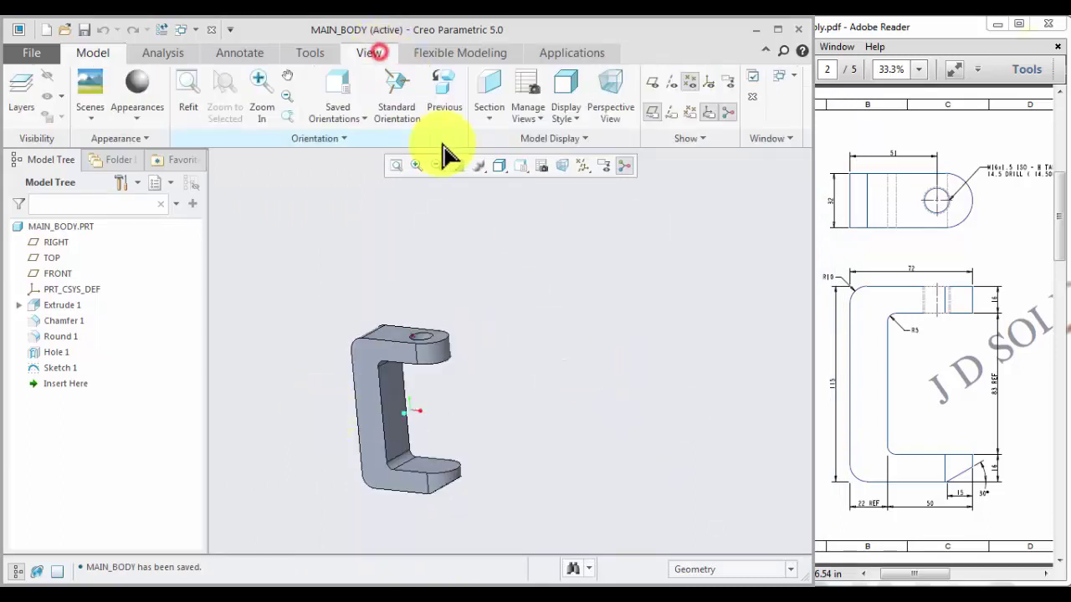
click(137, 111)
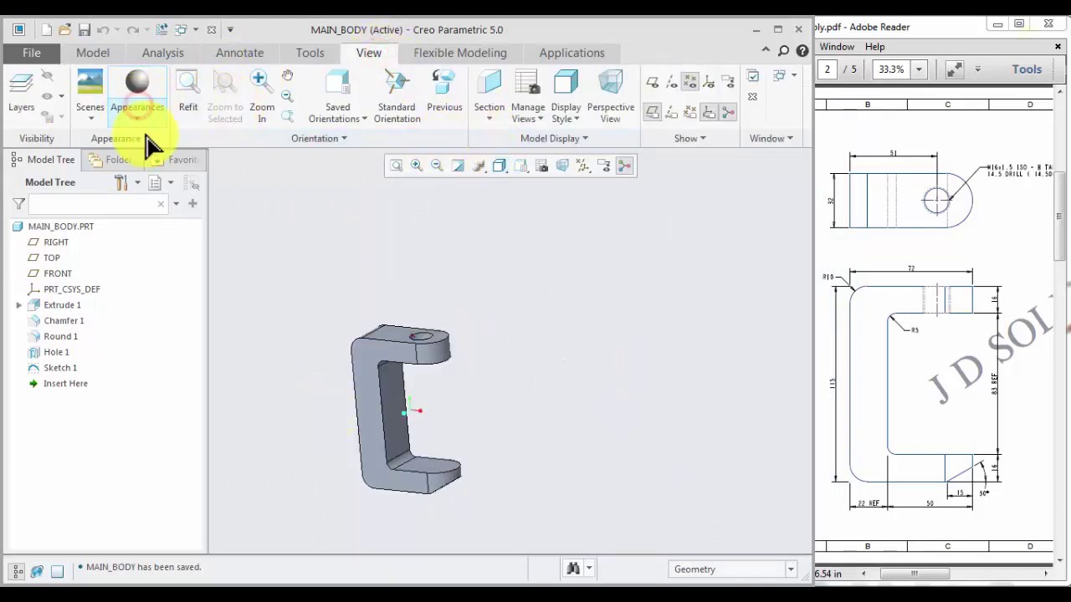
click(148, 116)
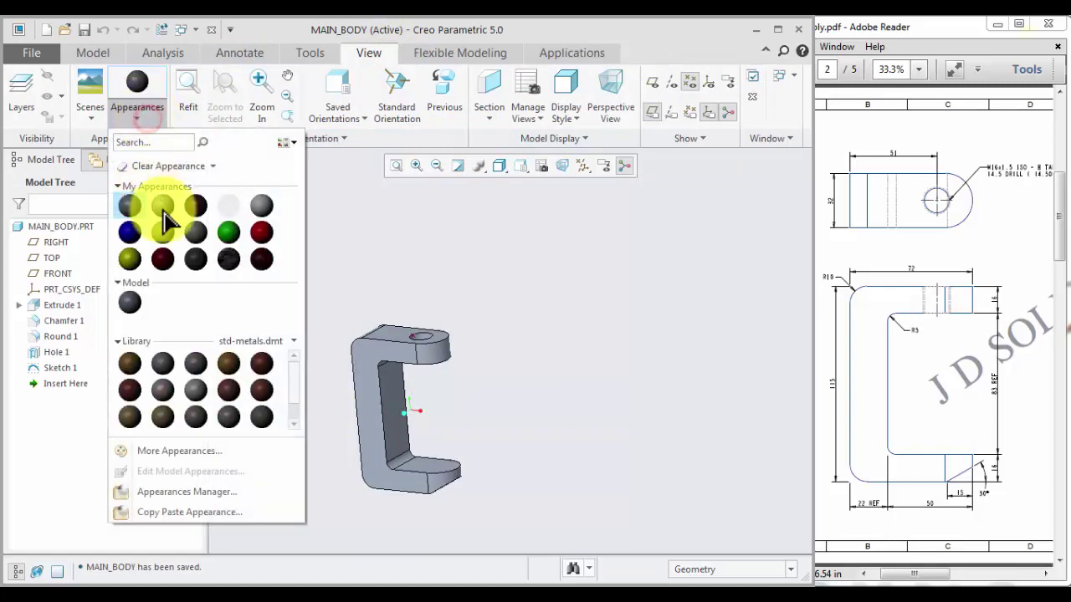
click(284, 343)
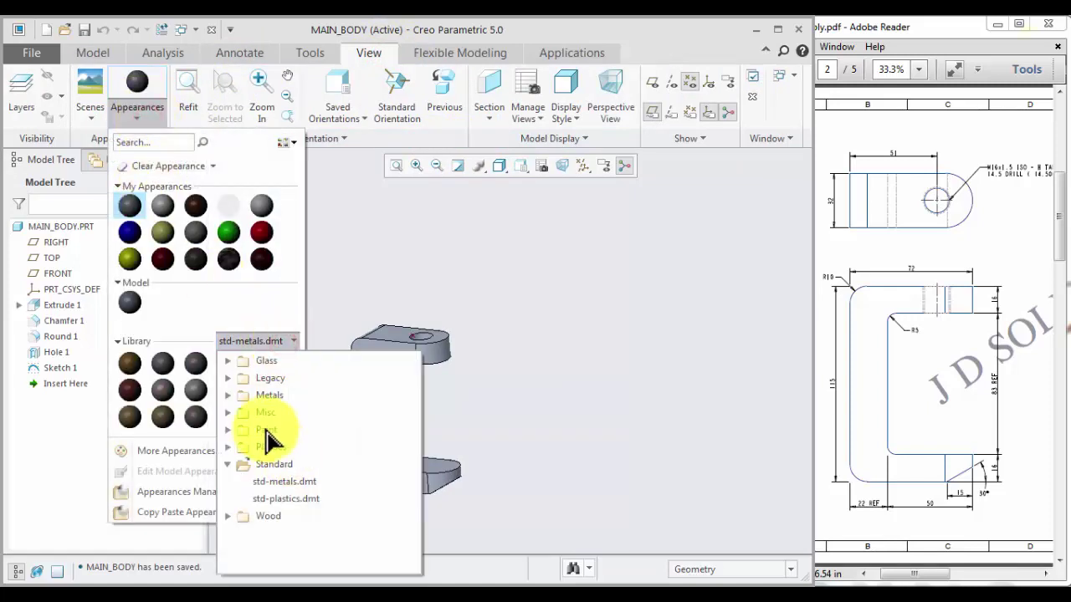
click(264, 429)
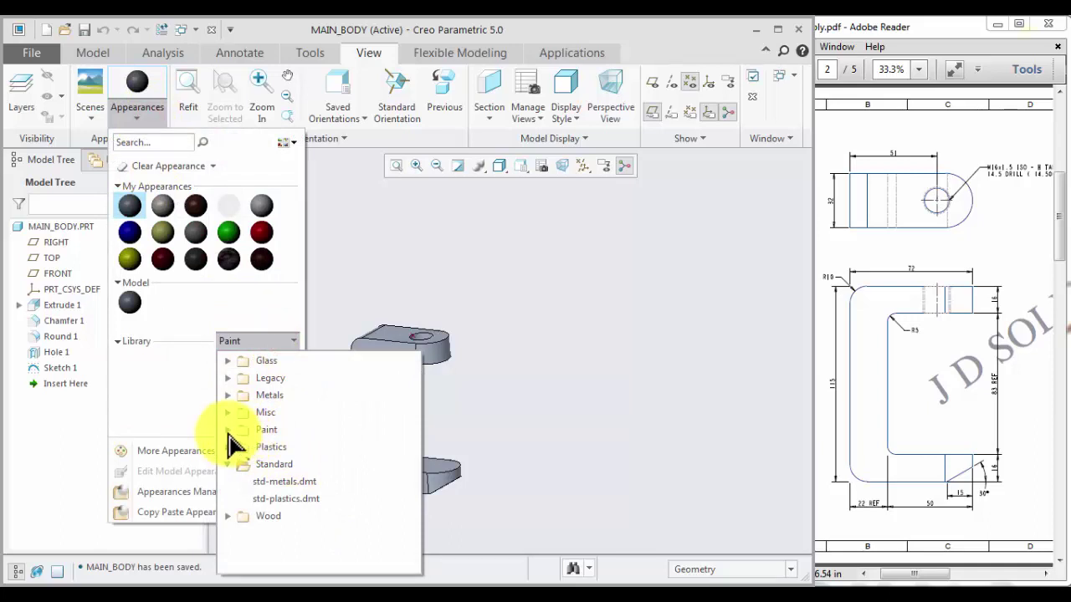
click(228, 430)
click(302, 449)
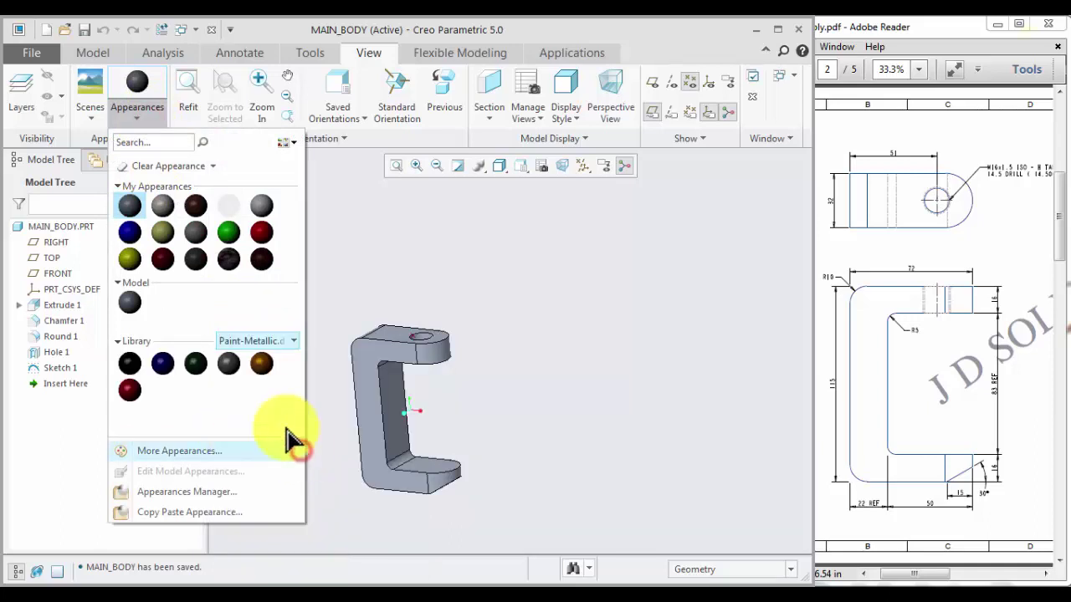
Apply the orange-brown metallic paint appearance from the library to the whole MAIN_BODY.PRT part.
click(262, 366)
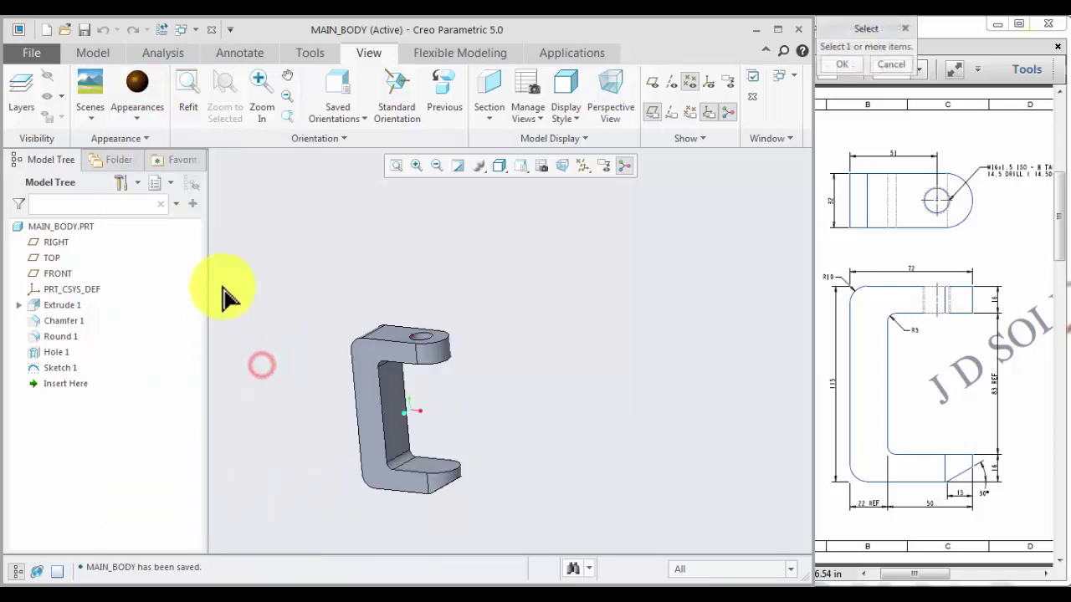
click(74, 228)
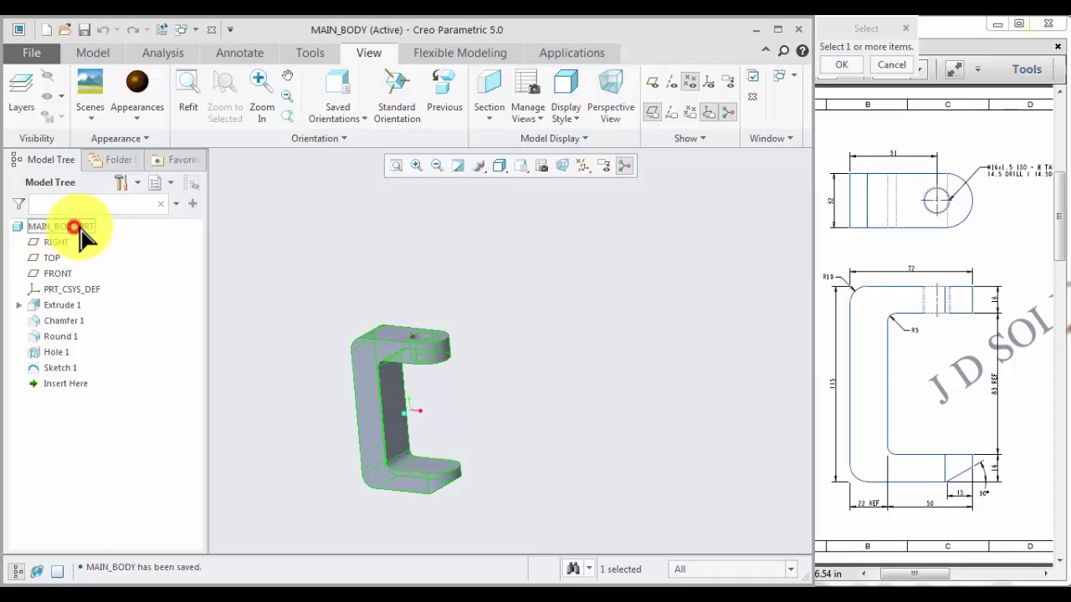
click(842, 65)
click(578, 402)
middle_drag(525, 406, 659, 352)
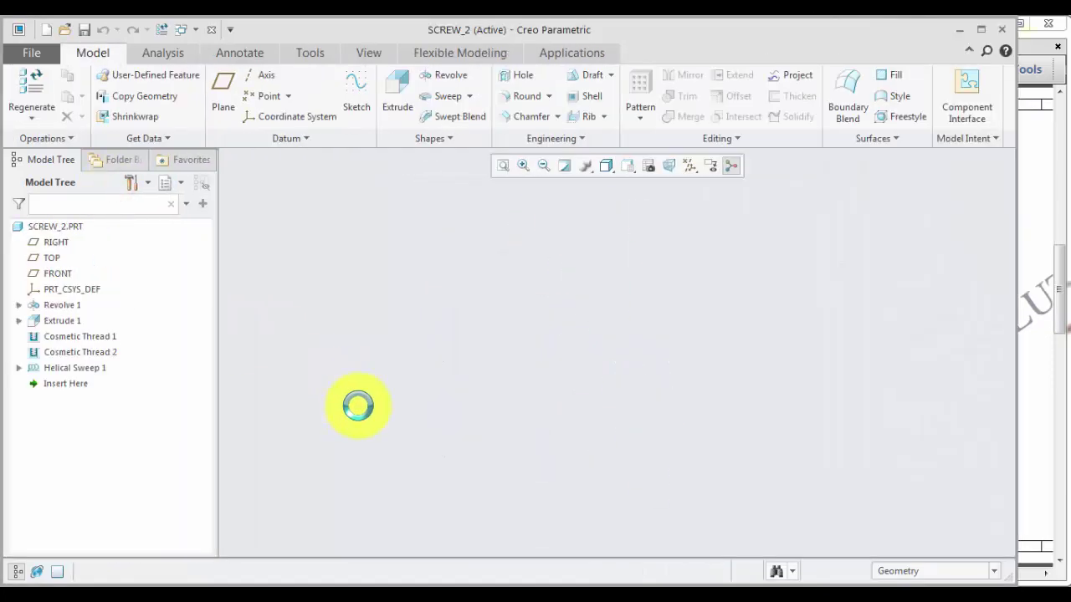
Examine the finished SCREW_2 reference part from several sides and close its window.
middle_drag(442, 402, 377, 435)
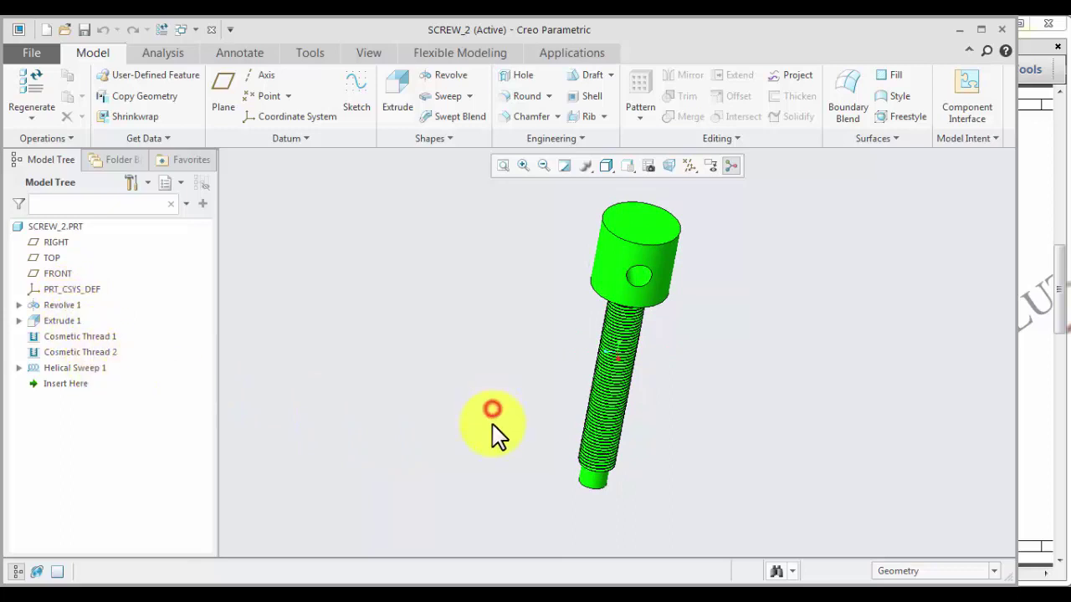
middle_drag(493, 422, 532, 393)
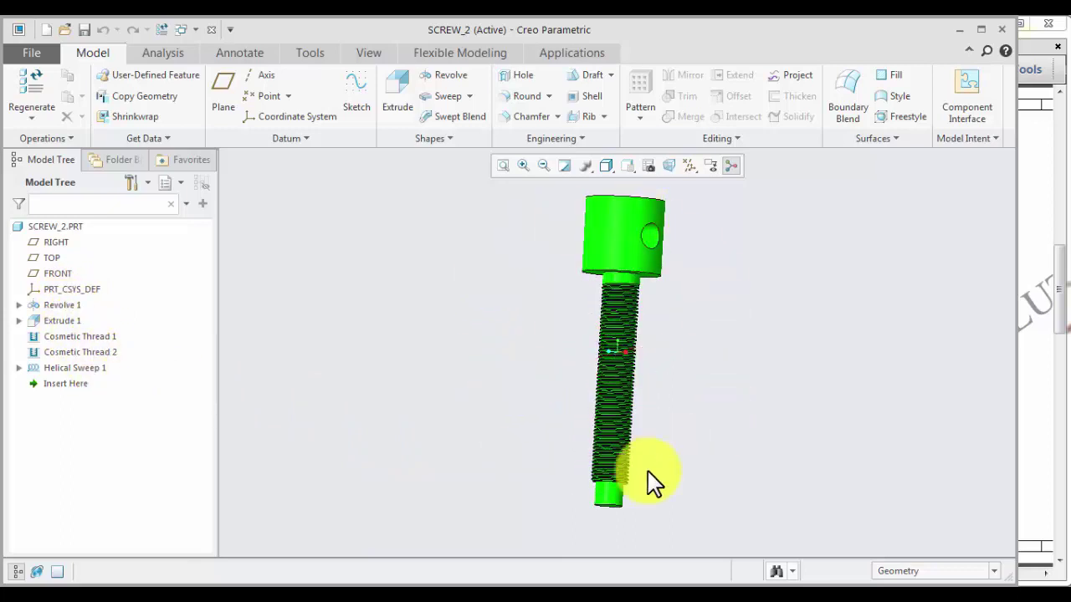
middle_drag(423, 428, 370, 454)
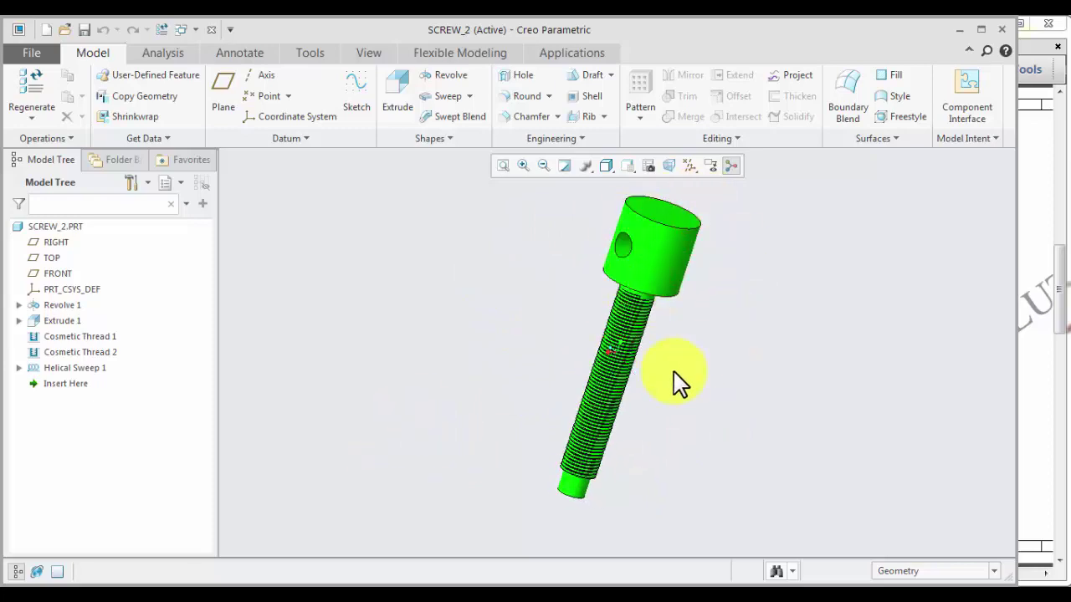
click(209, 29)
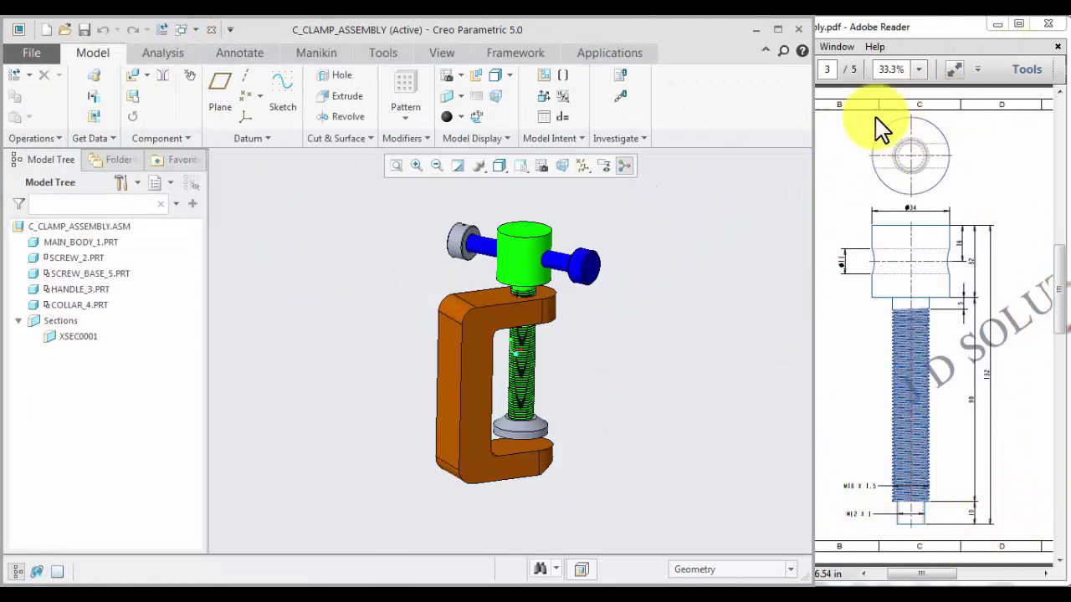
Create a new solid part named screw from the mmns_part_solid template instead of the default template.
click(44, 29)
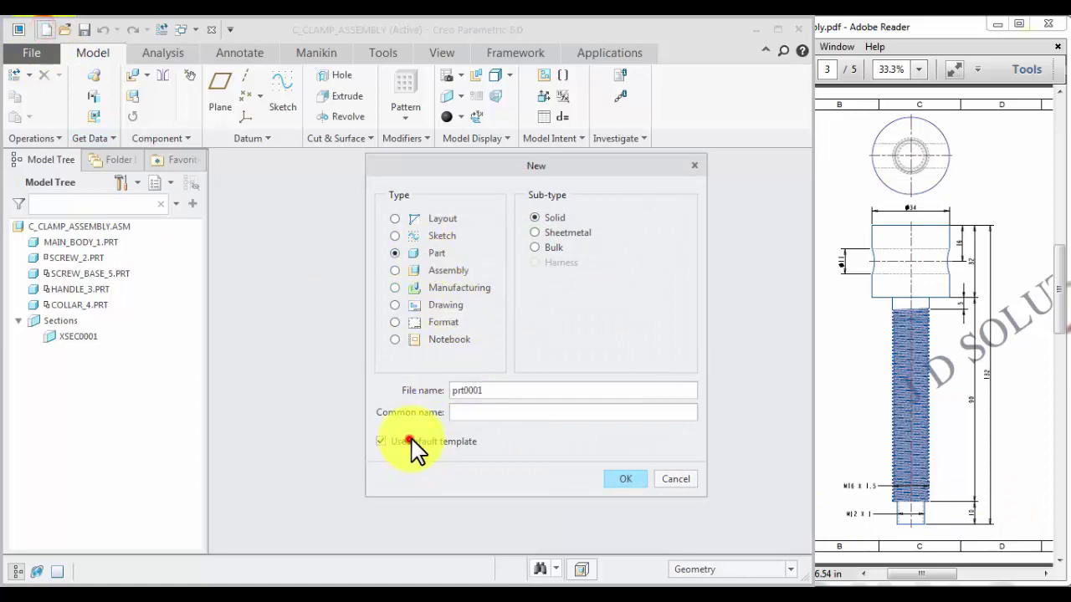
click(409, 441)
double_click(510, 389)
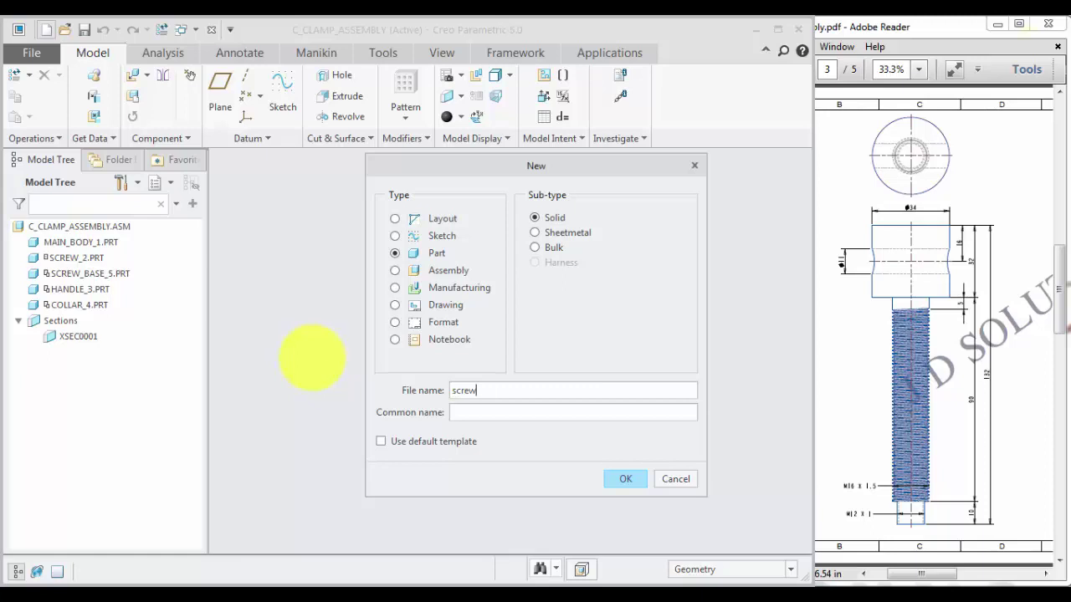
click(629, 480)
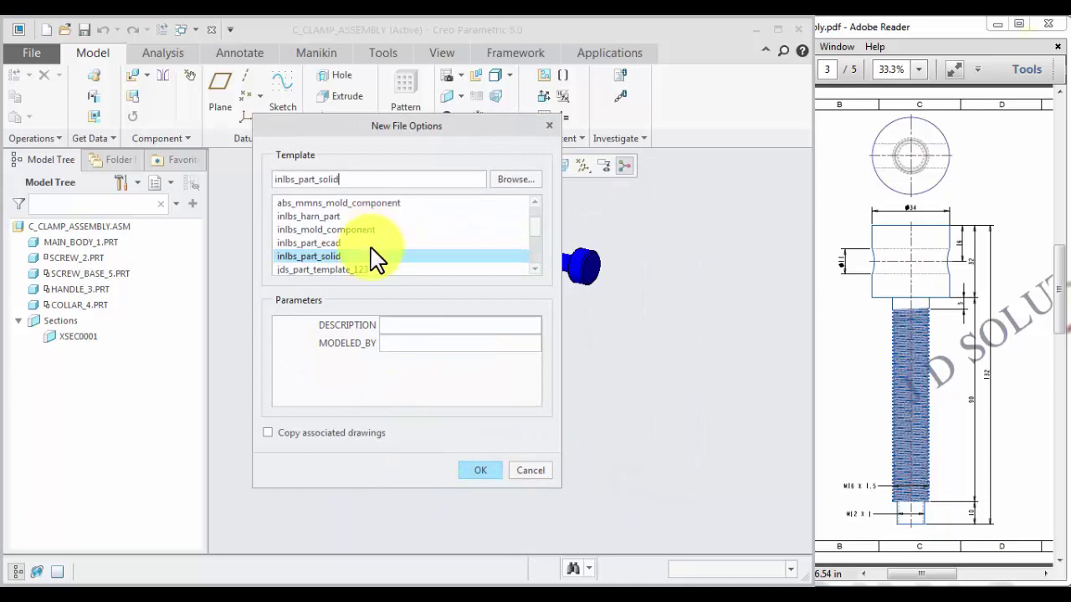
scroll(373, 259, down, 2)
click(327, 230)
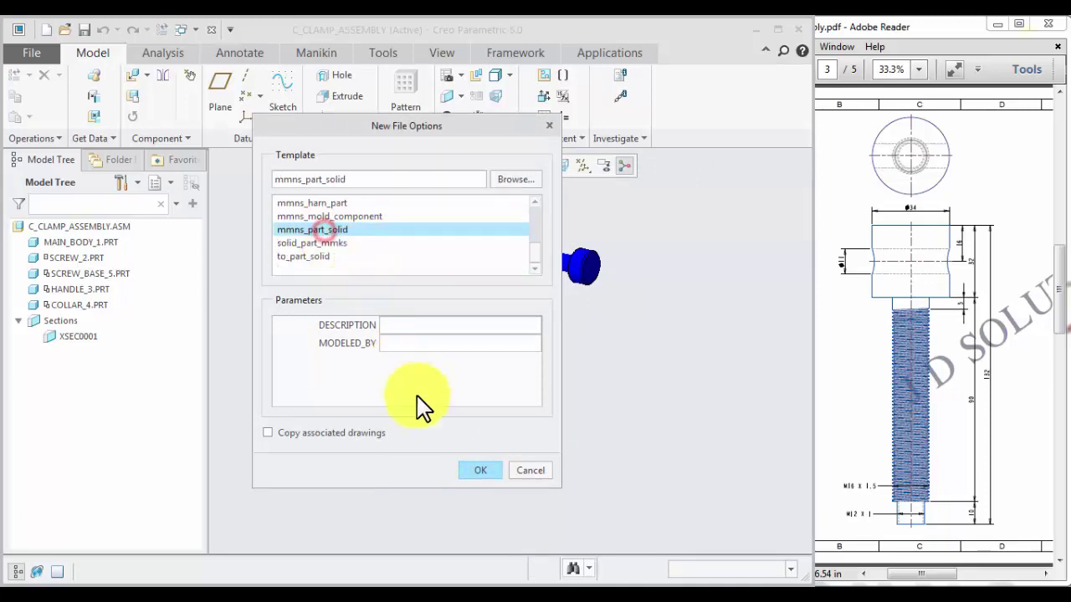
click(484, 470)
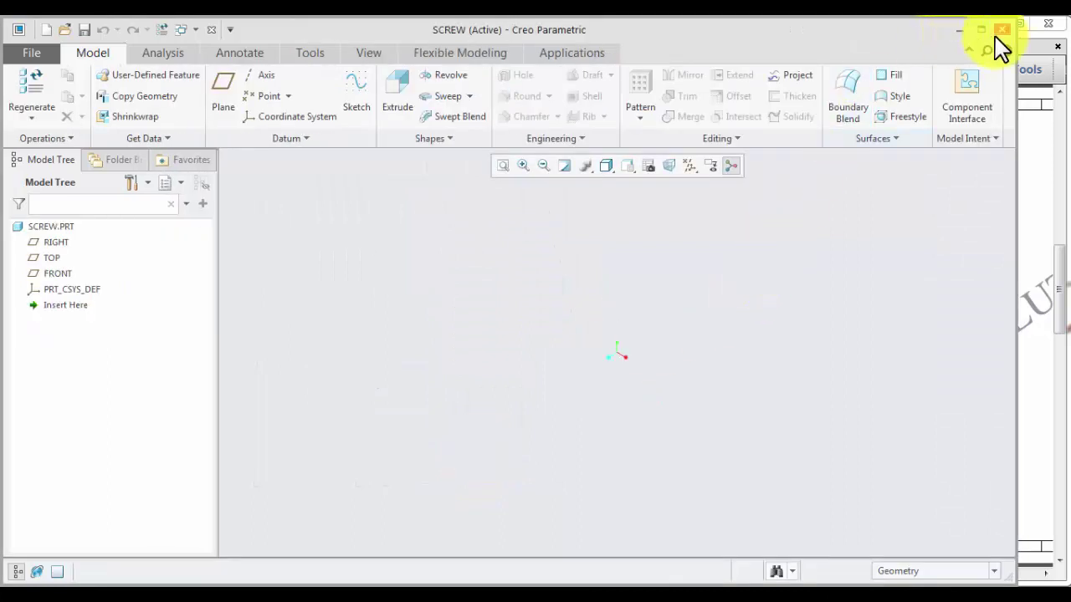
Narrow the SCREW window to uncover the drawing beside it and turn on the display of all datum types.
drag(1015, 195, 806, 220)
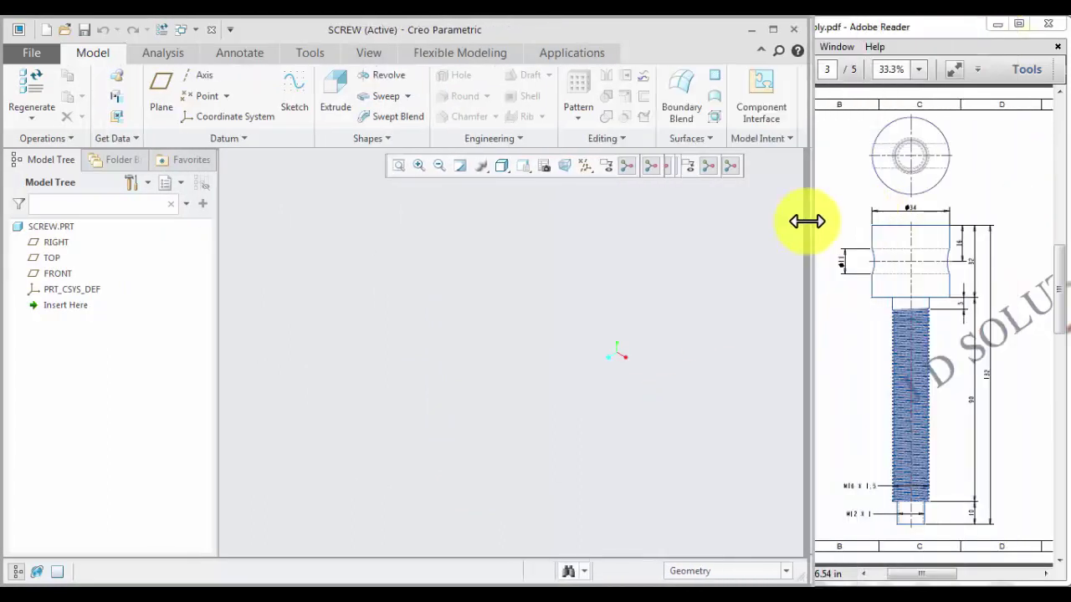
click(585, 166)
click(583, 185)
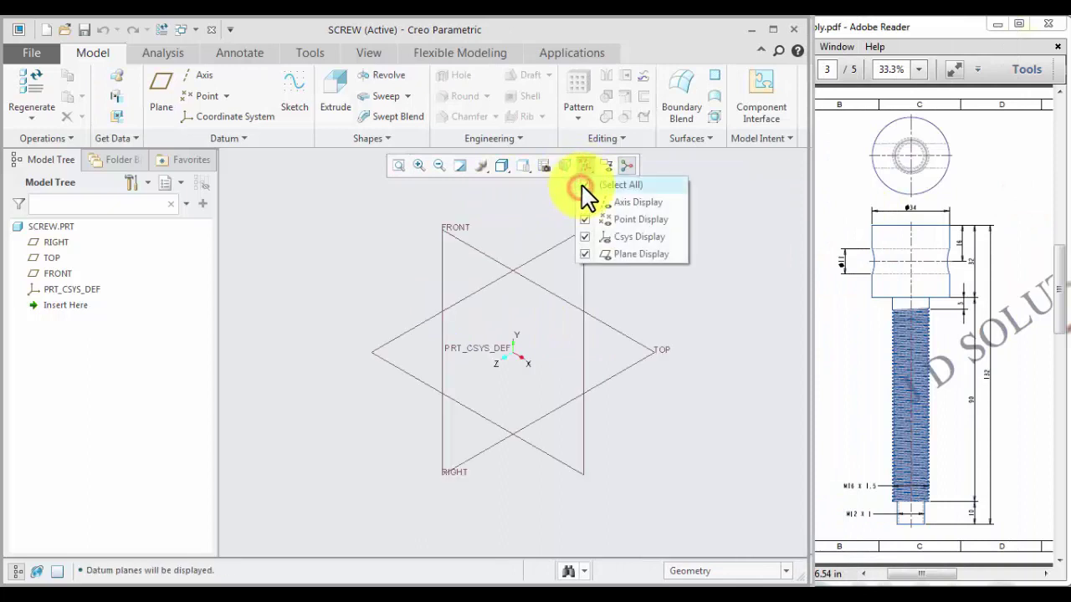
click(296, 273)
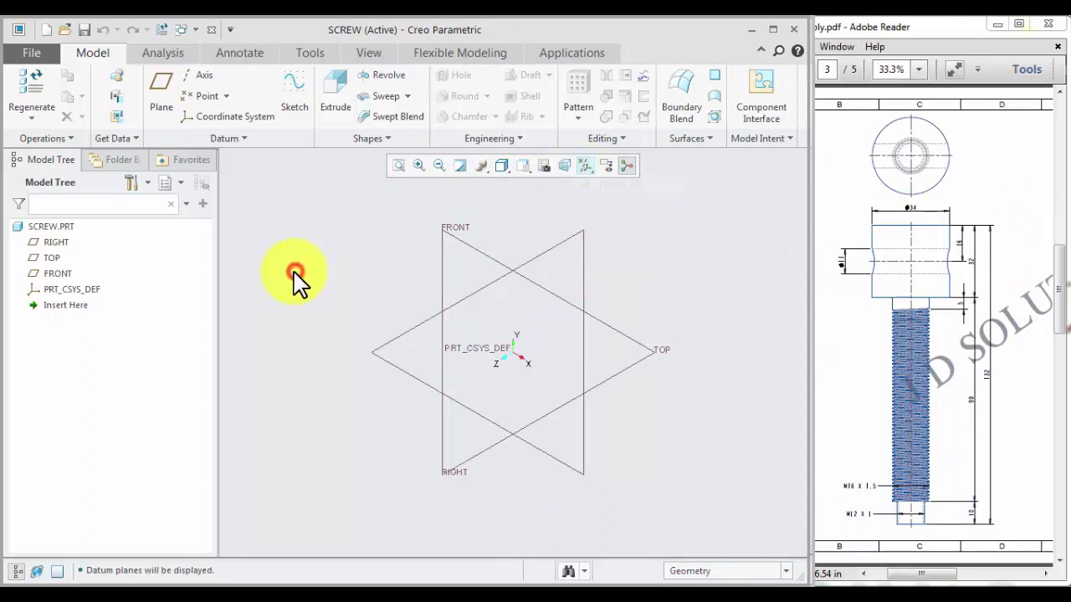
Start a Revolve sketch on the FRONT plane, orient it flat to the view, and add a horizontal centerline through the origin.
click(450, 242)
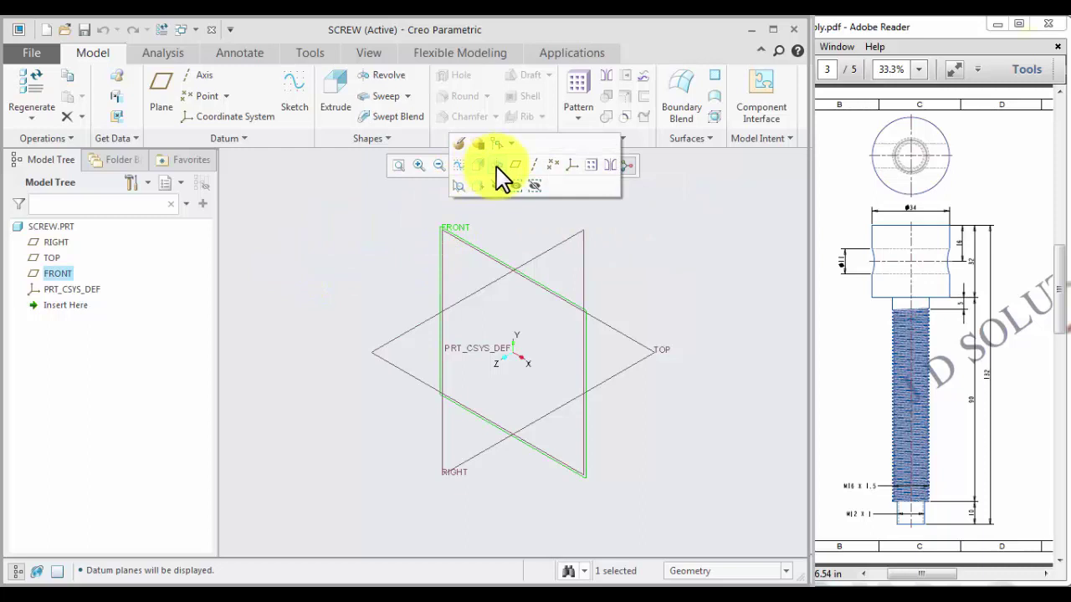
click(496, 165)
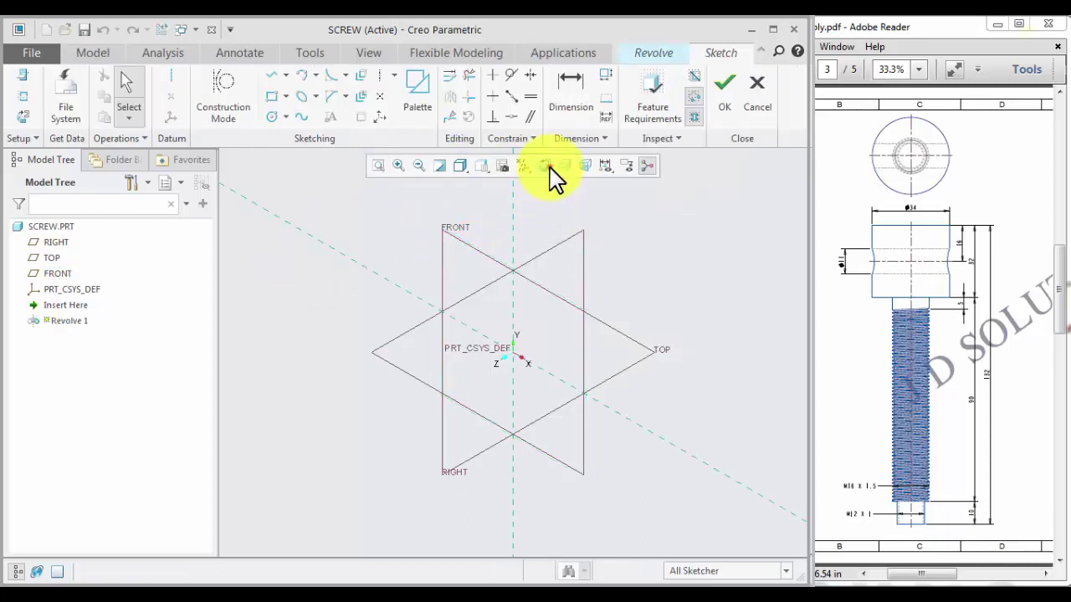
click(546, 165)
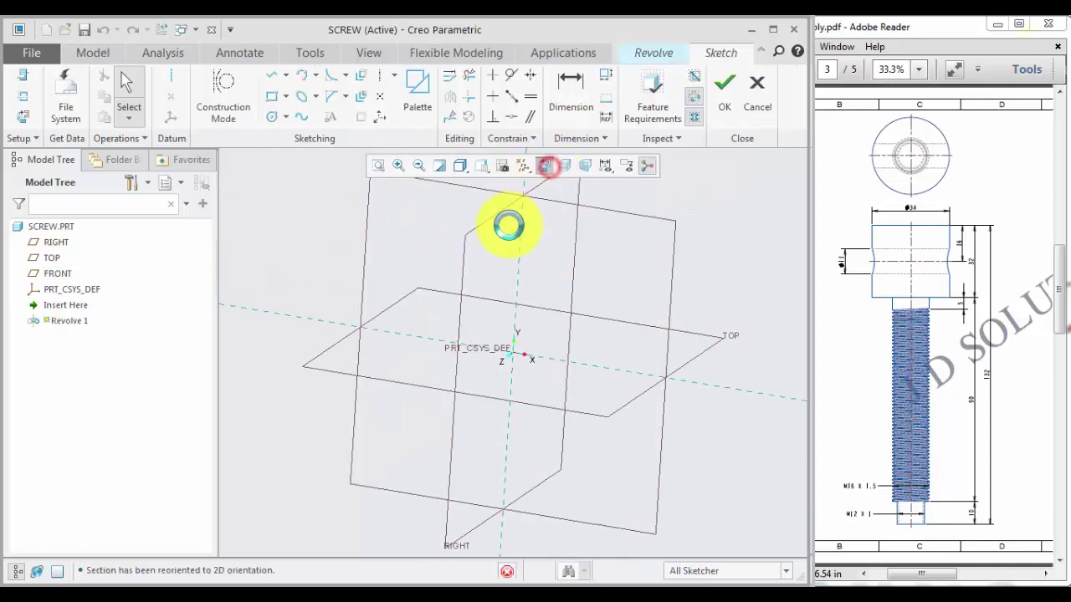
click(169, 75)
click(514, 354)
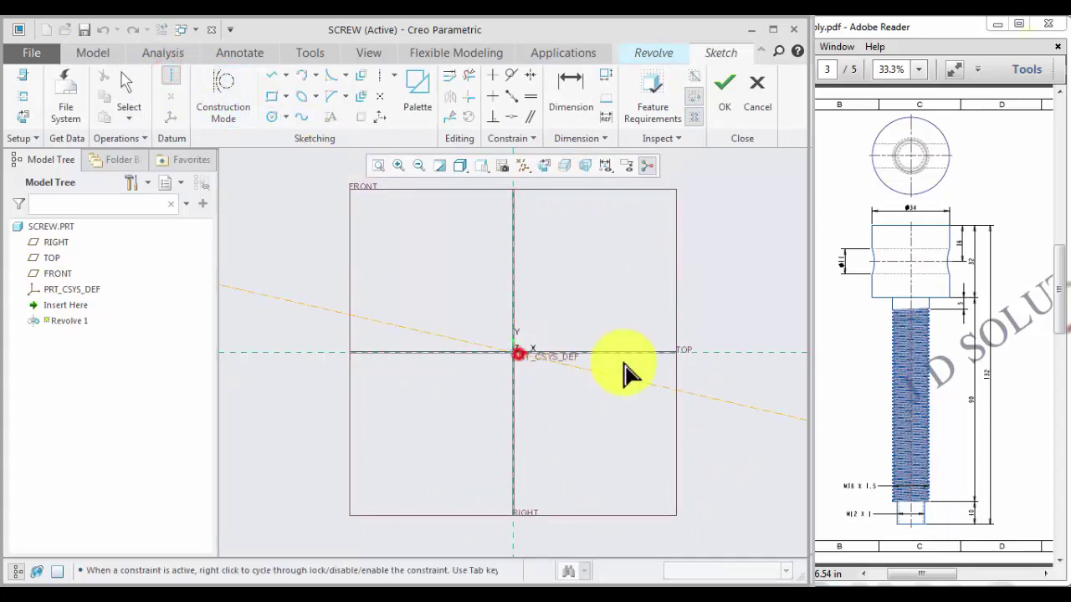
click(669, 357)
middle_click(573, 326)
scroll(569, 326, up, 3)
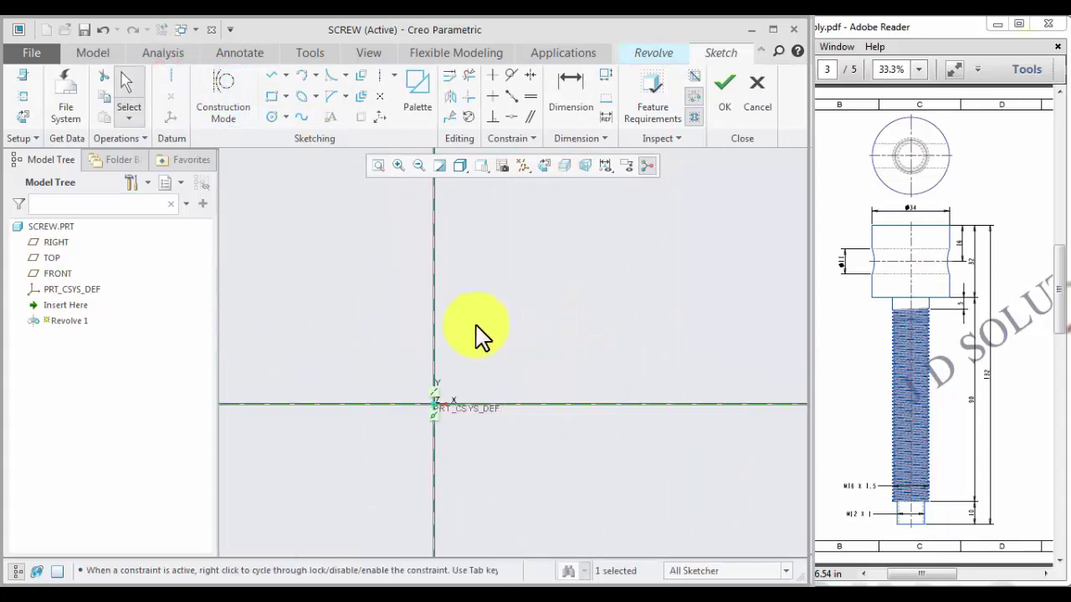
scroll(474, 341, down, 1)
Sketch an open stepped line chain from the origin: head about 34 mm long and 117 mm in diameter, shank about 99 mm long.
click(270, 75)
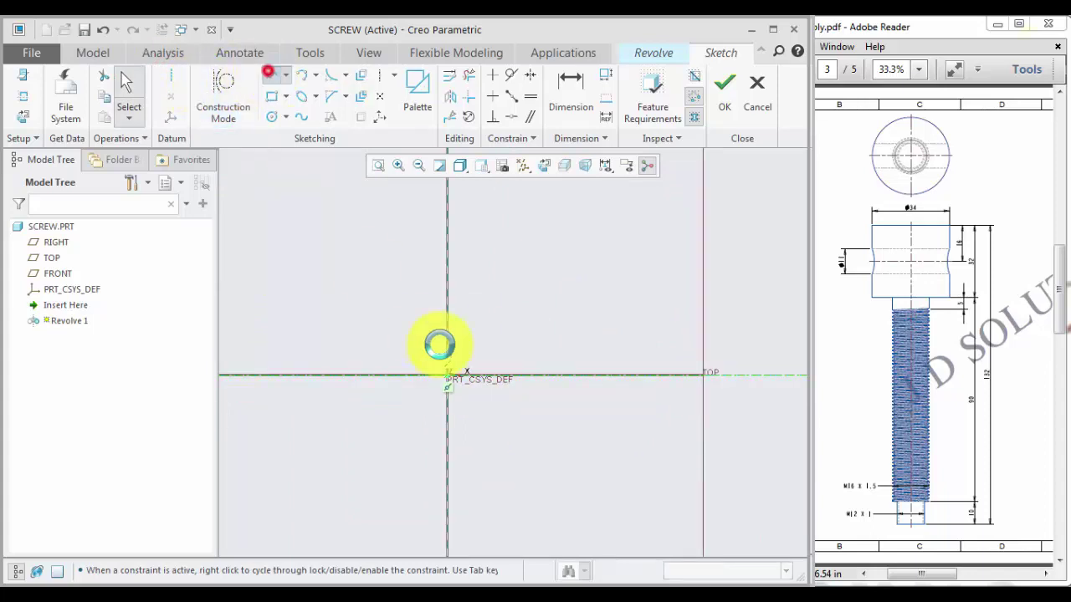
click(450, 374)
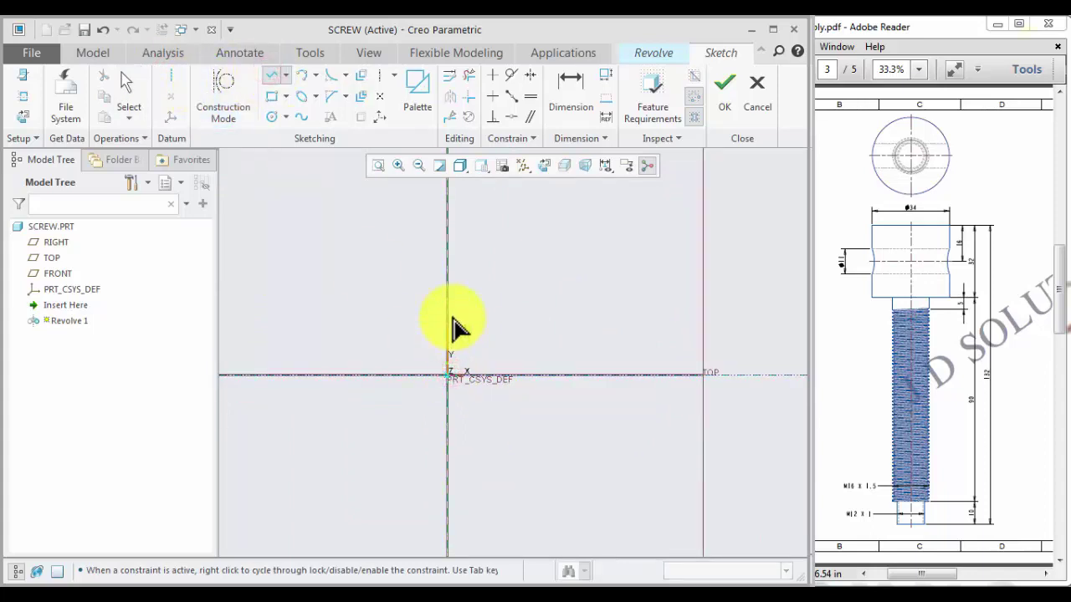
click(452, 316)
click(482, 319)
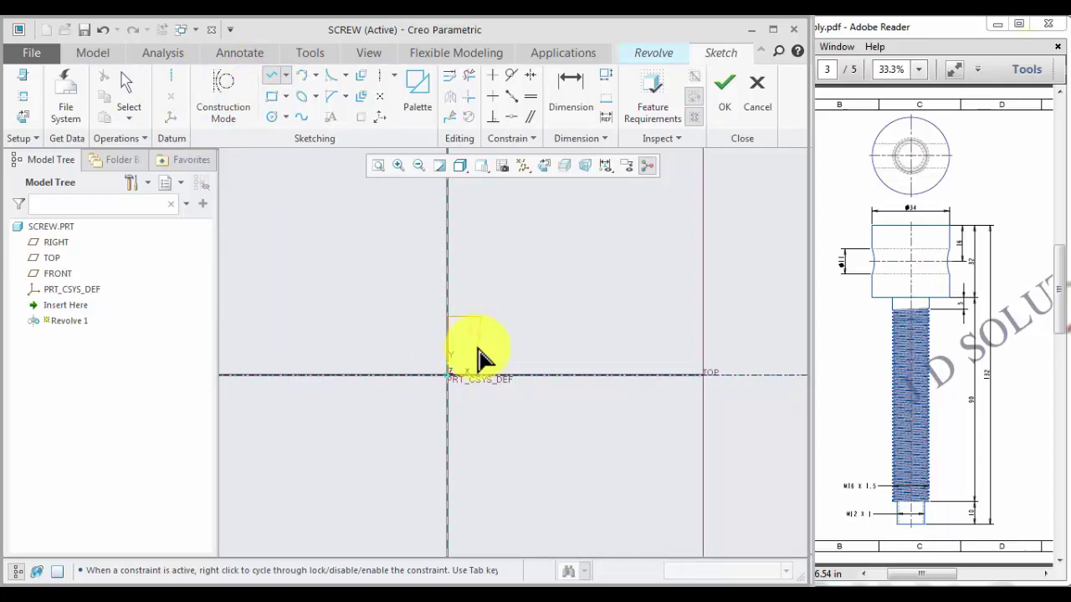
click(481, 350)
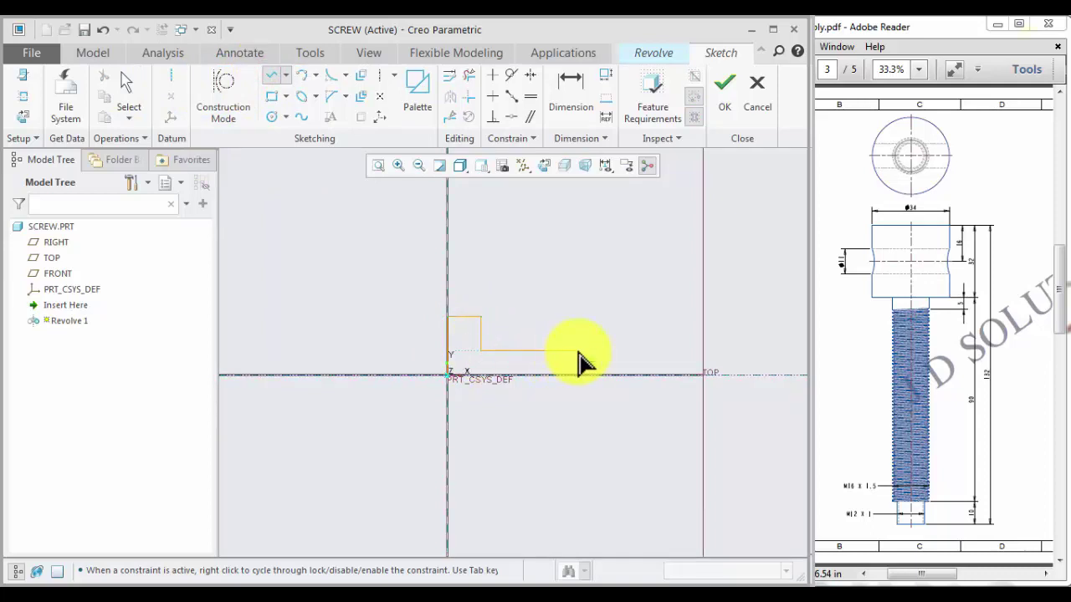
click(580, 351)
middle_click(597, 390)
scroll(471, 363, up, 3)
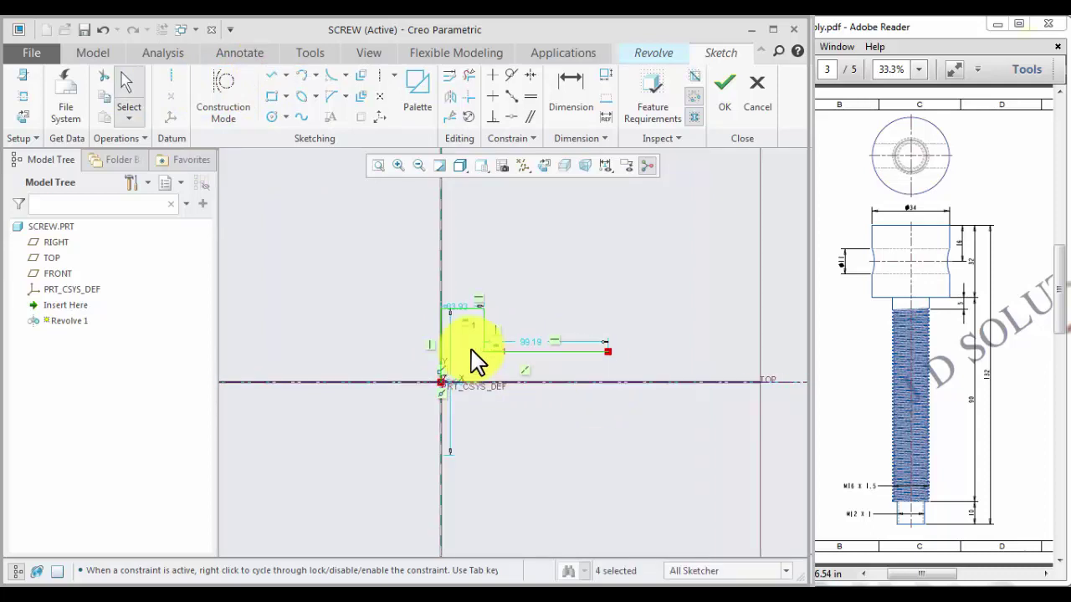
Set the screw head's diameter to 34 mm and its length to 32 mm, placing both dimensions clear of the profile.
drag(436, 400, 369, 379)
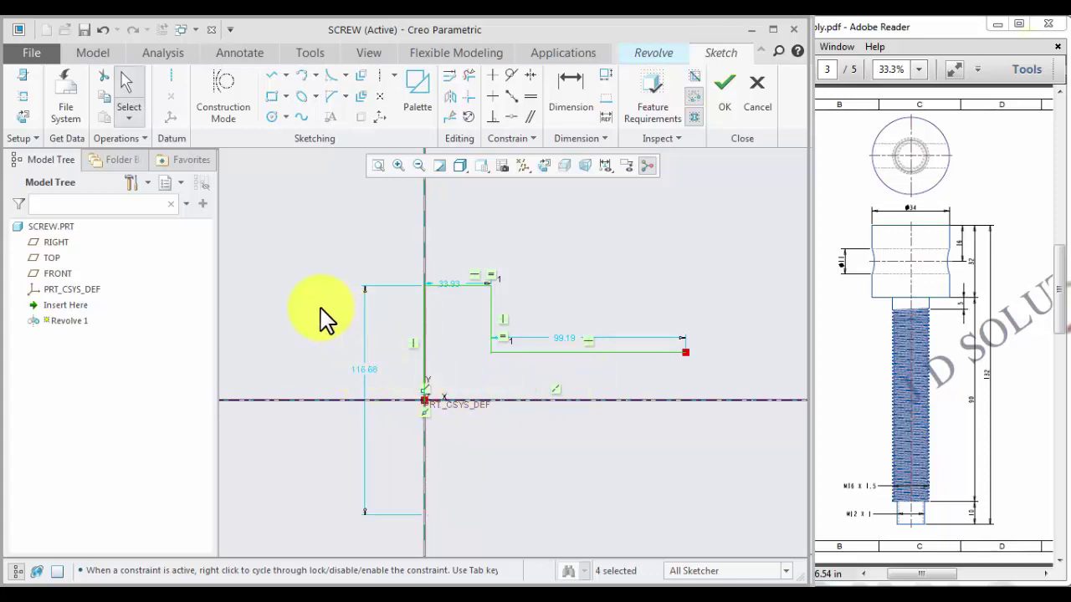
scroll(331, 313, down, 1)
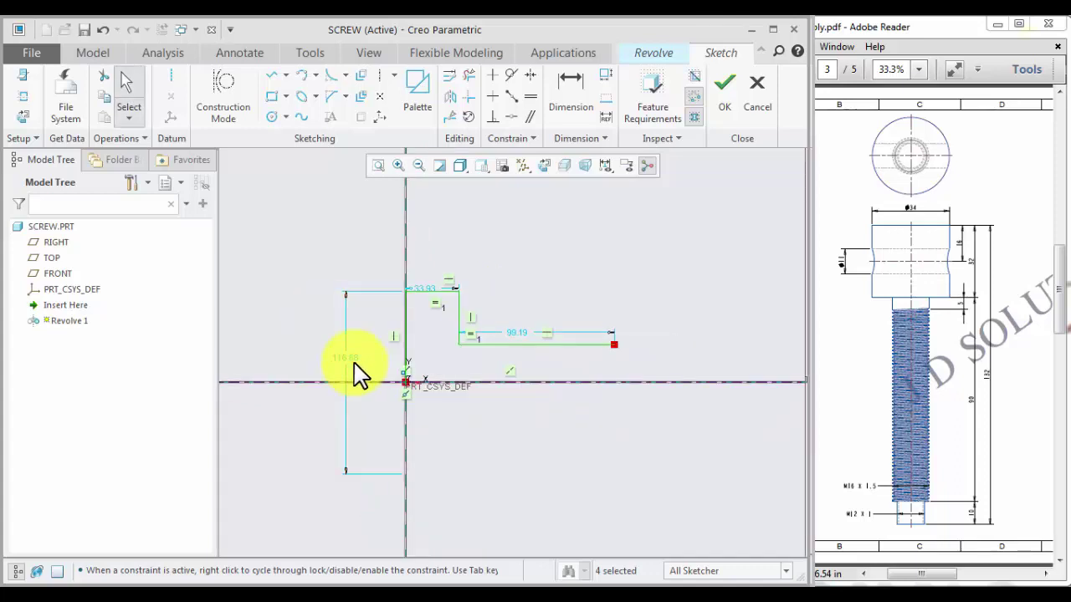
double_click(352, 359)
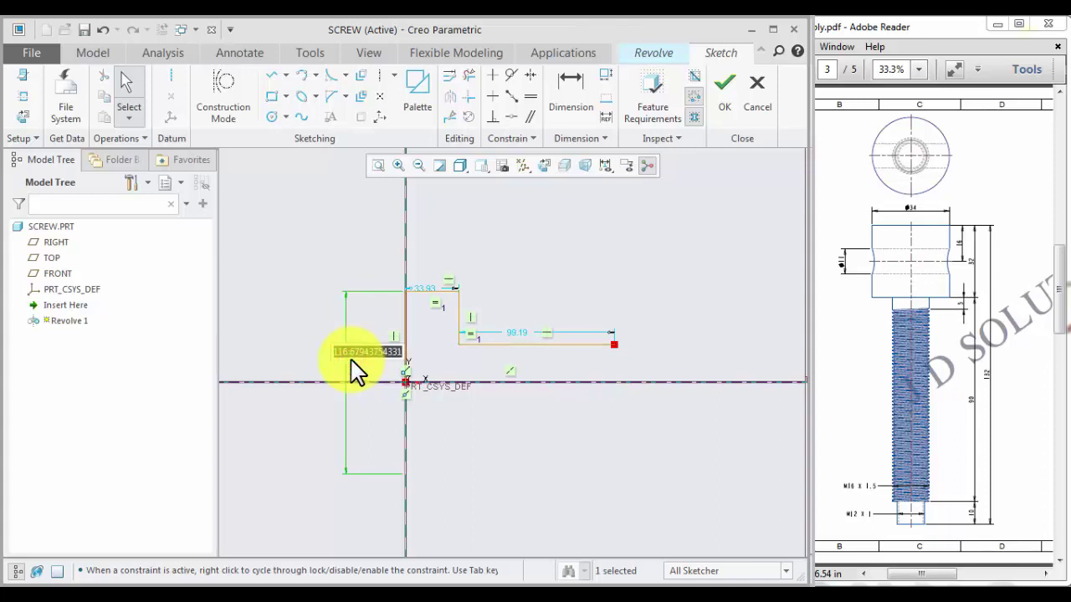
text(34)
key(Return)
scroll(454, 419, up, 3)
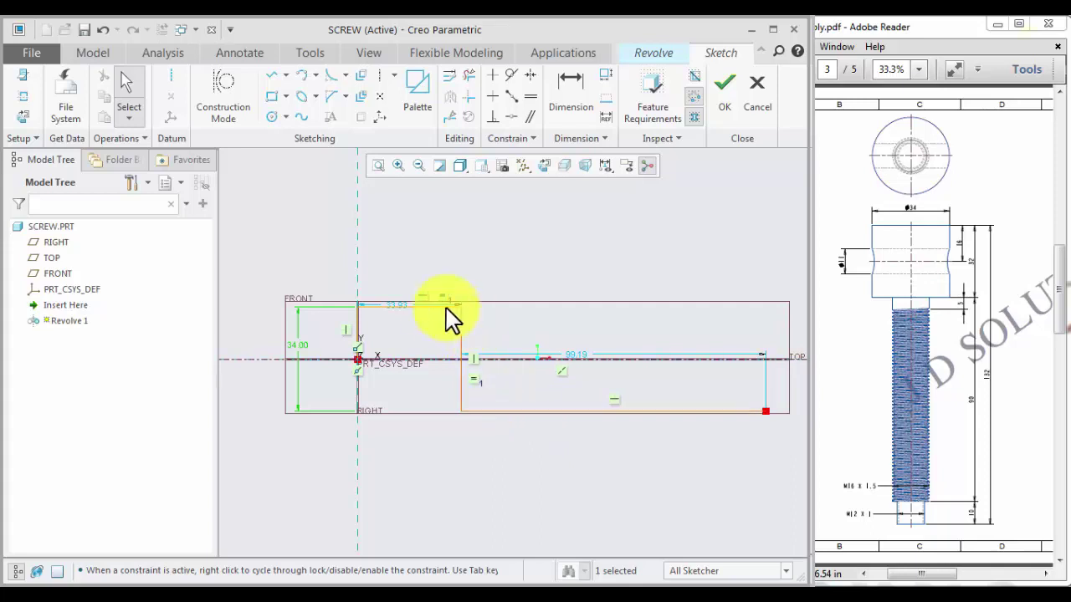
drag(394, 304, 407, 264)
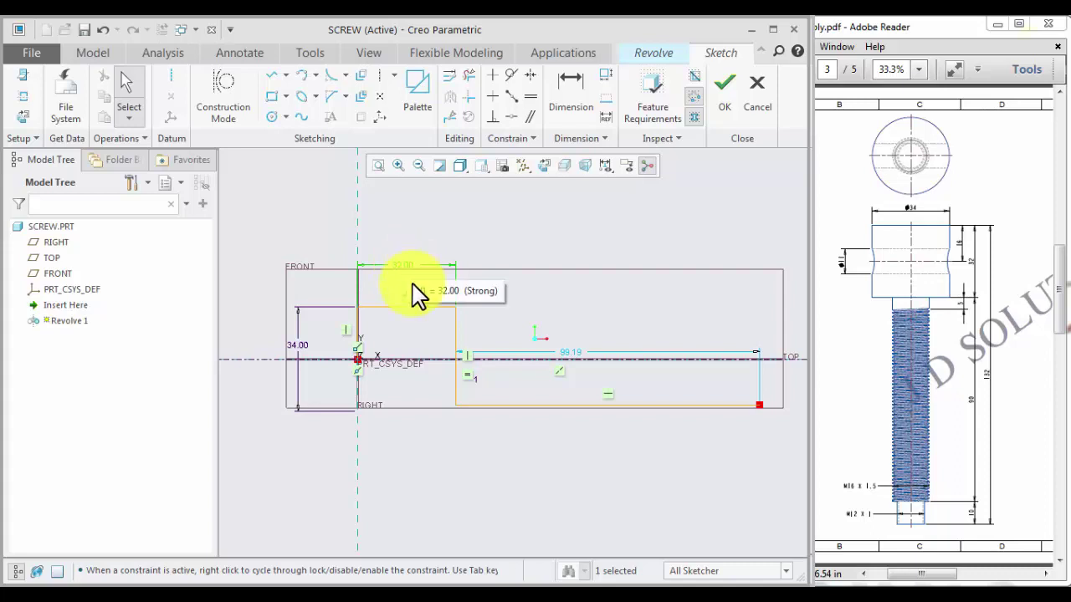
Move the shank line above the horizontal centerline and set the shank diameter to 16 mm.
drag(525, 408, 538, 318)
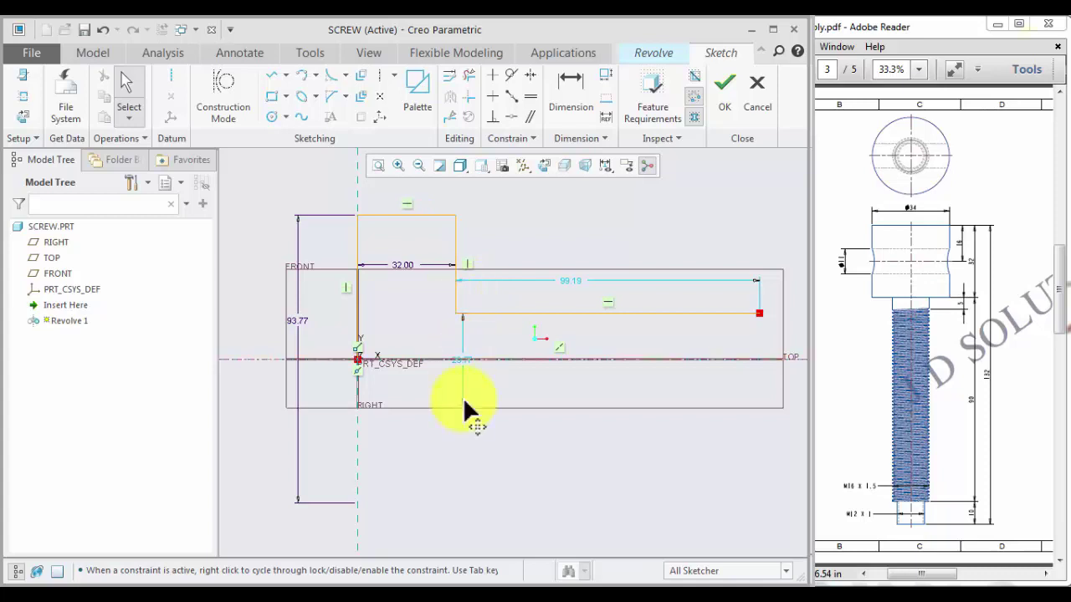
double_click(463, 361)
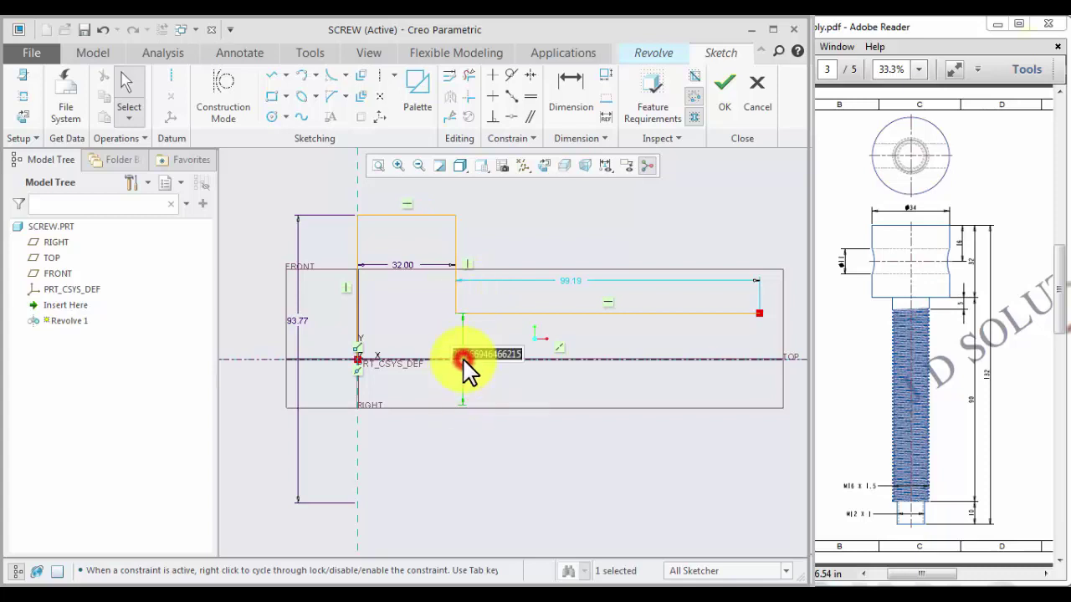
text(15)
key(Return)
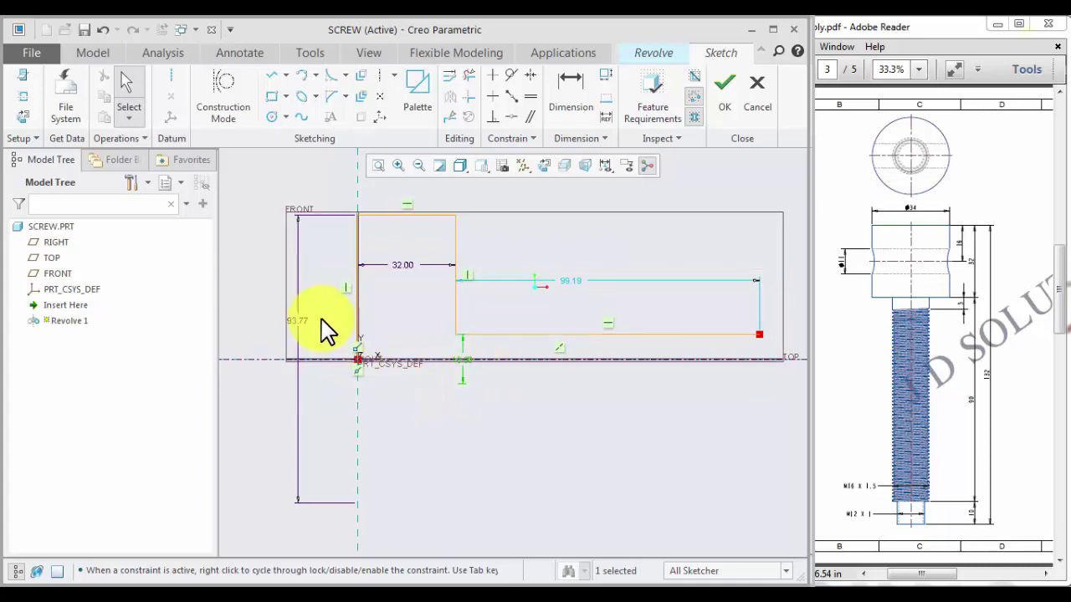
Restore the screw head's diameter to 34 mm in the stepped profile.
double_click(298, 325)
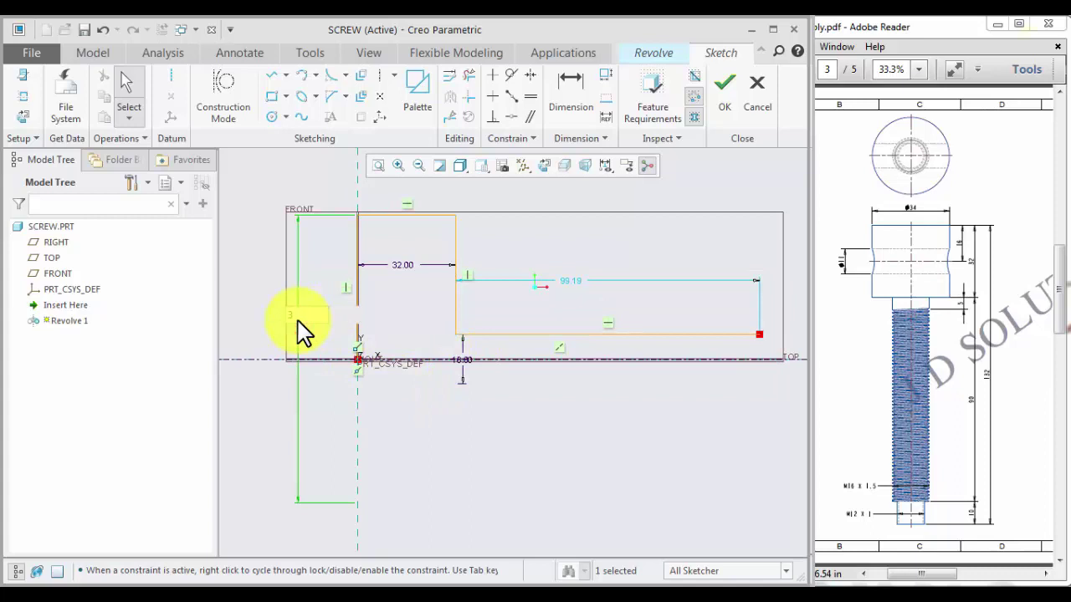
text(34)
key(Return)
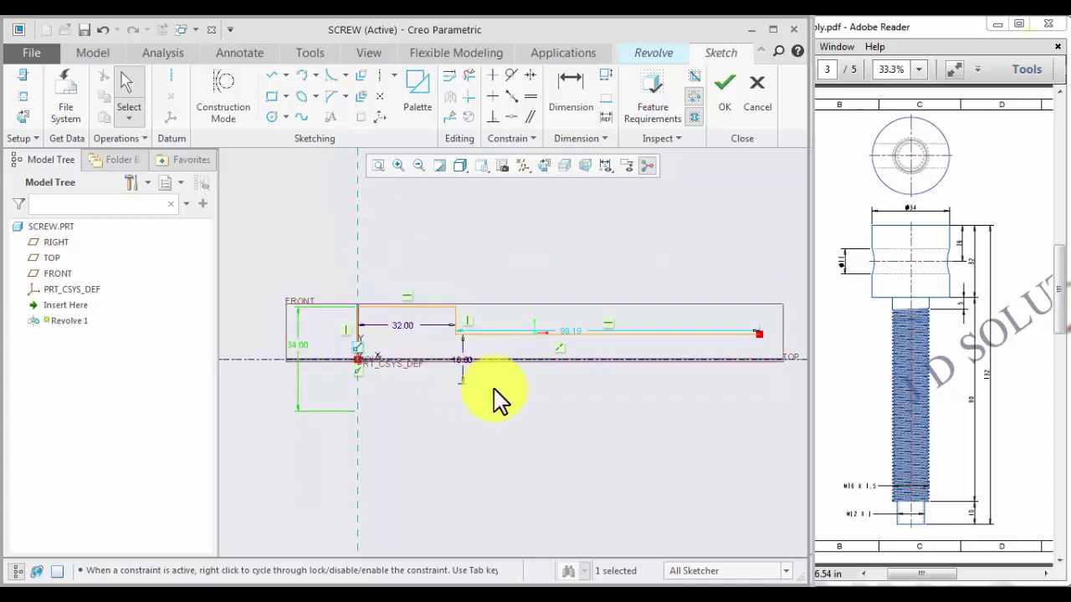
Set the shank length to 90 mm and sketch a smaller stepped tip about 11 mm long from its end down to the centerline.
double_click(563, 330)
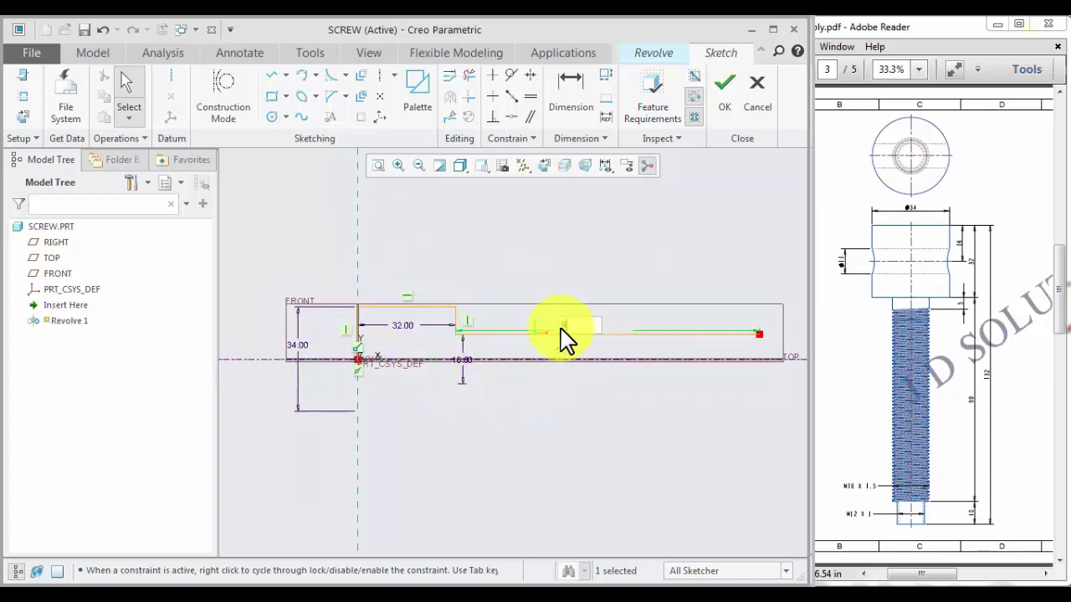
key(Return)
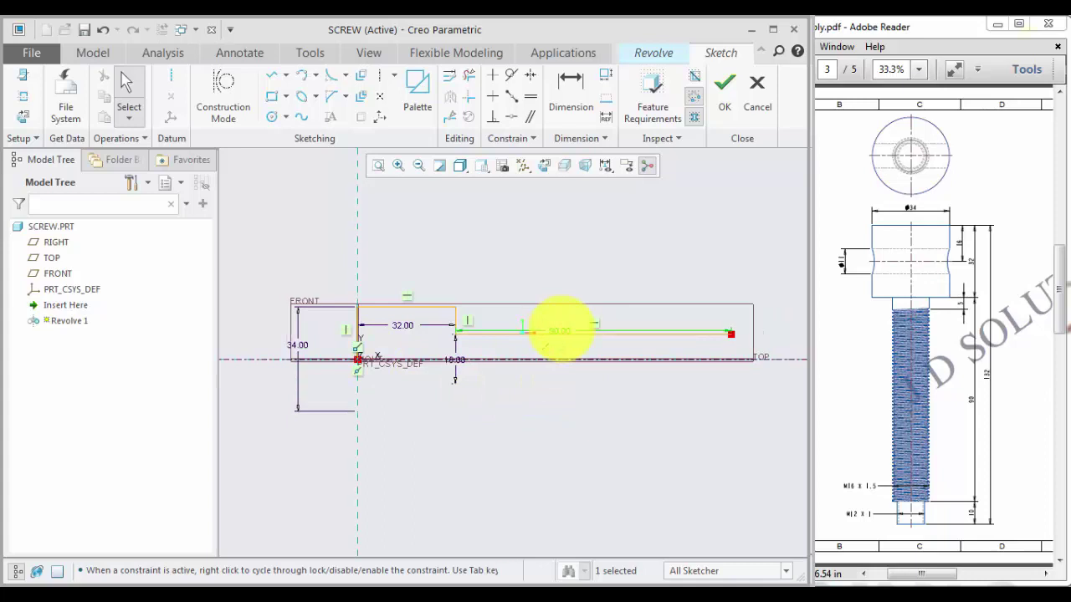
click(273, 76)
scroll(719, 356, up, 4)
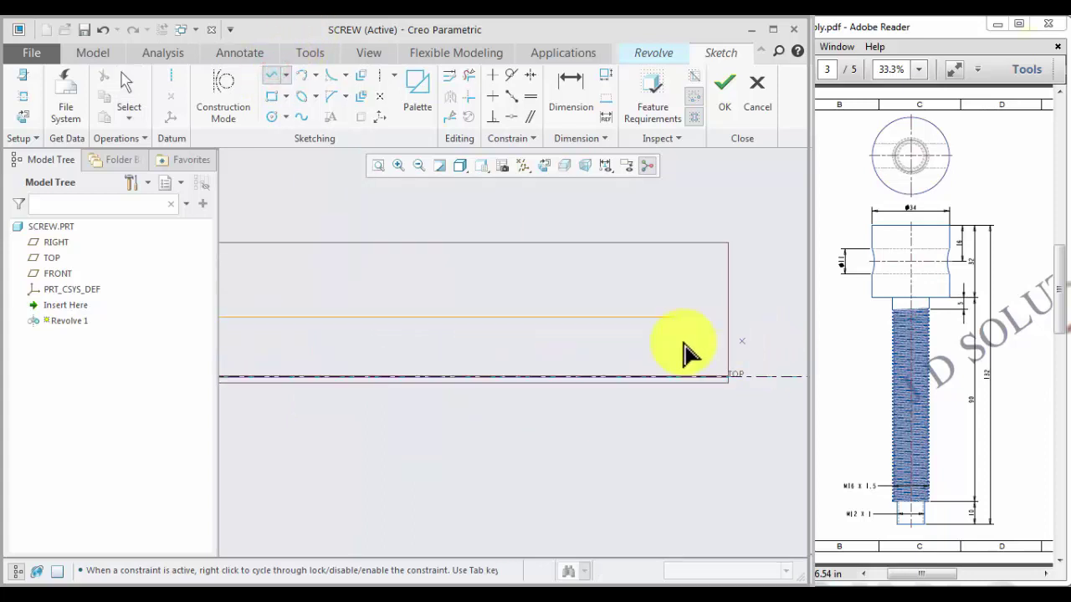
click(658, 317)
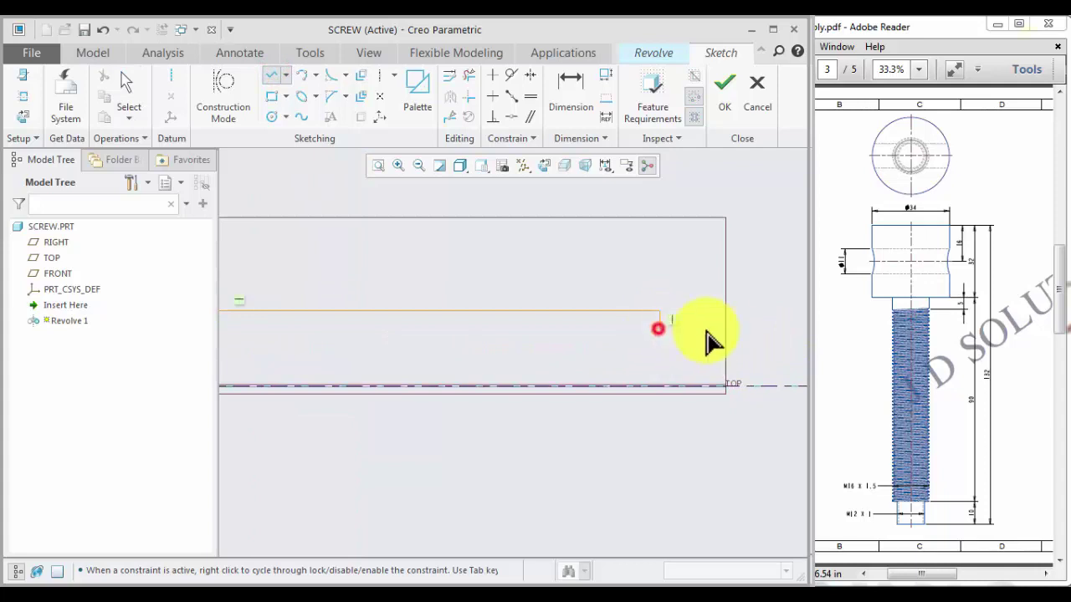
click(762, 328)
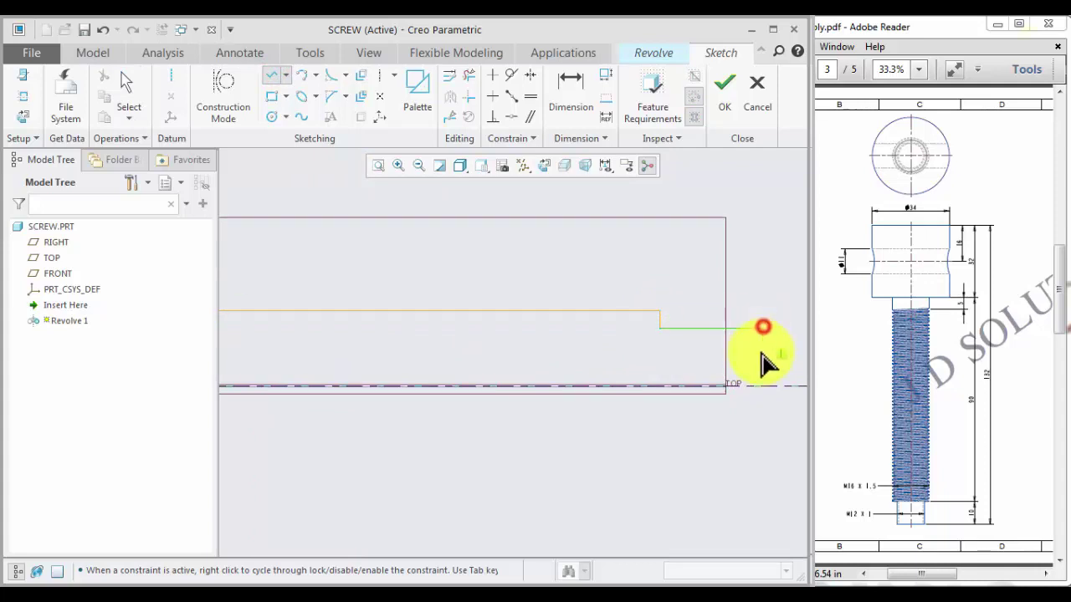
click(758, 384)
middle_click(746, 443)
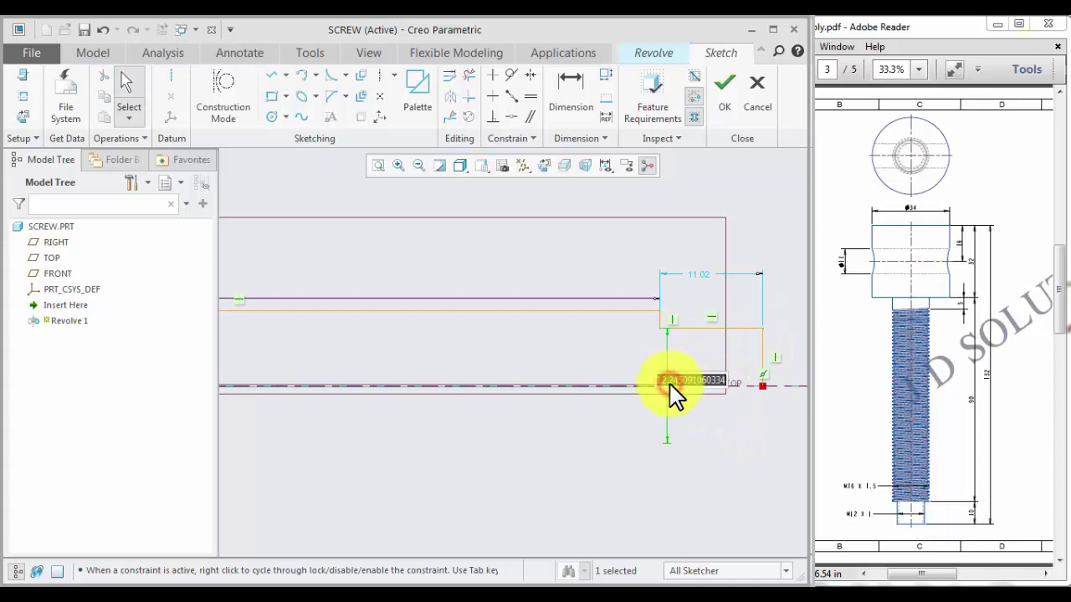
Set the tip's diameter to 12 mm and length to 10 mm, and close the profile with a line along the centerline to the origin.
click(694, 274)
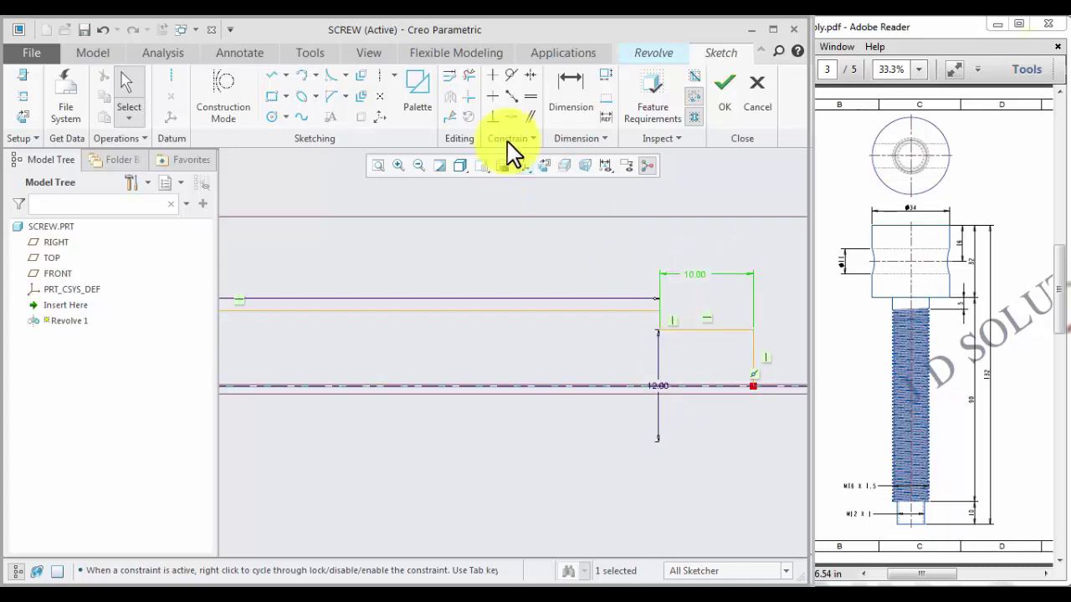
click(270, 80)
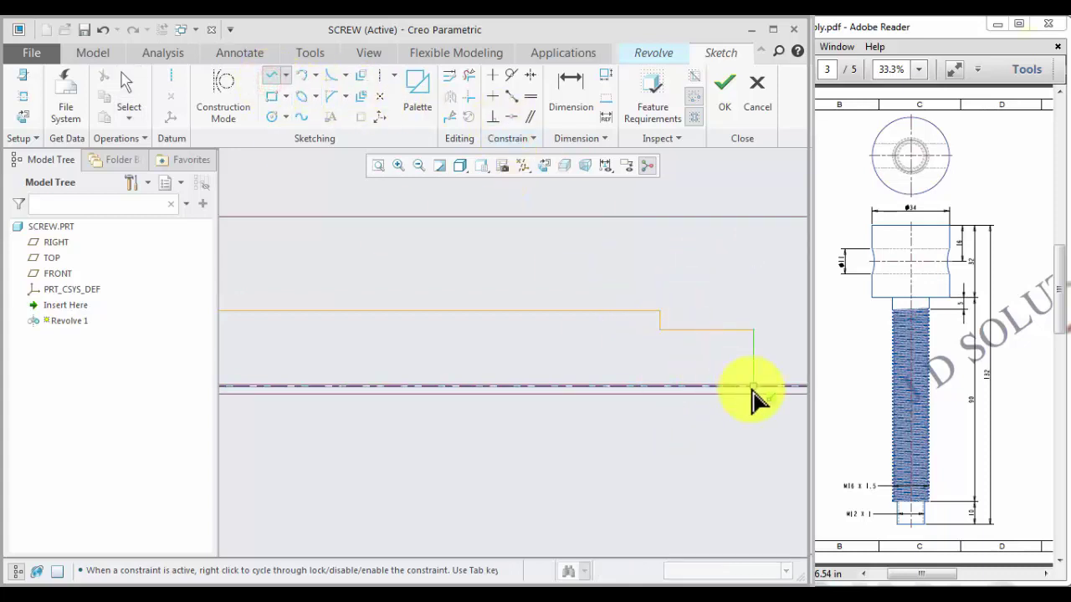
click(753, 387)
scroll(753, 387, down, 3)
scroll(623, 388, down, 2)
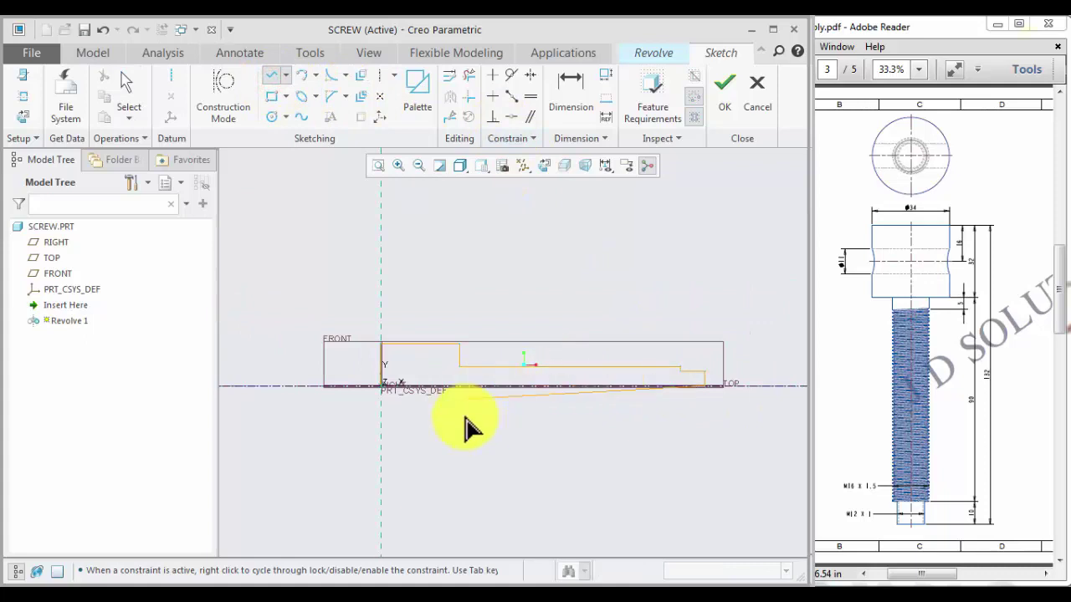
click(378, 381)
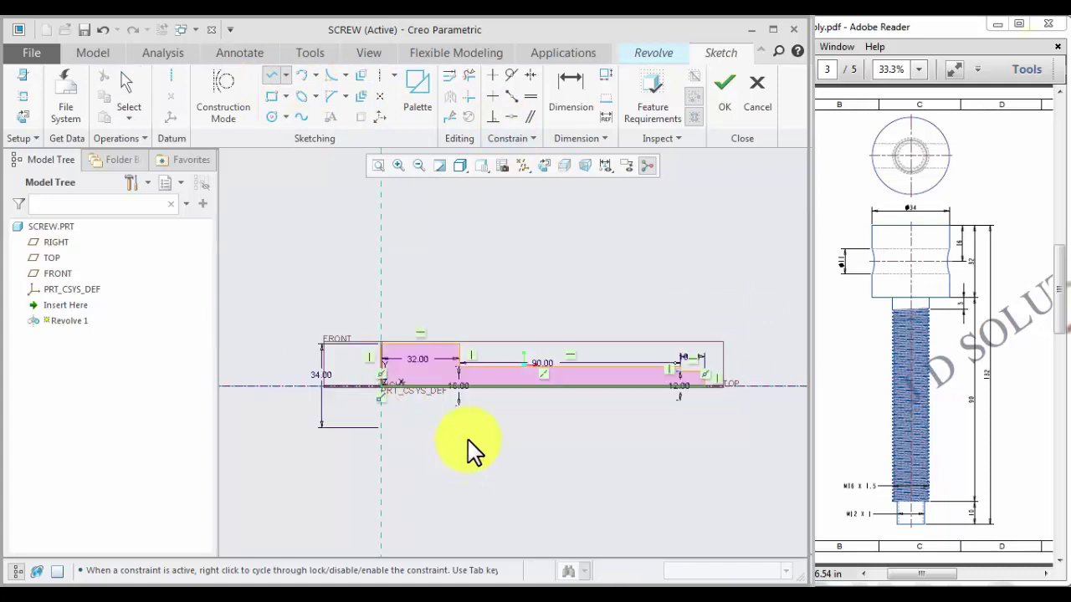
middle_click(469, 452)
Add a reference dimension for the profile's overall length, from the tip's end edge to the head's outer edge.
click(603, 114)
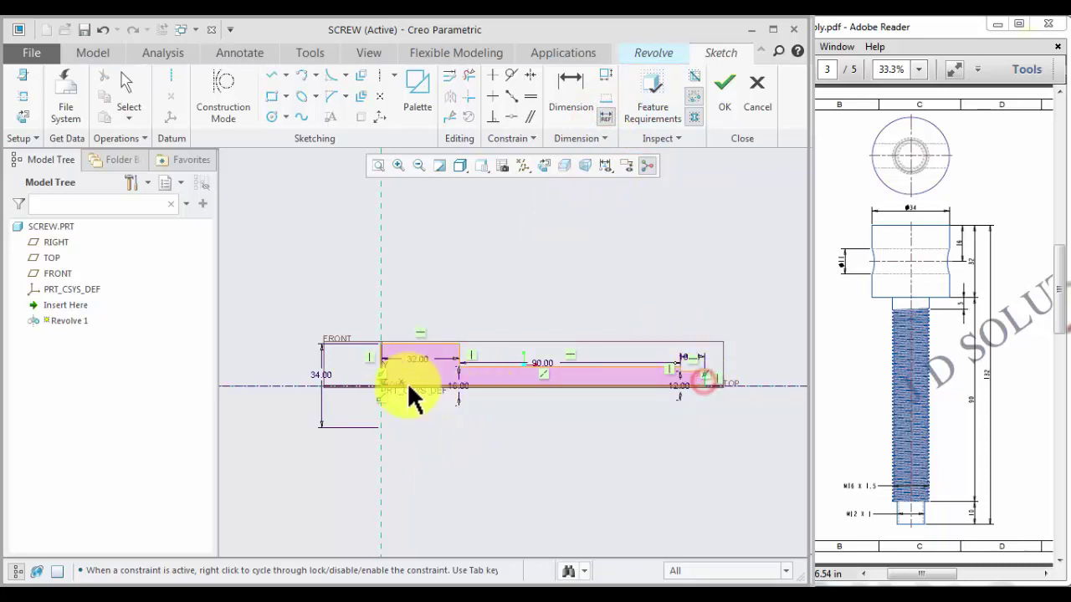
click(380, 369)
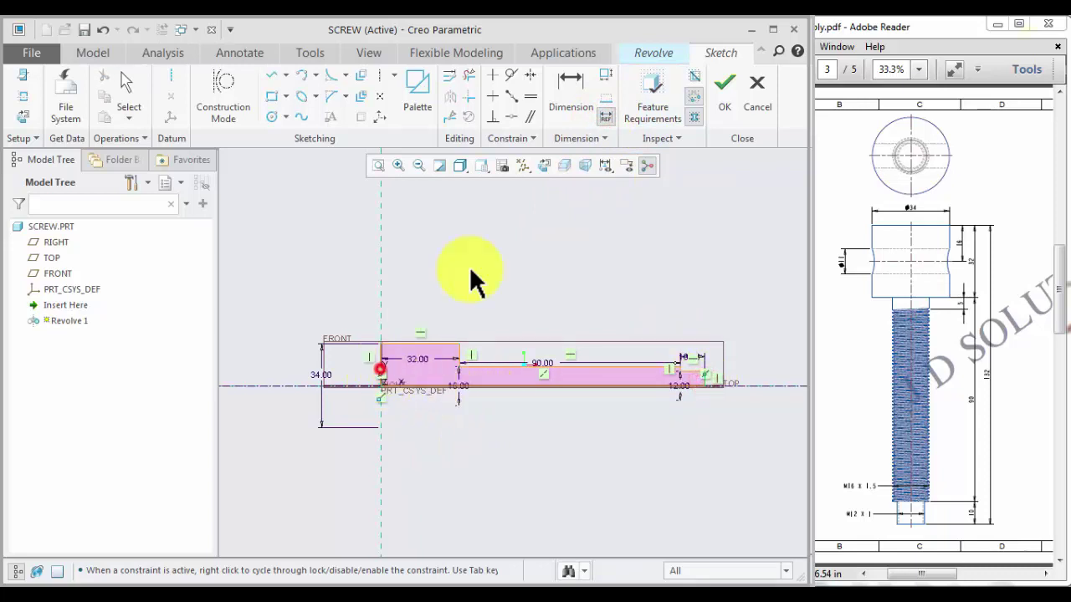
middle_click(532, 311)
Finish the sketch and revolve the stepped profile 360° about the centerline into a solid screw body.
click(724, 93)
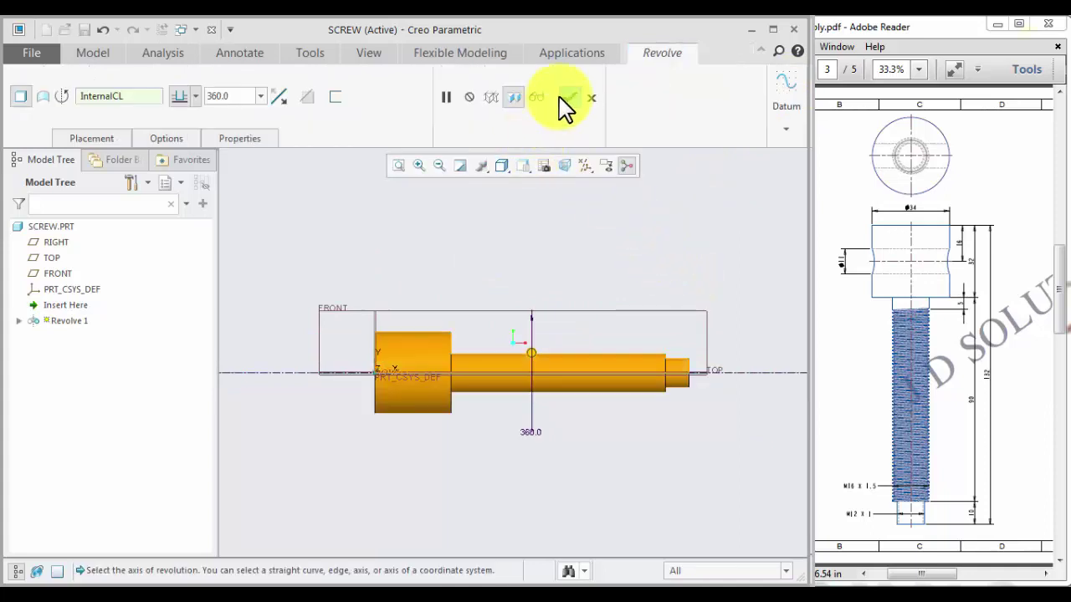
click(567, 98)
click(582, 221)
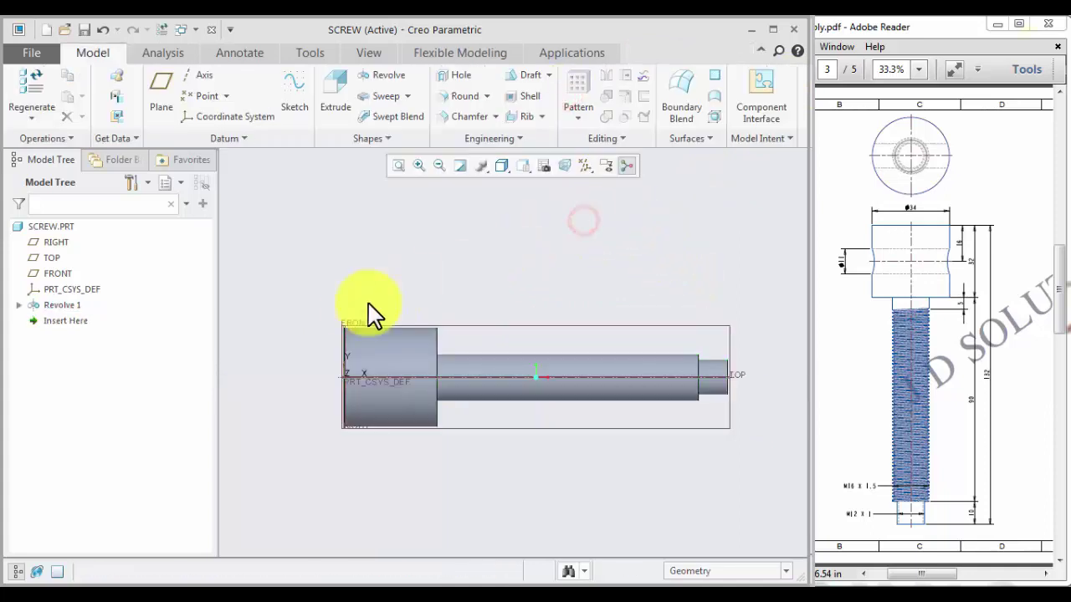
Start an extrude on the FRONT plane and sketch a circle about 9 mm in diameter on the screw axis within the head.
click(357, 325)
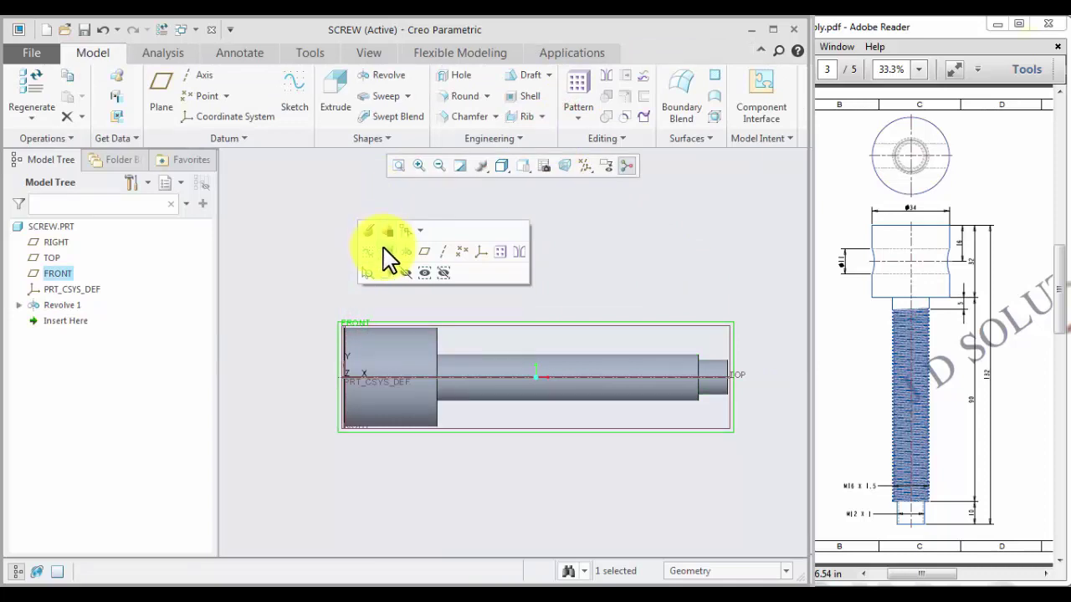
click(382, 254)
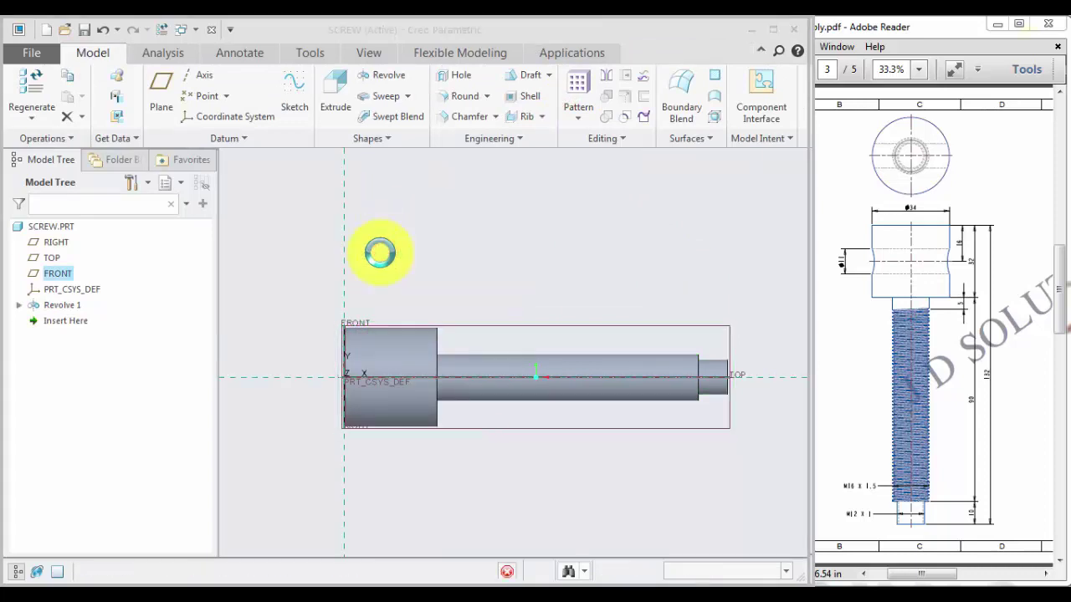
click(269, 117)
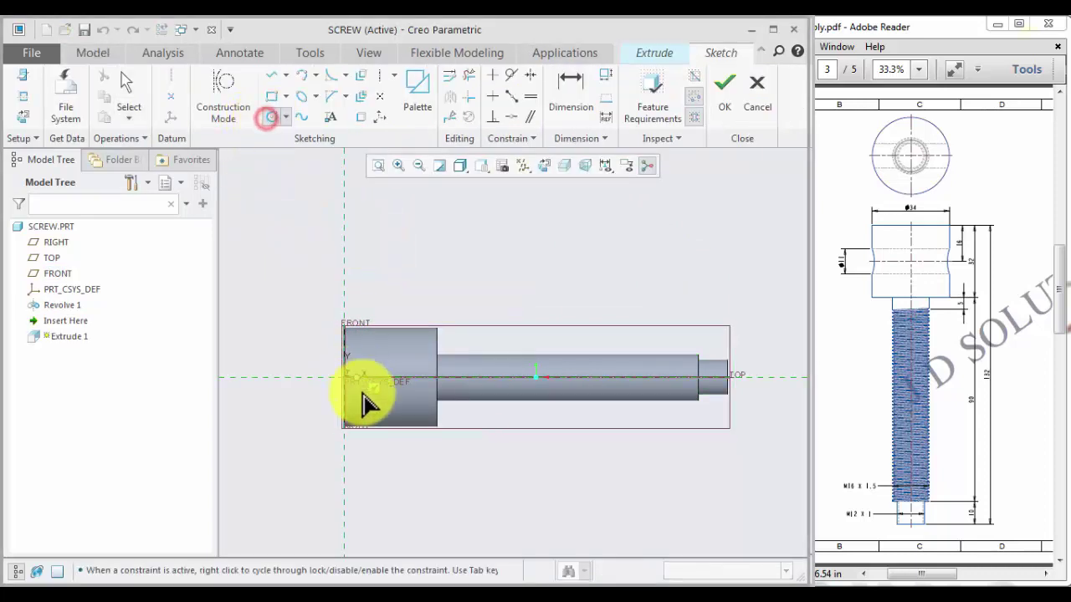
scroll(363, 393, up, 2)
click(399, 365)
click(404, 363)
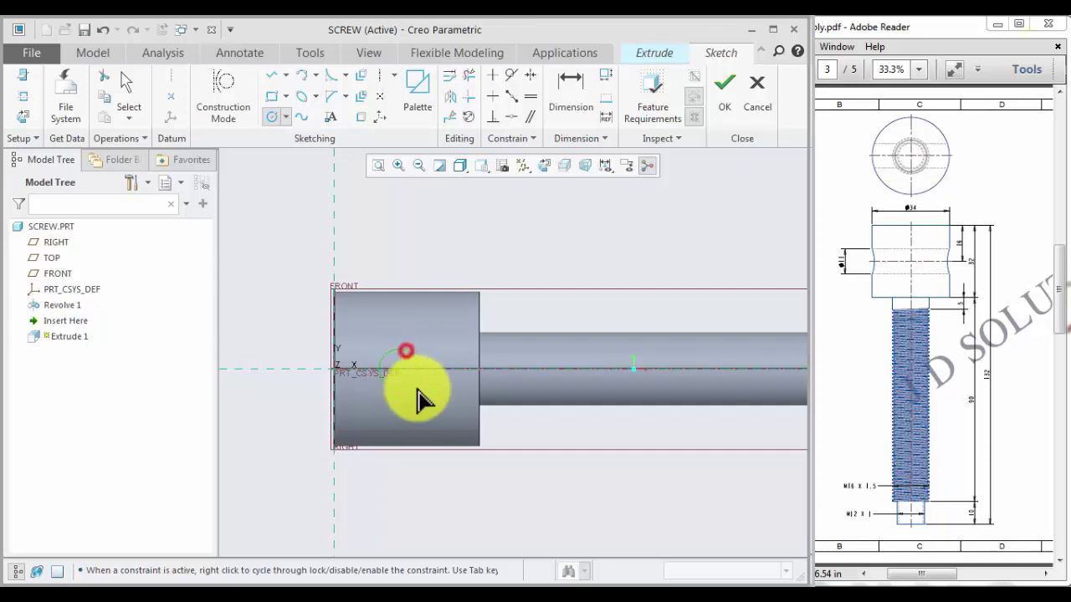
middle_click(423, 400)
scroll(401, 383, up, 1)
scroll(387, 377, up, 3)
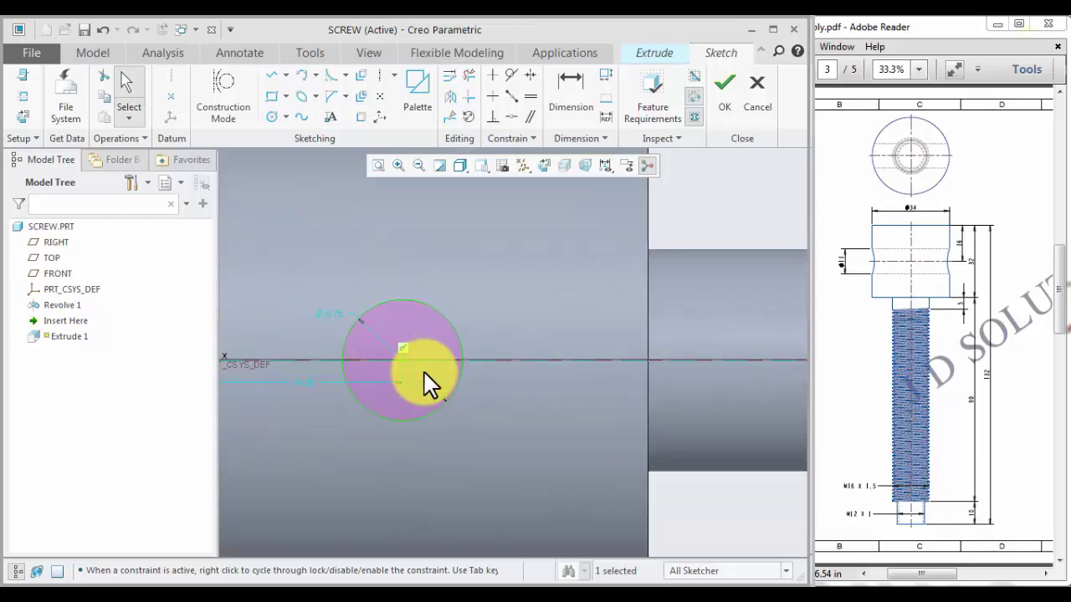
Position the circle's center 16 mm from the head's outer end and set its diameter to 11 mm.
scroll(401, 389, down, 2)
double_click(370, 377)
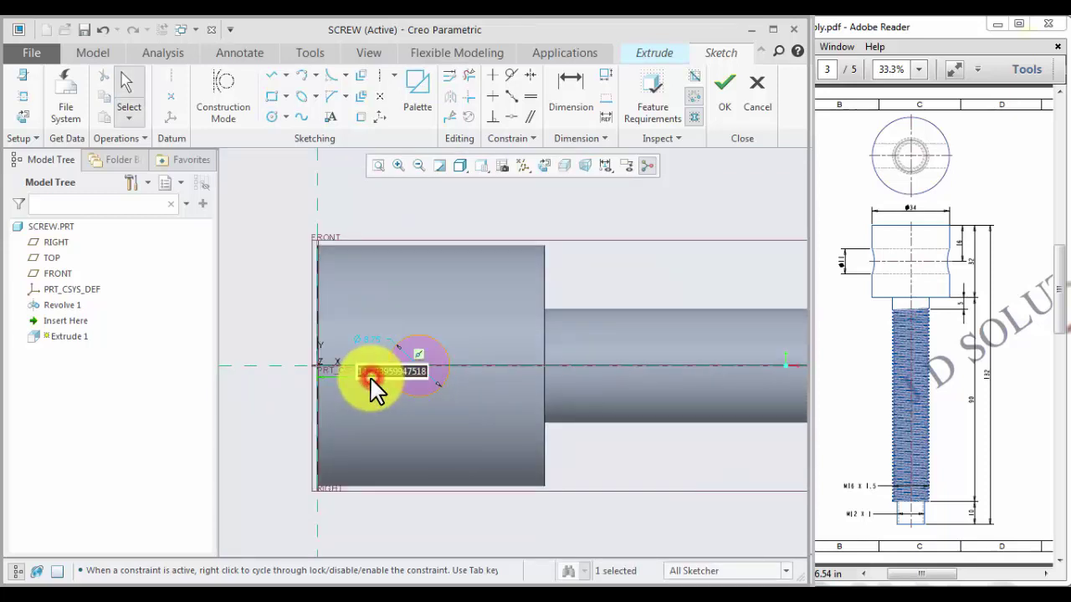
text(10)
key(Return)
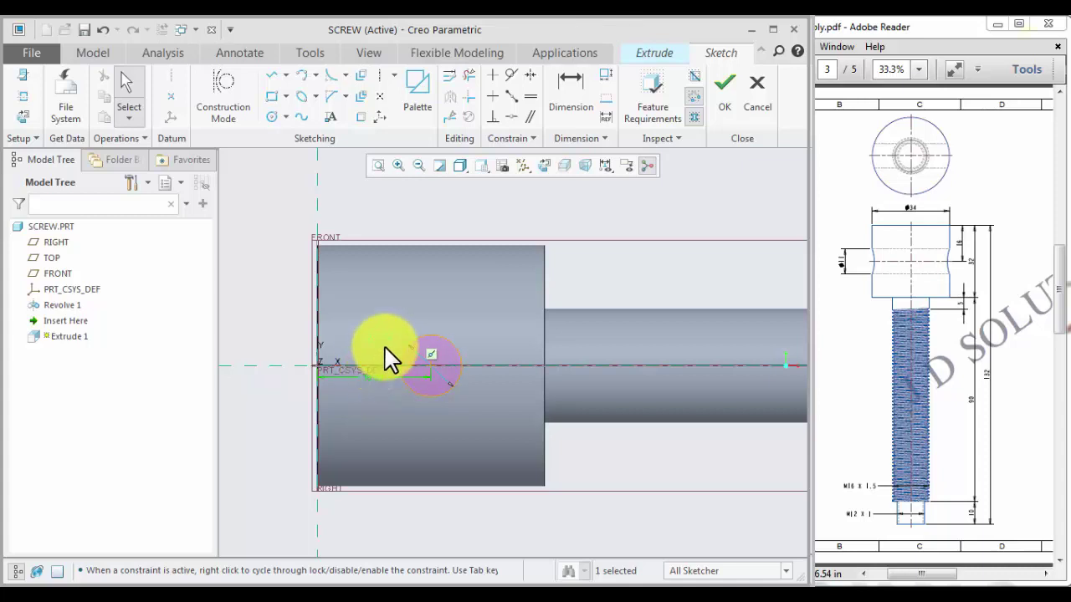
text(11)
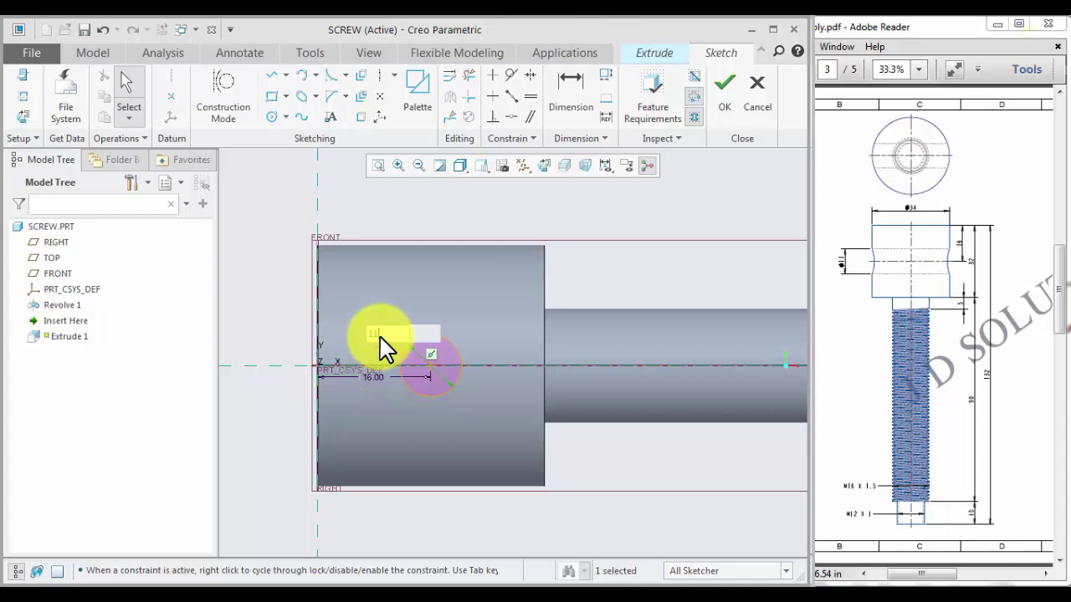
key(Return)
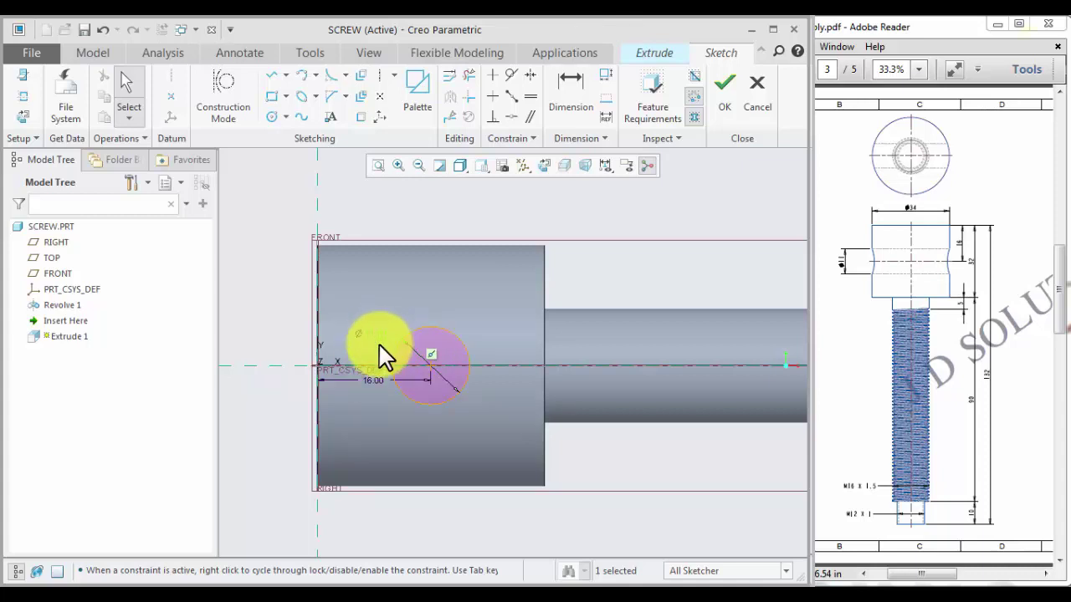
Finish the circle sketch and cut the cross hole through the head, with depth Through All on both sides.
click(723, 92)
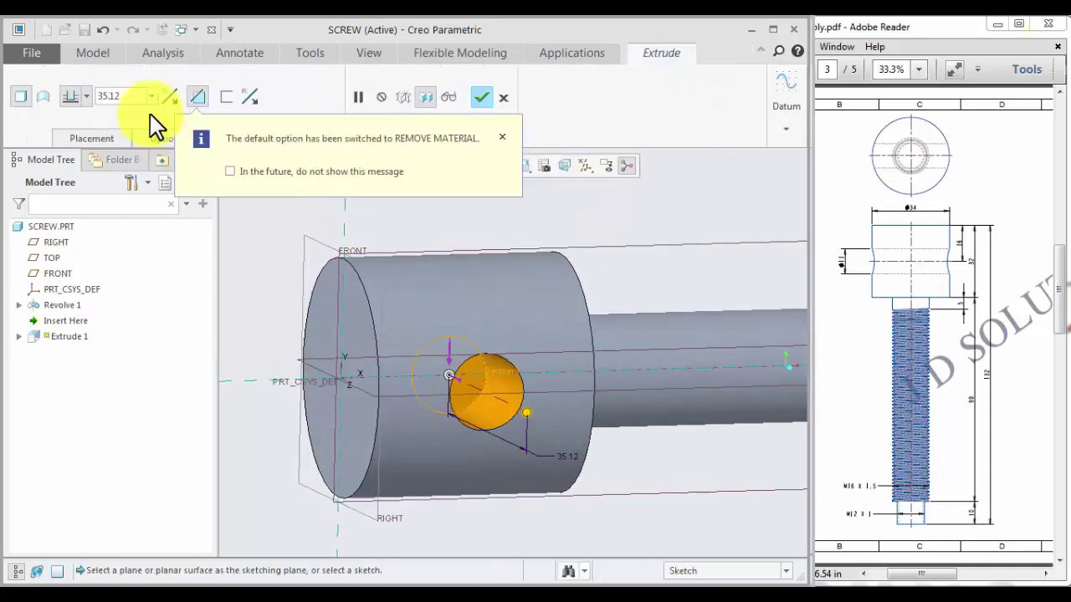
click(84, 97)
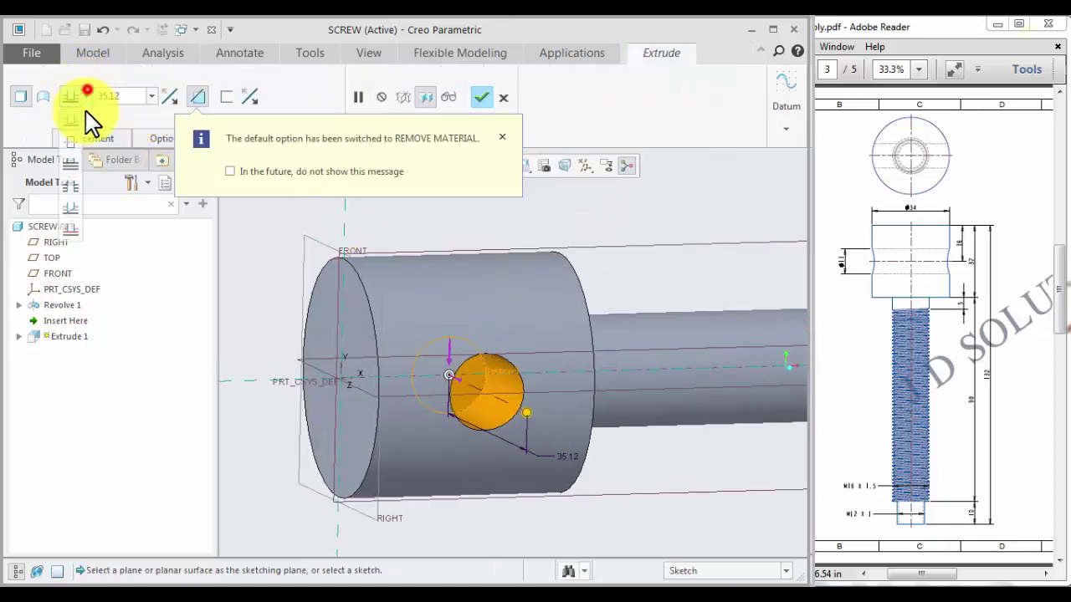
click(72, 189)
click(167, 139)
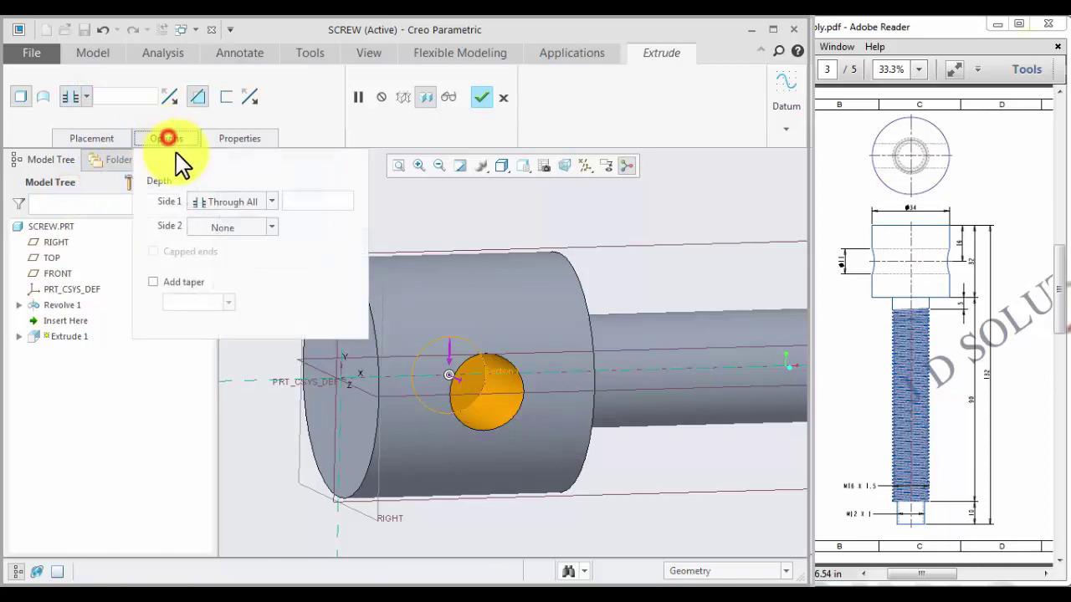
click(250, 224)
click(246, 281)
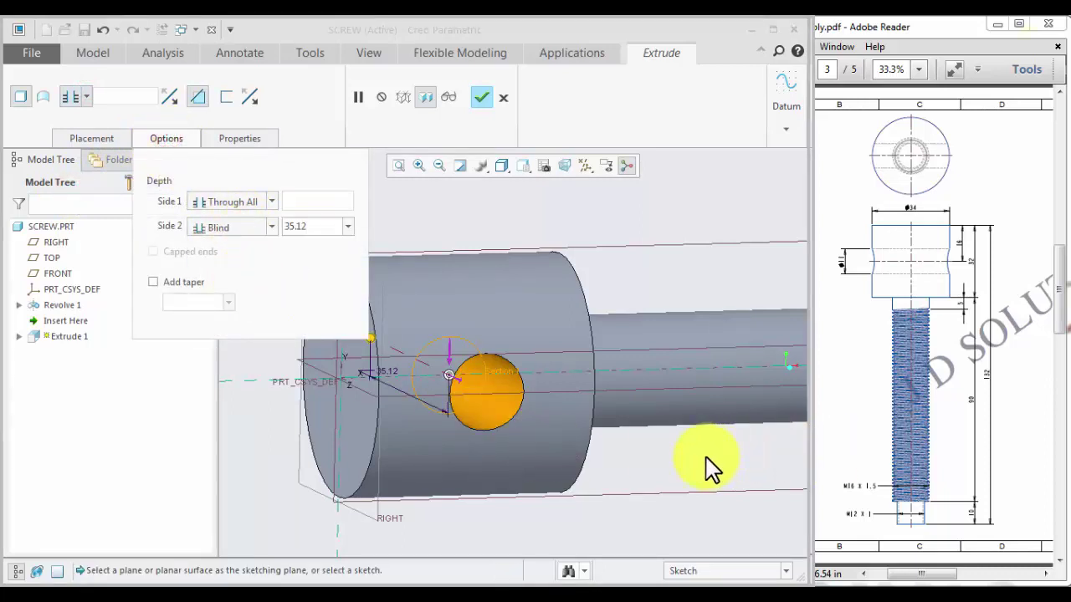
click(272, 228)
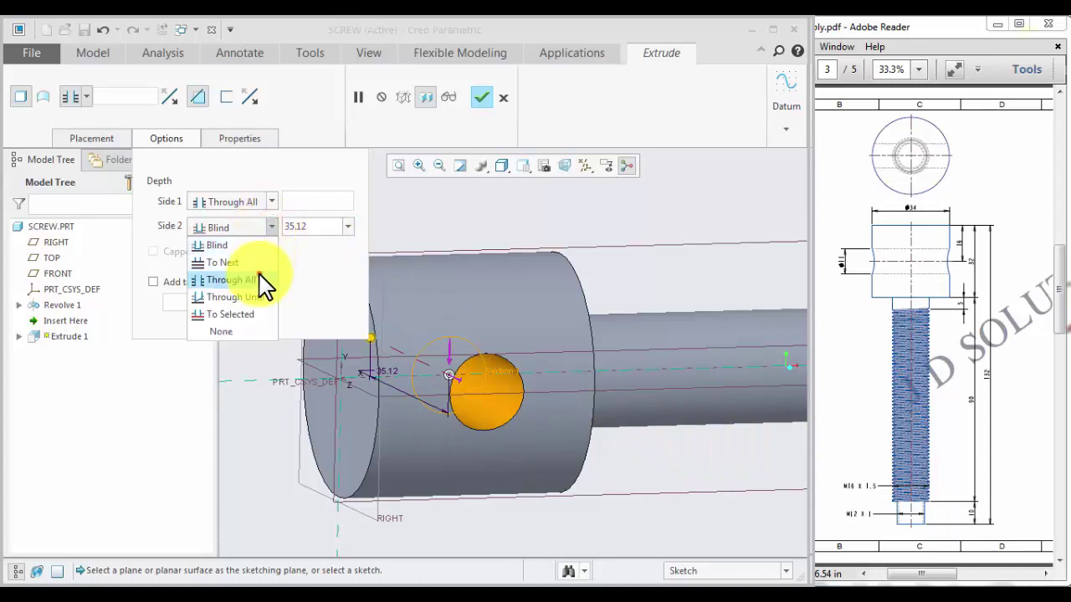
click(258, 280)
click(481, 102)
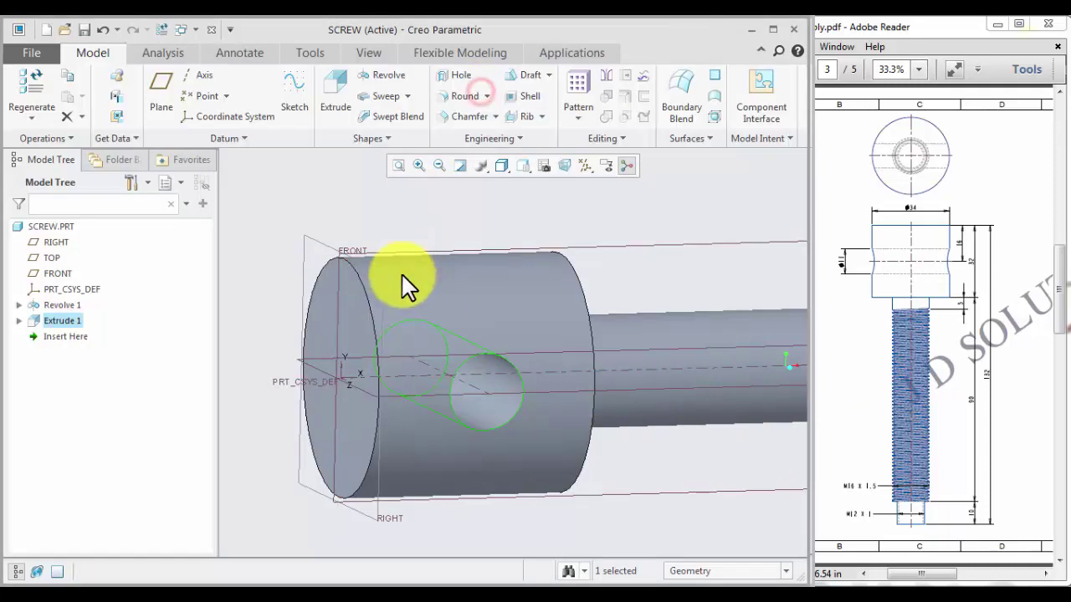
Start a cosmetic thread on the screw's long cylindrical shank and make it a standard ISO thread.
scroll(402, 276, down, 4)
middle_drag(447, 390, 444, 335)
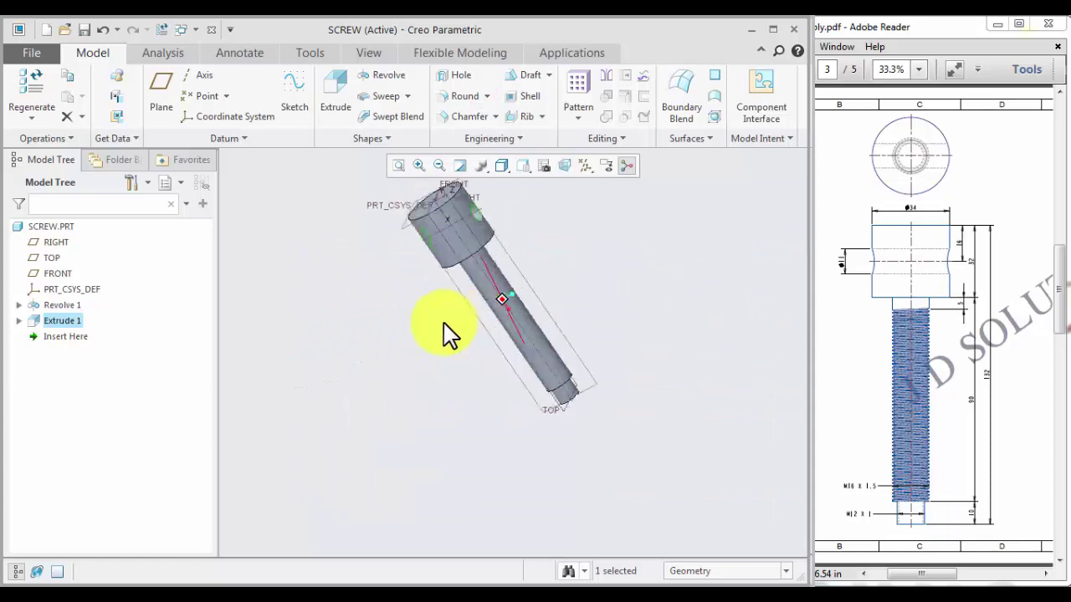
scroll(502, 276, up, 3)
middle_drag(513, 330, 569, 285)
click(658, 244)
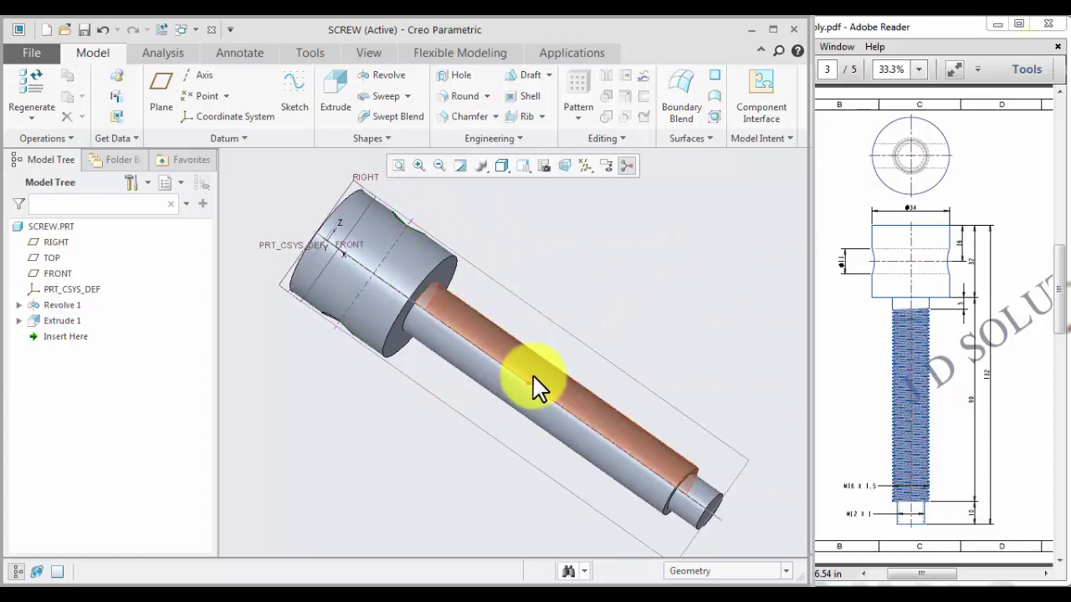
click(512, 140)
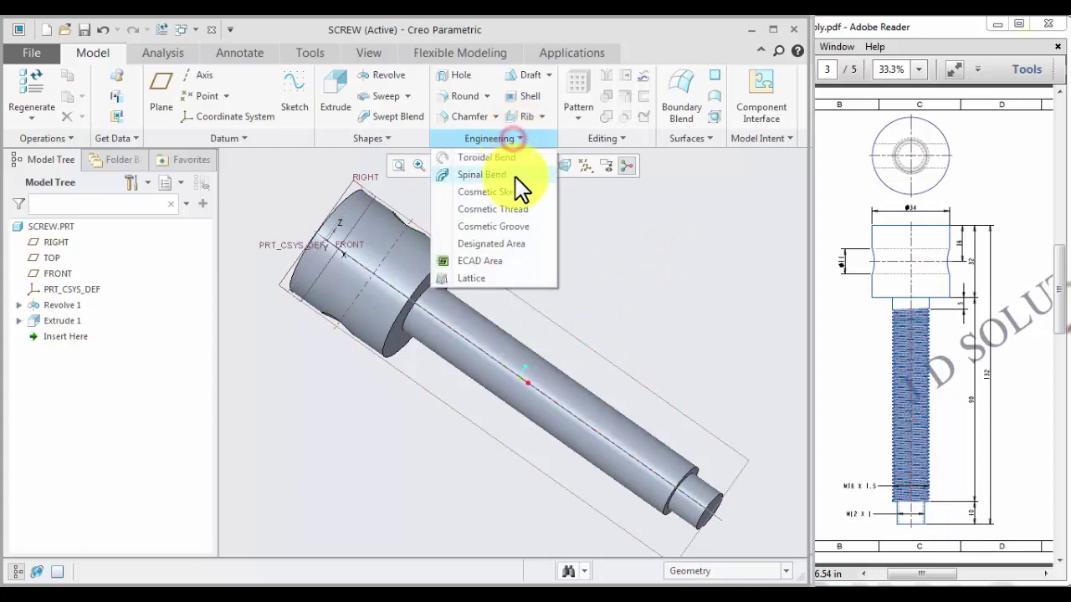
click(519, 210)
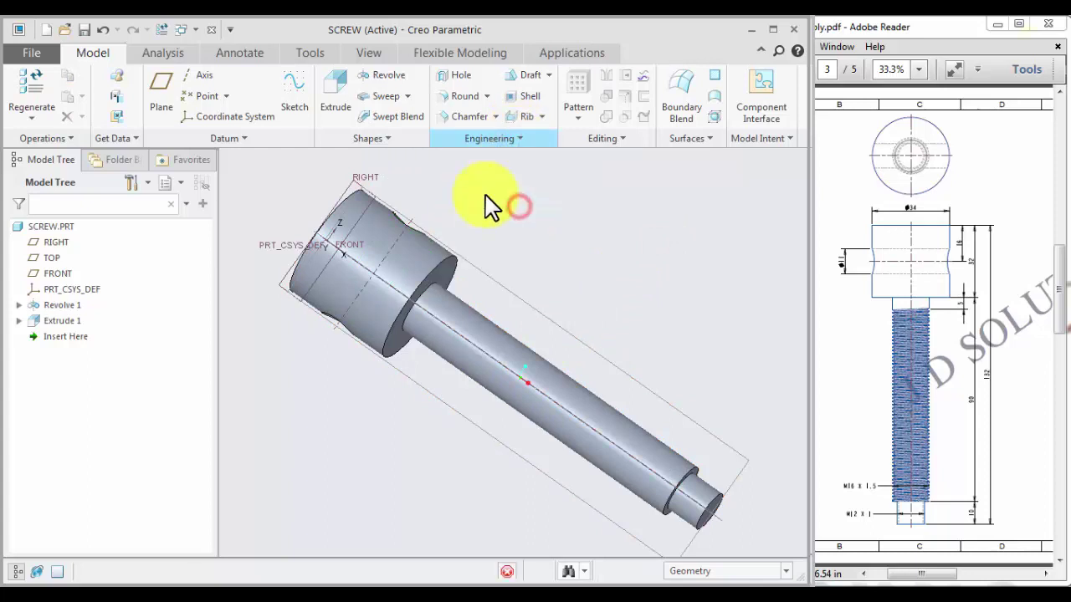
click(638, 443)
click(43, 96)
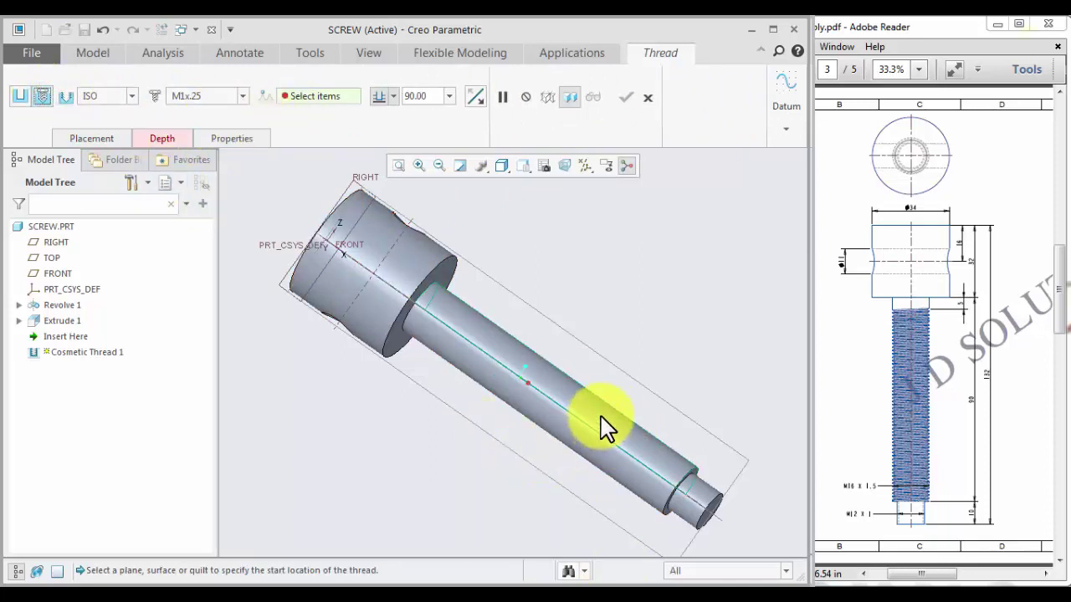
Start the thread at the shoulder face next to the reduced tip and set its depth to 85 mm.
scroll(691, 511, up, 4)
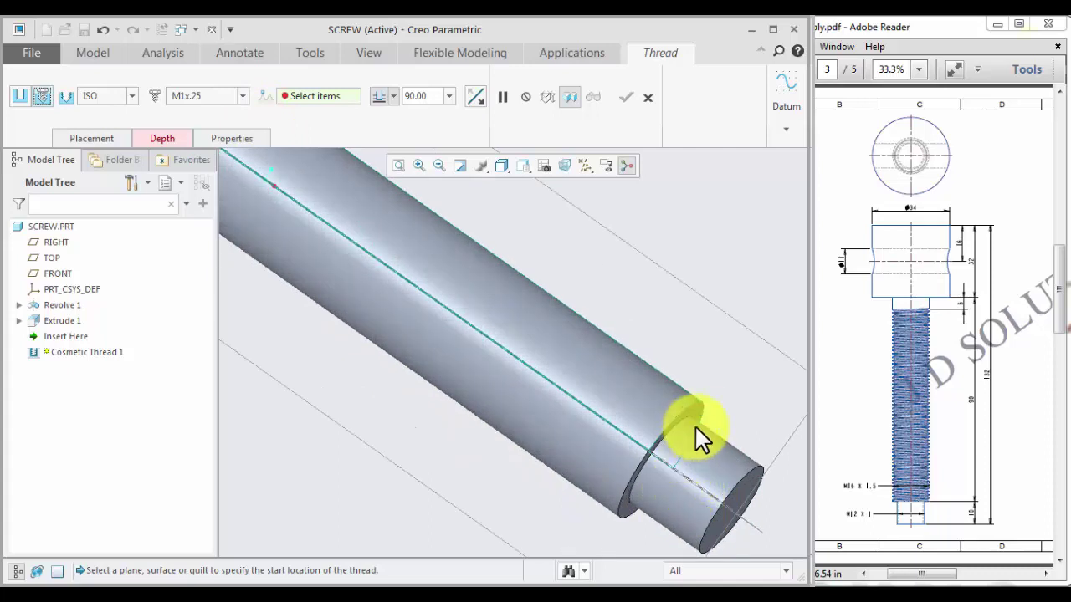
click(695, 411)
scroll(435, 495, down, 5)
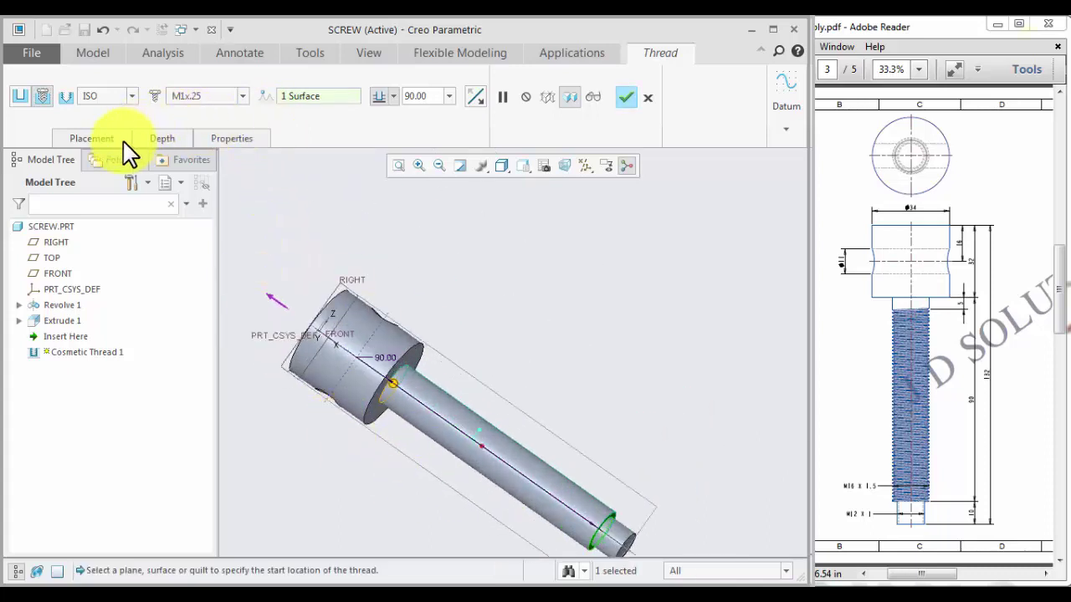
click(430, 95)
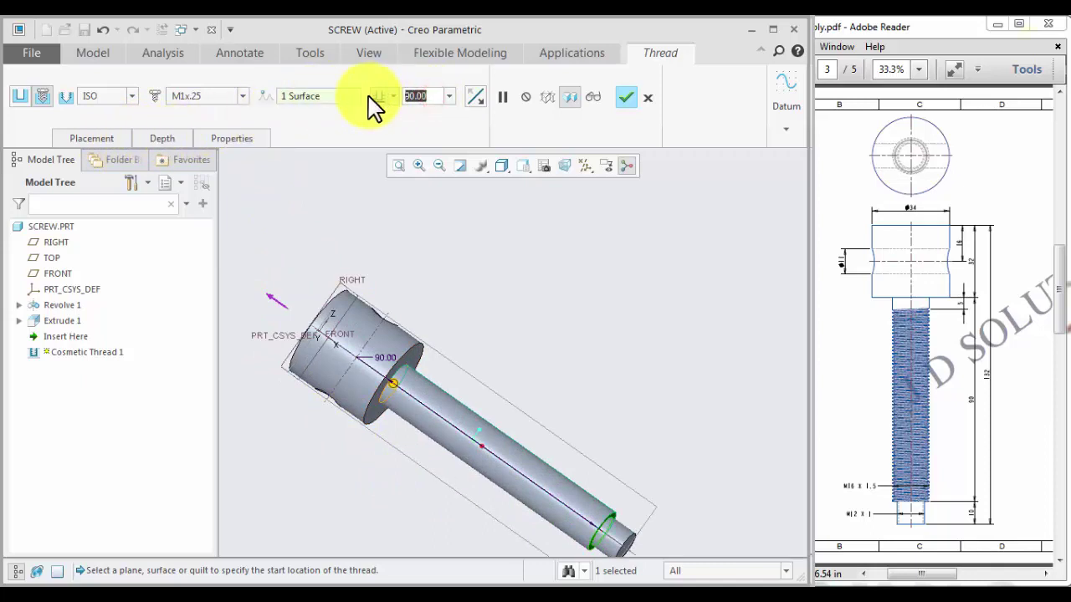
text(85)
key(Return)
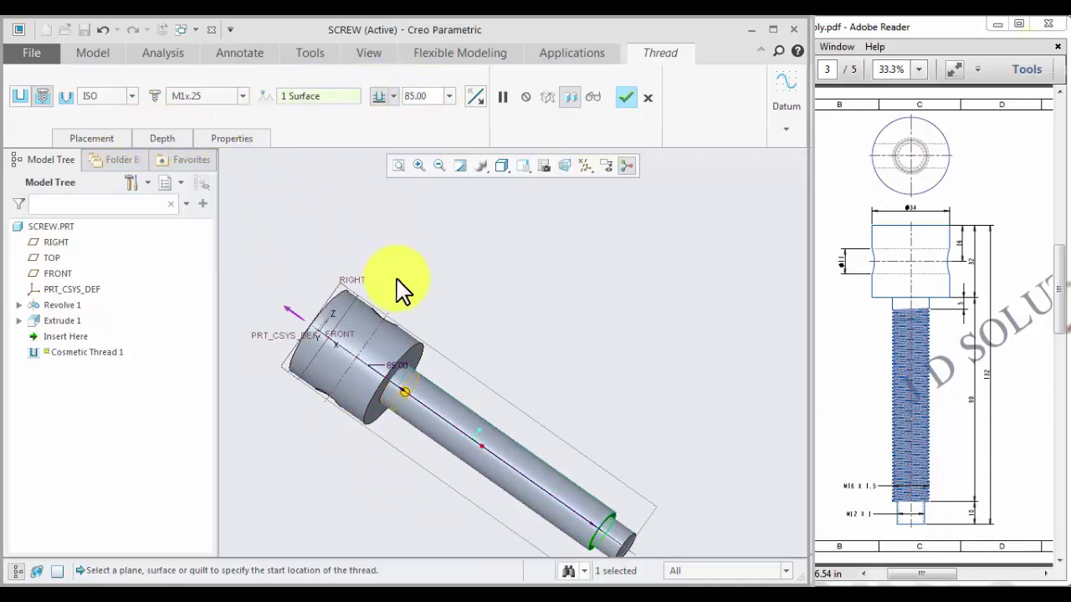
Choose the M16x1.5 thread size for the shank and complete the cosmetic thread.
click(211, 96)
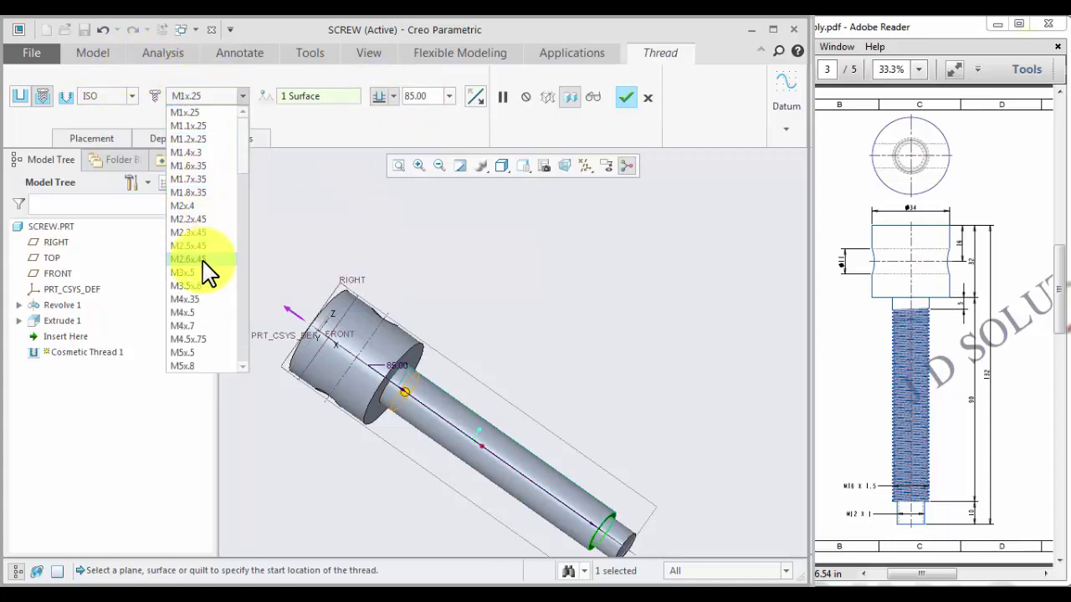
scroll(199, 326, down, 10)
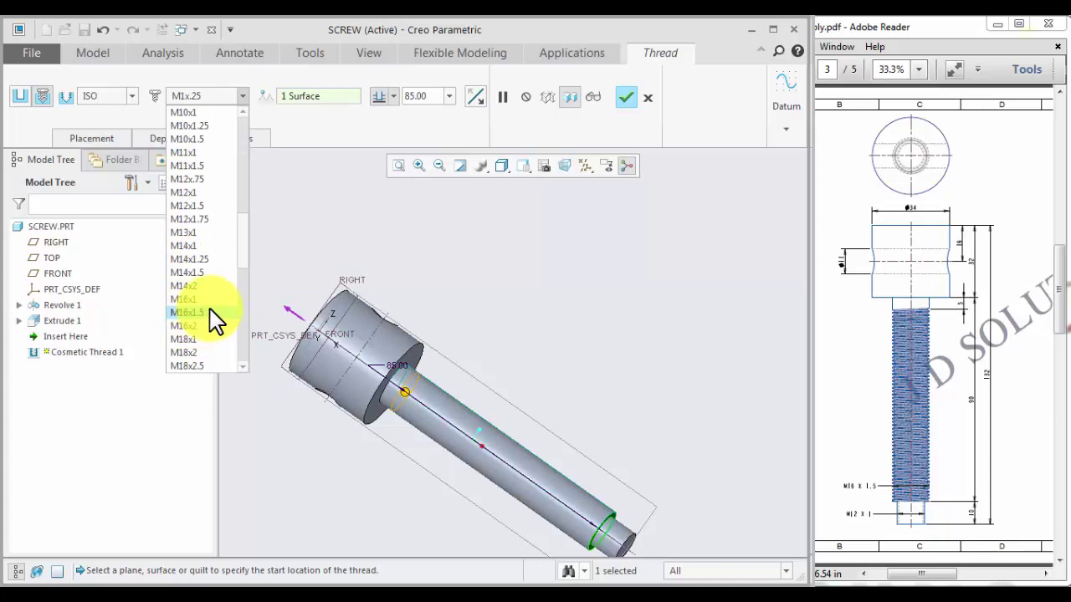
click(211, 312)
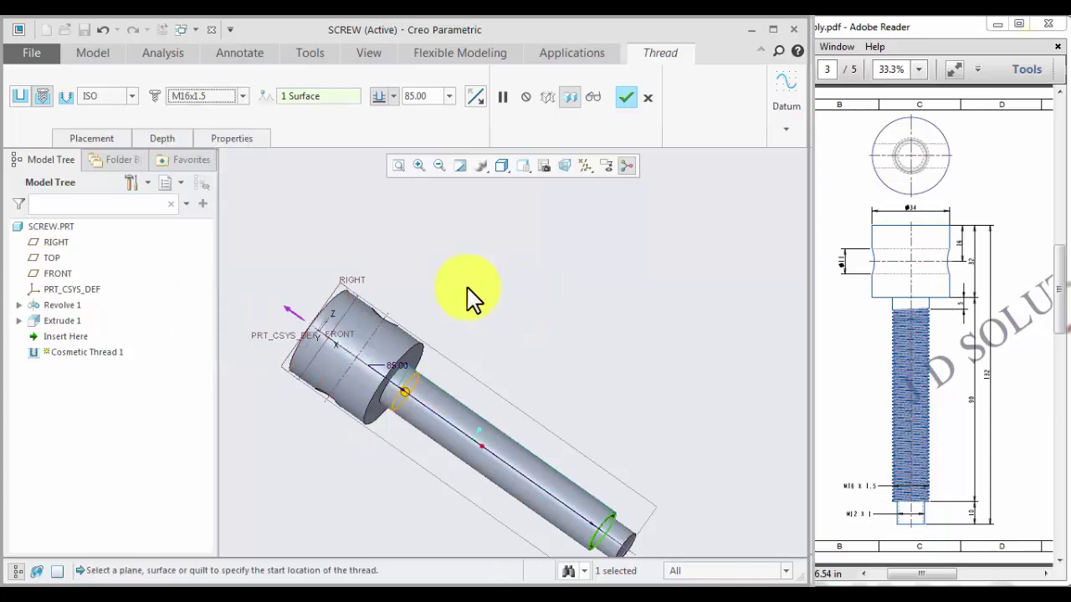
scroll(469, 297, down, 3)
click(627, 98)
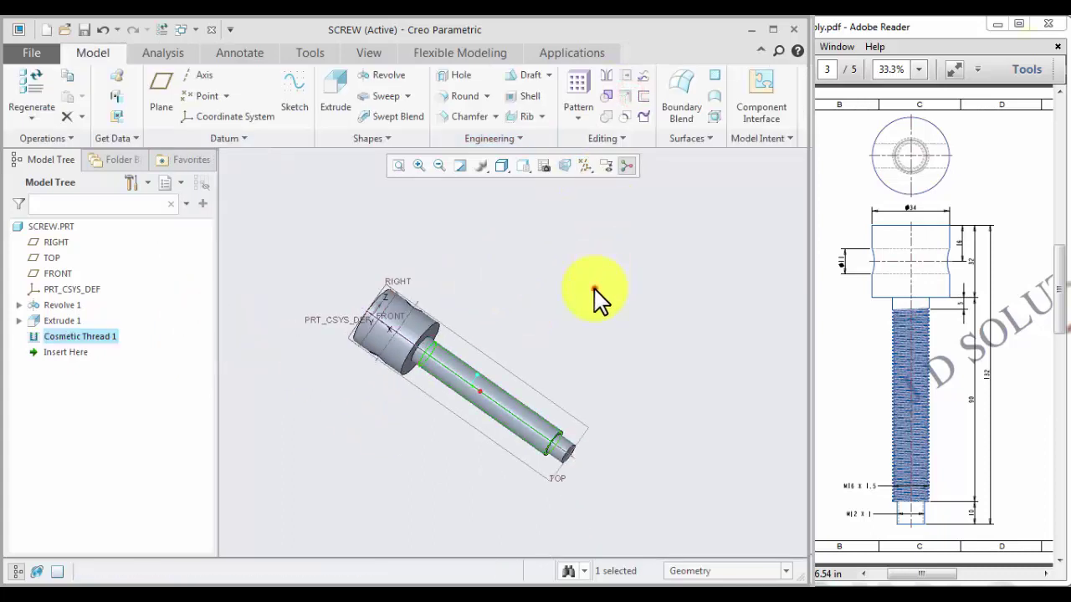
click(594, 290)
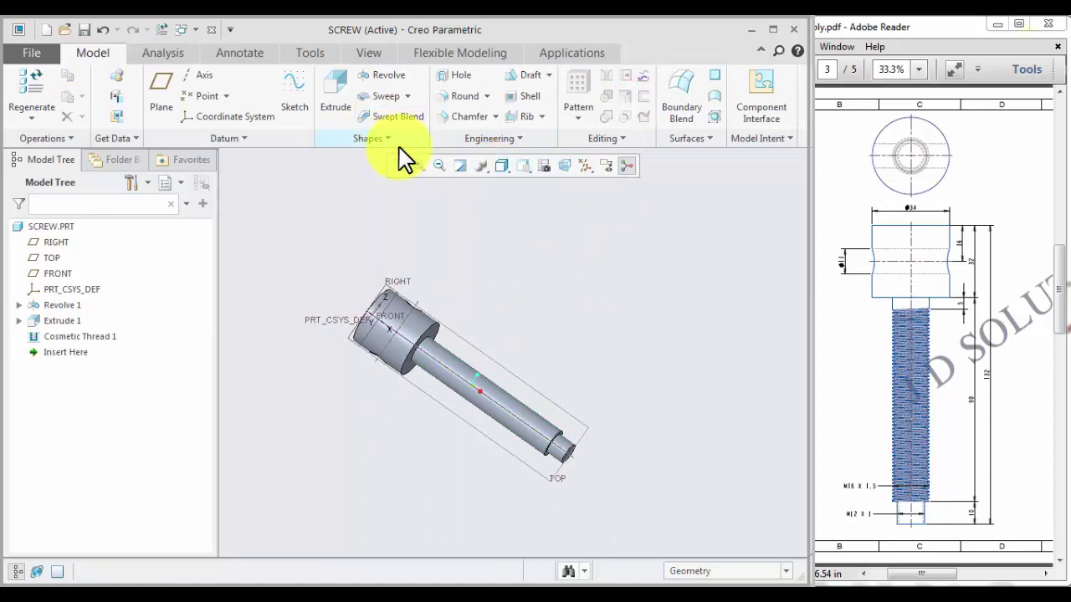
Start a second cosmetic thread on the reduced tip's cylindrical surface, beginning at the tip's end face.
click(461, 139)
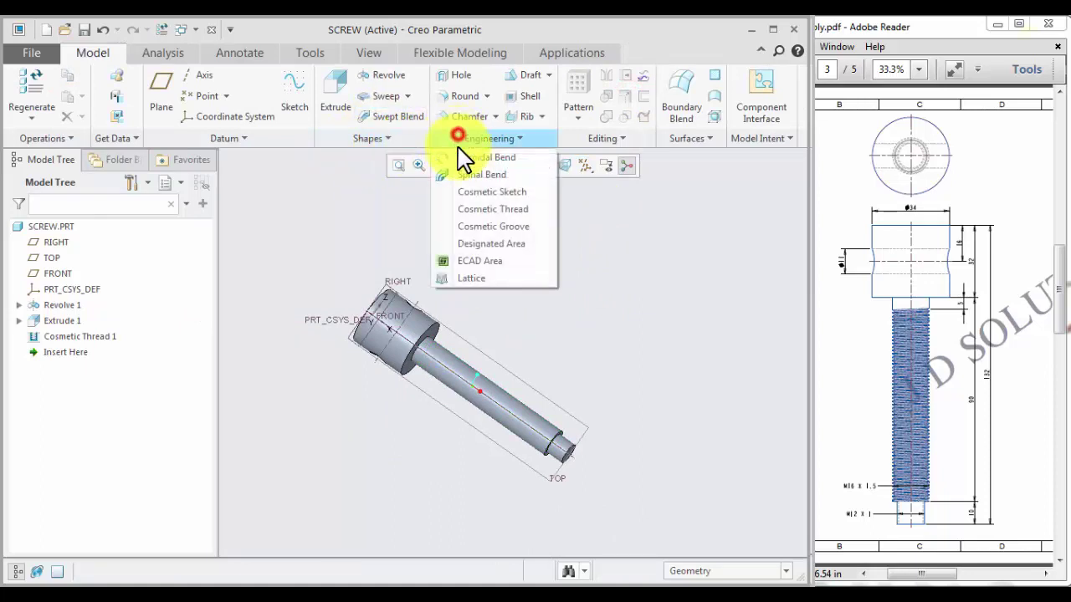
click(497, 212)
scroll(576, 484, up, 5)
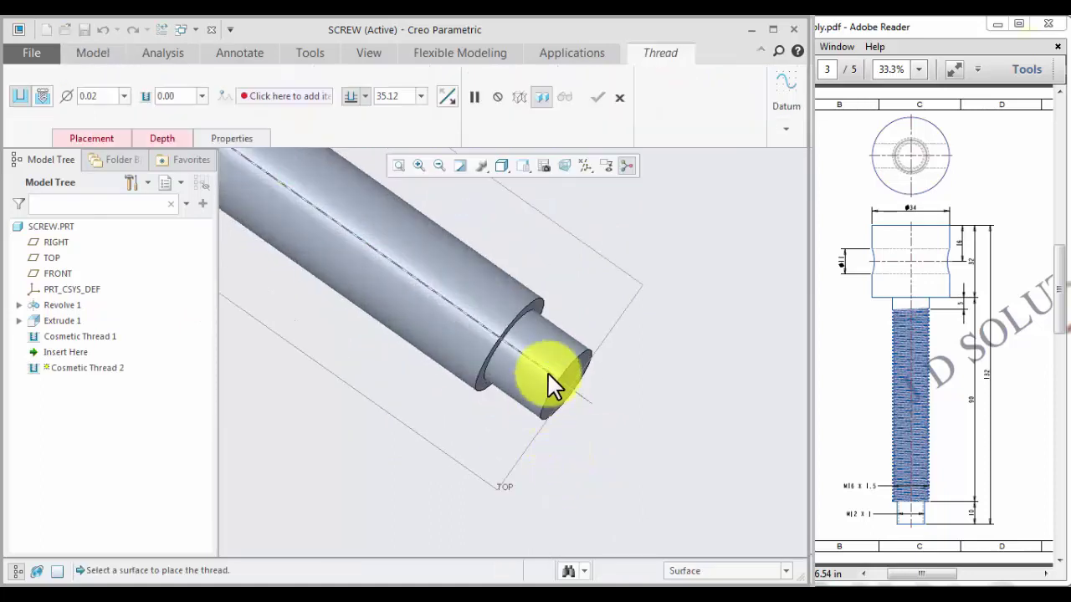
click(545, 333)
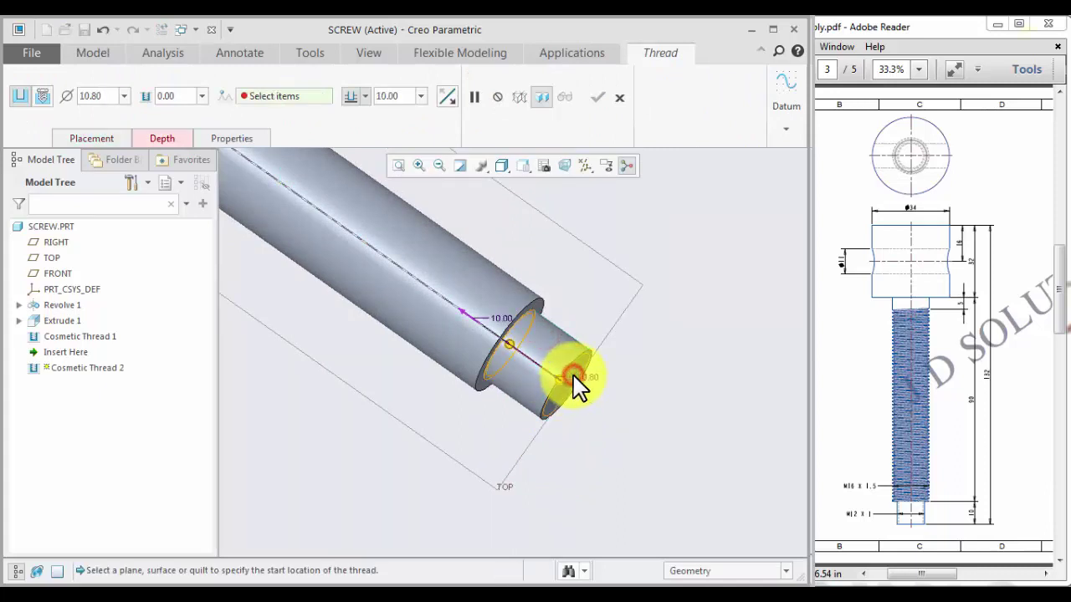
click(576, 380)
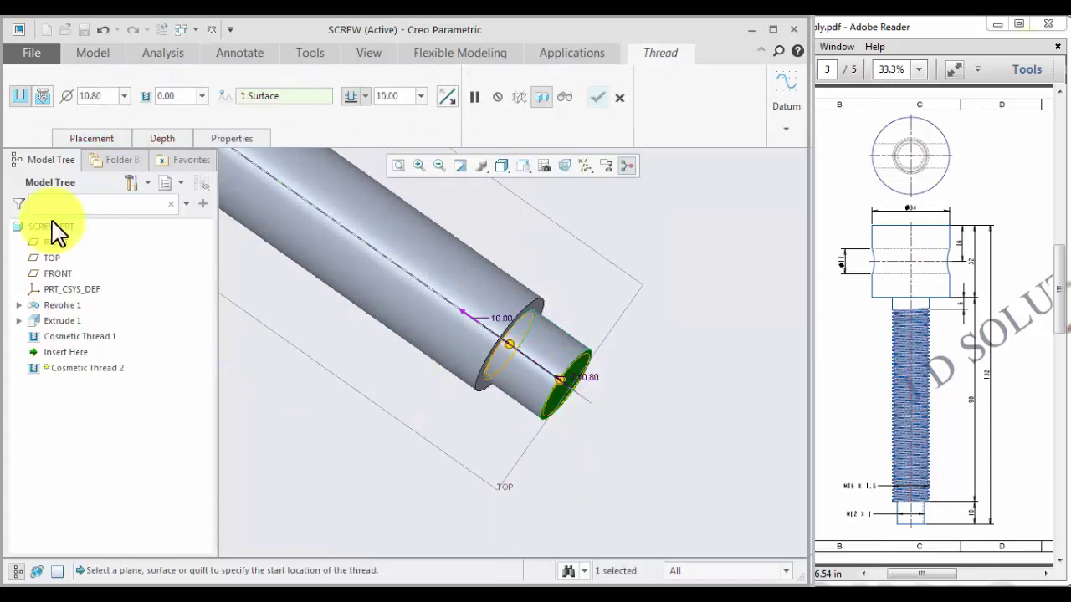
Make the tip thread a standard ISO M12x1 thread and complete it.
click(48, 97)
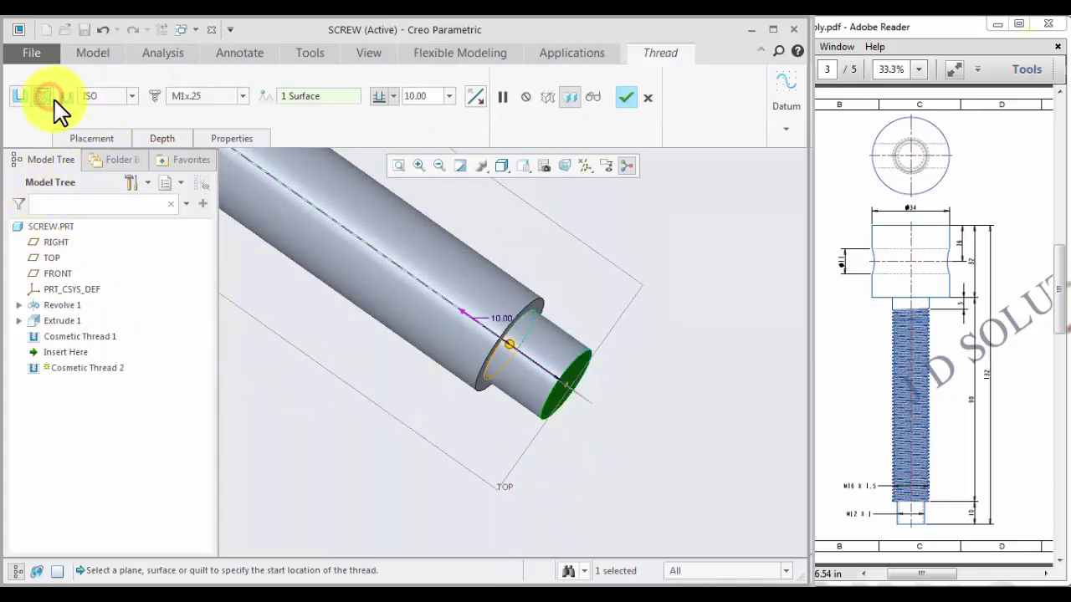
click(223, 93)
scroll(209, 341, down, 5)
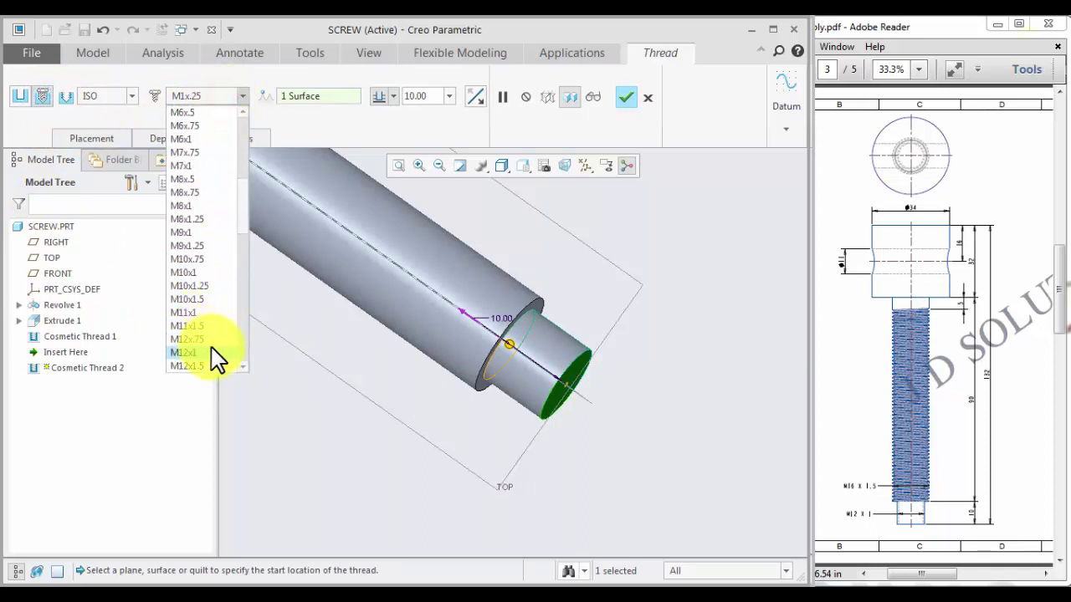
click(213, 350)
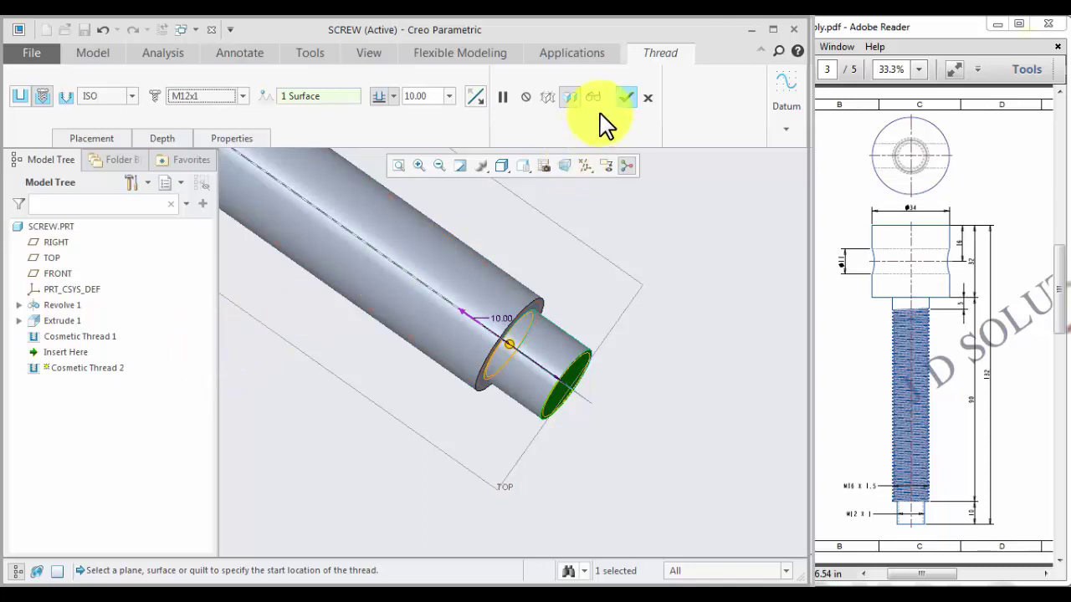
click(626, 98)
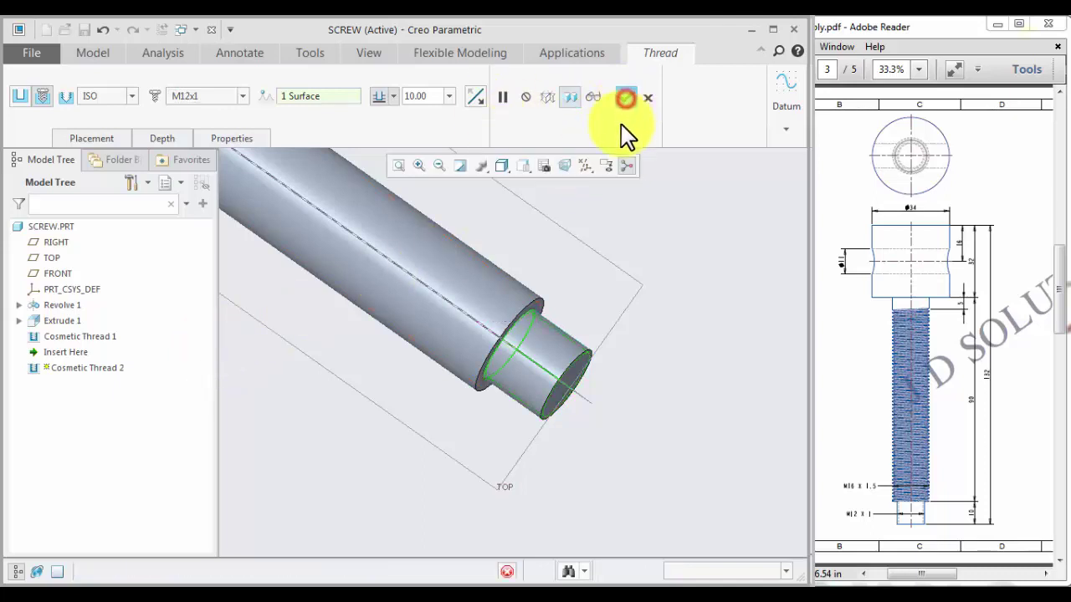
click(673, 460)
Hide all datum features and inspect the threaded shank of the screw.
key(ctrl+d)
middle_drag(617, 455, 438, 215)
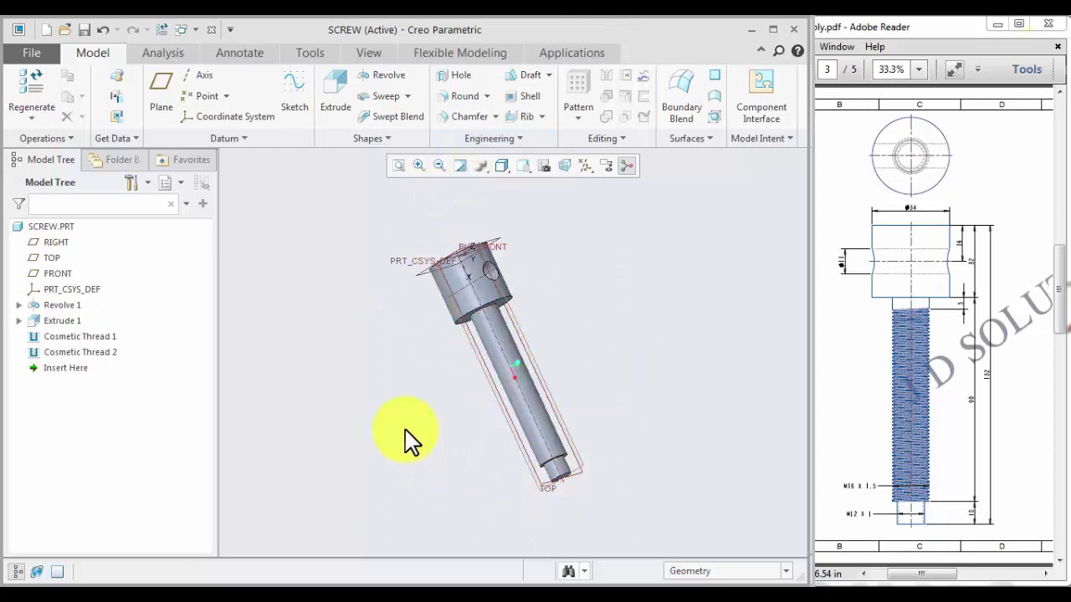
click(585, 166)
click(604, 238)
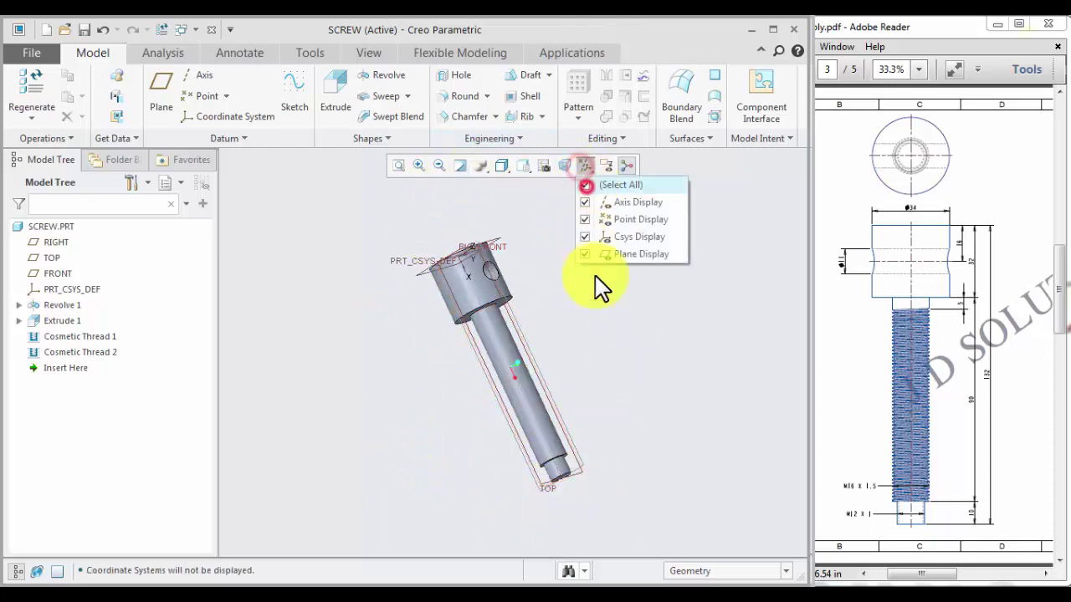
click(604, 255)
click(634, 385)
scroll(548, 464, down, 3)
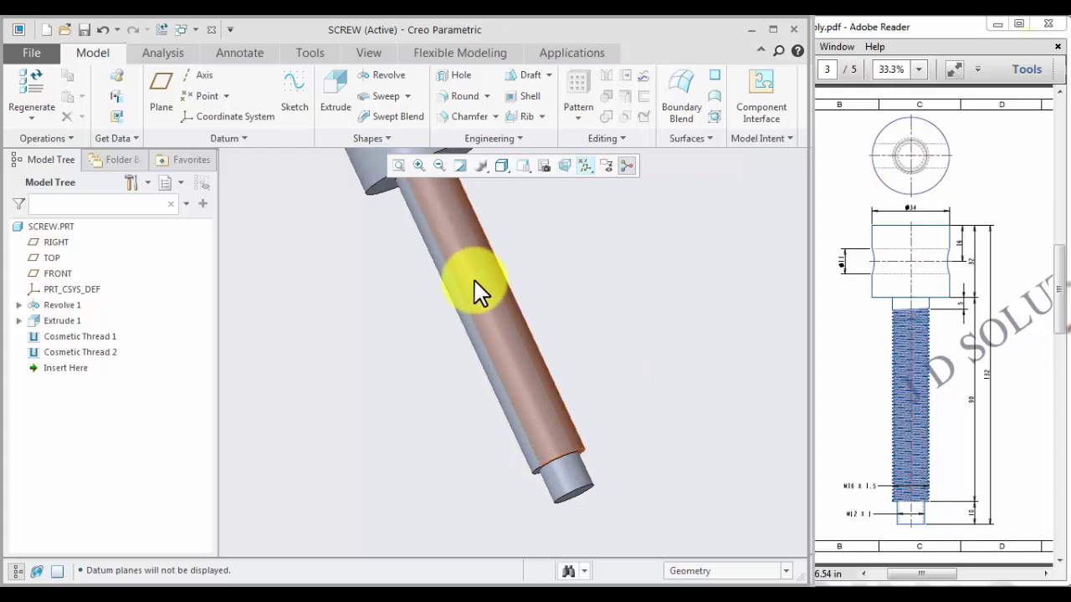
click(477, 282)
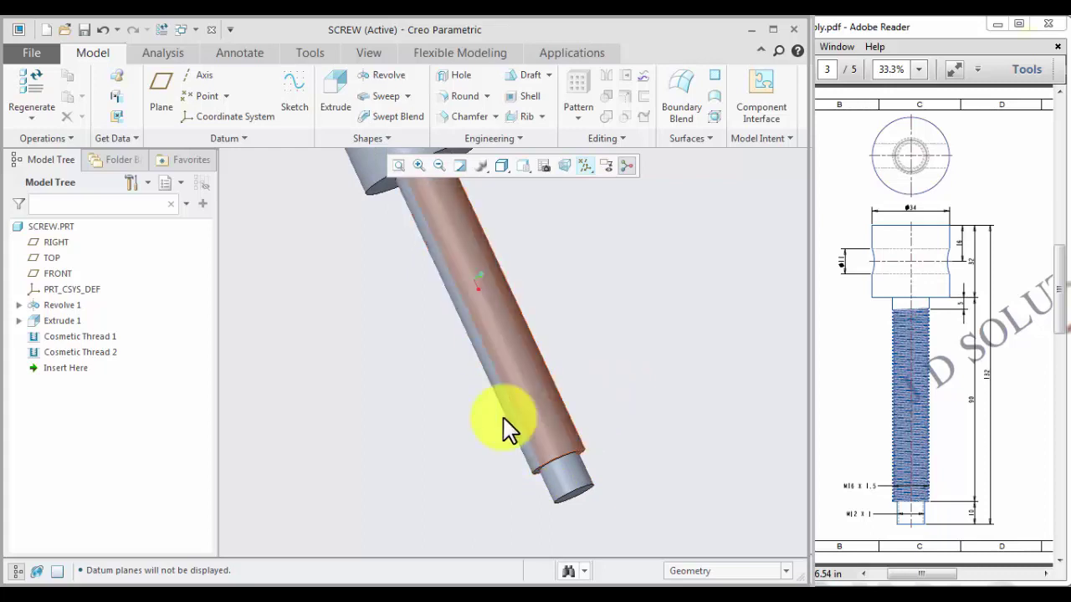
click(643, 349)
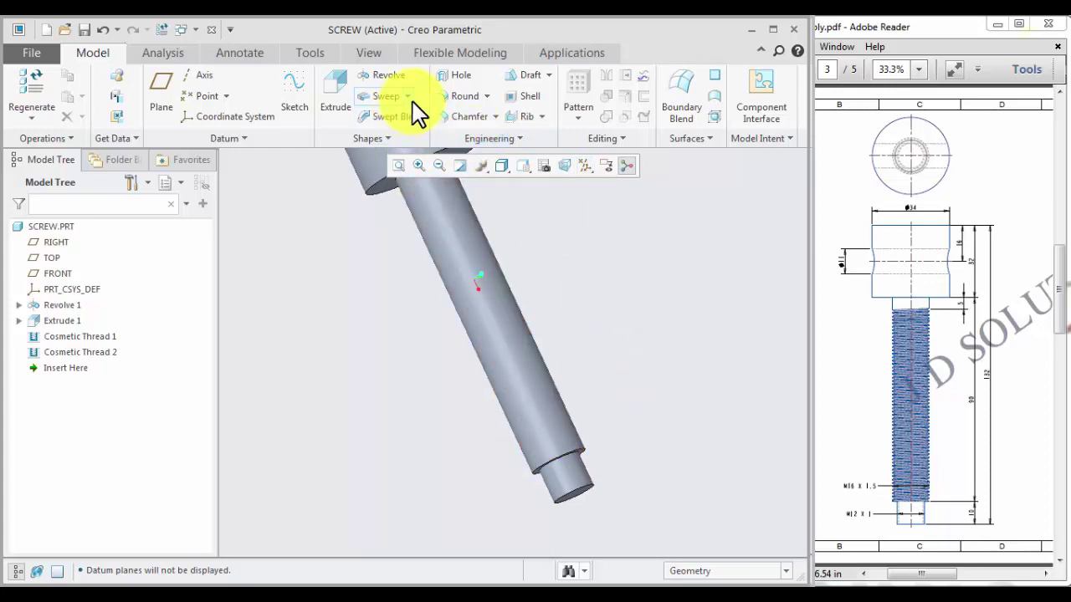
Start a helical sweep and show all datum features.
click(407, 96)
click(421, 134)
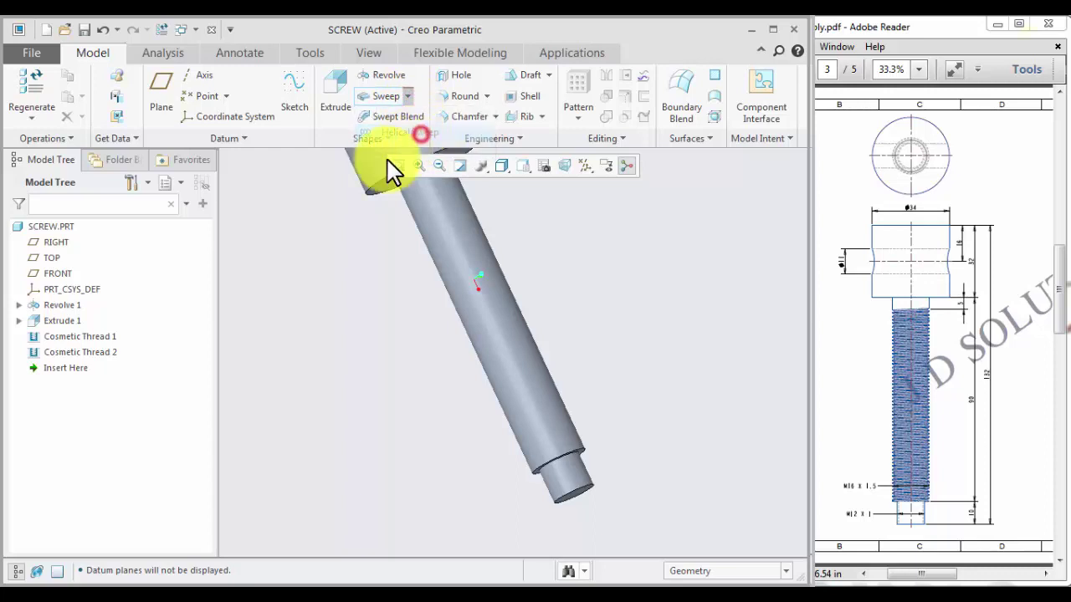
click(581, 165)
click(588, 188)
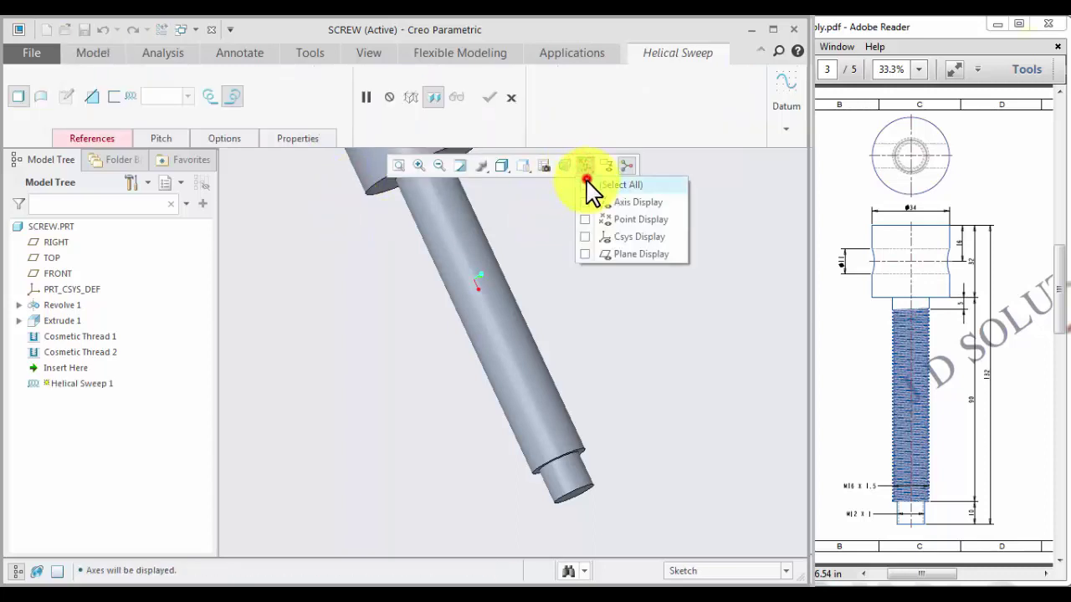
click(658, 339)
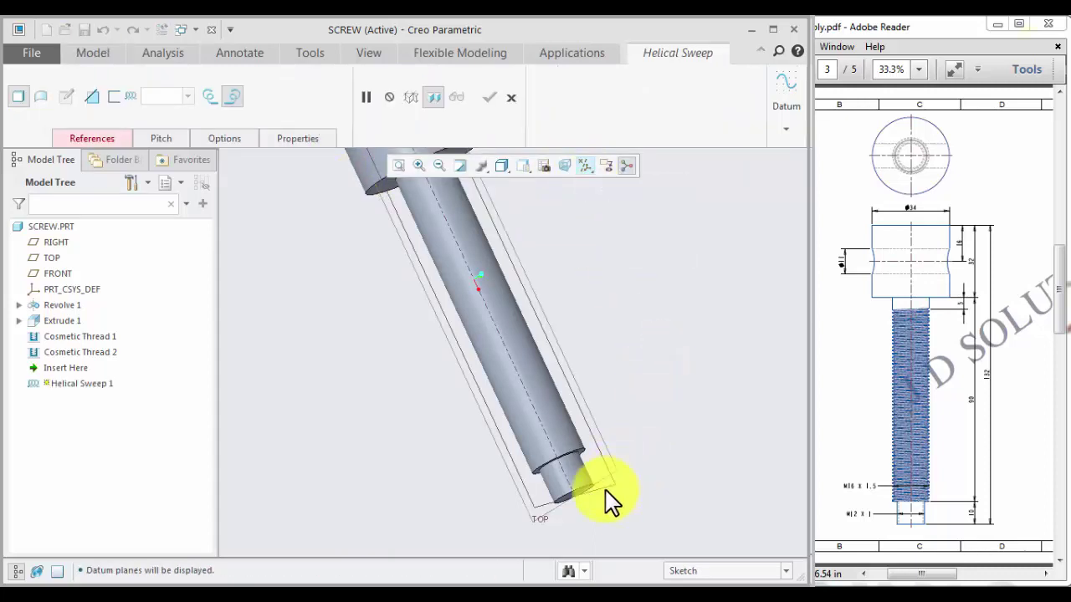
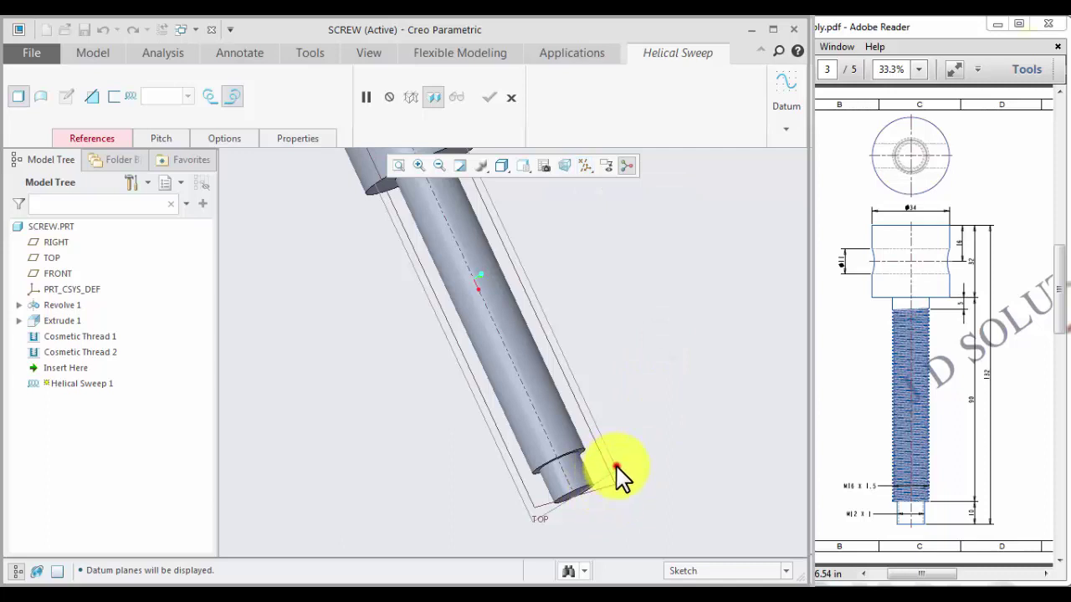
Define the helix sweep profile as an internal sketch on the FRONT plane, with RIGHT as the Bottom orientation reference.
scroll(622, 466, down, 3)
click(102, 139)
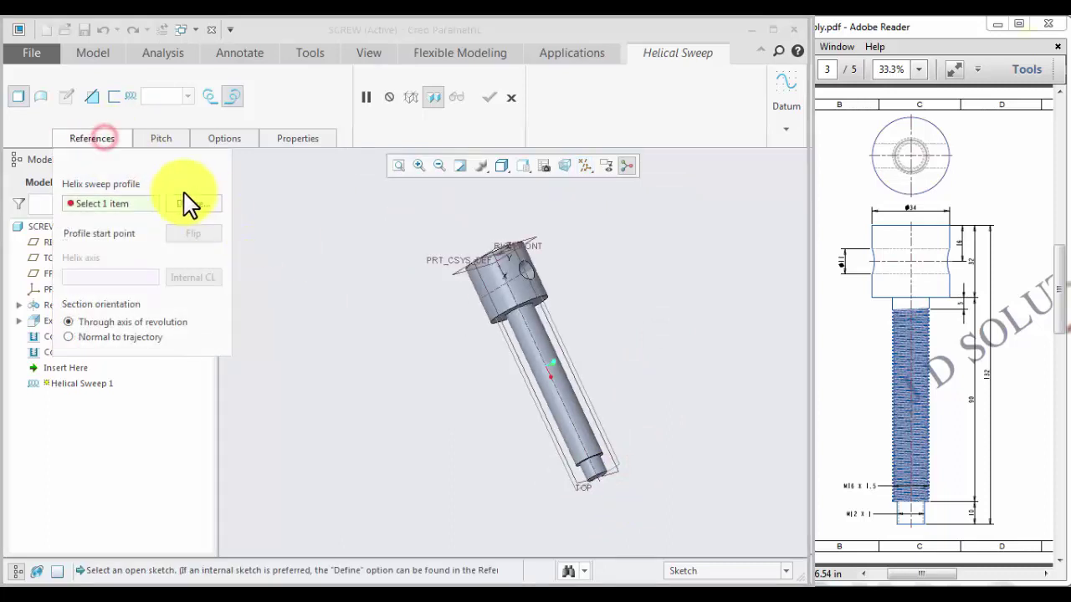
click(189, 205)
scroll(560, 490, up, 3)
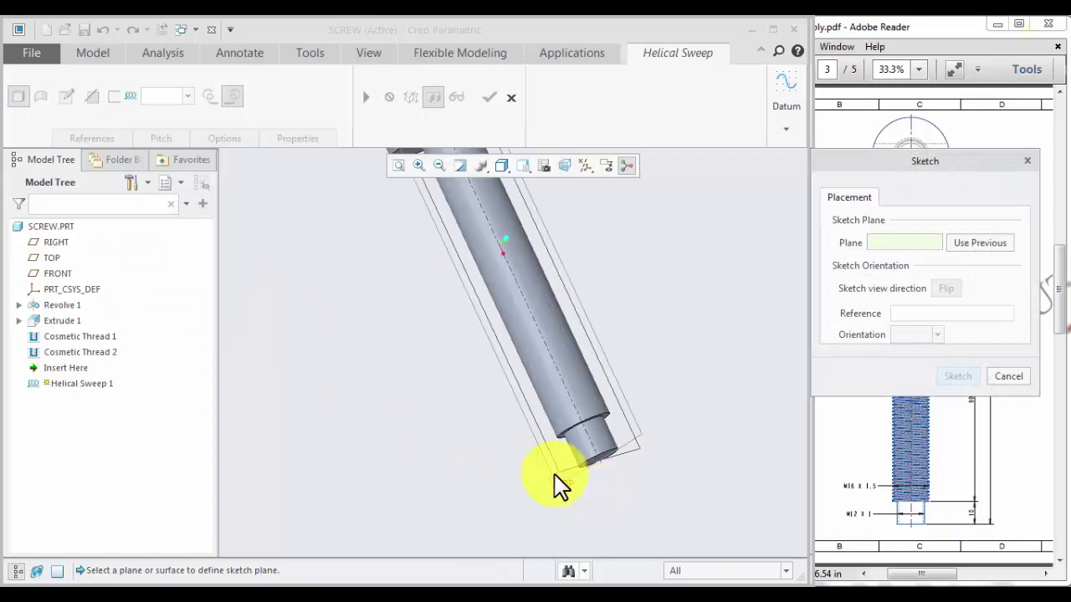
click(559, 479)
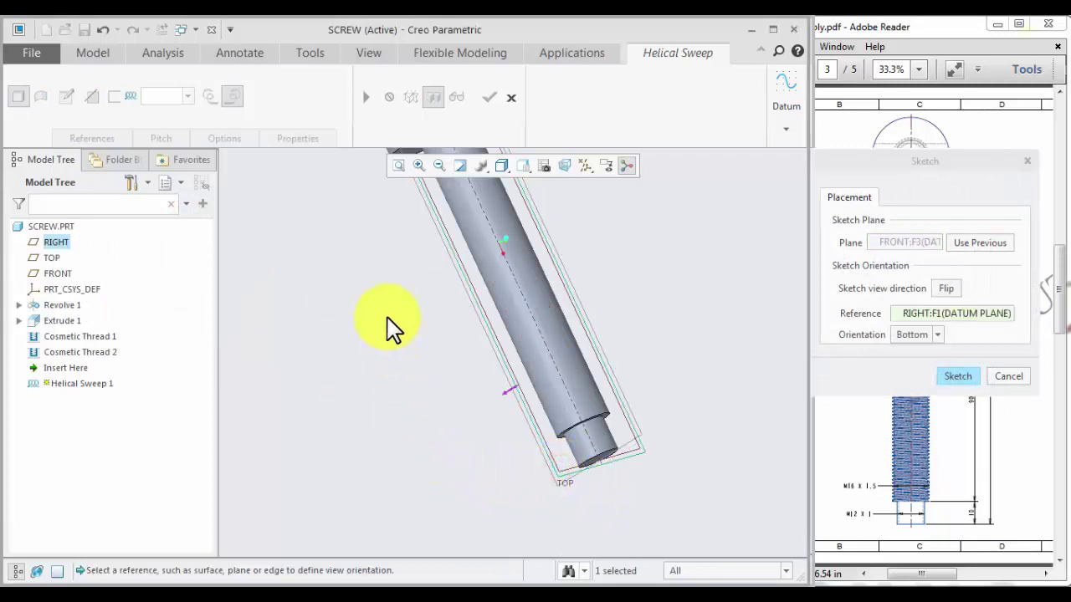
click(963, 378)
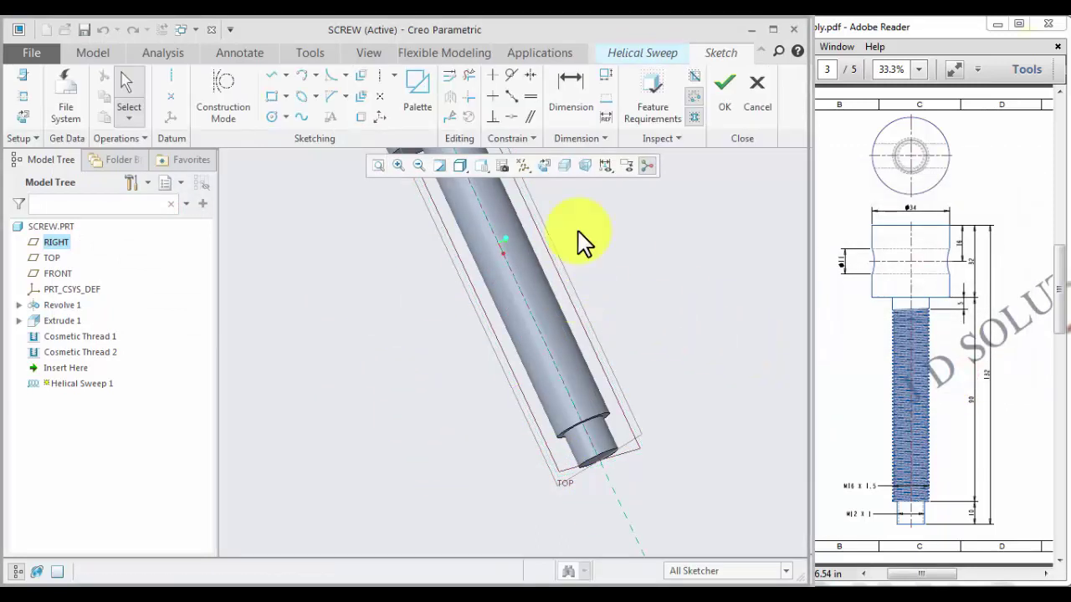
Orient the helix profile sketch to 2D and add both shank silhouette edges and the shank's lower shoulder as sketch references.
click(542, 166)
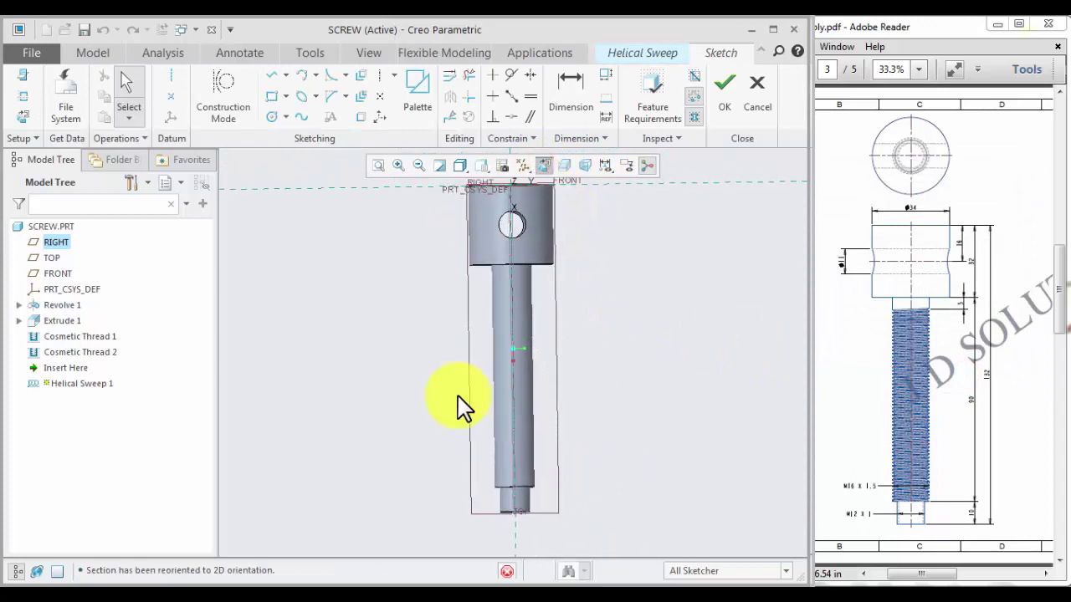
right_click(373, 351)
click(421, 407)
scroll(521, 478, up, 3)
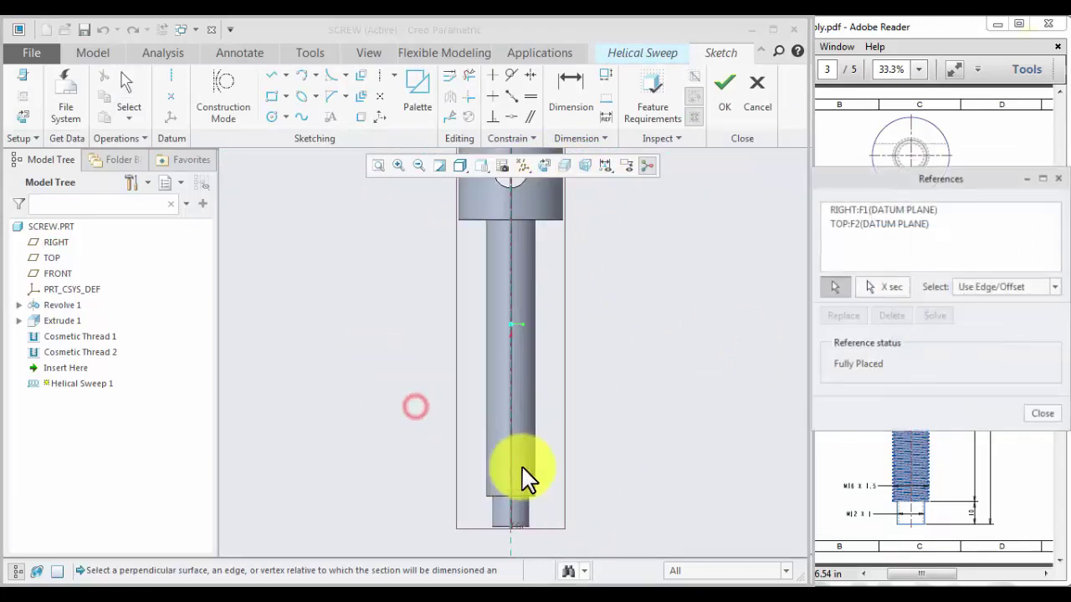
click(465, 471)
click(479, 511)
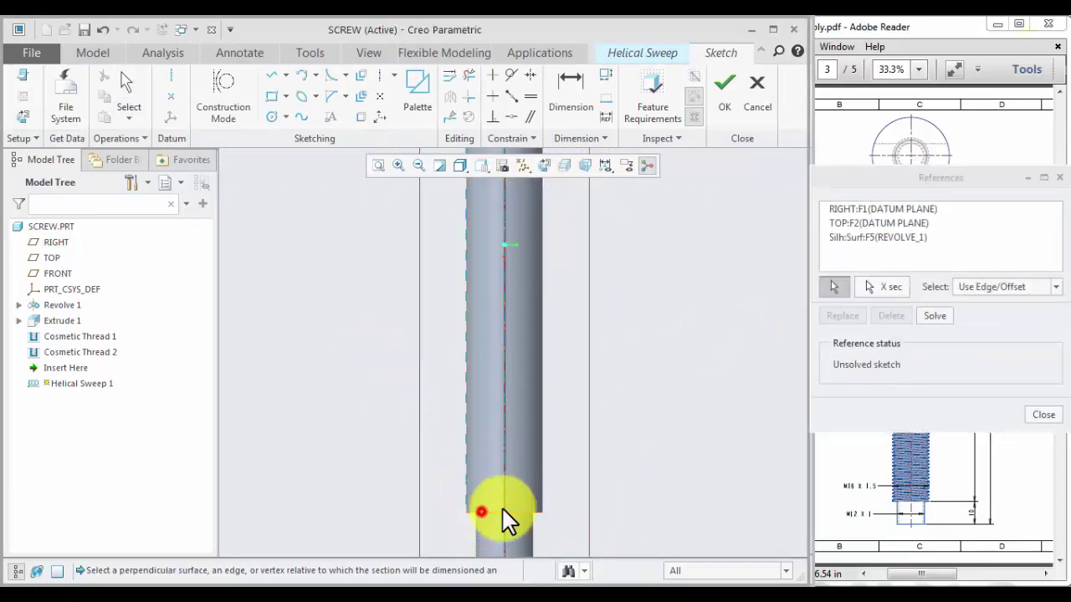
click(542, 493)
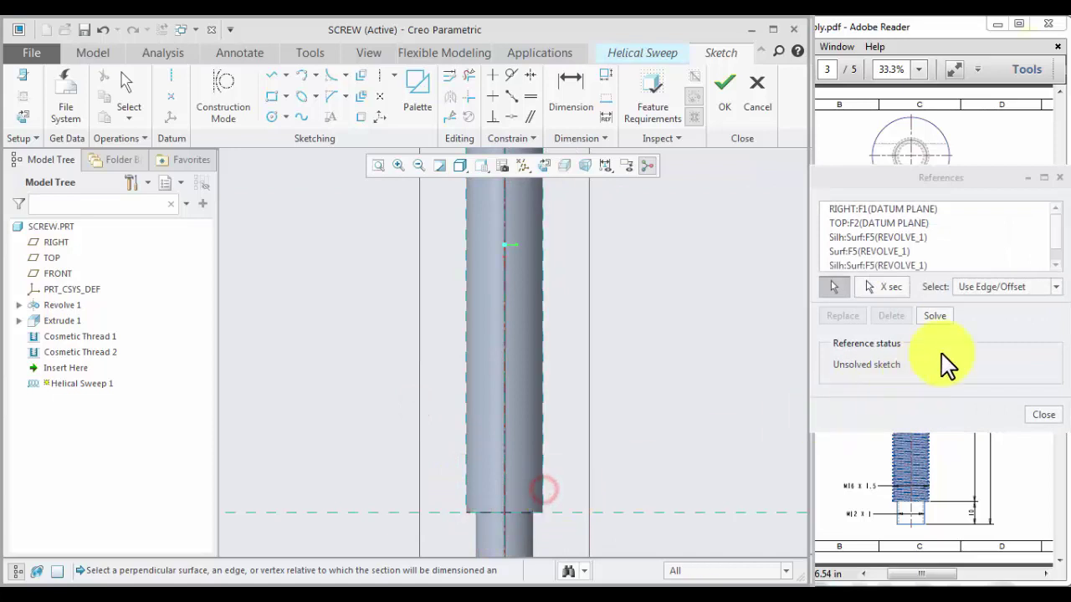
click(933, 316)
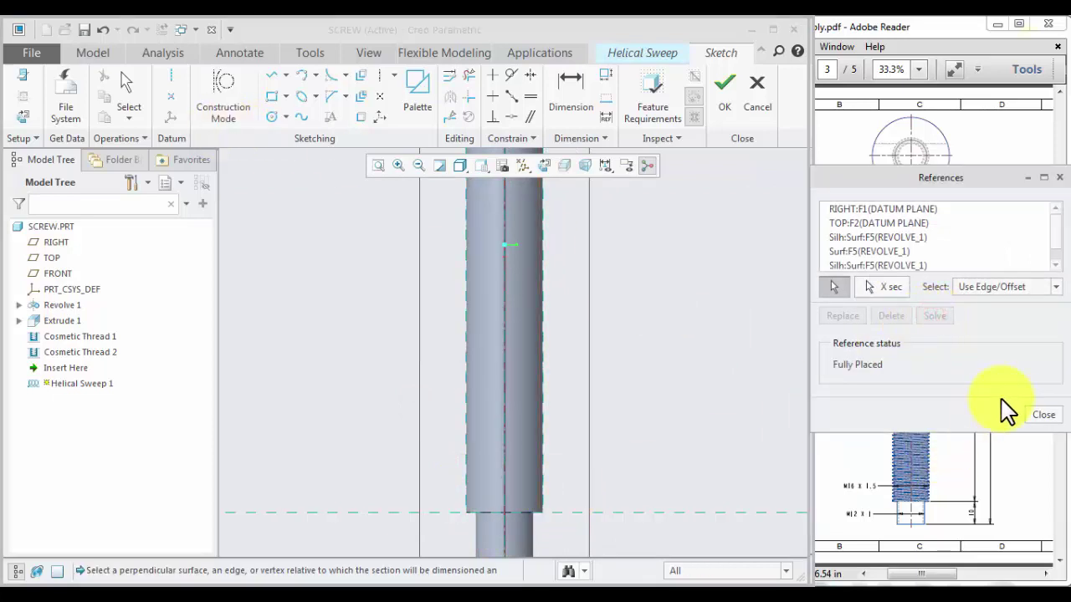
click(1042, 416)
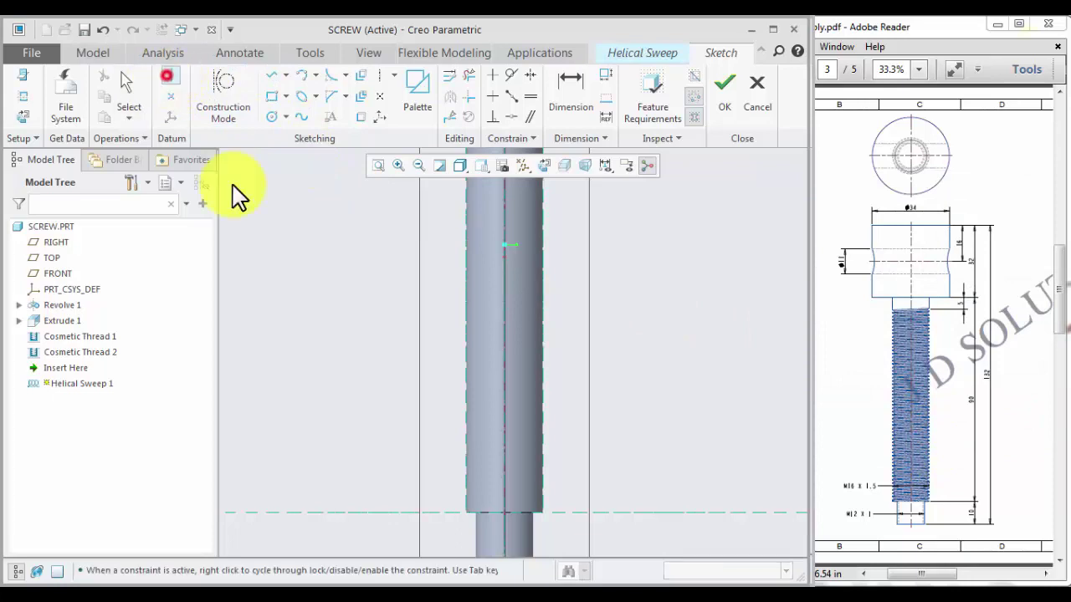
Sketch a centerline along the screw axis and a profile line about 78 mm long up the shank's silhouette edge from the lower shoulder.
click(505, 512)
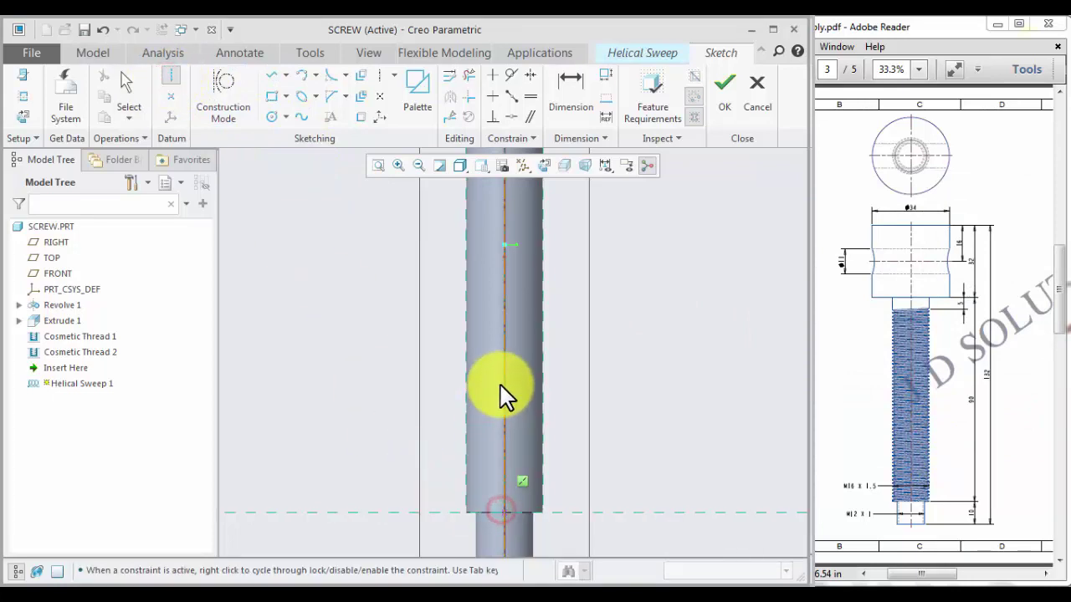
middle_click(632, 420)
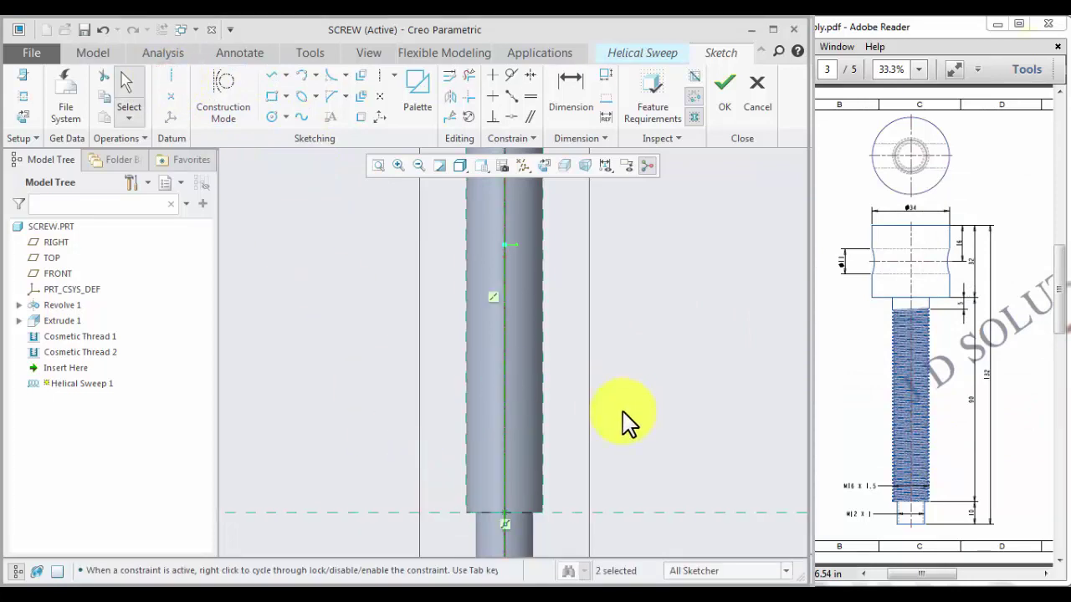
click(264, 73)
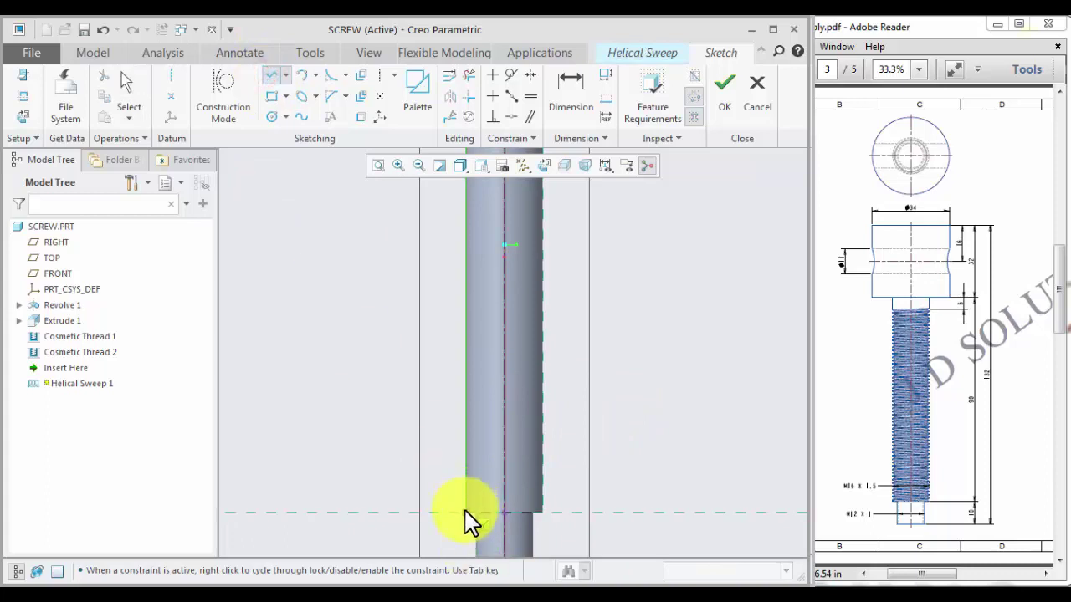
click(465, 511)
scroll(436, 516, down, 2)
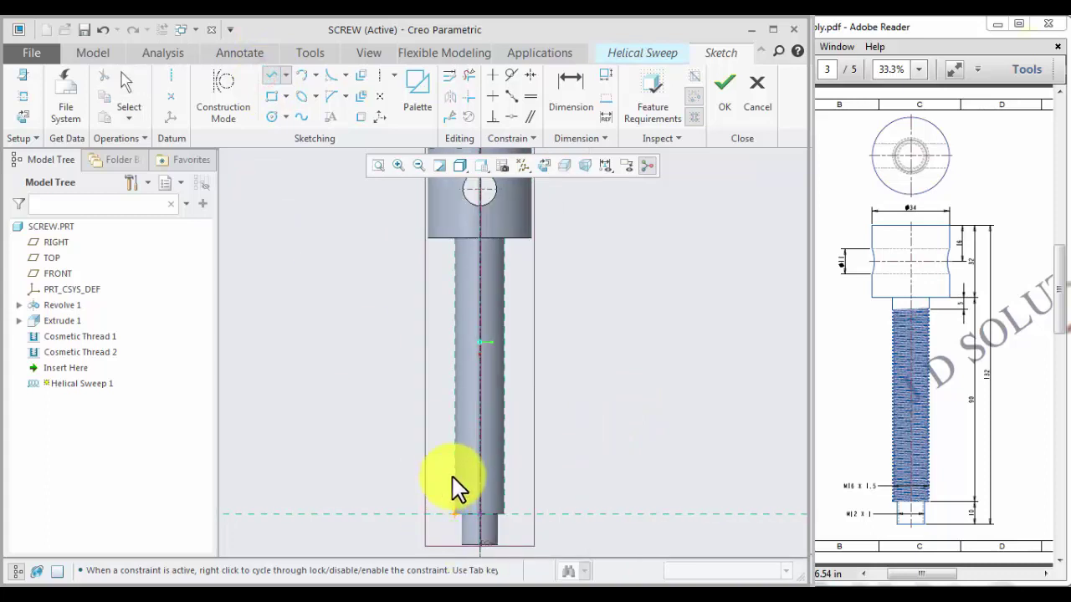
click(461, 260)
scroll(459, 265, up, 2)
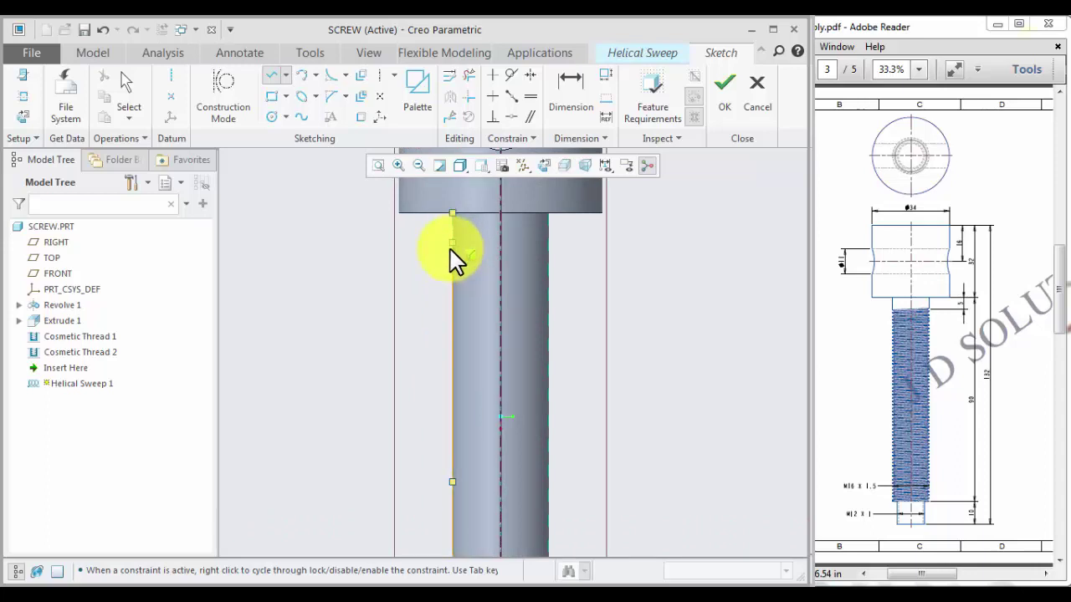
middle_click(449, 293)
middle_click(390, 342)
scroll(390, 342, down, 2)
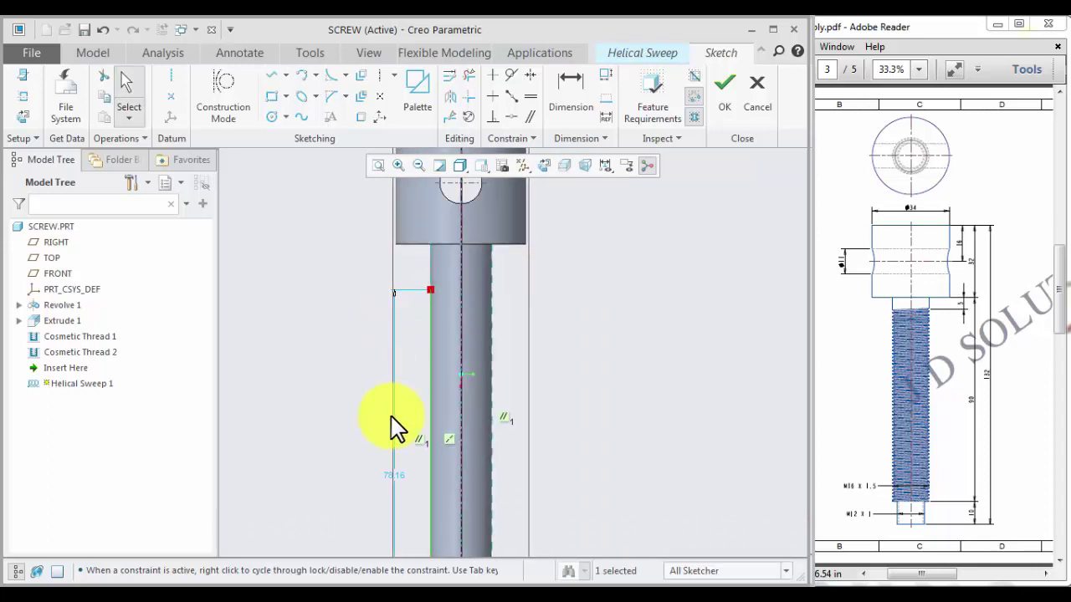
Set the profile line's length to 85 mm and finish the helix profile sketch.
click(394, 481)
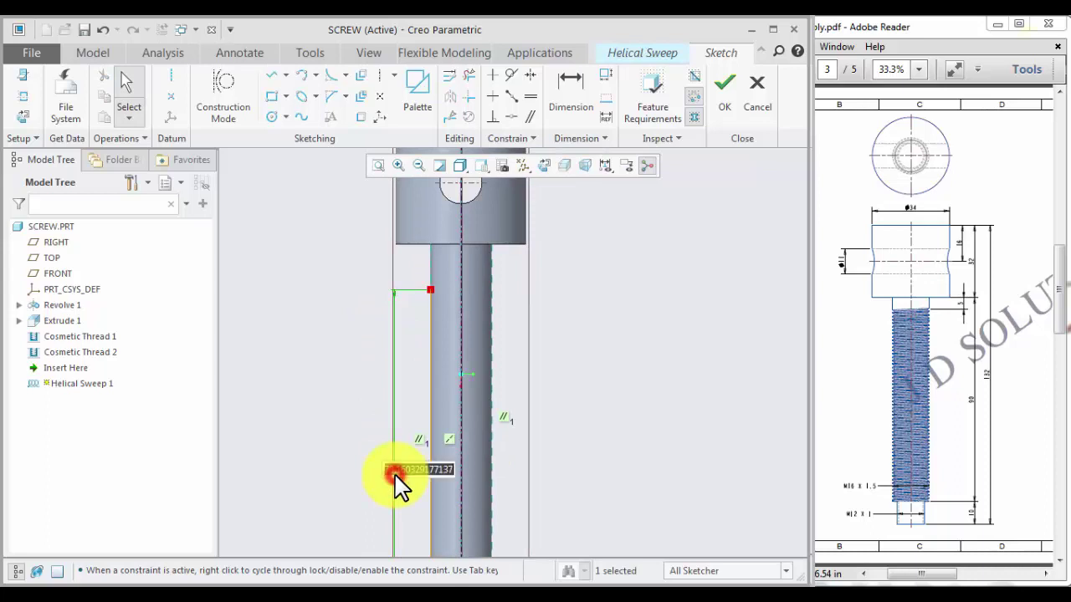
key(Return)
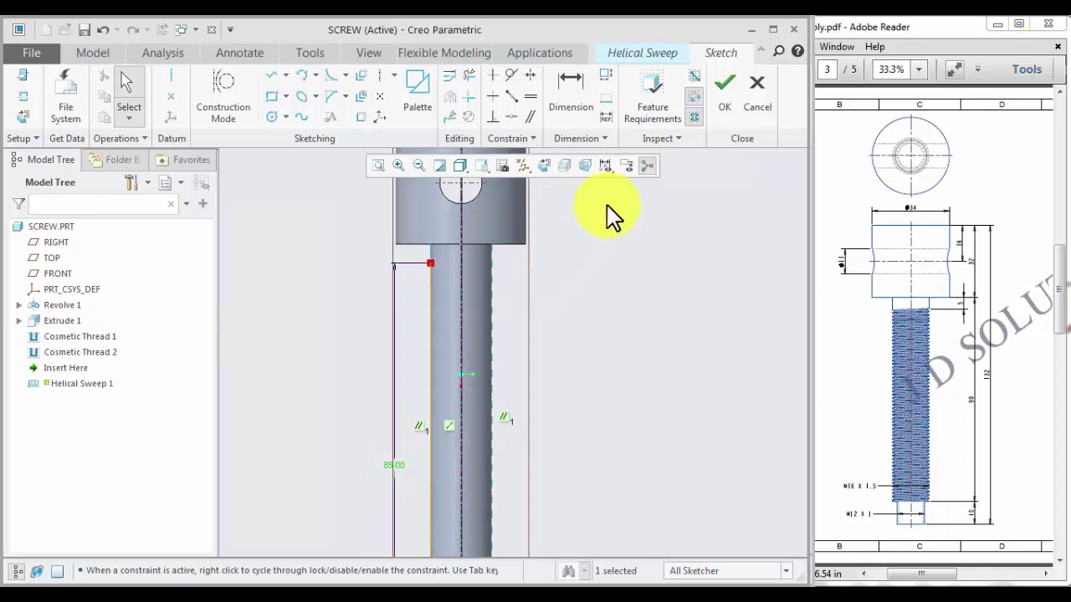
click(727, 101)
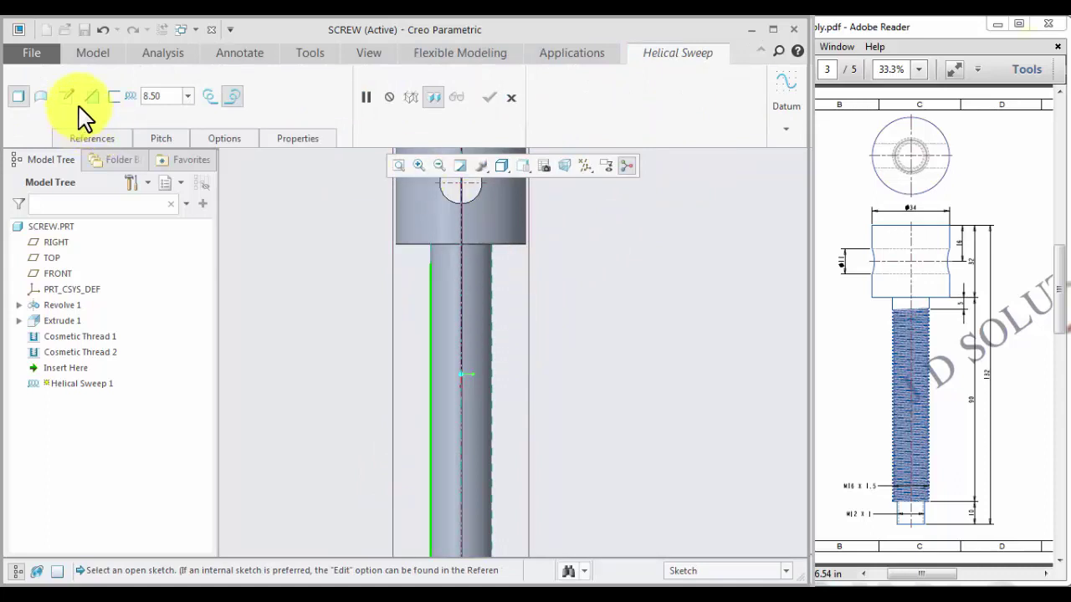
Open the sweep section sketch in 2D orientation and draw a horizontal centerline through the helix start point at the shoulder corner.
click(67, 96)
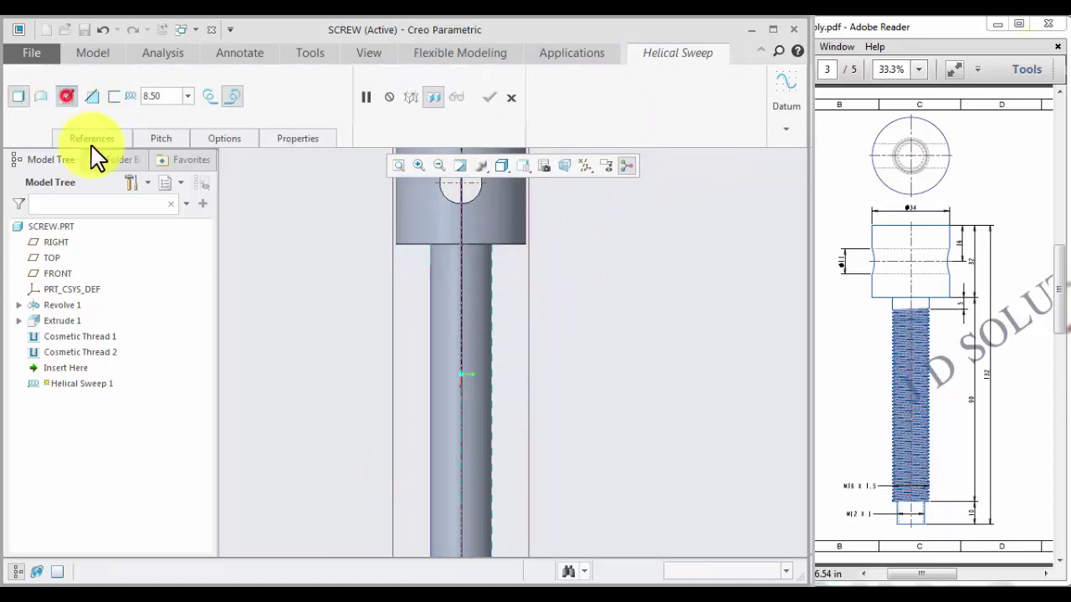
click(545, 168)
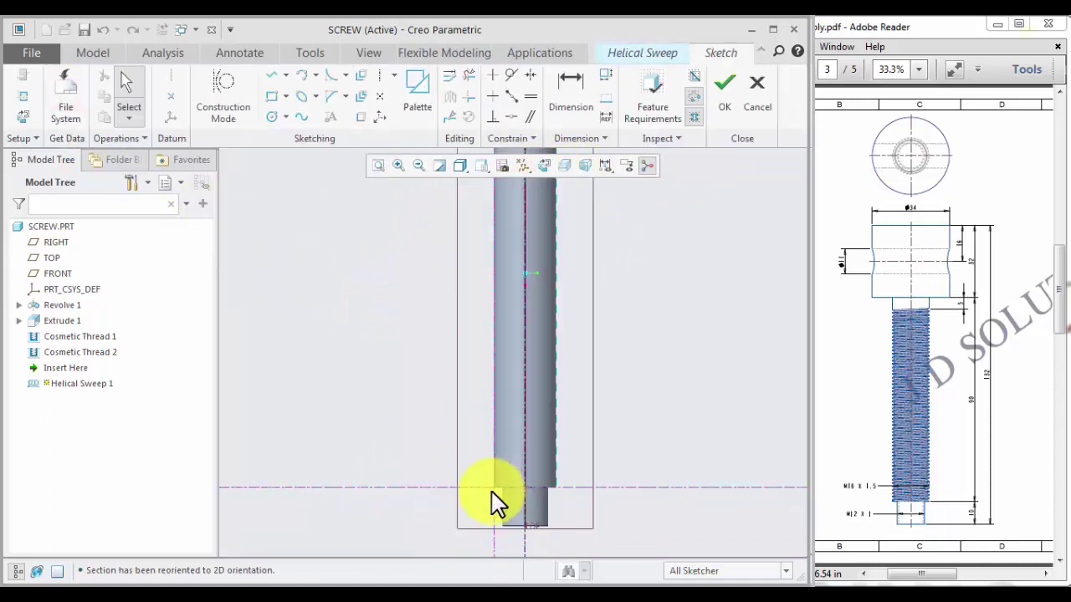
scroll(495, 502, down, 6)
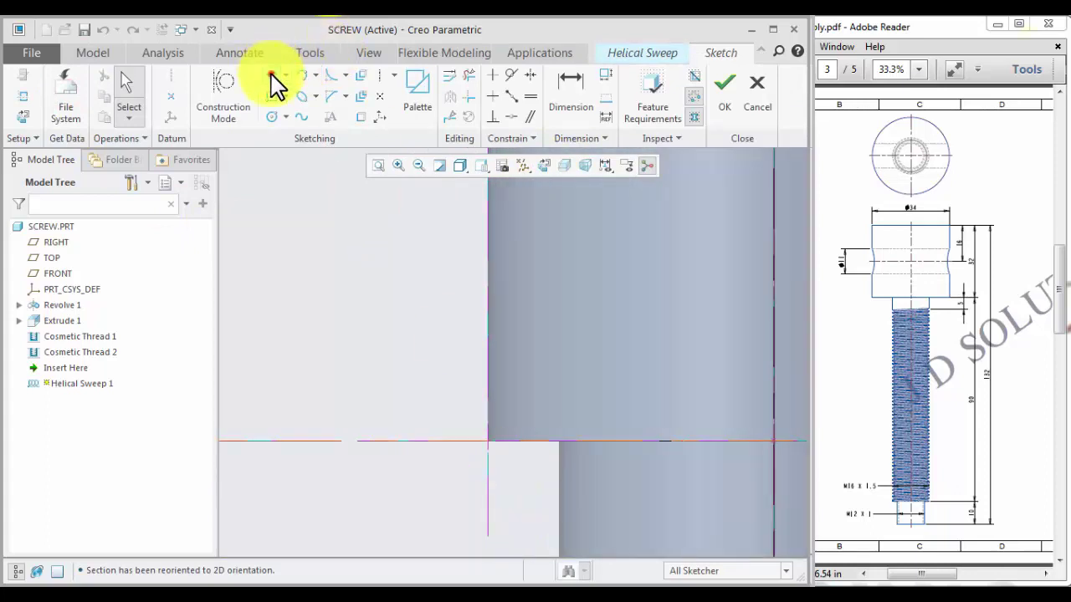
click(273, 77)
scroll(488, 454, down, 2)
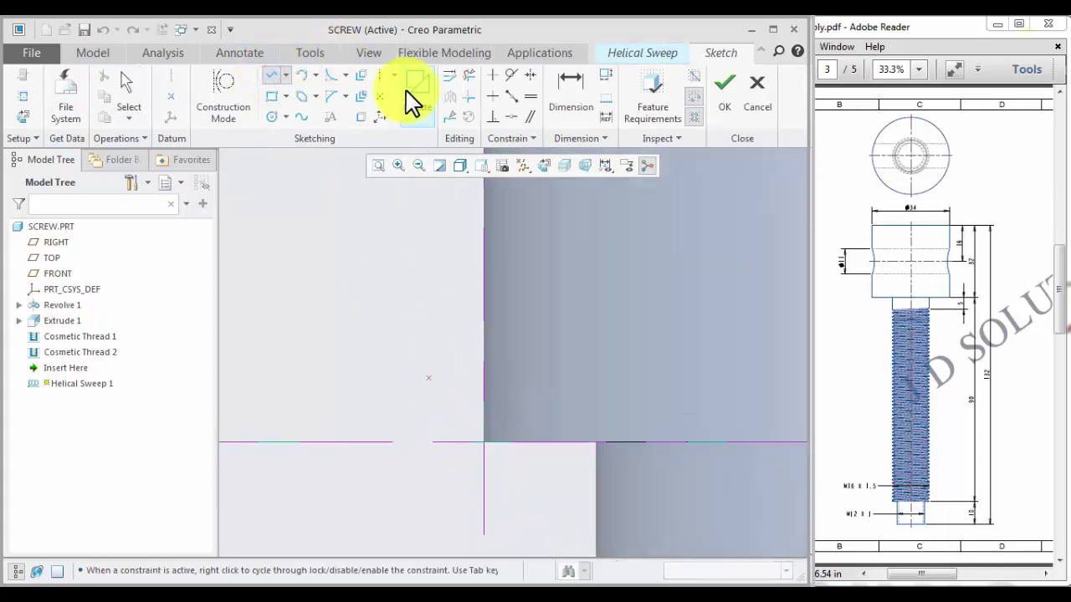
click(382, 76)
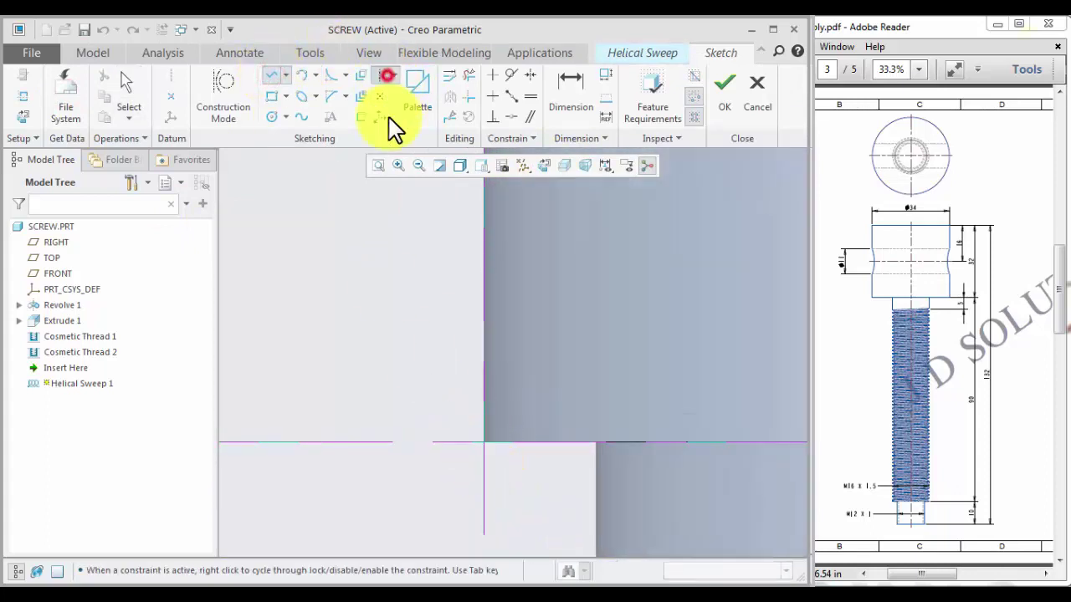
click(485, 443)
click(523, 442)
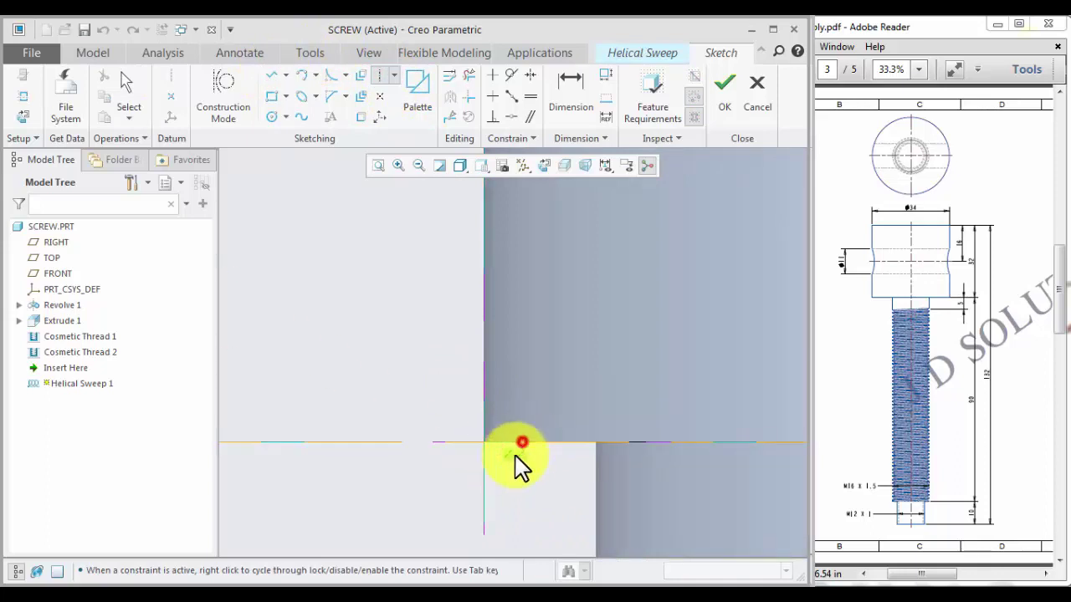
middle_click(510, 533)
Sketch a closed triangular thread section with its base on the shank edge and its tip pointing inward on the horizontal centerline.
click(273, 75)
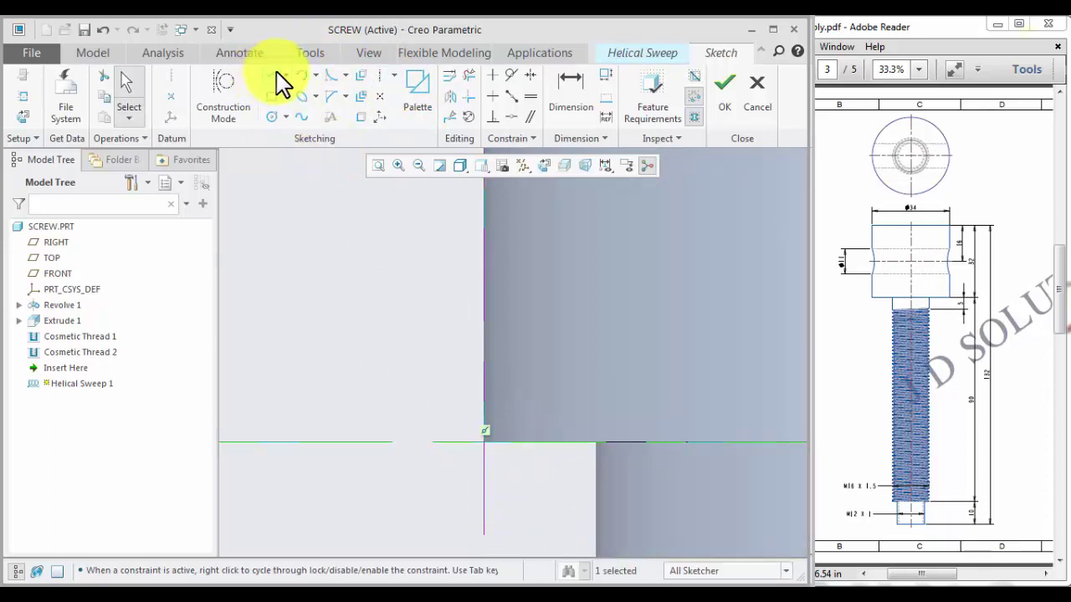
click(486, 464)
click(481, 420)
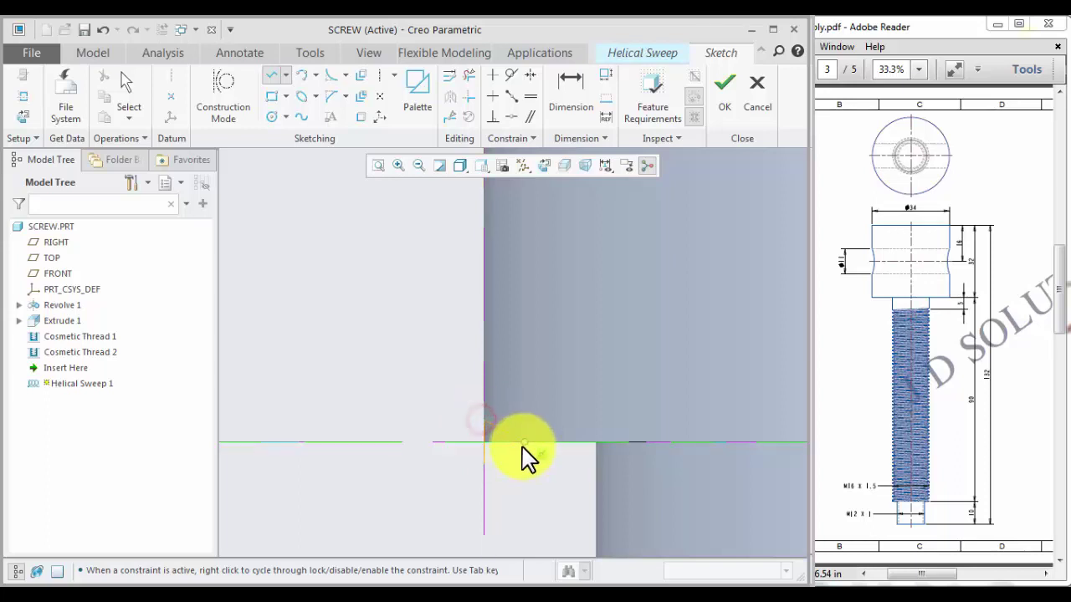
click(521, 445)
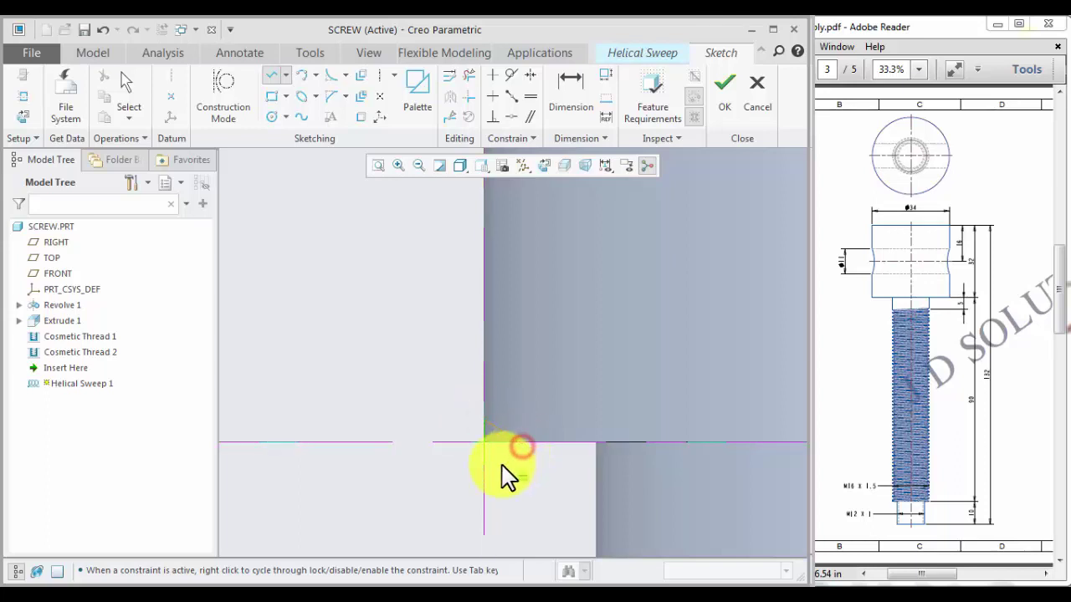
middle_click(533, 511)
Set the triangle's base to 1 mm and dimension the angle between its two sloping sides as 60 degrees.
scroll(514, 468, up, 5)
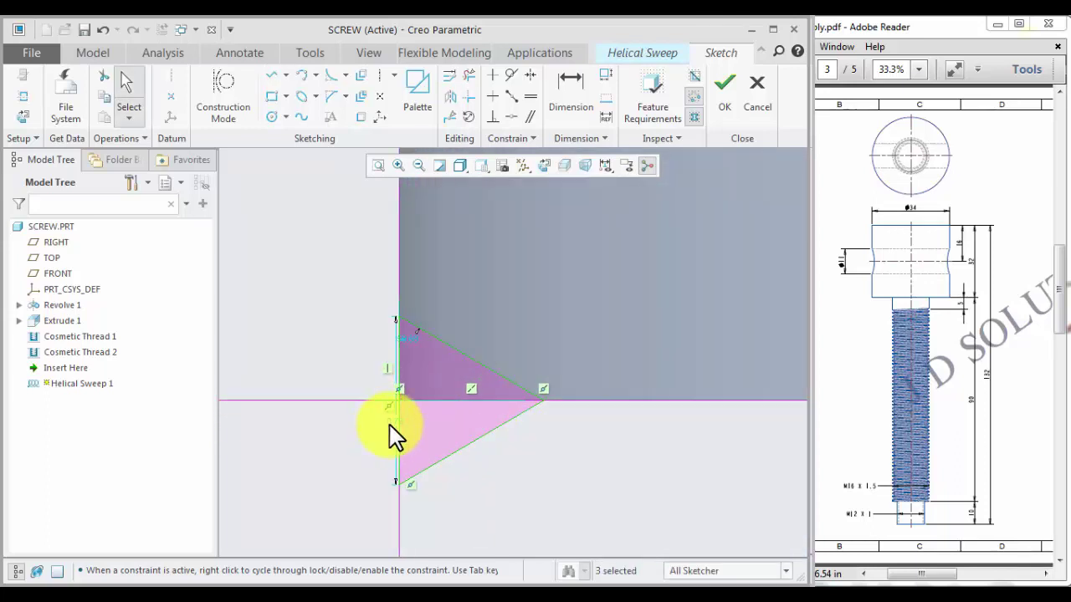
click(390, 423)
text(1)
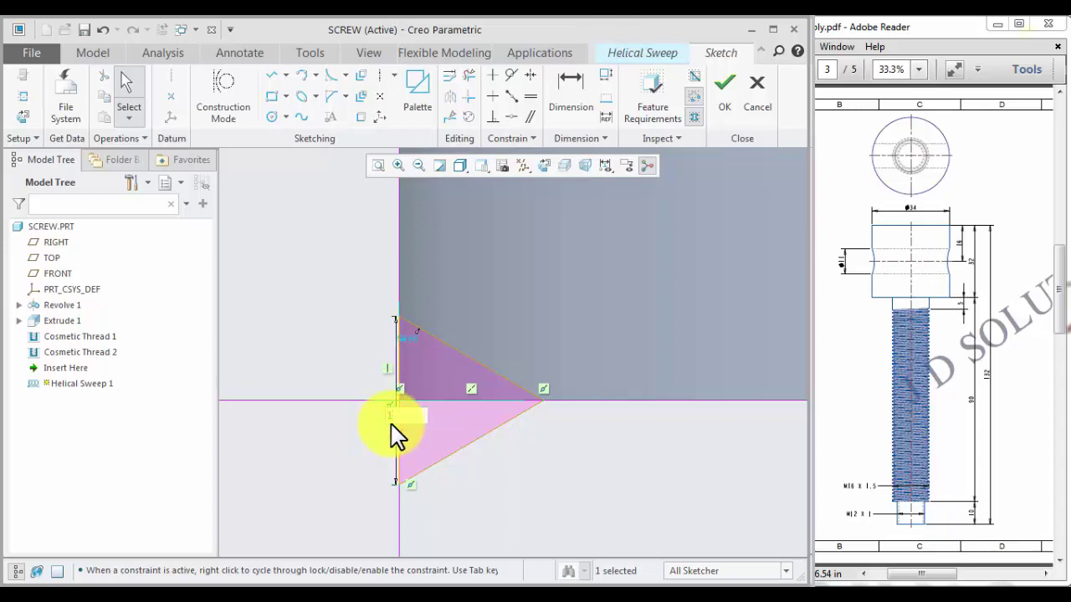
key(Return)
click(571, 88)
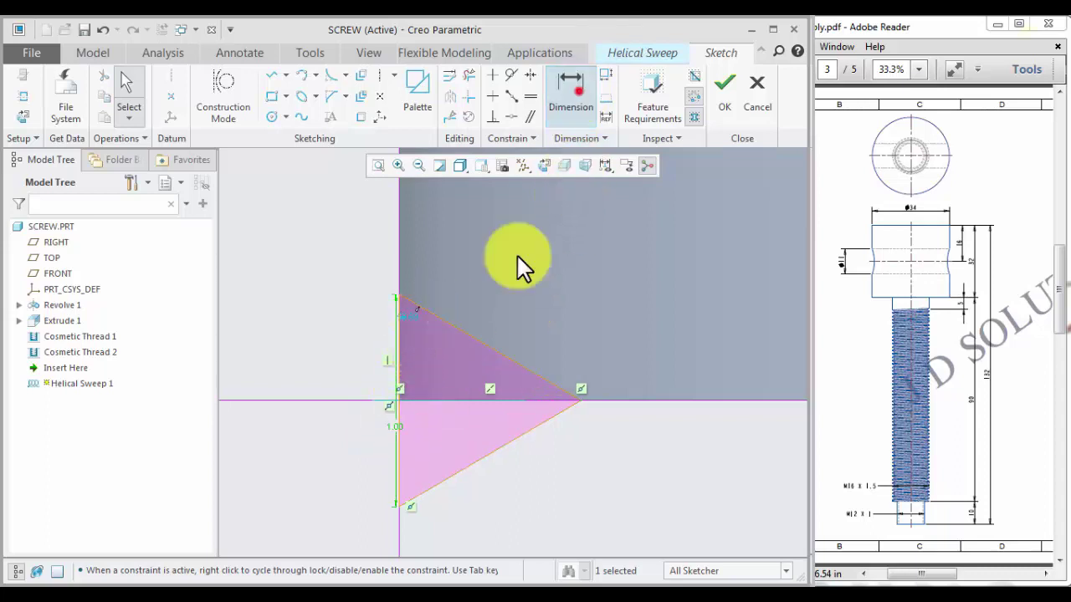
click(513, 359)
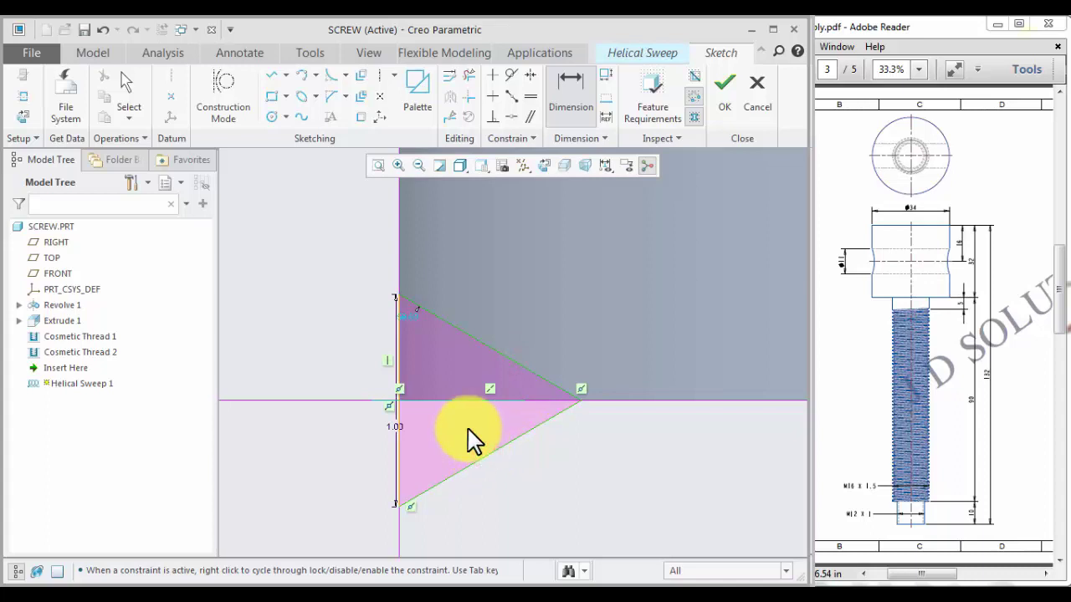
key(Return)
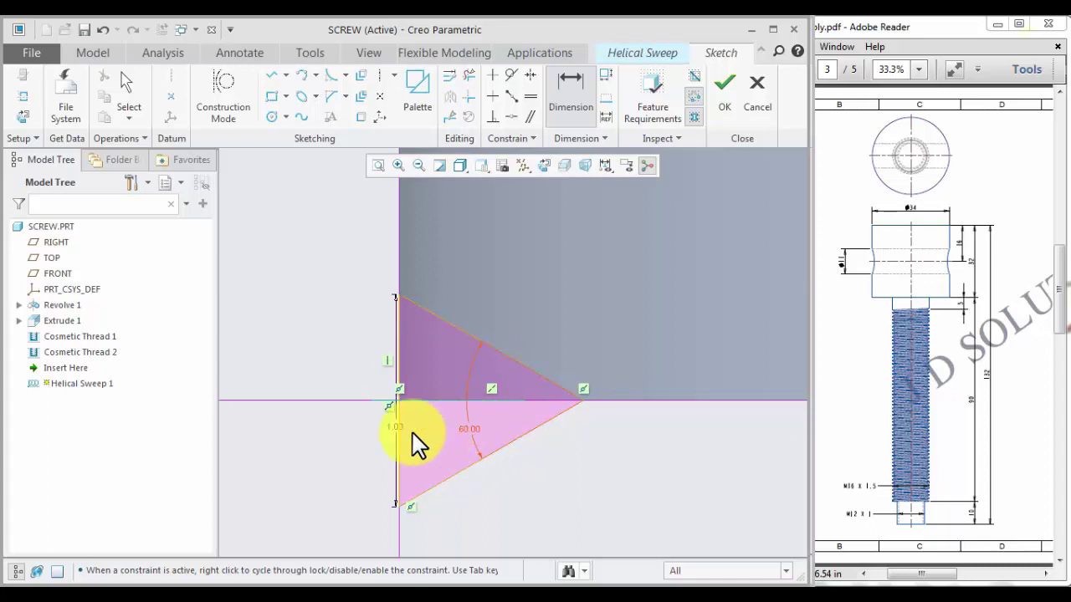
Add a reference dimension from the triangle's tip to the screw axis.
scroll(296, 406, down, 3)
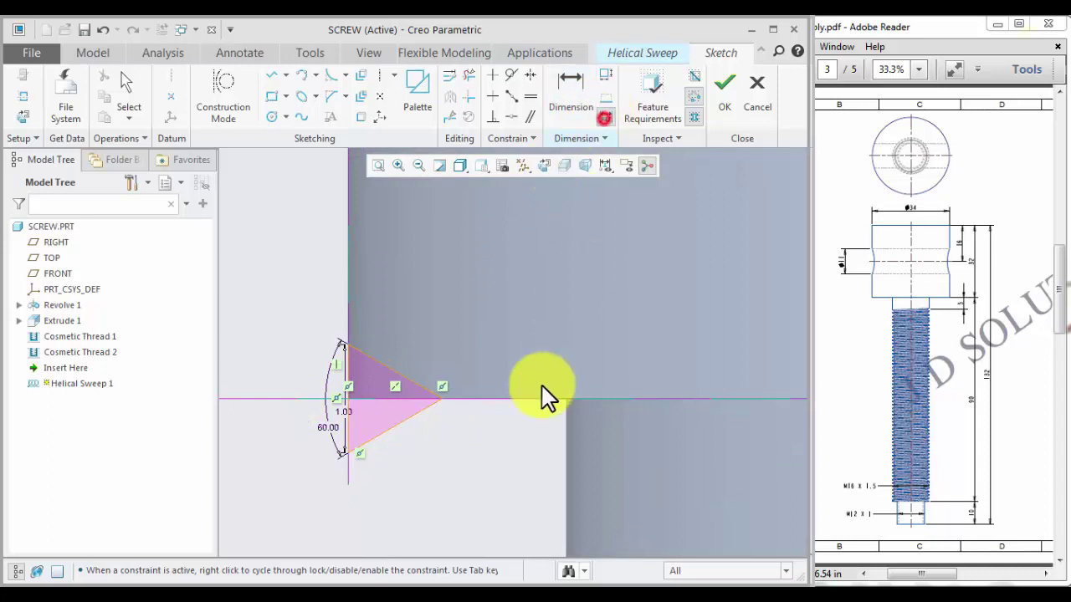
click(442, 395)
scroll(434, 456, down, 3)
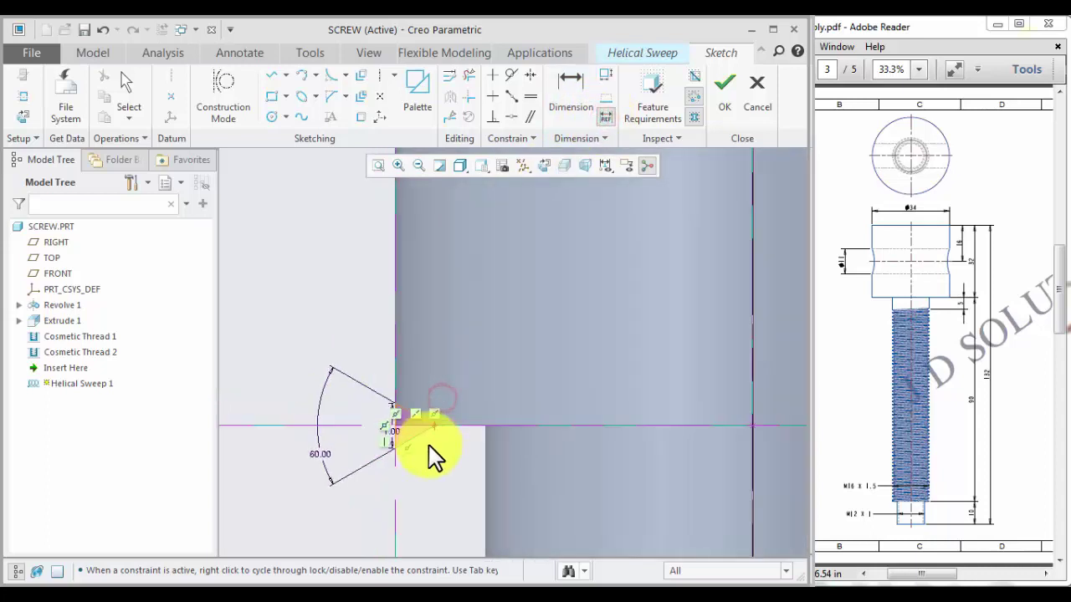
click(753, 400)
middle_click(604, 505)
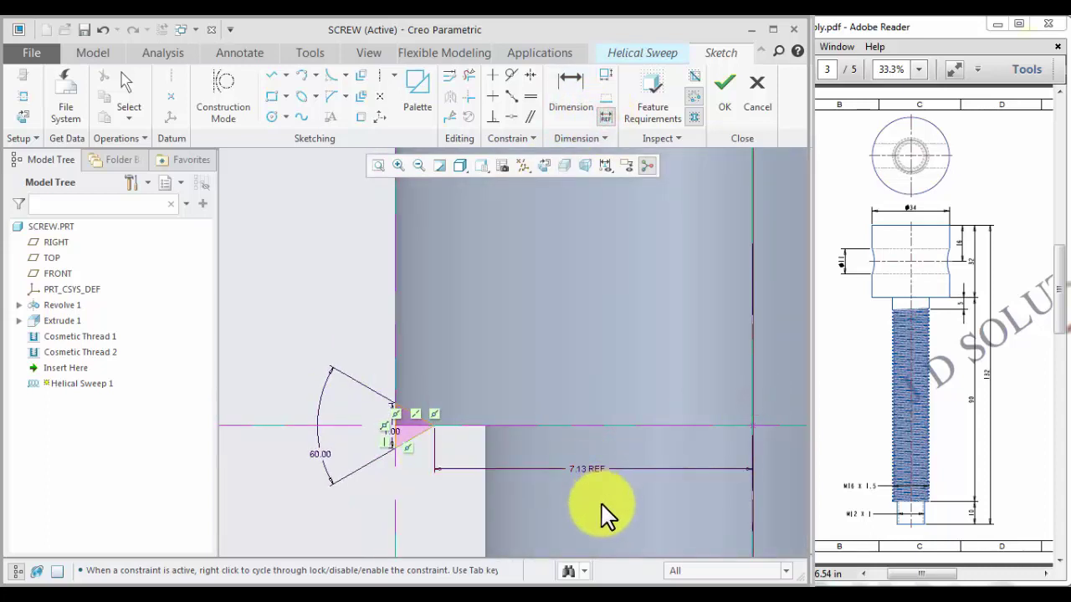
middle_click(602, 513)
scroll(418, 452, up, 2)
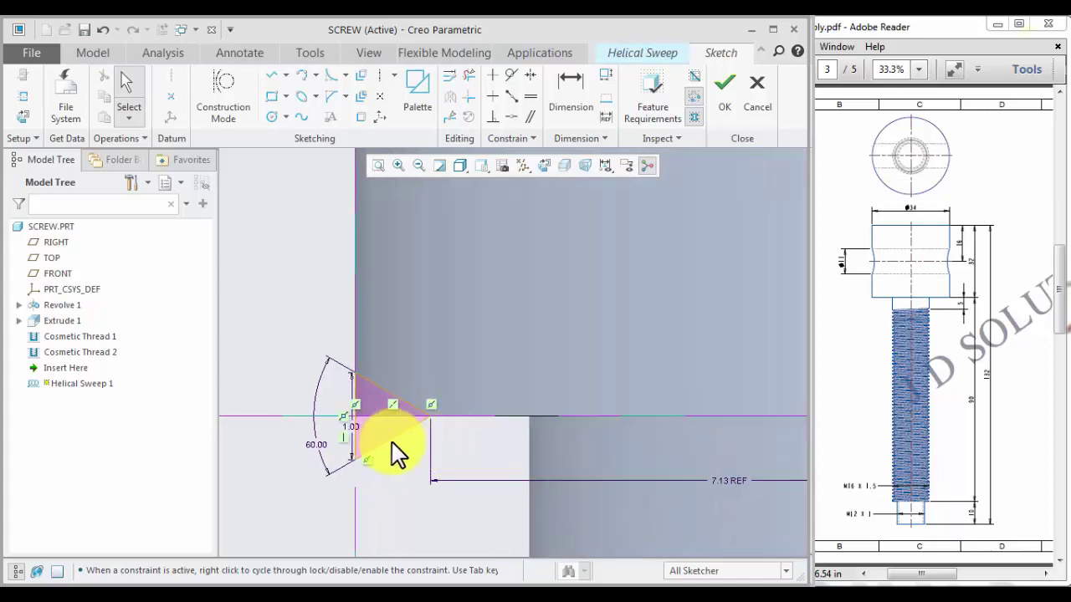
Remove the reference dimension and dimension the triangle's tip 7 mm from the screw axis, in place of the 1 mm base dimension.
click(351, 426)
scroll(318, 431, down, 3)
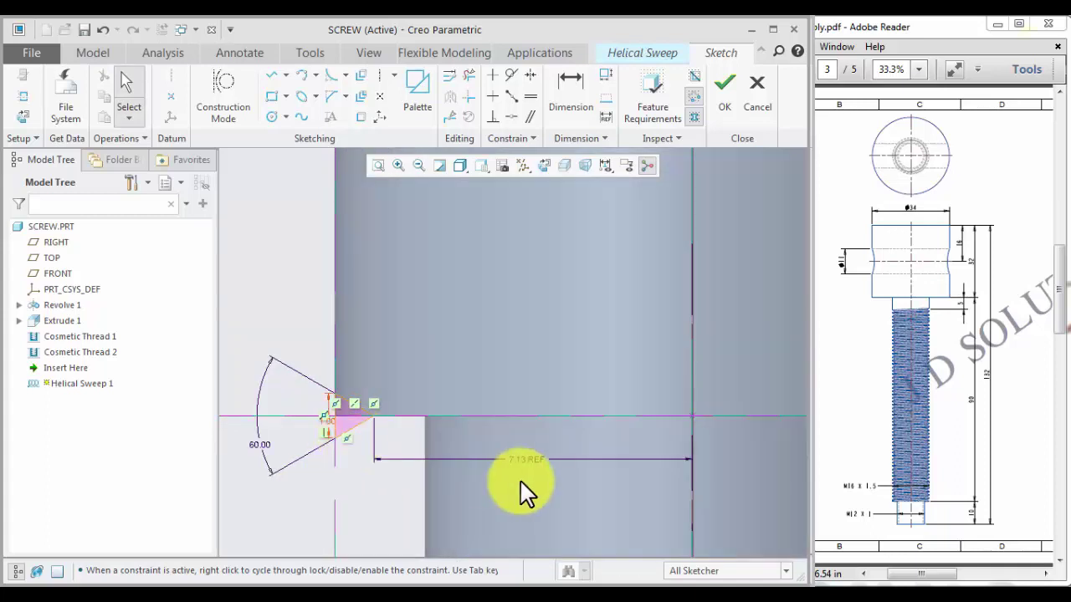
click(529, 463)
click(571, 97)
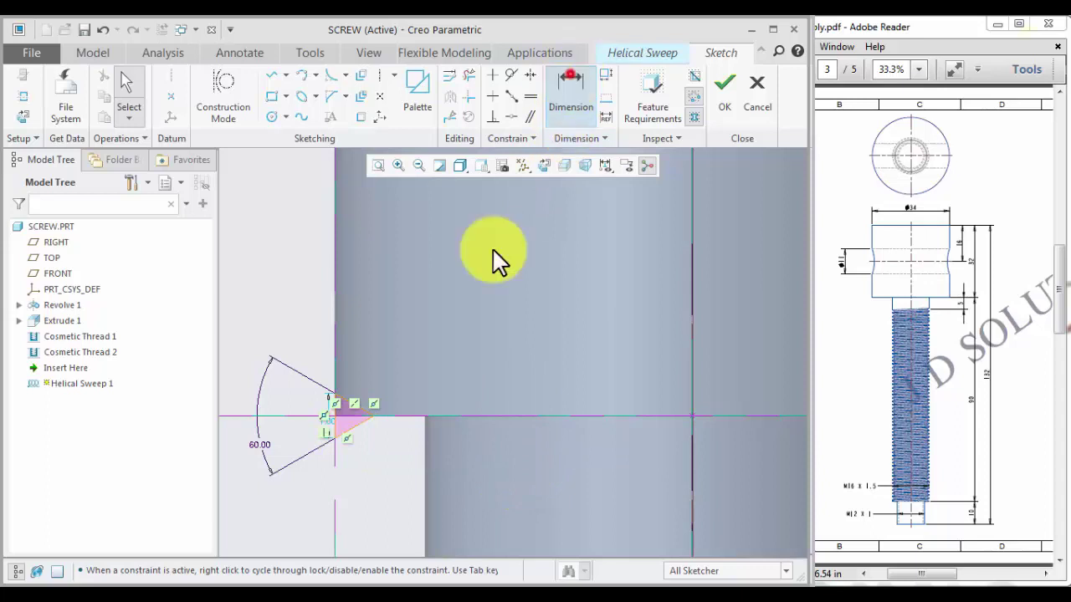
click(372, 416)
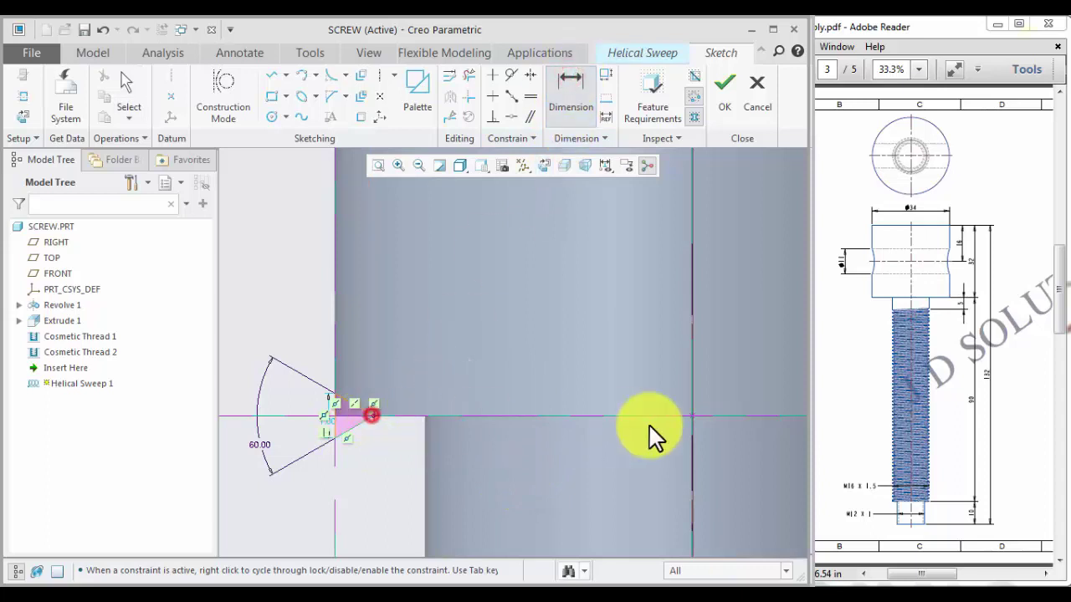
click(693, 383)
middle_click(517, 451)
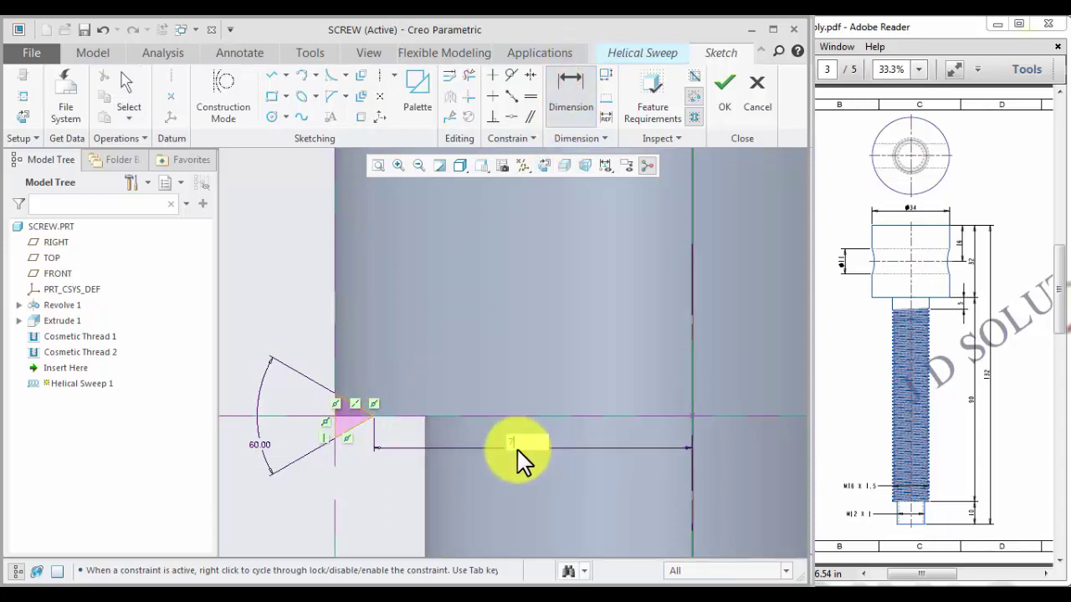
text(7)
key(Return)
scroll(352, 419, up, 3)
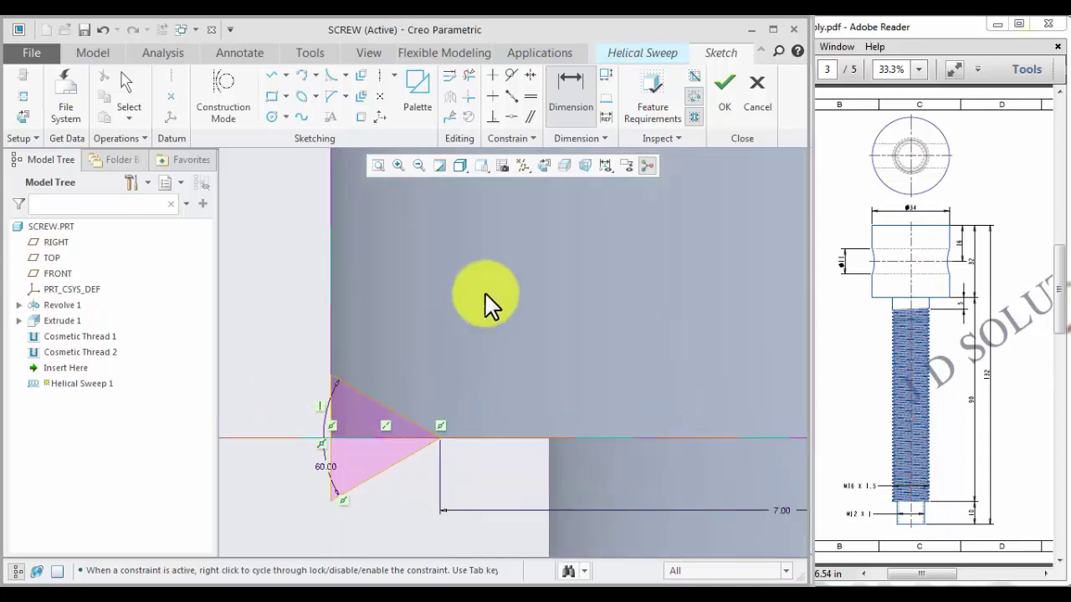
scroll(330, 452, up, 4)
middle_click(293, 456)
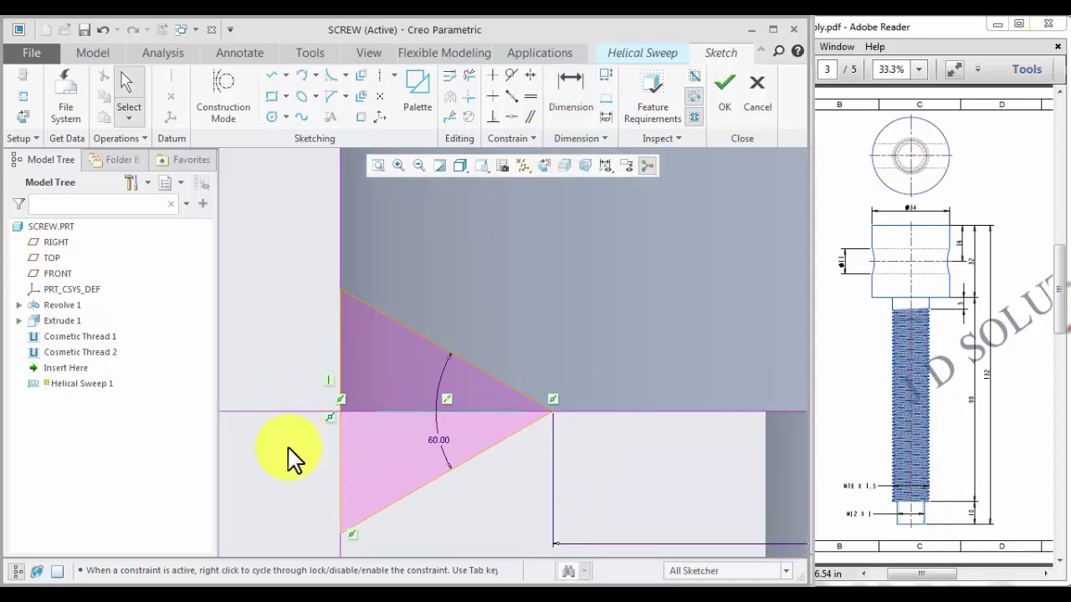
Accept the thread section and complete the helical sweep as a material-removing cut with a 1.5 mm pitch.
scroll(289, 452, down, 6)
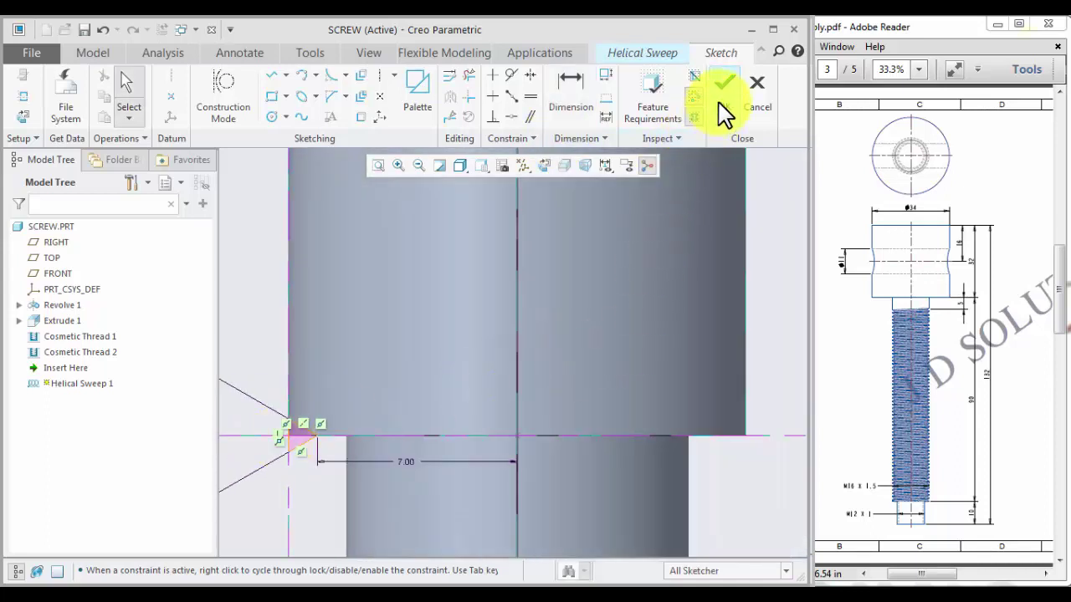
click(719, 100)
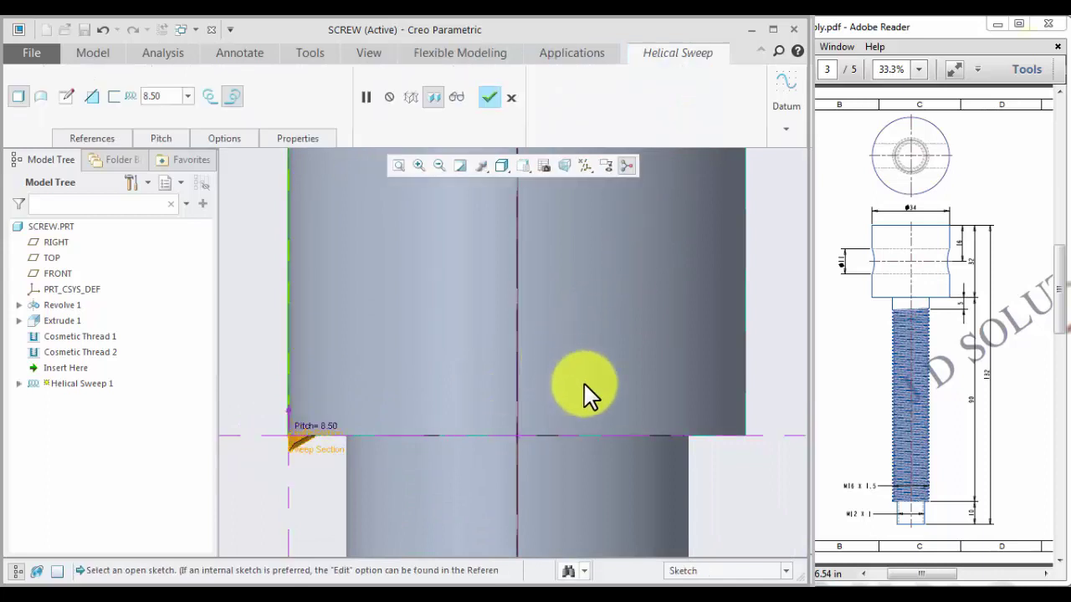
scroll(583, 381, down, 5)
click(167, 95)
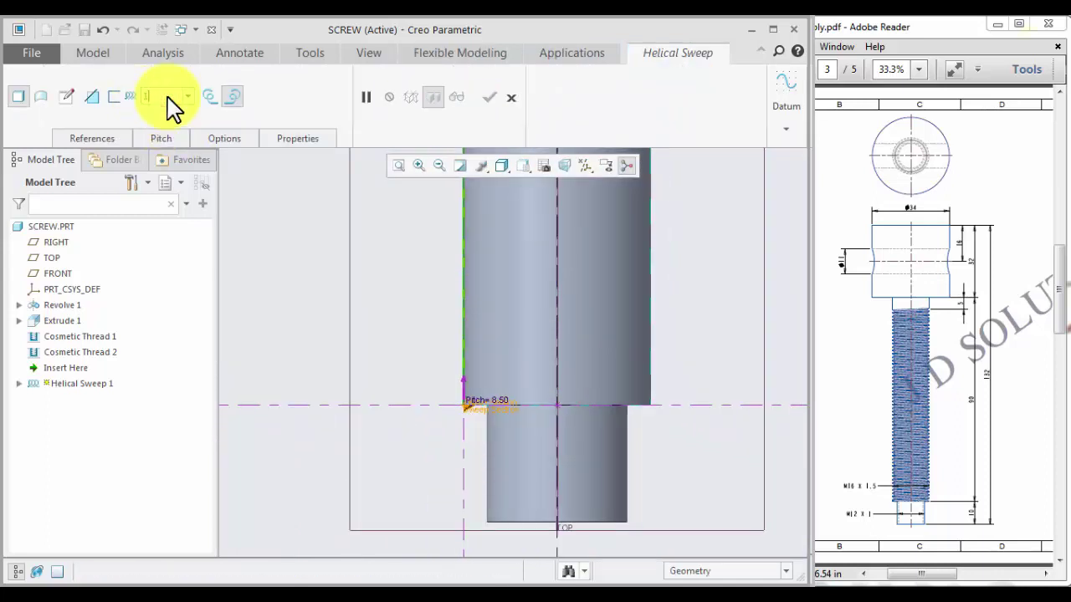
text(1.5)
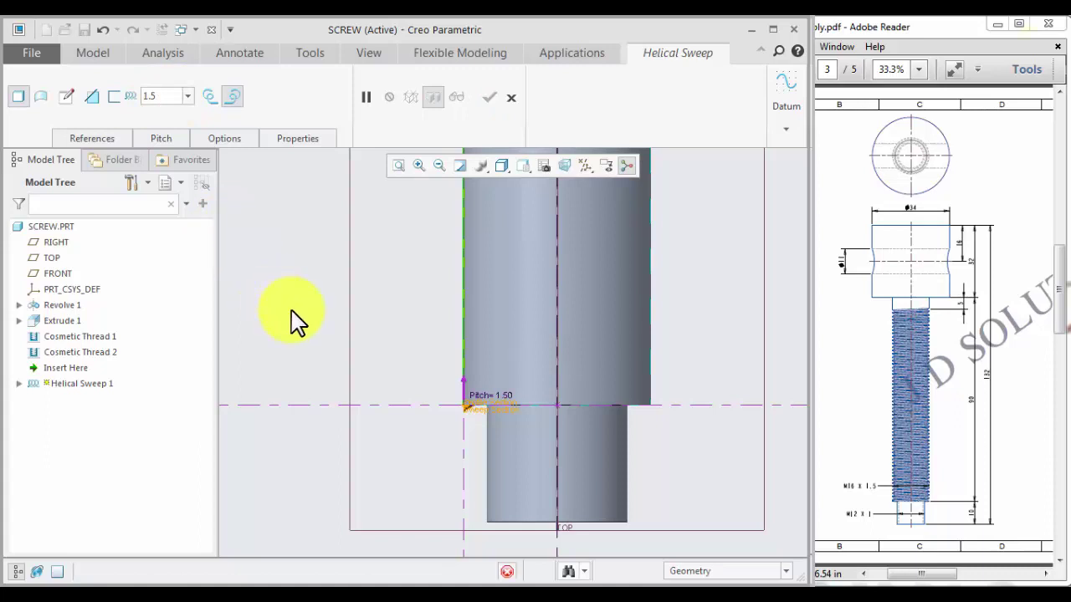
key(Return)
click(92, 96)
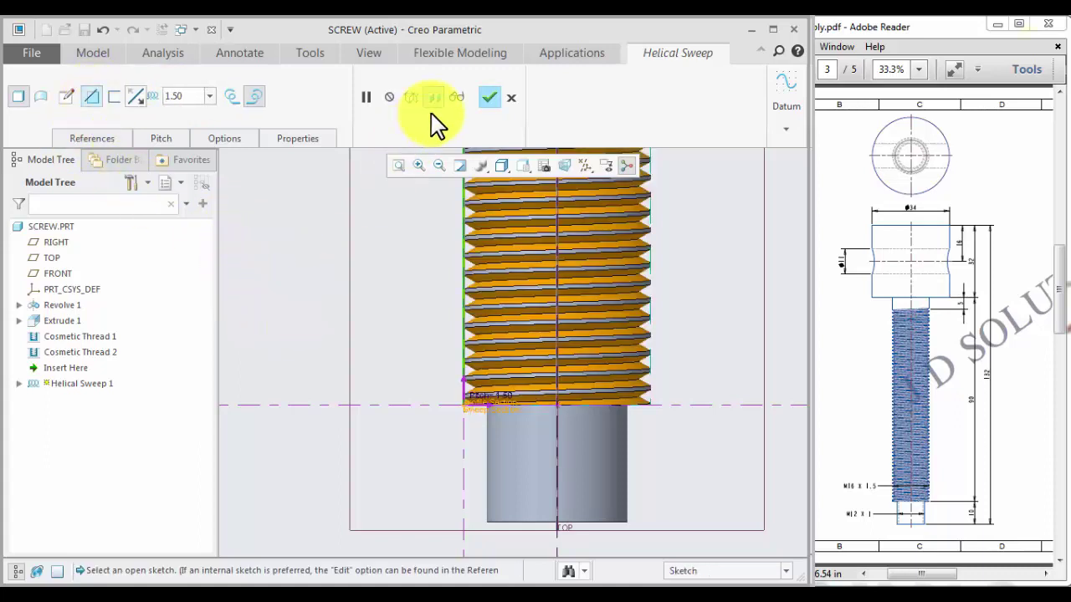
click(490, 97)
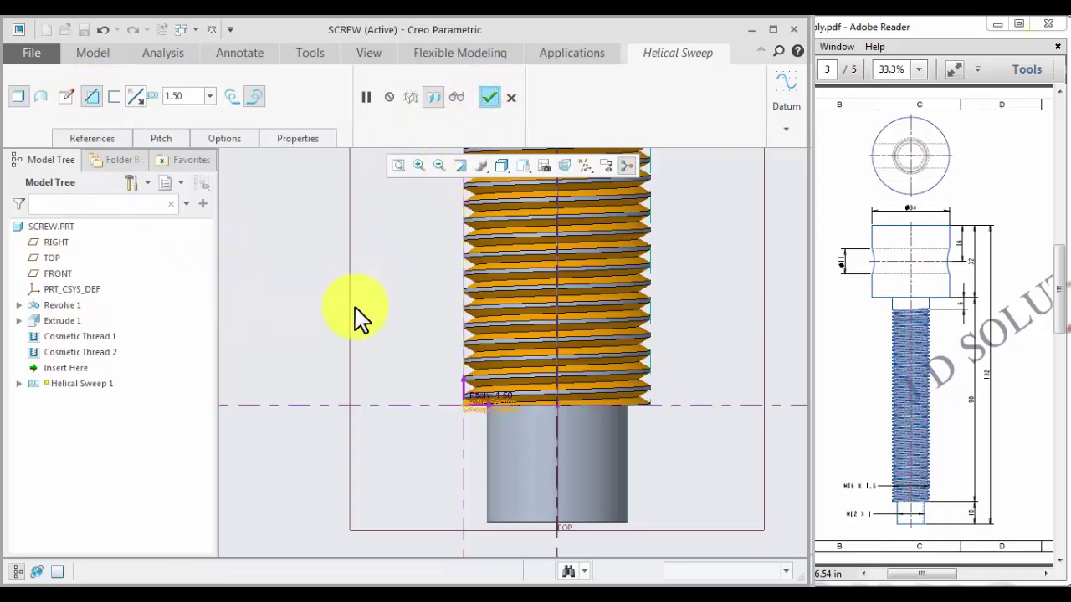
Inspect the threaded shank of the screw from several angles and save the part.
scroll(360, 369, up, 5)
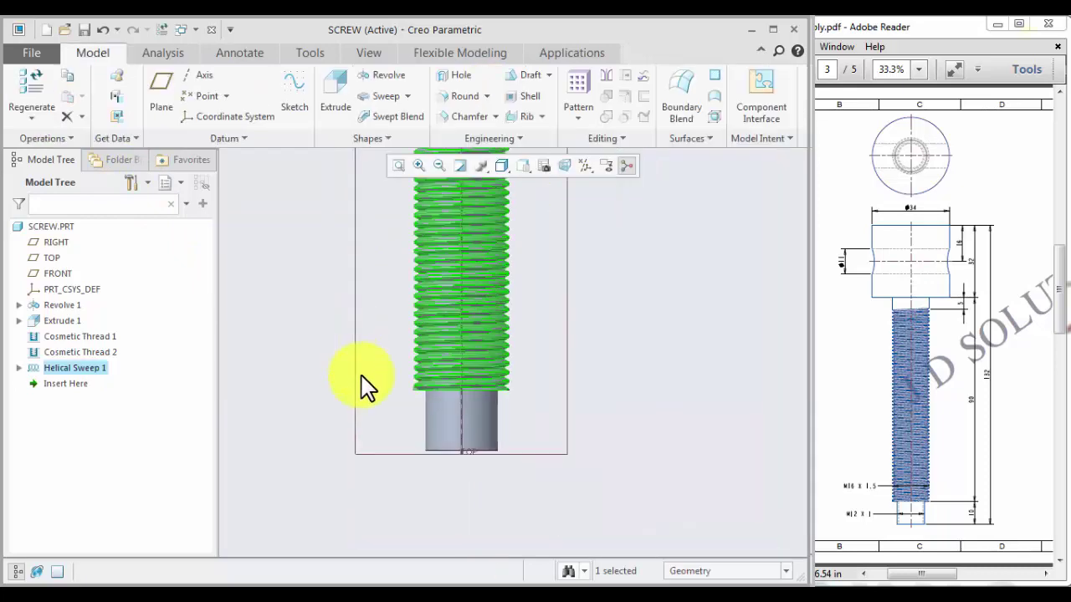
scroll(555, 280, up, 3)
scroll(569, 354, down, 4)
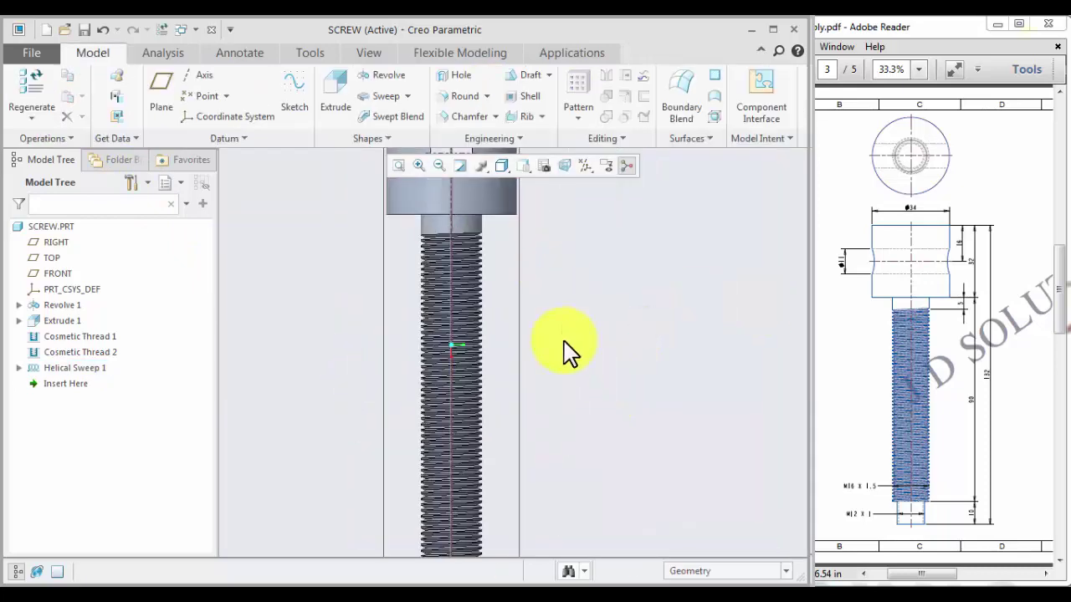
middle_drag(569, 354, 601, 338)
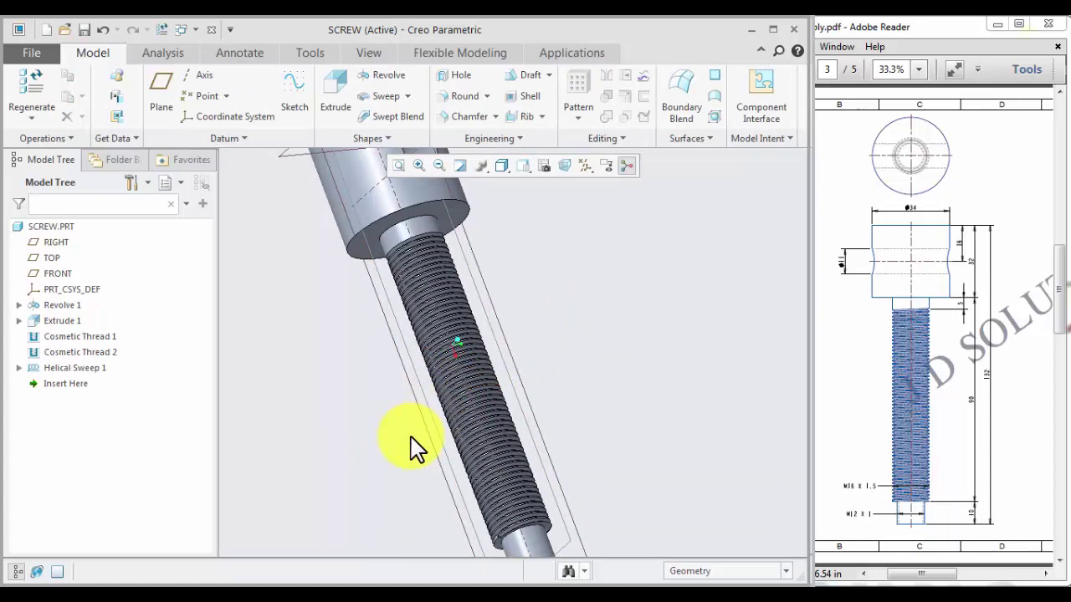
scroll(411, 444, up, 3)
mouse_move(471, 401)
middle_down()
mouse_move(481, 418)
mouse_move(477, 409)
middle_up()
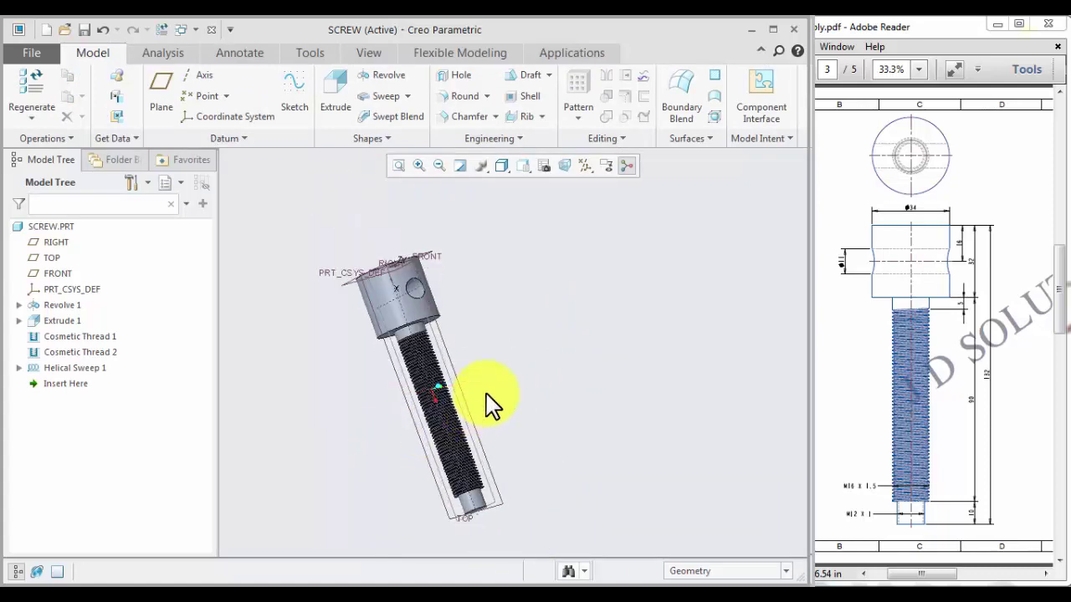
key(ctrl+s)
click(390, 546)
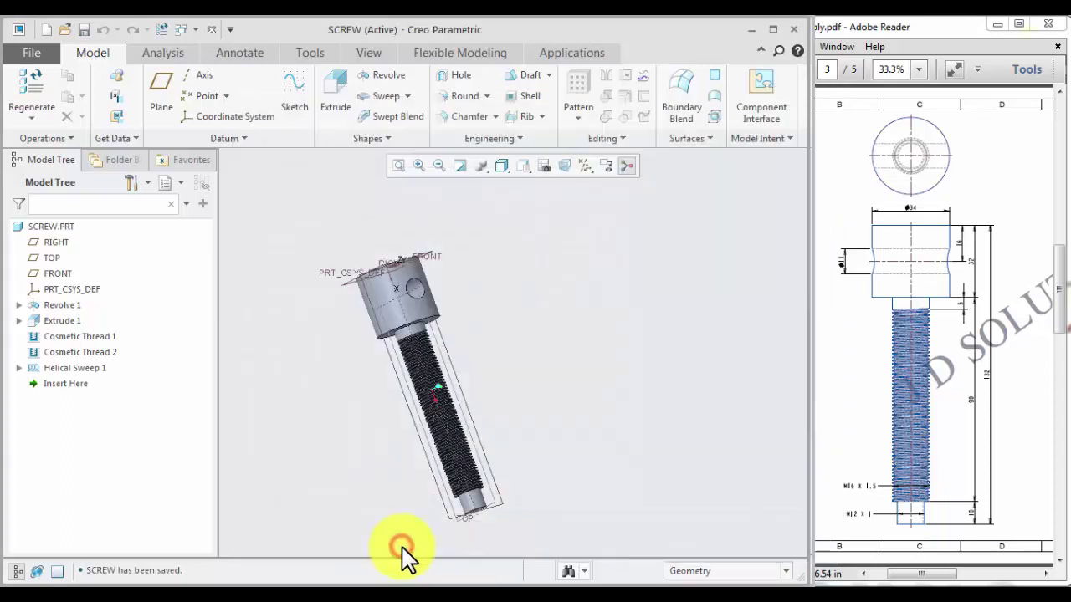
scroll(565, 377, down, 3)
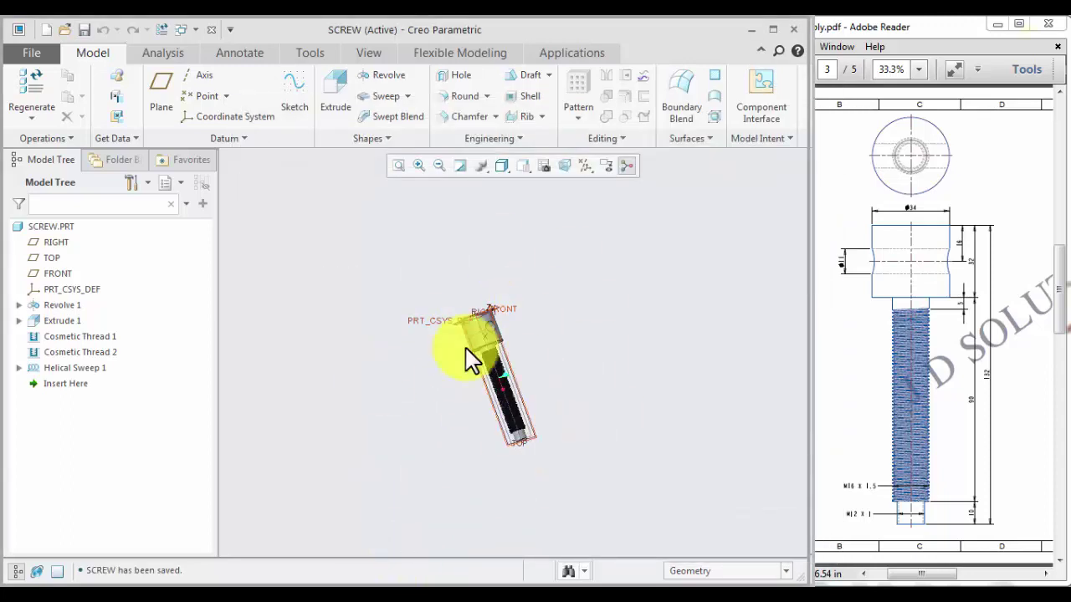
scroll(468, 385, up, 3)
mouse_move(471, 419)
middle_down()
mouse_move(440, 435)
mouse_move(447, 448)
mouse_move(458, 414)
middle_up()
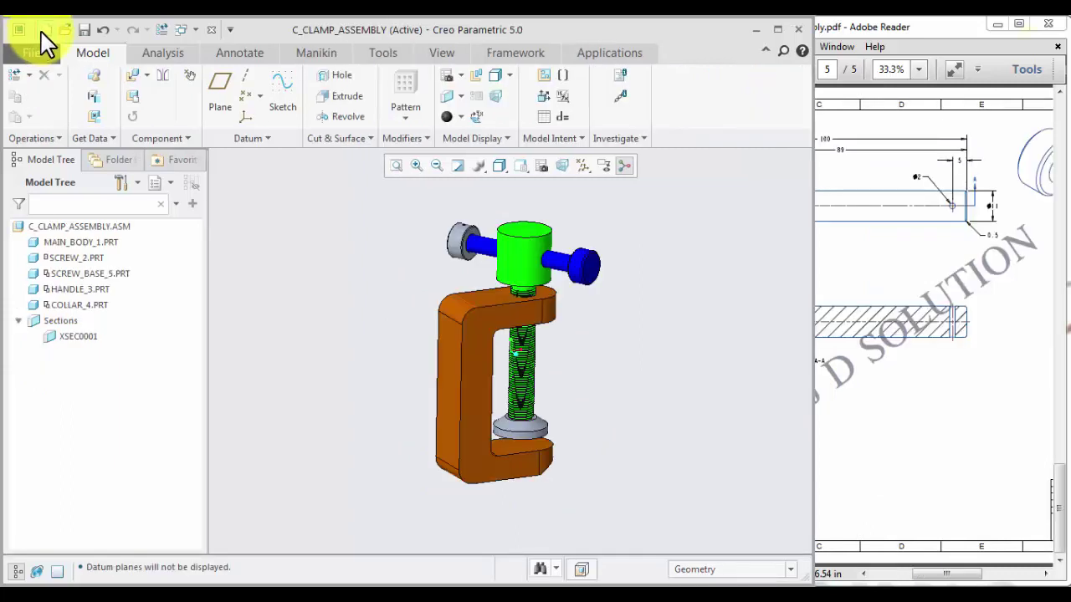
Create a new solid part named handle from the mmns_part_solid template instead of the default template.
click(42, 31)
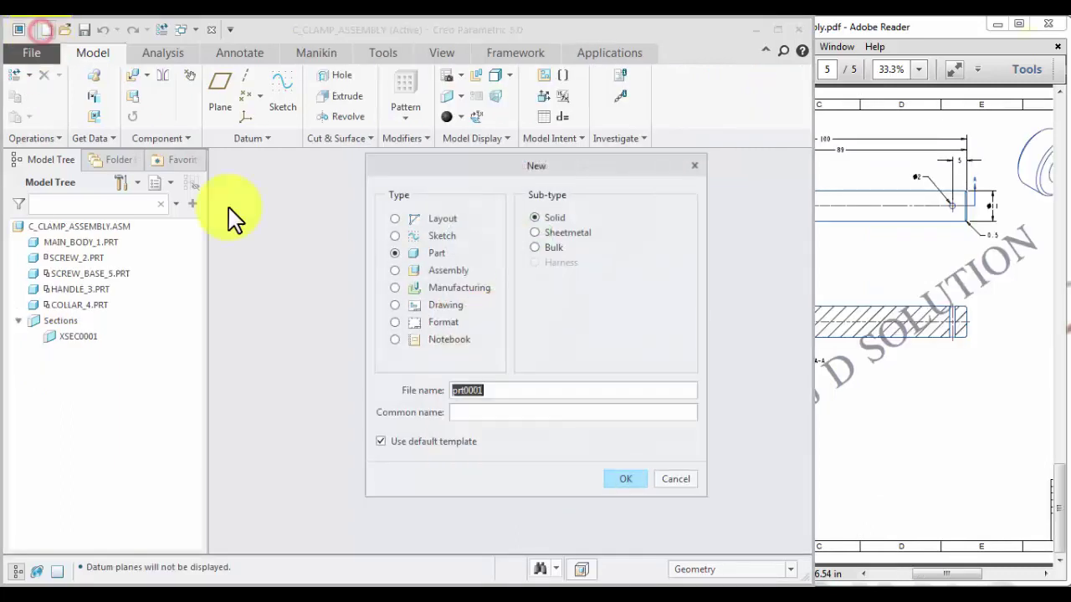
click(381, 441)
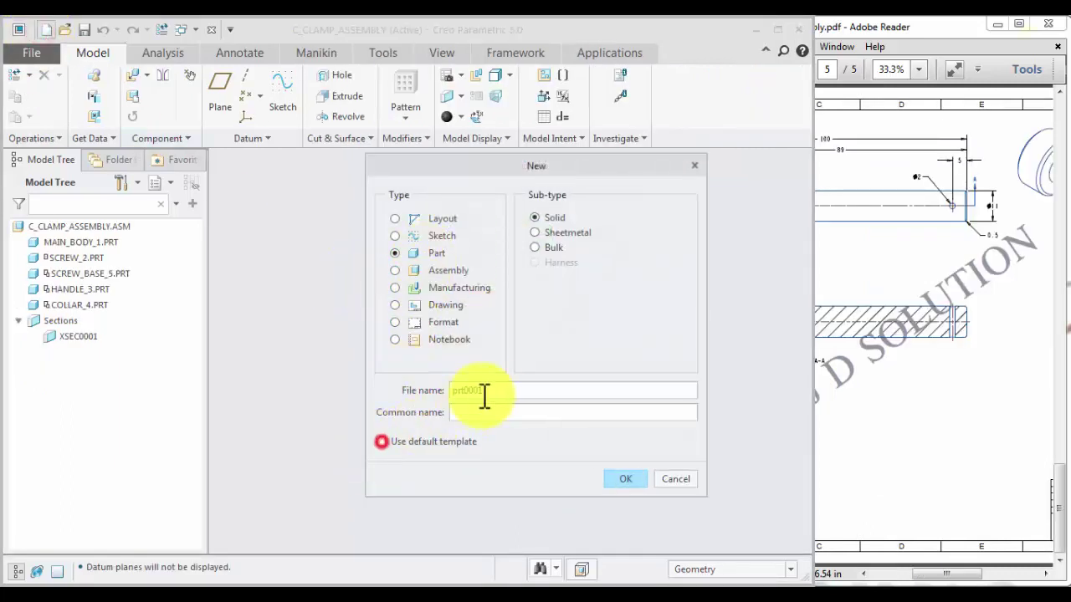
double_click(493, 391)
text(h)
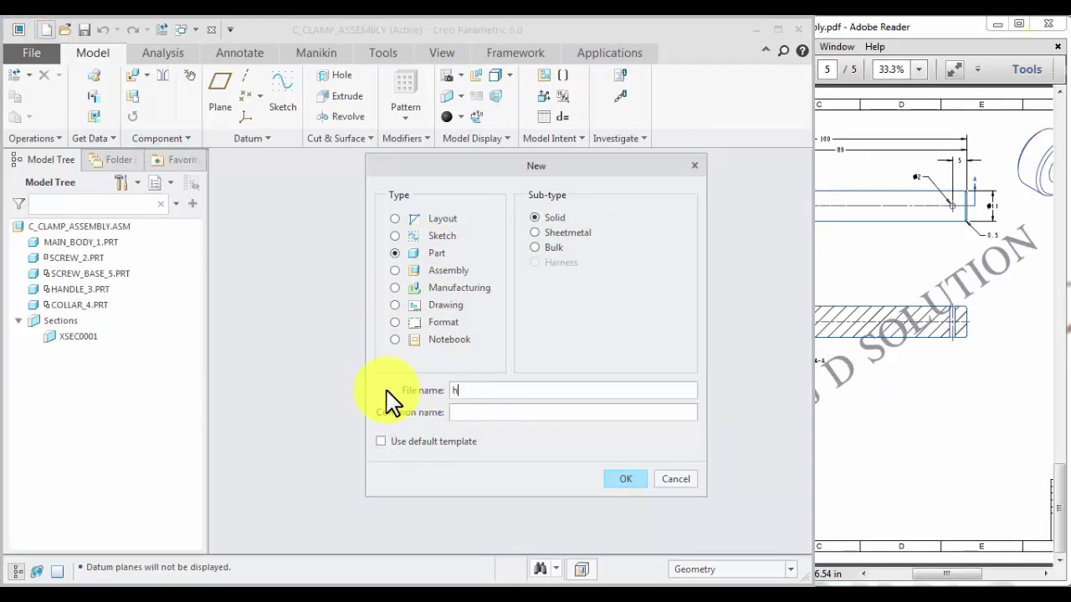
text(andle)
click(623, 480)
scroll(375, 268, down, 3)
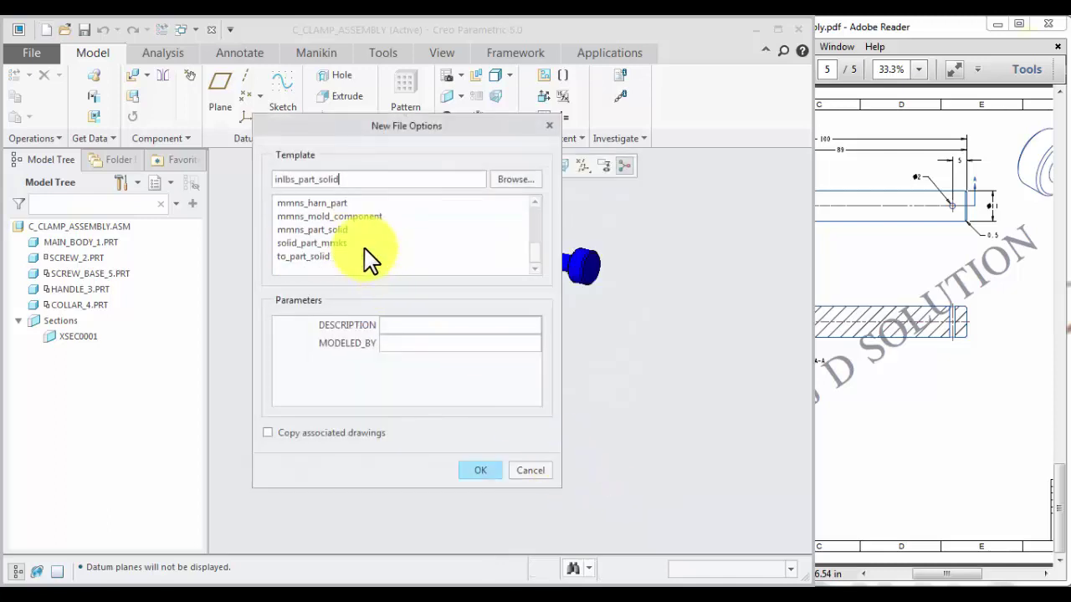
click(327, 231)
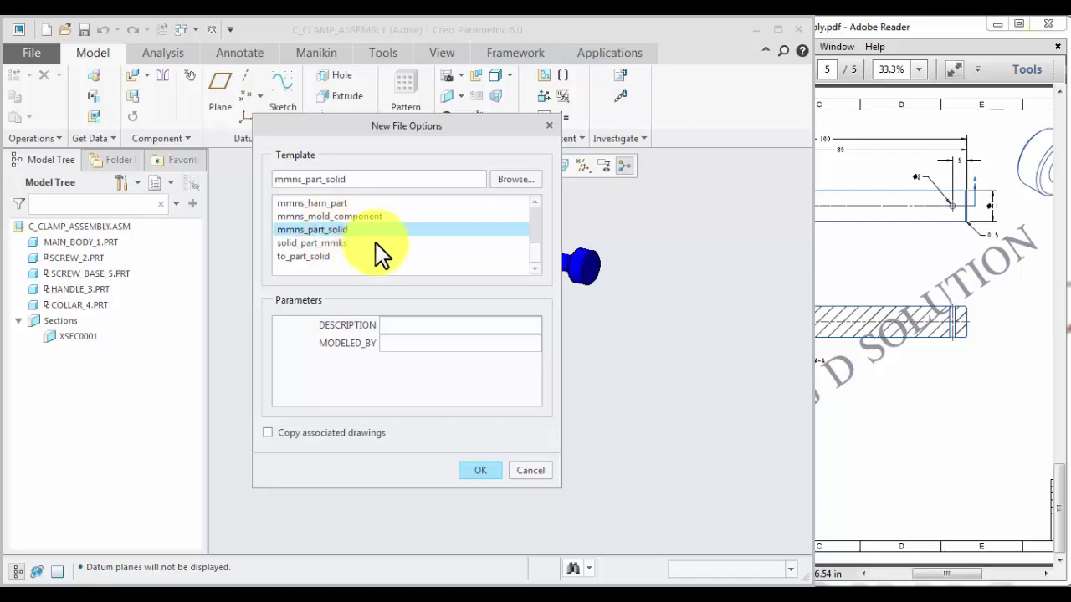
click(482, 471)
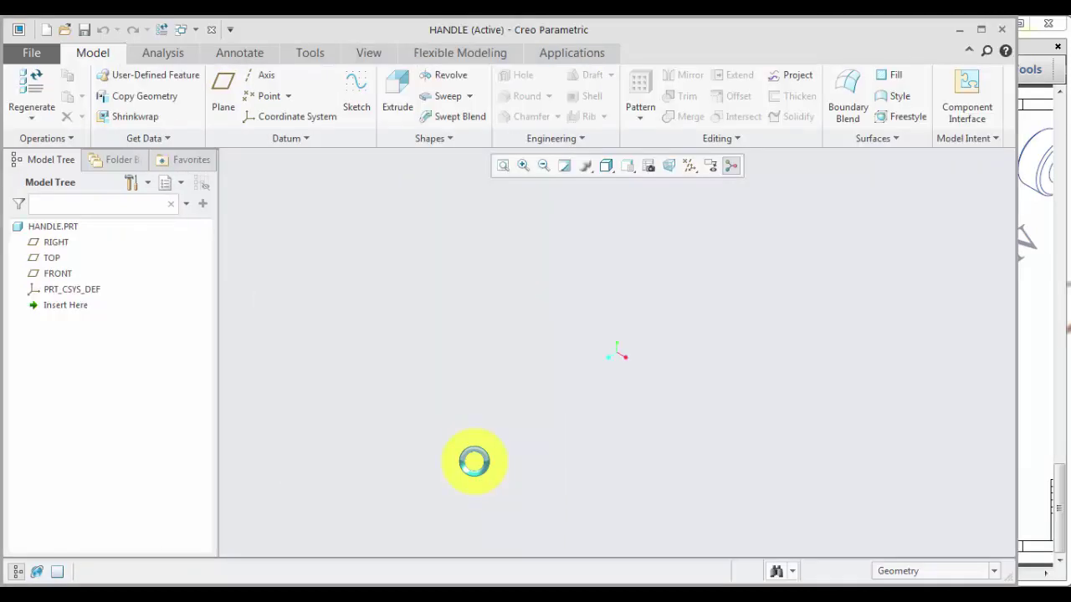
Turn on the display of all datum axes, points, coordinate systems and planes.
click(688, 166)
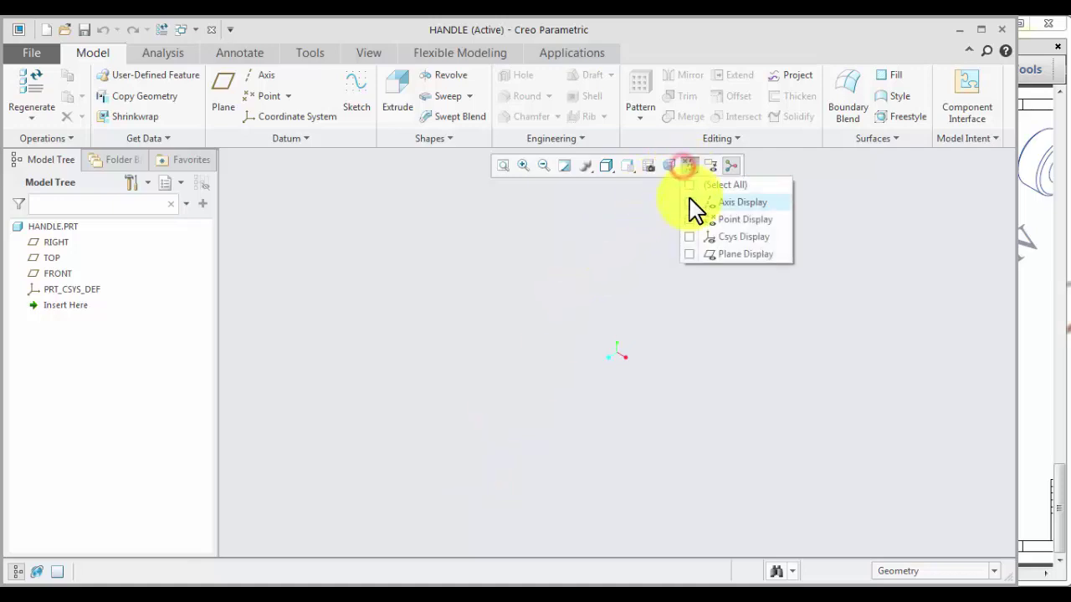
click(689, 186)
click(757, 366)
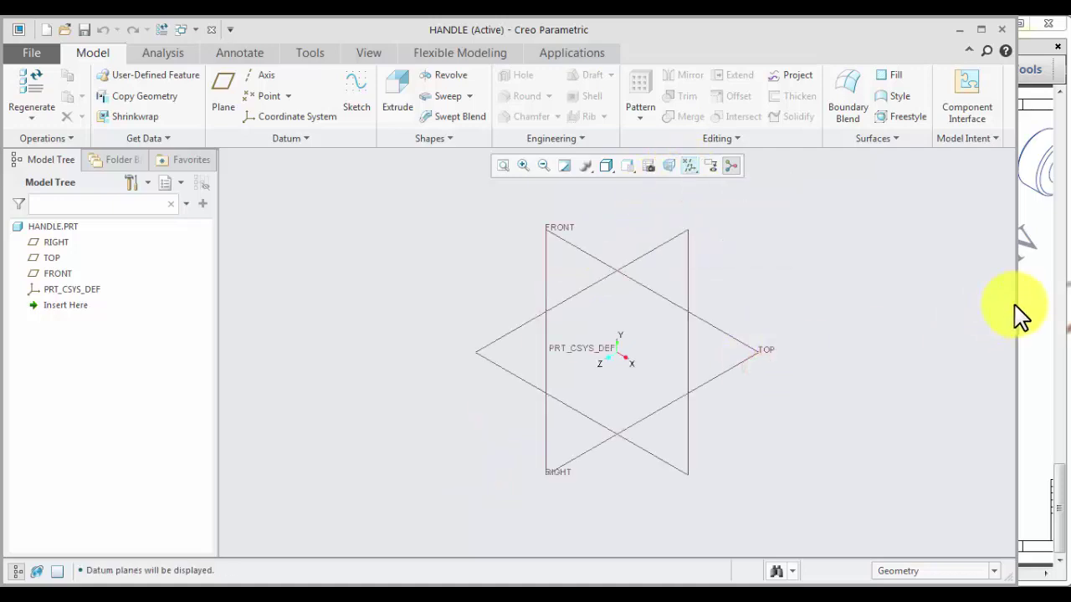
Narrow the modelling window to uncover more of the PDF drawing and switch back to the HANDLE part window.
drag(1017, 303, 877, 295)
drag(781, 305, 751, 293)
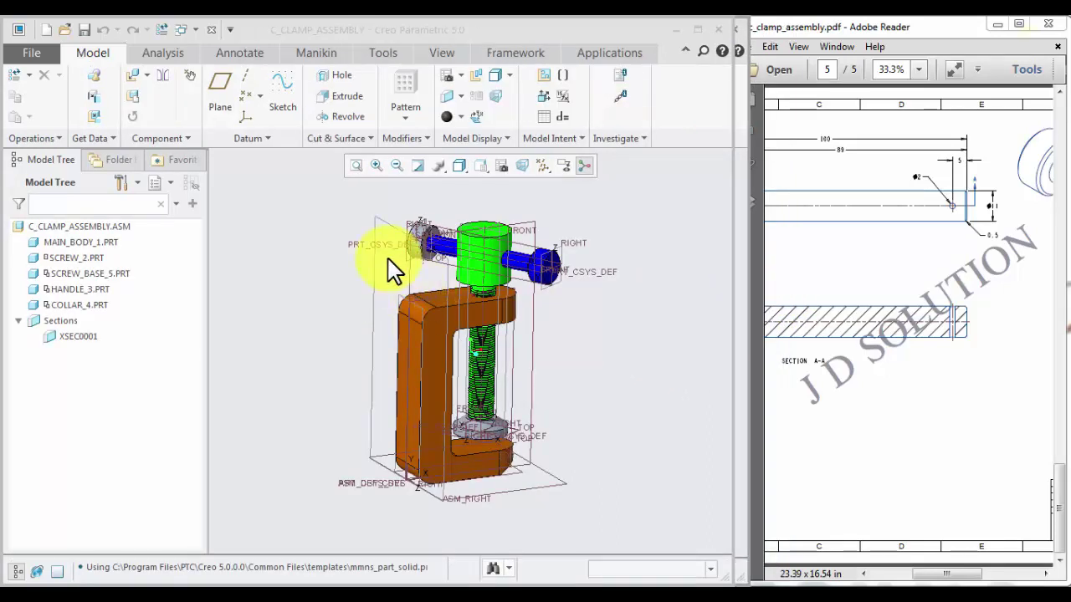
key(alt+Tab)
key(alt+Tab)
key(alt+Tab)
key(alt+Tab)
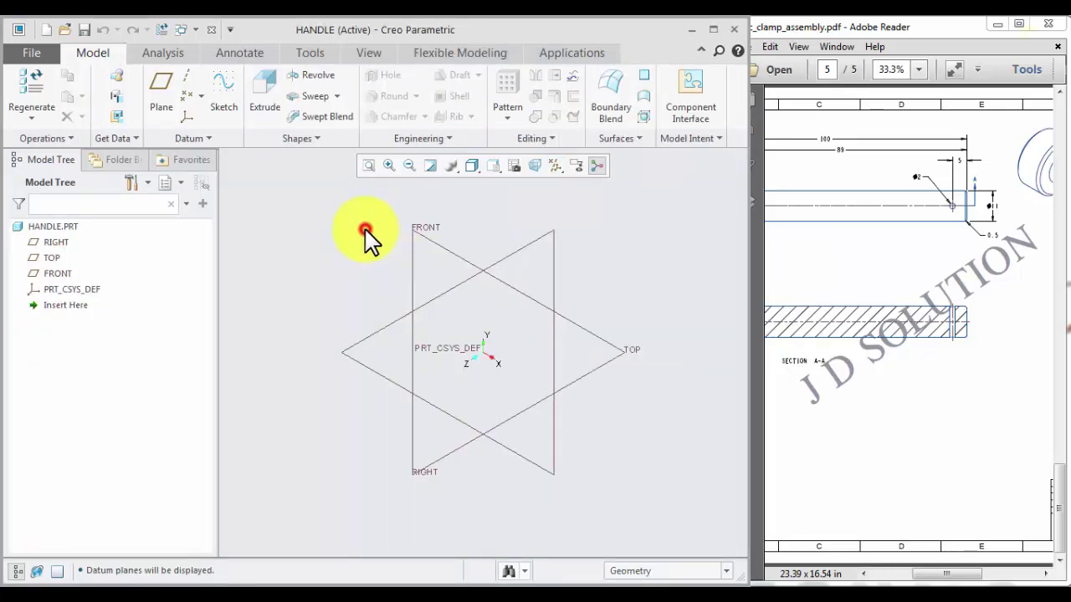
Start a Revolve sketch on the FRONT plane in 2D orientation and draw a horizontal centerline through the origin along the TOP plane.
click(420, 244)
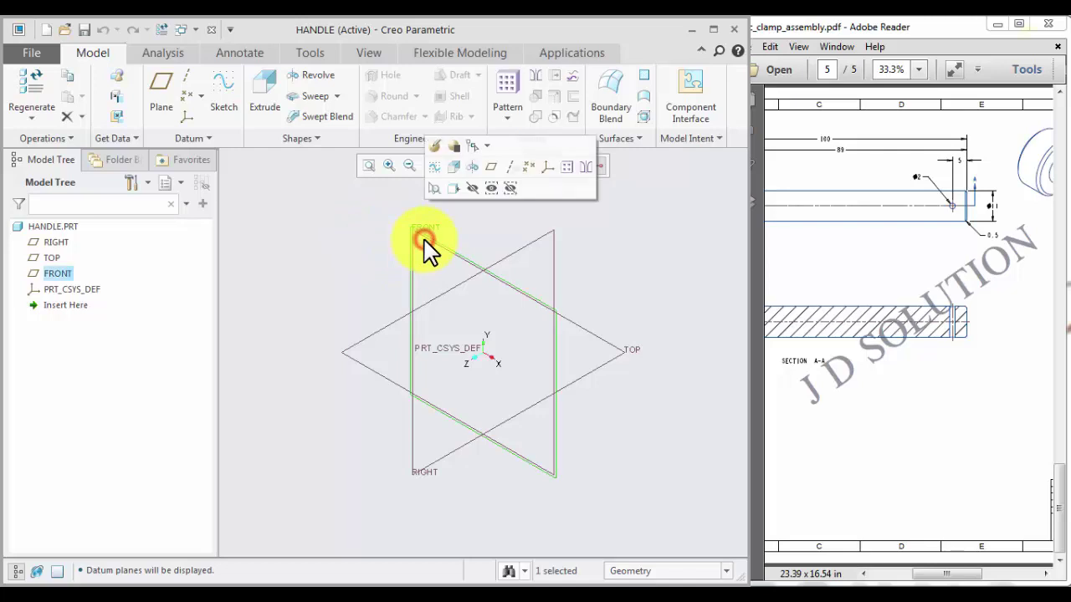
click(471, 168)
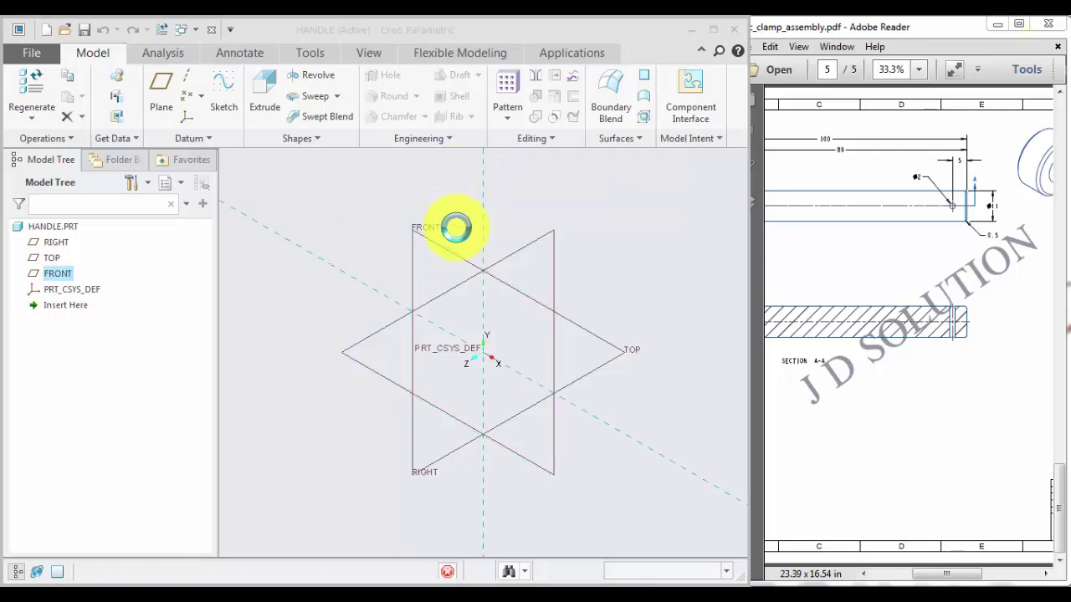
click(515, 166)
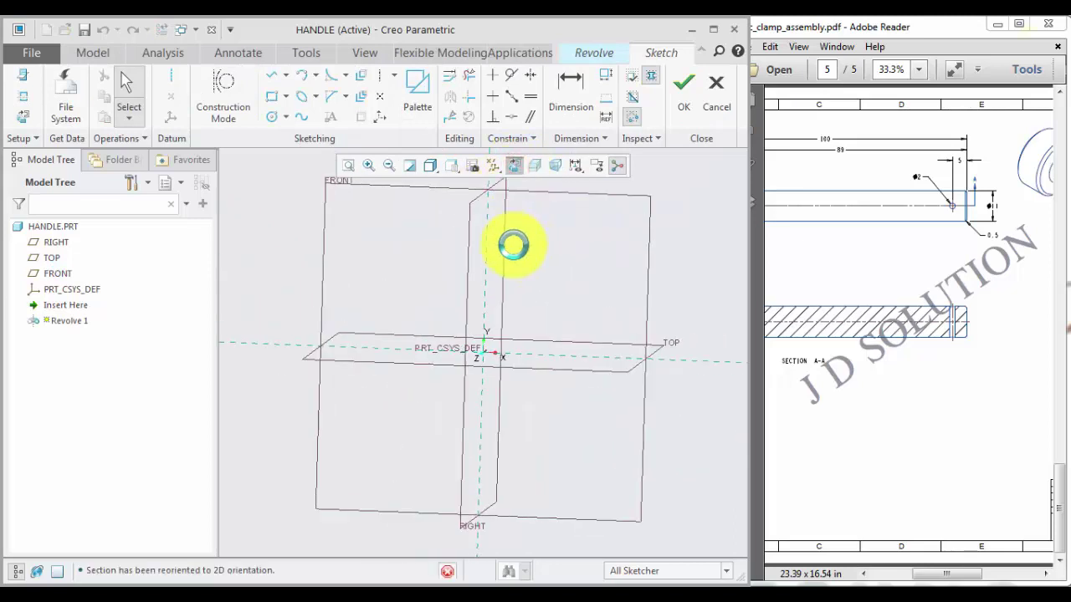
click(171, 82)
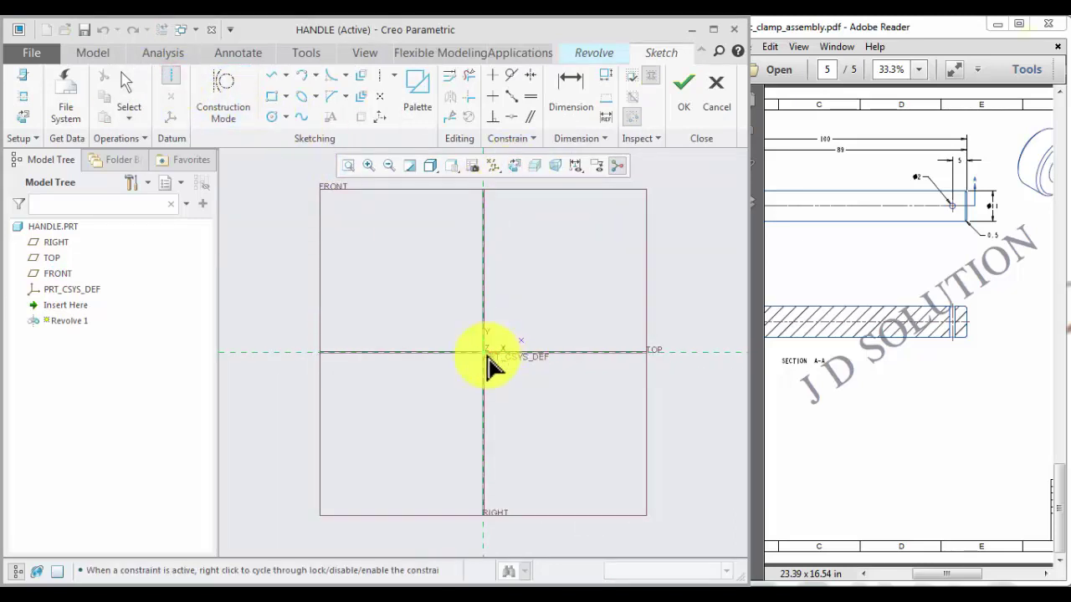
click(477, 355)
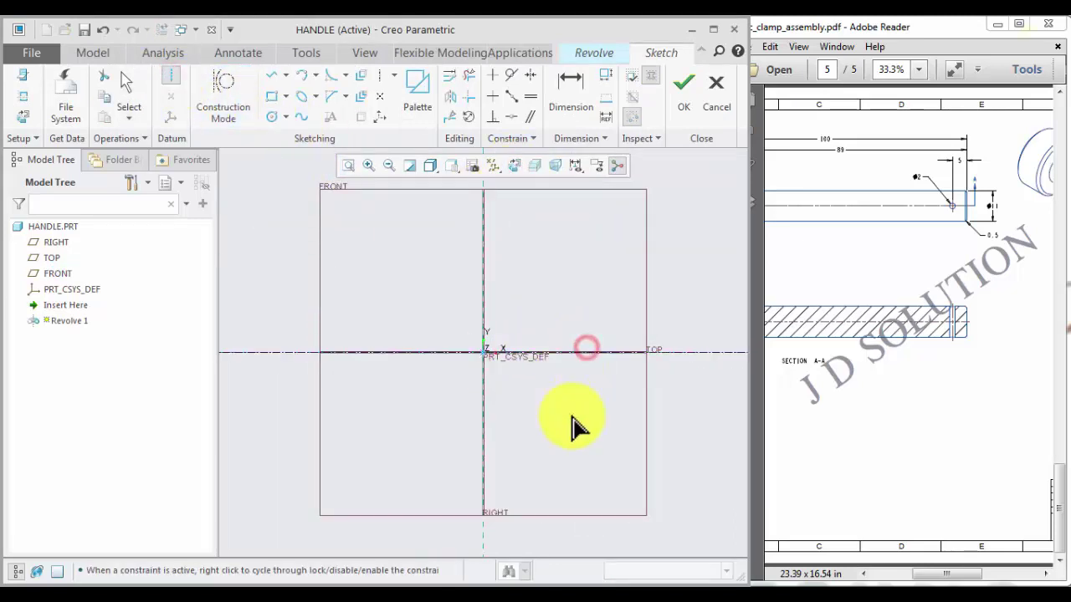
middle_click(566, 423)
Sketch a closed stepped half-profile on the centerline from the origin, with a head about 45 mm long and a shank about 172 mm long.
click(270, 74)
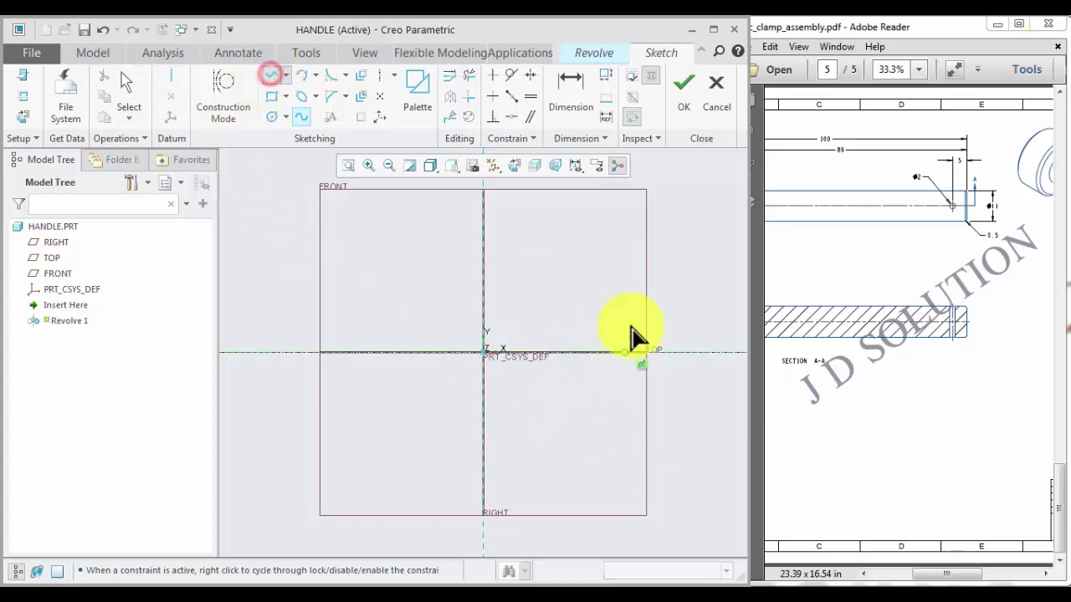
scroll(604, 305, up, 2)
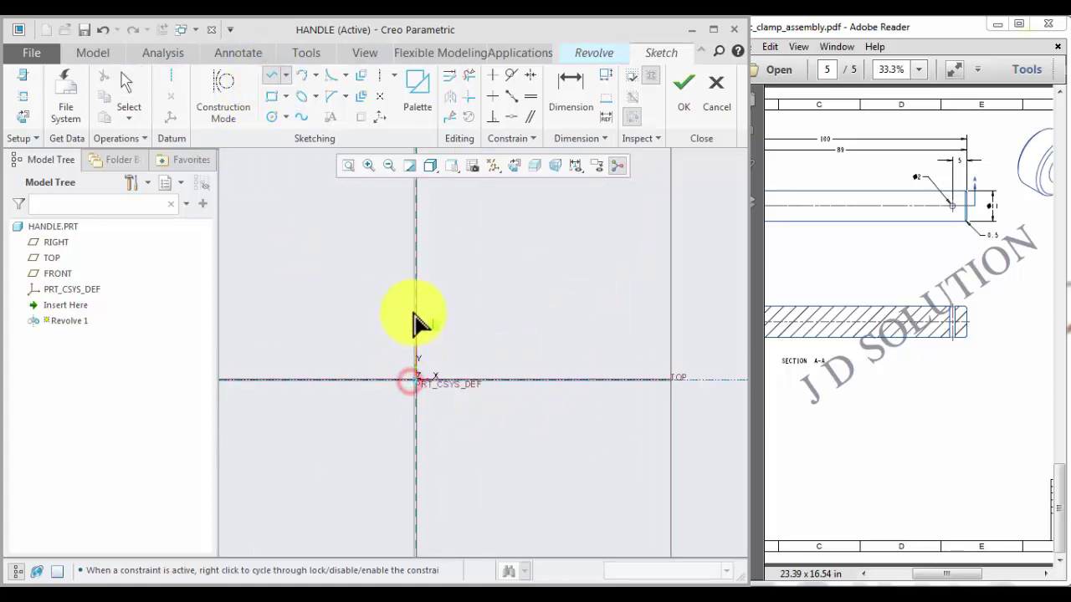
click(415, 312)
click(461, 314)
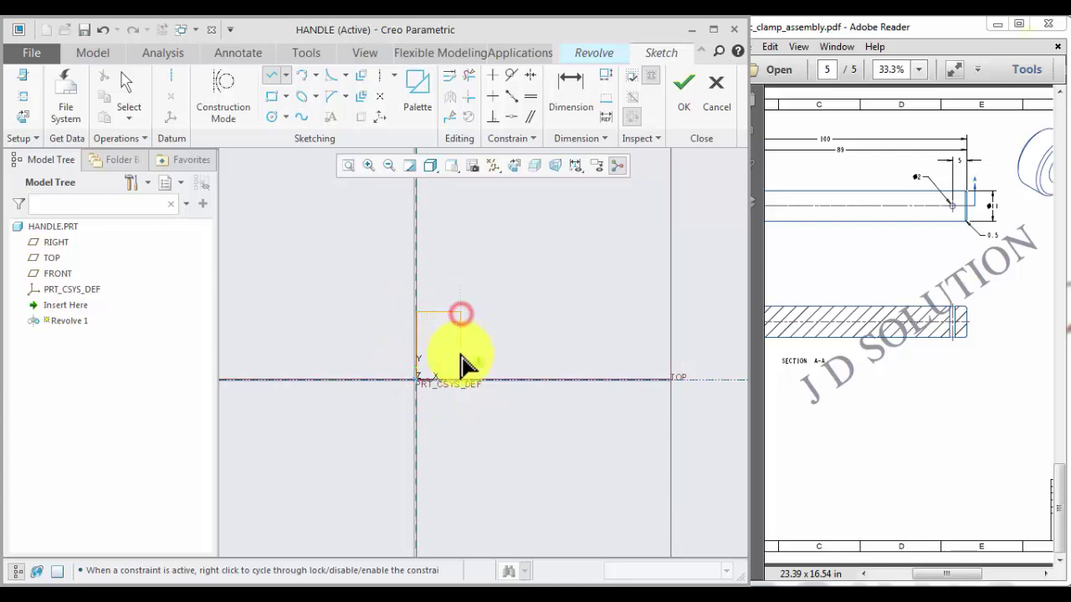
click(462, 344)
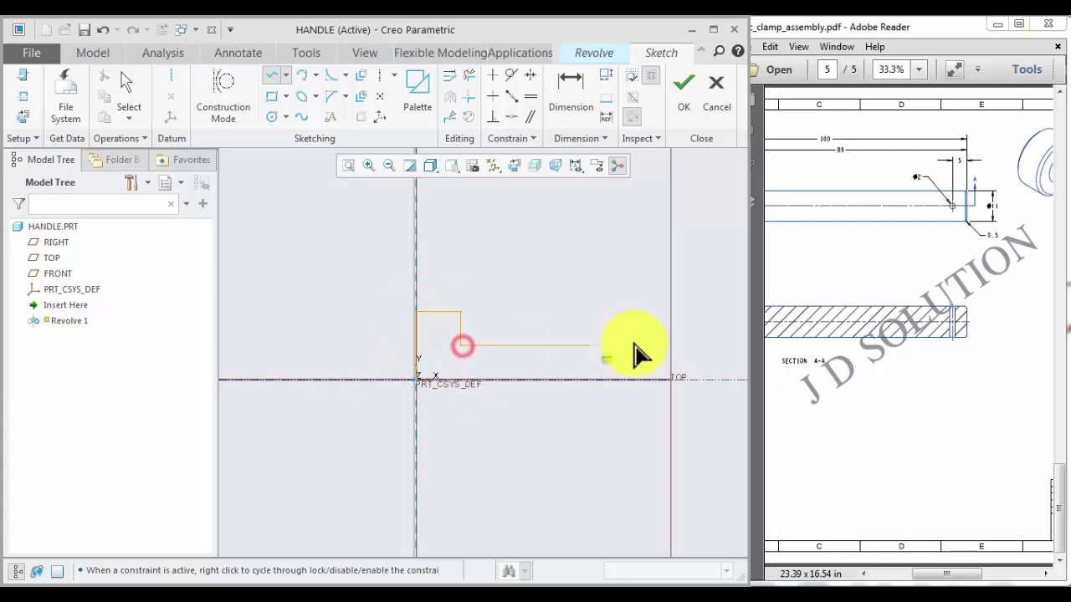
click(633, 343)
click(633, 379)
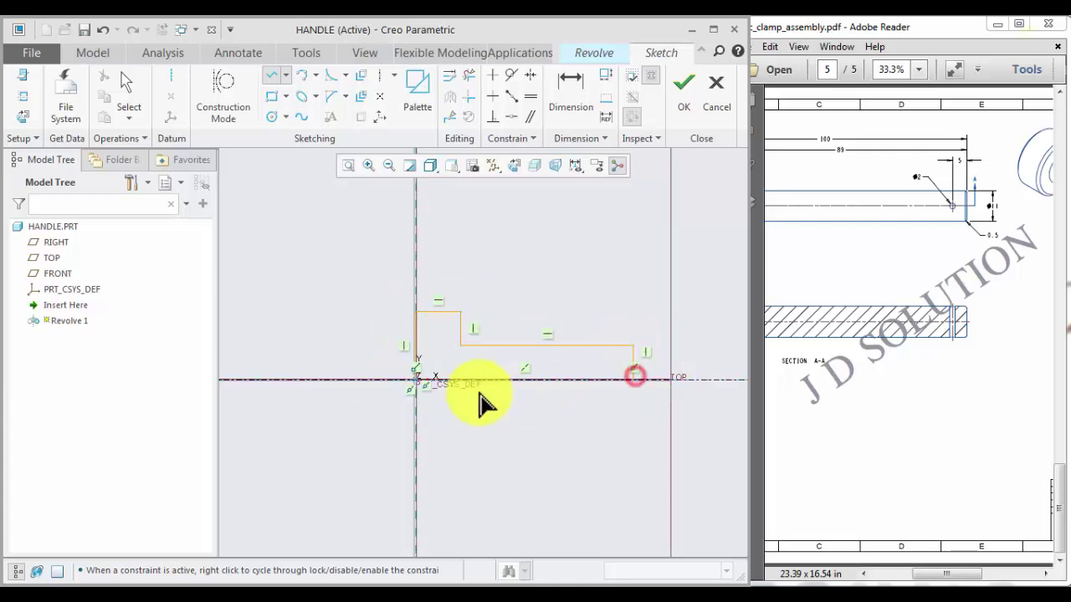
middle_click(491, 435)
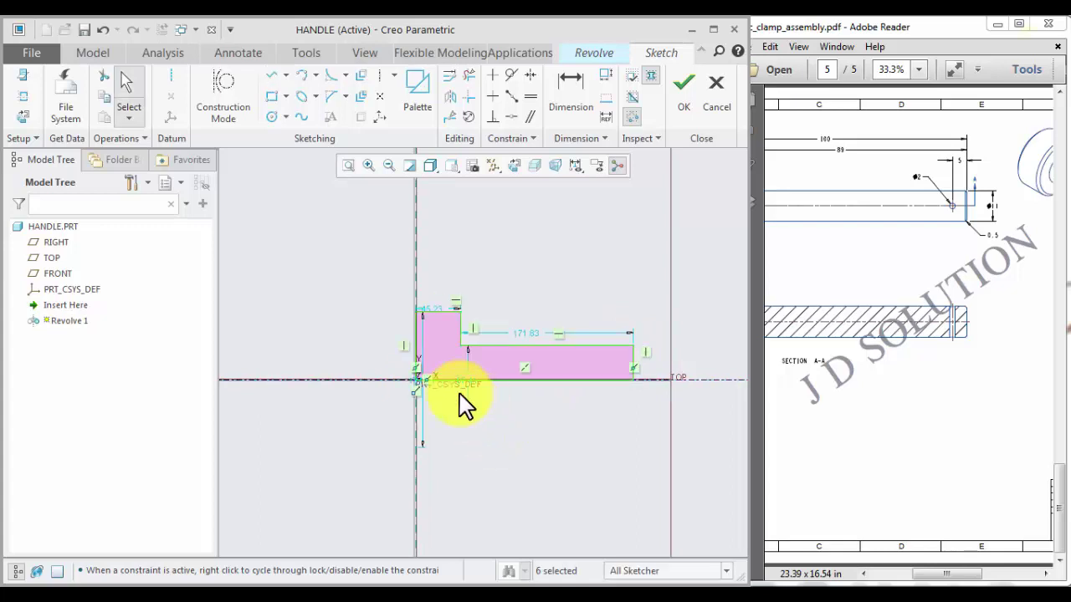
Set the shank's diameter to 11 mm and its length to 89 mm.
scroll(426, 388, up, 3)
middle_click(353, 347)
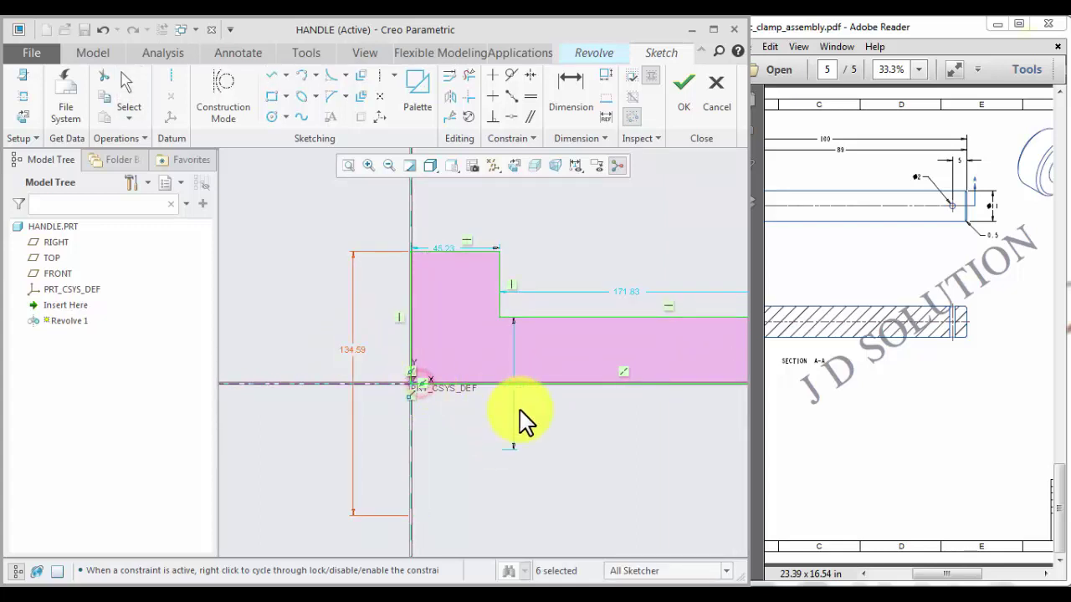
middle_click(509, 387)
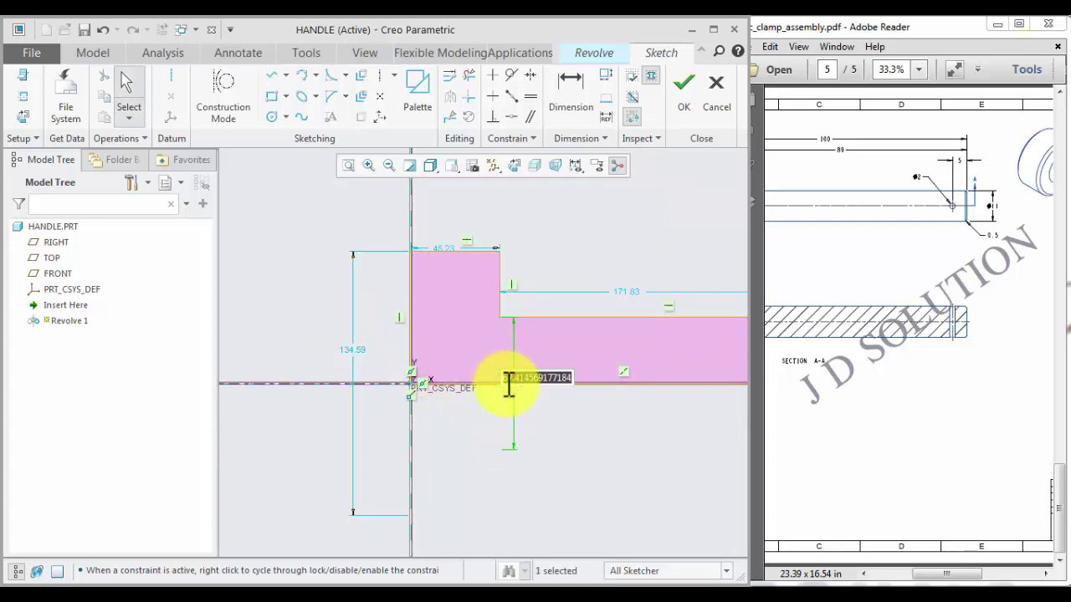
key(Return)
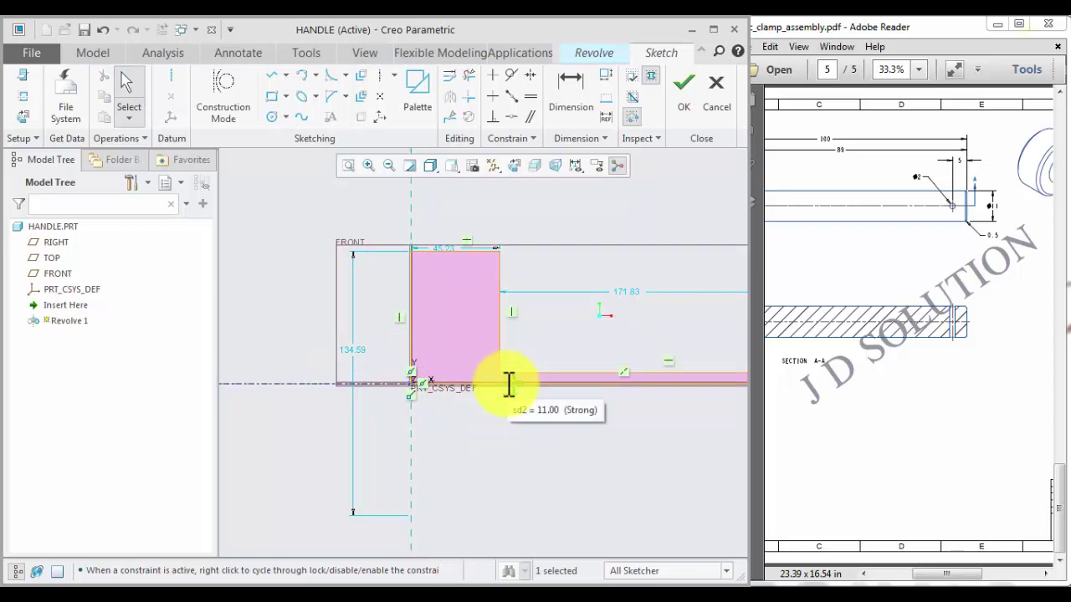
double_click(625, 294)
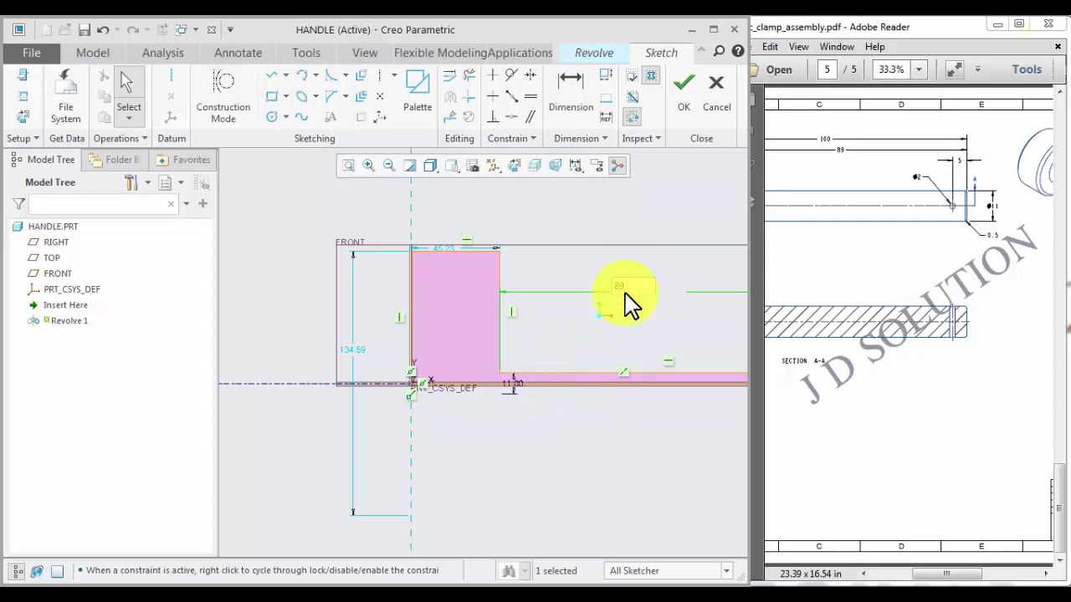
text(89)
key(Return)
Set the head's length to 11 mm and its diameter to 22 mm.
click(447, 246)
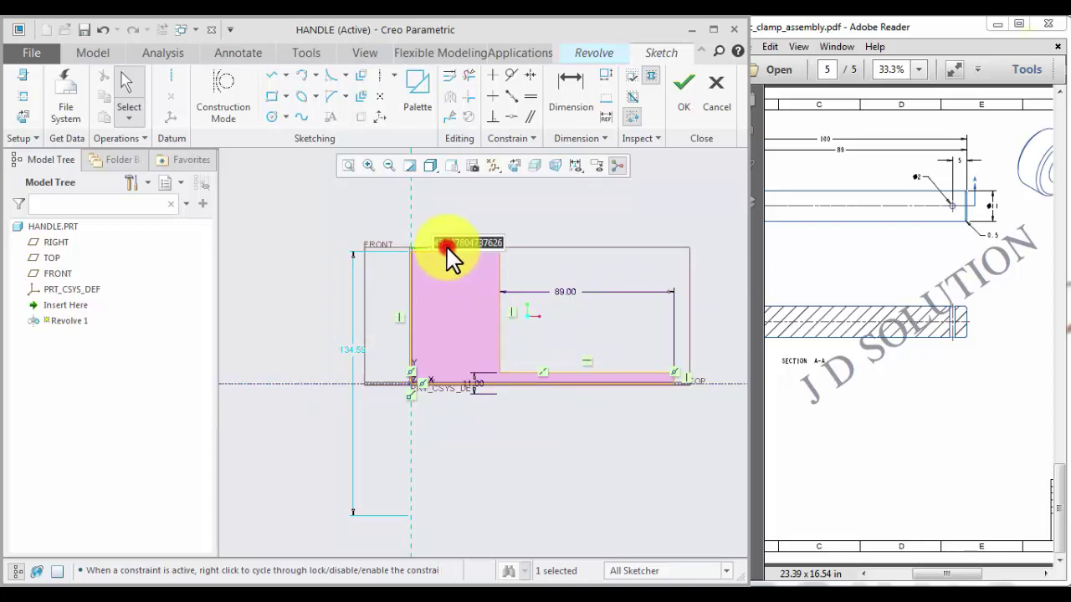
text(11)
key(Return)
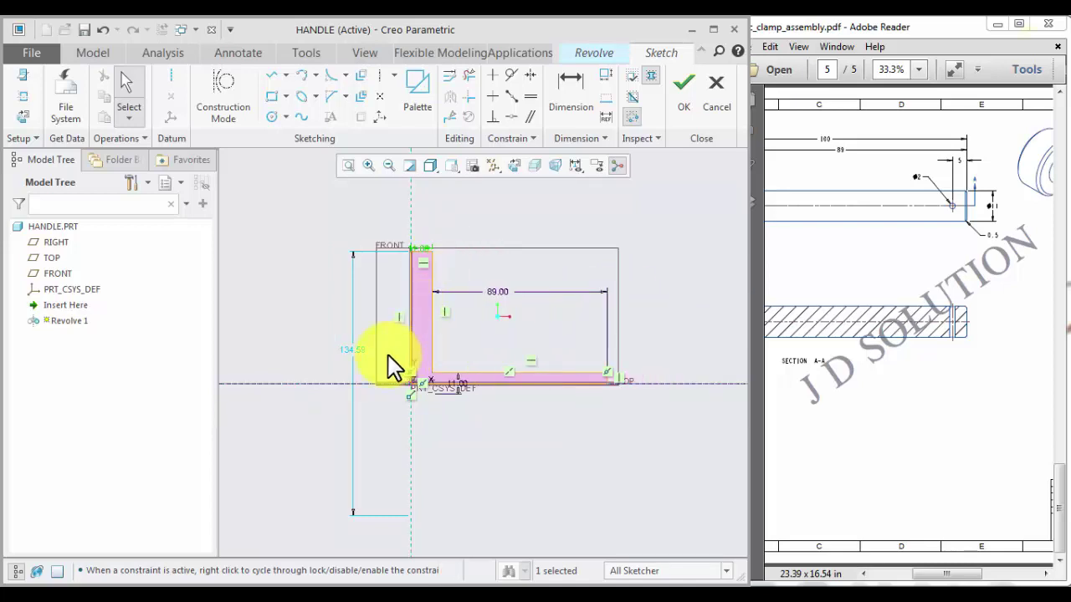
double_click(345, 348)
text(22)
key(Return)
Finish the profile sketch, shift the PDF drawing to show more of the shank, and complete the 360° revolve.
scroll(419, 385, up, 3)
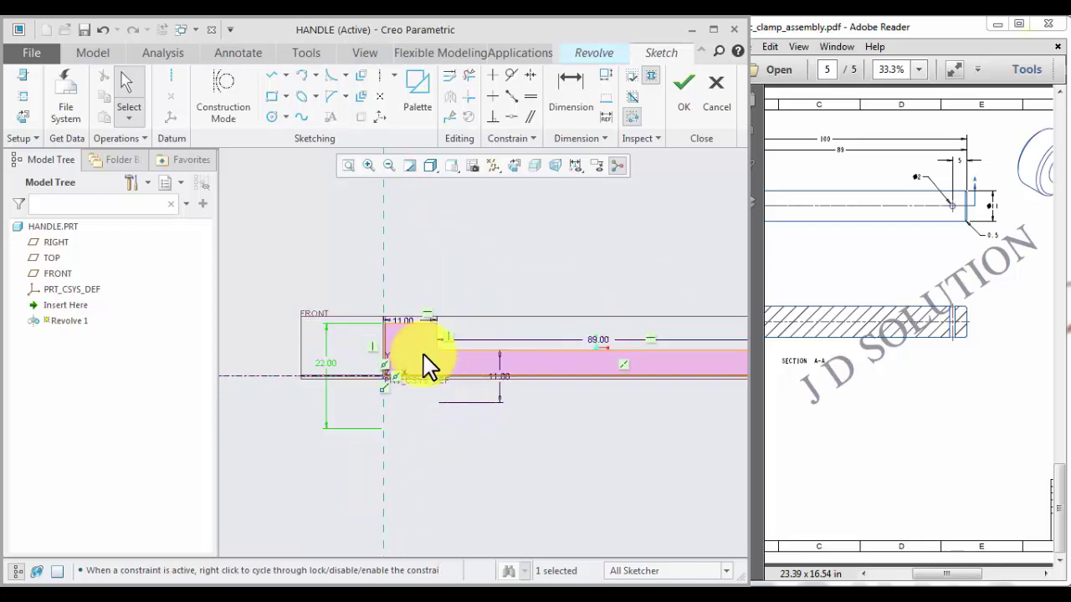
scroll(406, 361, down, 4)
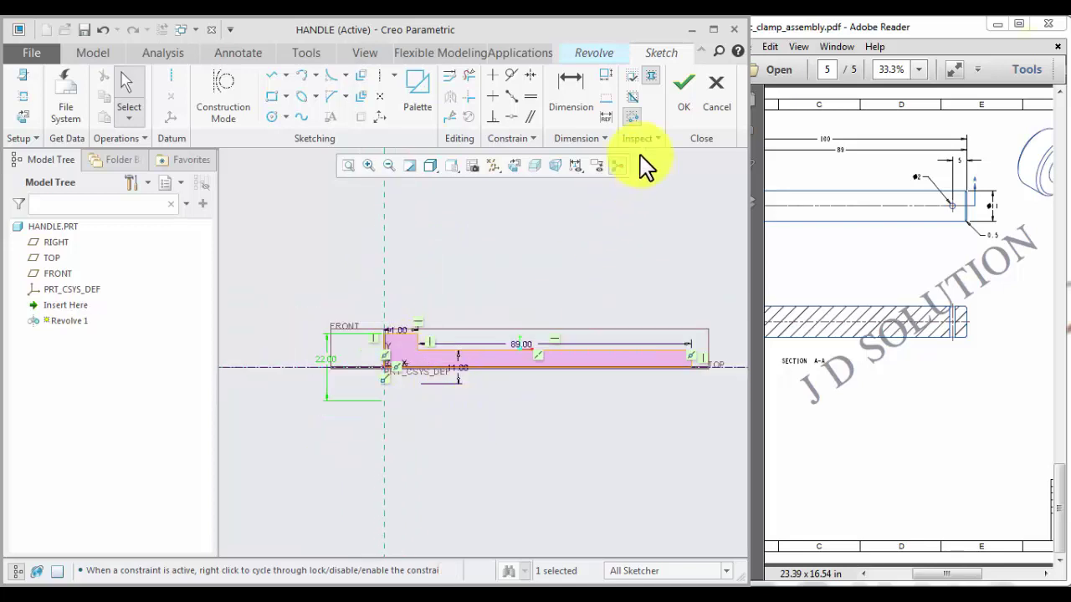
click(686, 98)
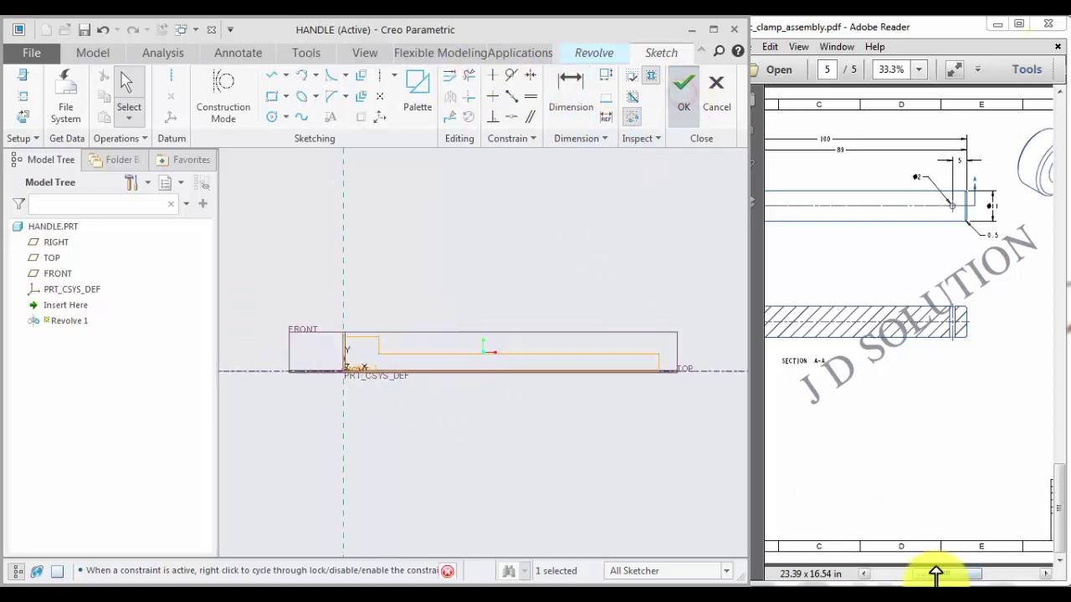
mouse_move(936, 574)
mouse_down()
mouse_move(902, 582)
mouse_move(934, 579)
mouse_up()
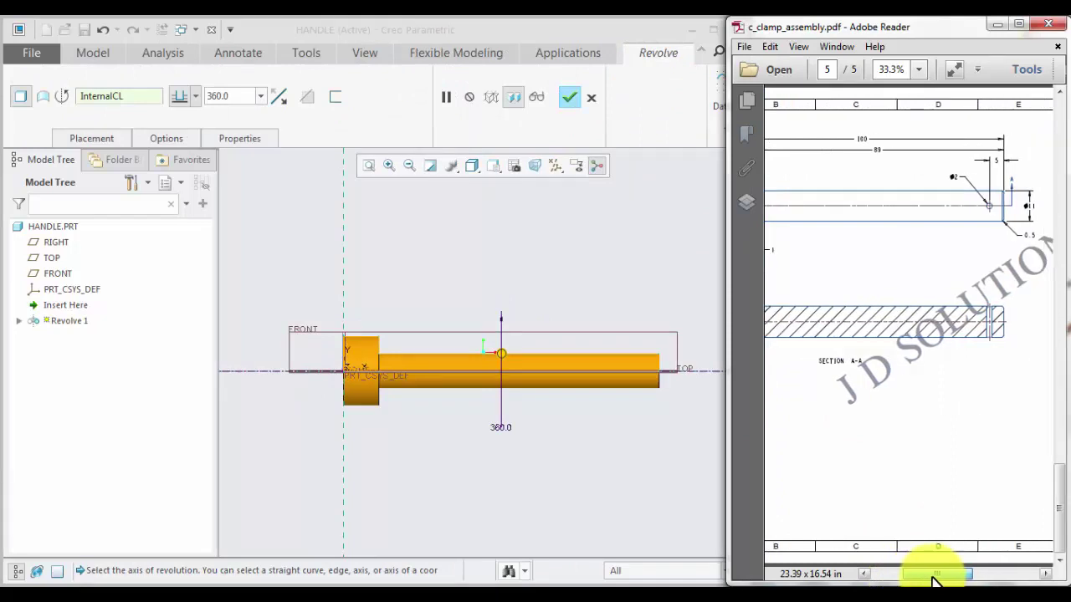
click(572, 98)
click(581, 476)
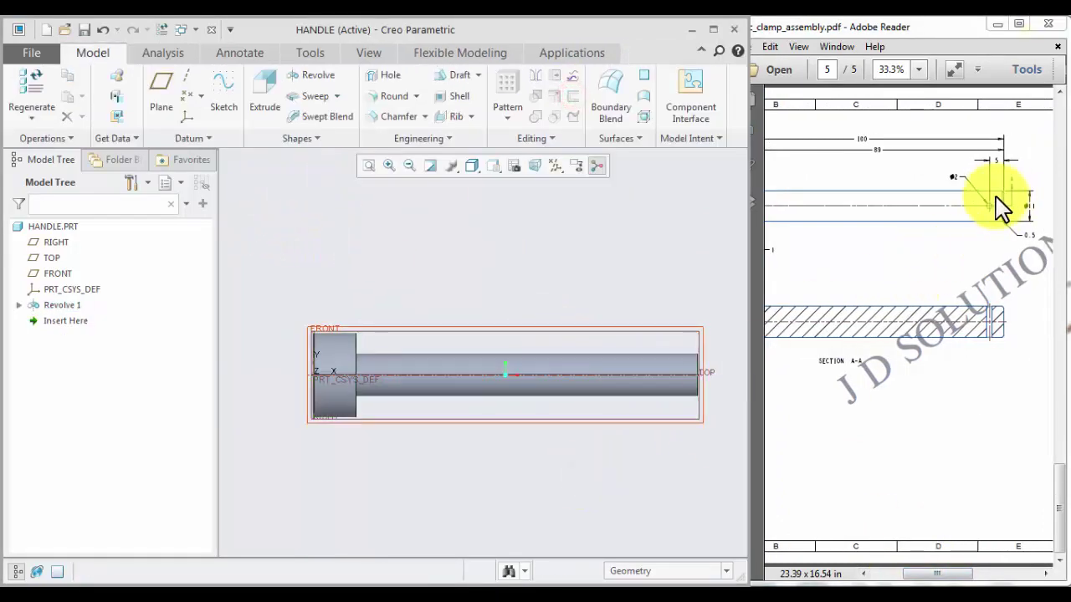
Start an Extrude sketch on the FRONT plane for the pin hole near the shank's free end.
click(548, 276)
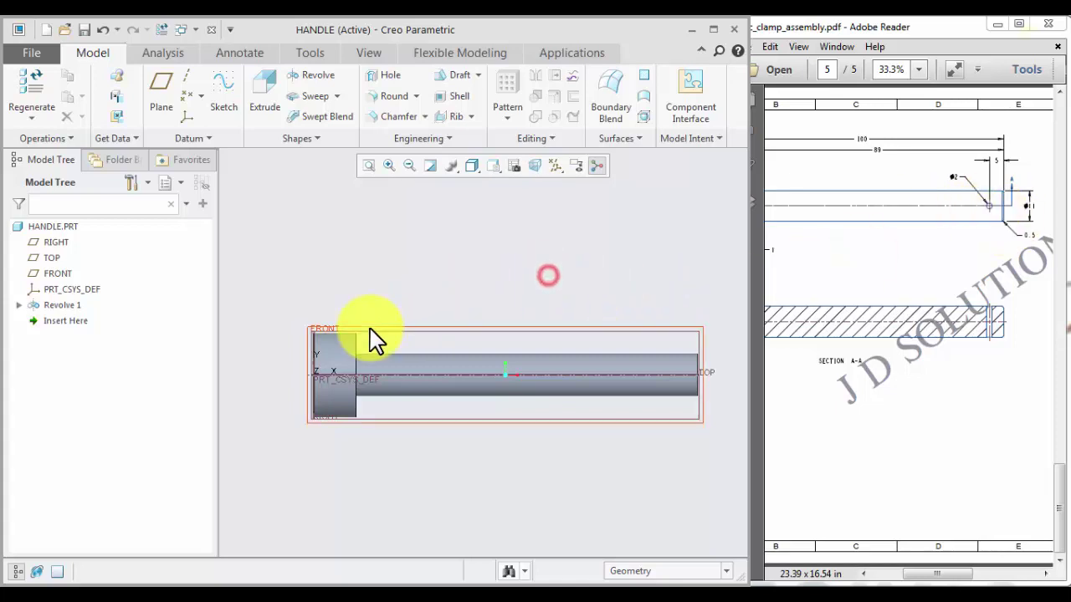
scroll(485, 359, down, 2)
scroll(536, 290, up, 2)
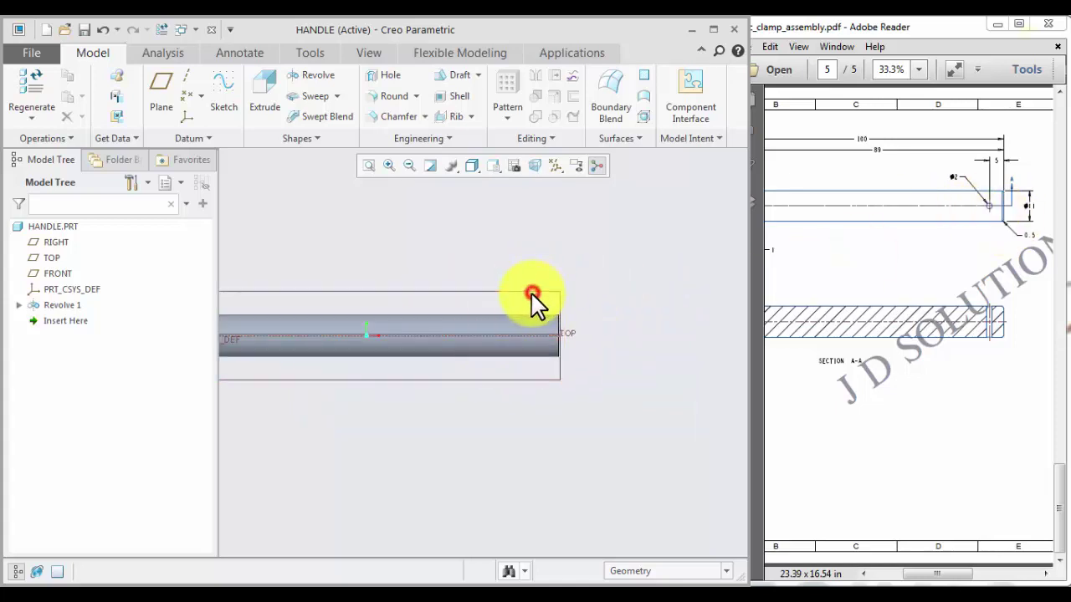
click(532, 292)
click(557, 219)
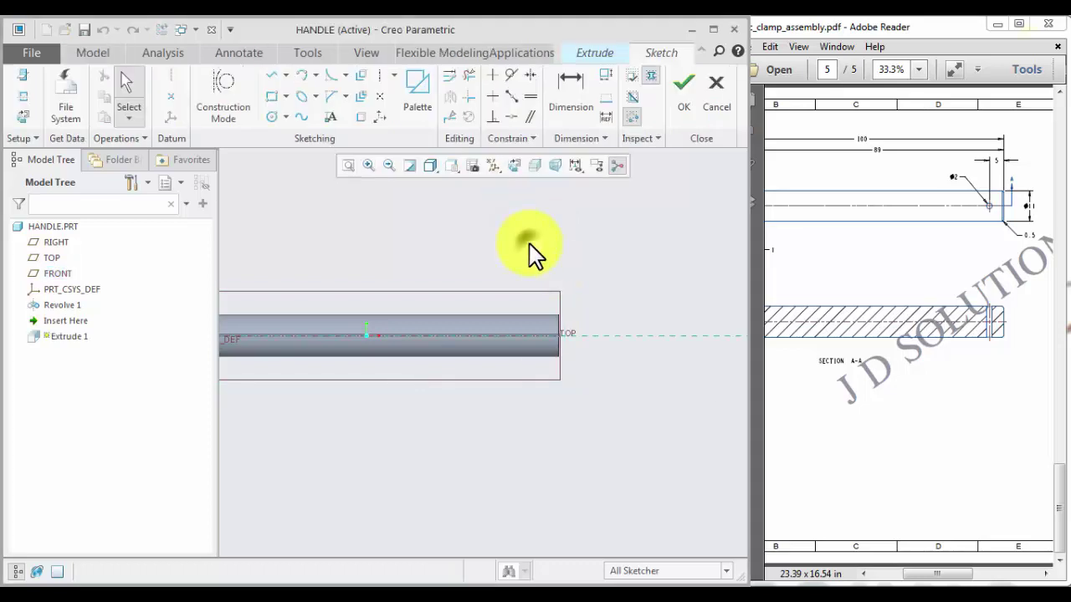
Add the shank's free end face as a sketch reference.
right_click(532, 255)
click(574, 303)
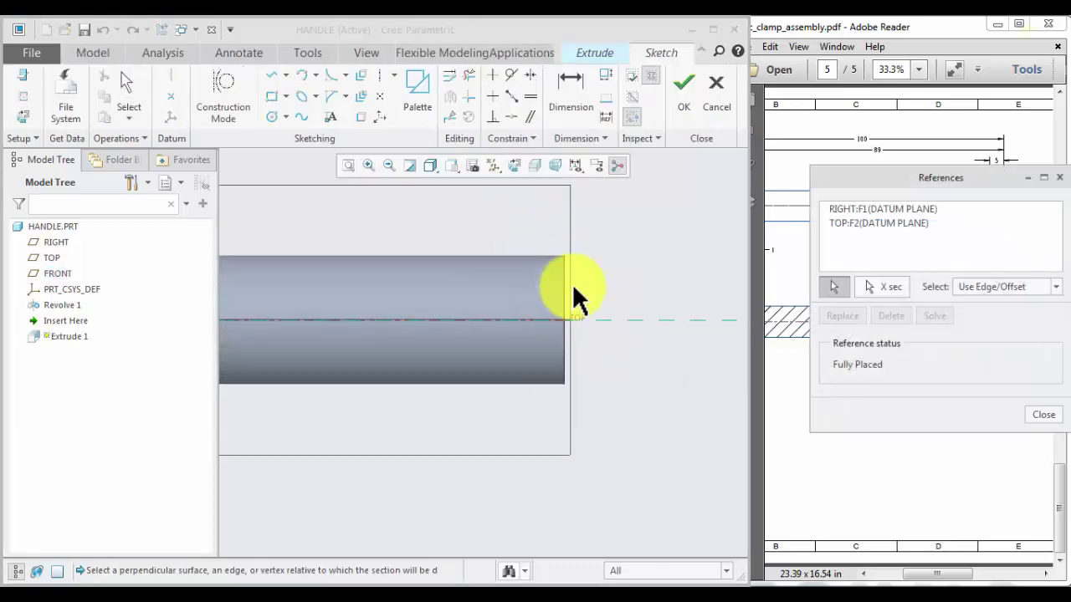
click(564, 291)
click(1042, 414)
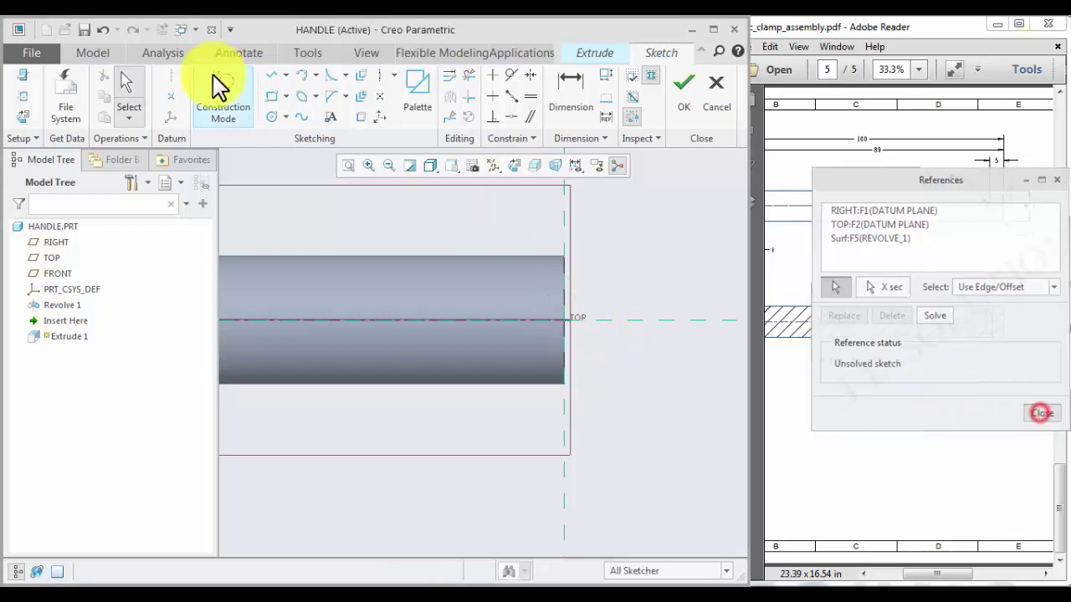
Sketch a 2 mm diameter circle on the shank's axis, 5 mm from the free end, and finish the sketch.
click(272, 116)
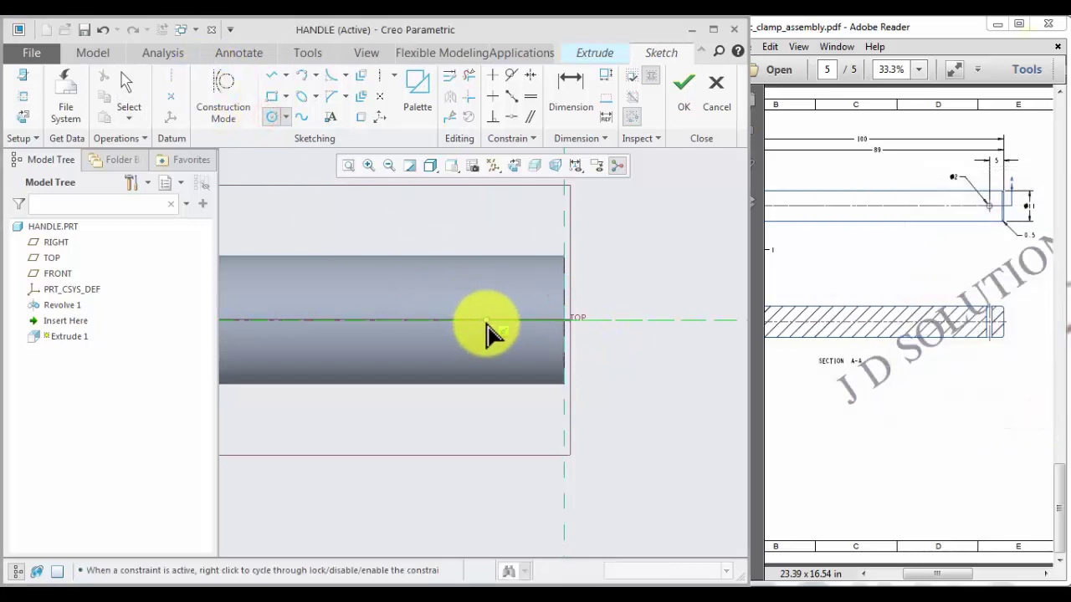
click(488, 321)
click(494, 333)
middle_click(453, 302)
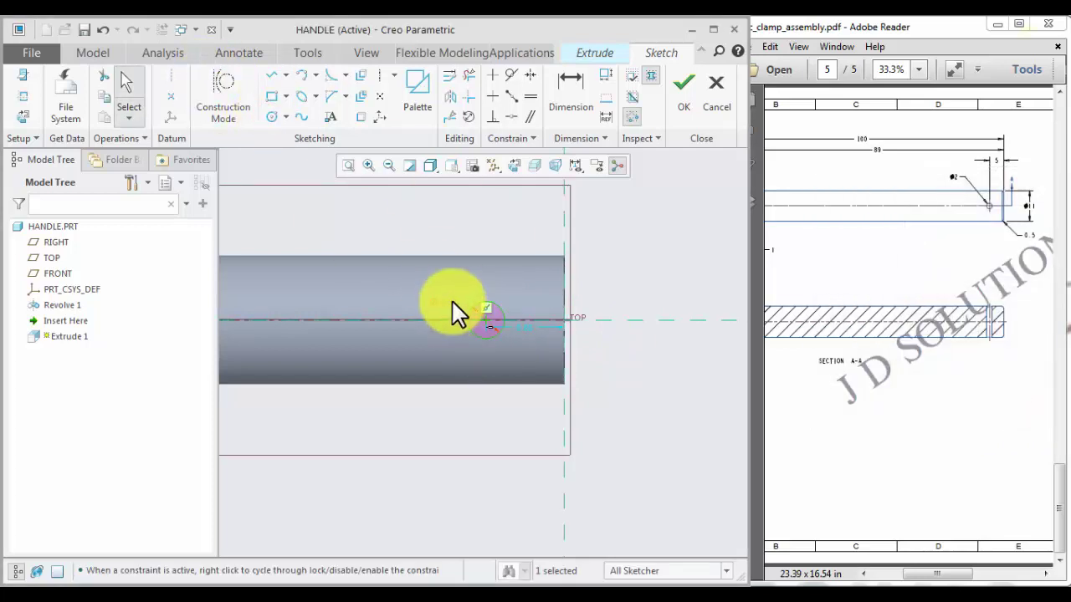
double_click(453, 302)
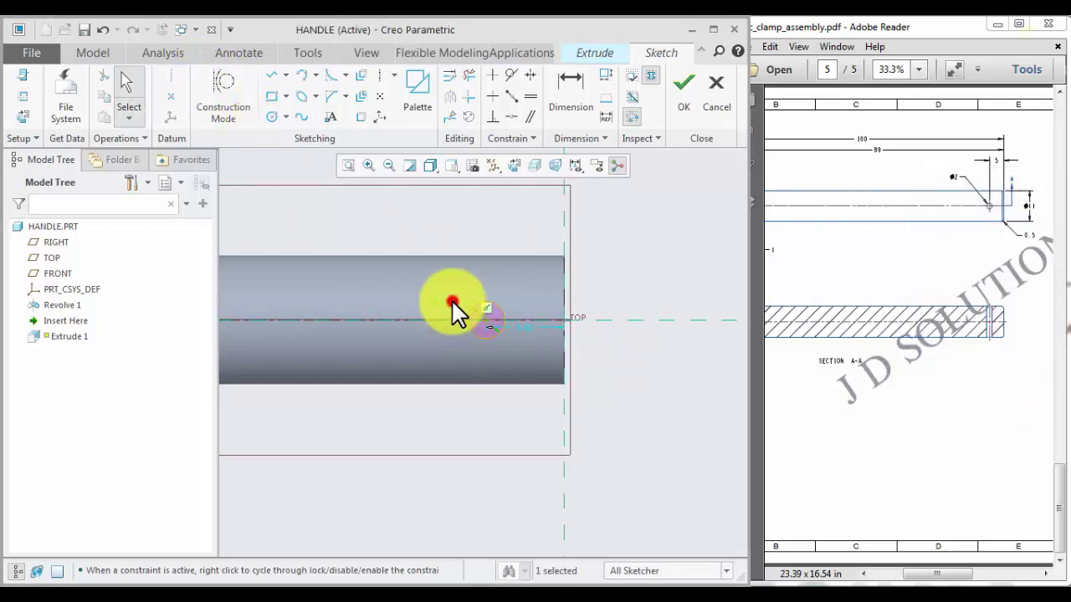
double_click(519, 326)
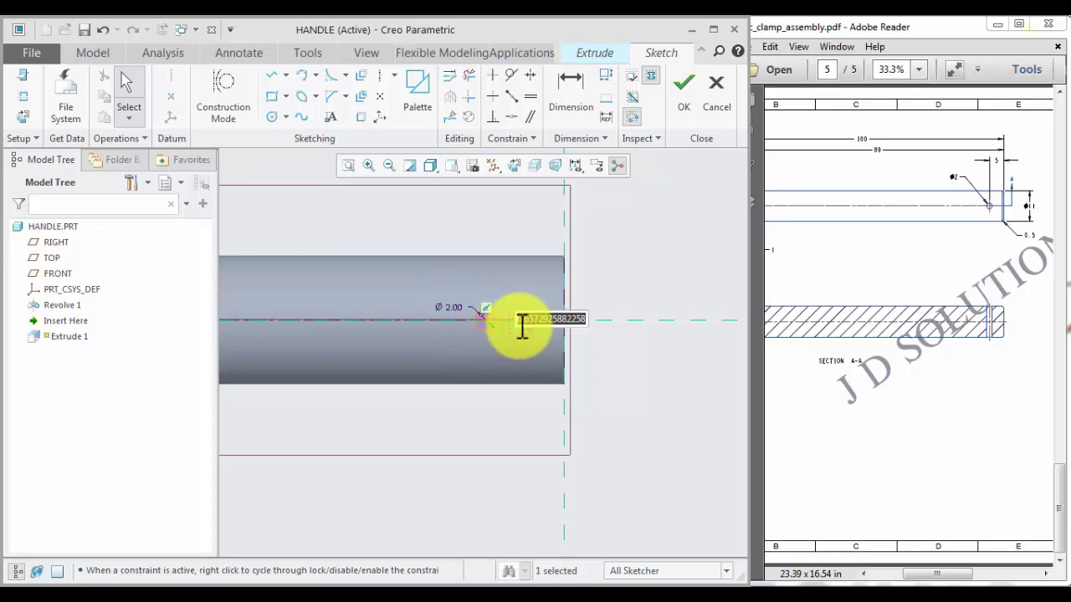
click(688, 90)
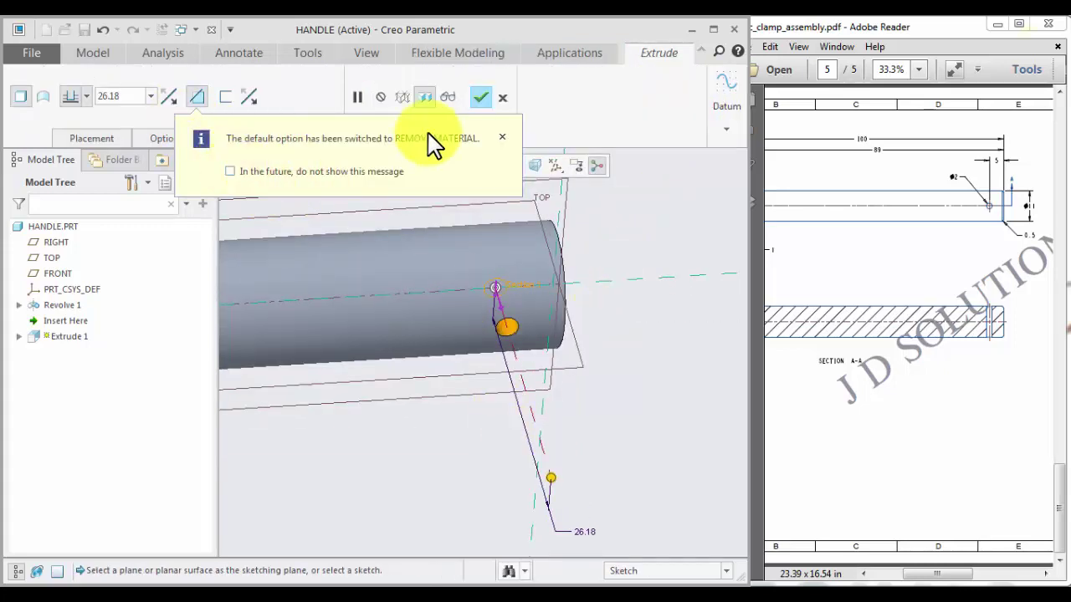
Cut the circle out of the shank with depth Through All on both sides and complete the extrude.
click(500, 139)
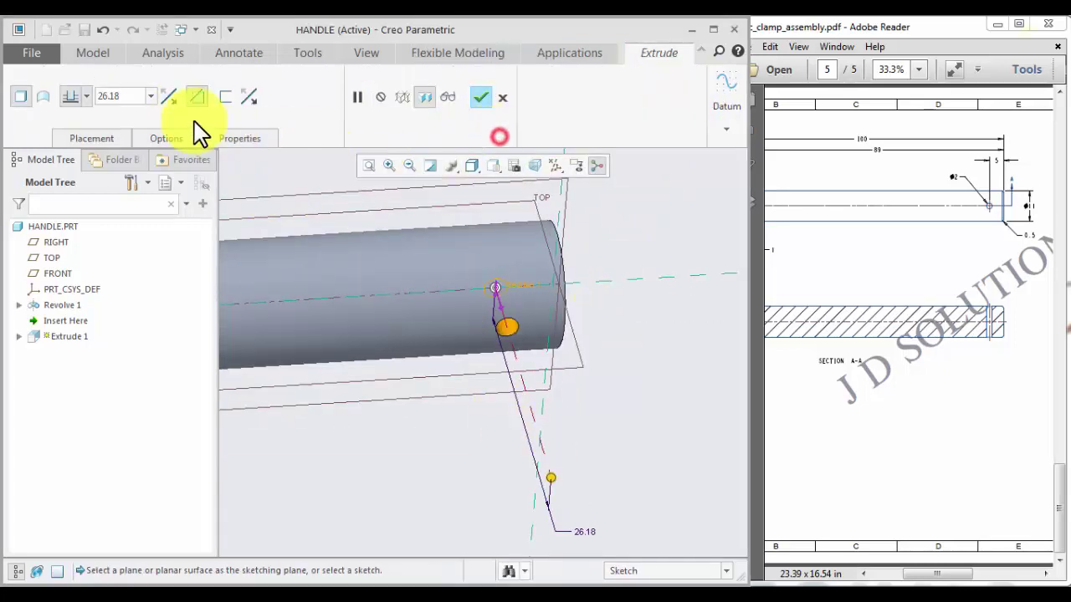
click(86, 97)
click(68, 187)
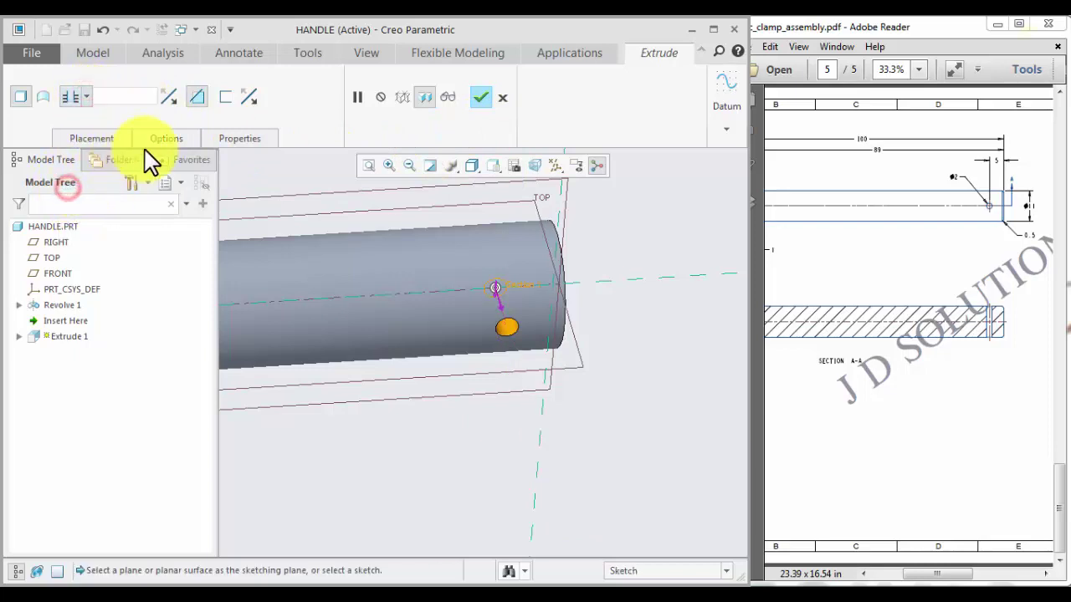
click(165, 139)
click(243, 226)
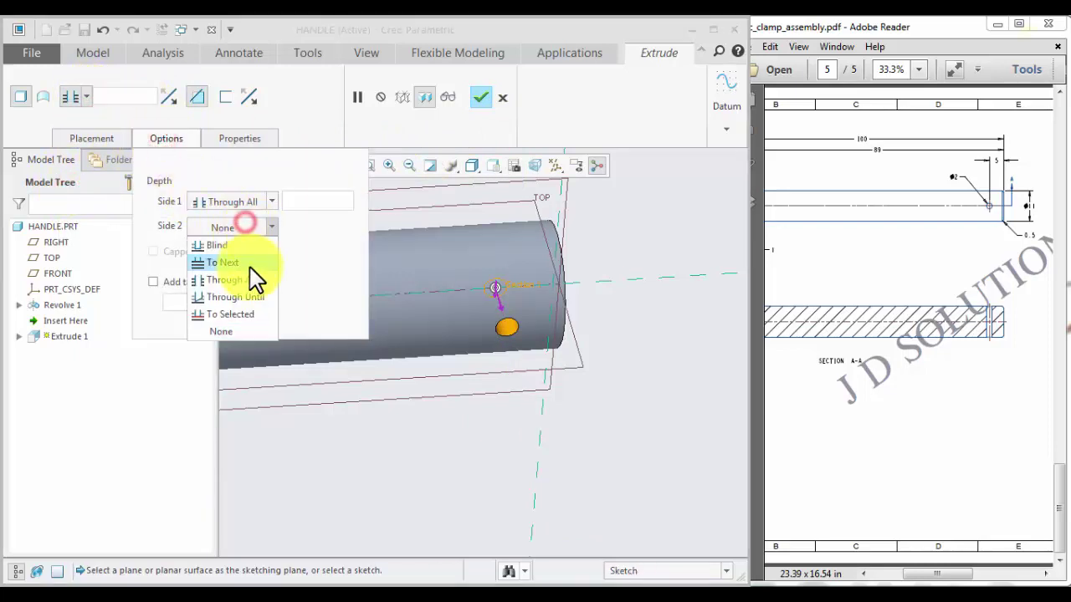
click(249, 279)
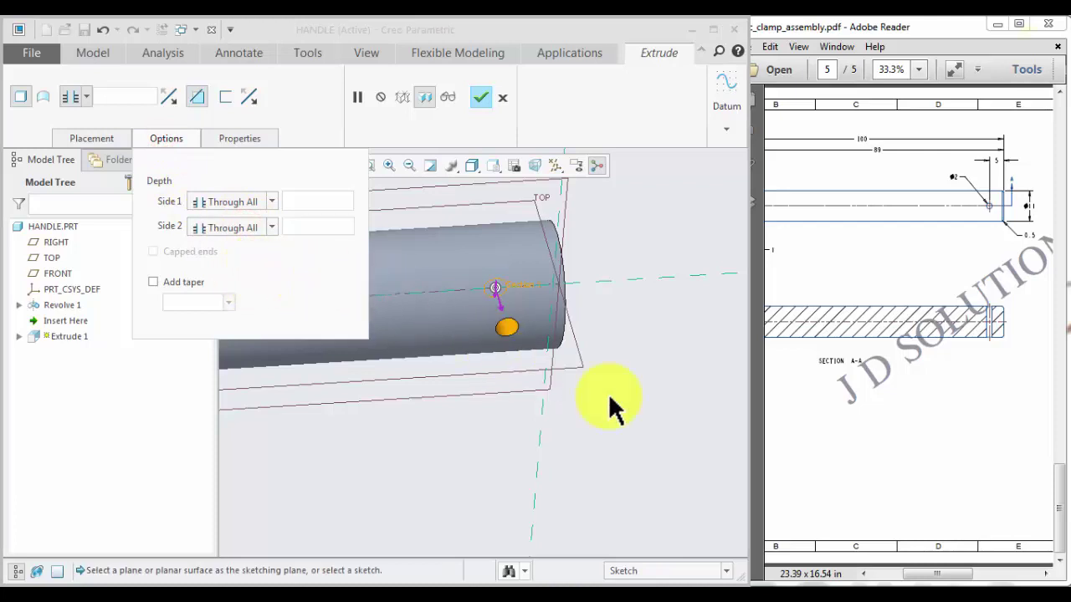
middle_drag(643, 408, 507, 175)
click(480, 98)
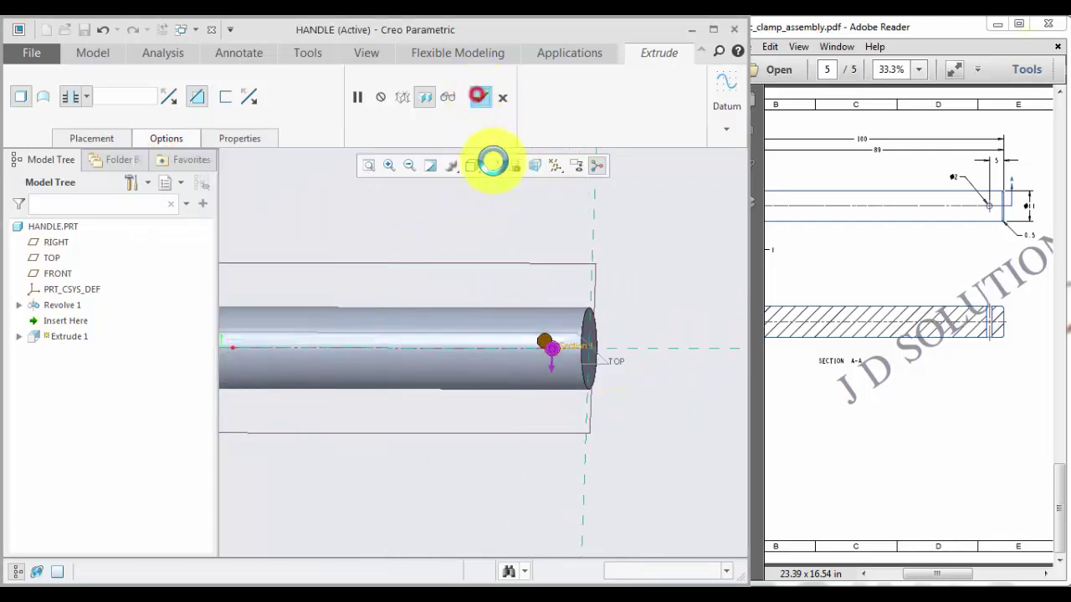
click(407, 226)
Start an Edge Chamfer on the circular edge of the shank's free end.
scroll(402, 227, down, 3)
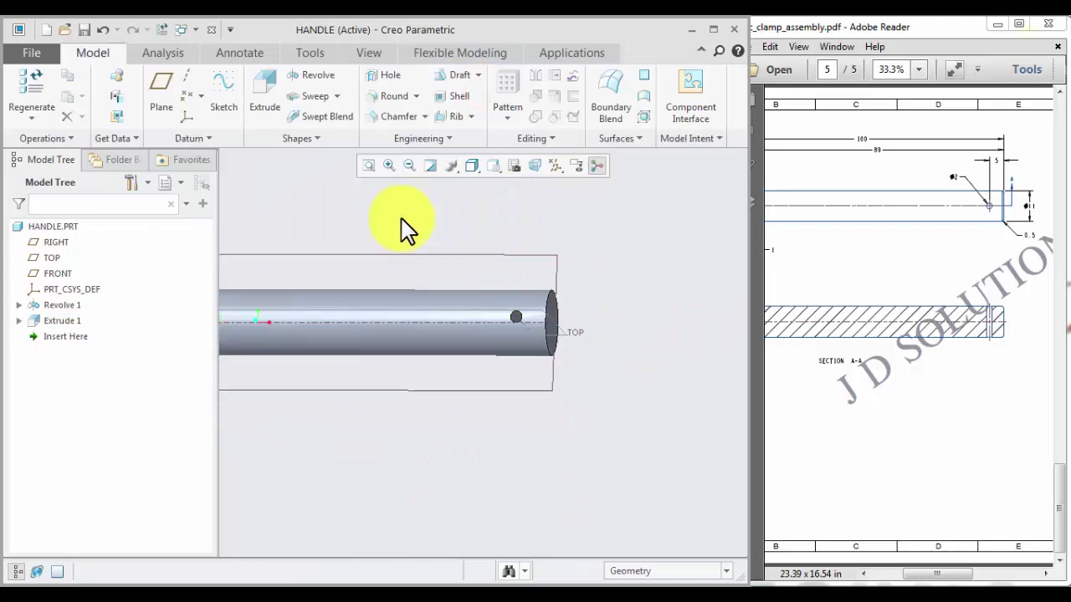
click(393, 118)
scroll(499, 291, up, 2)
click(487, 276)
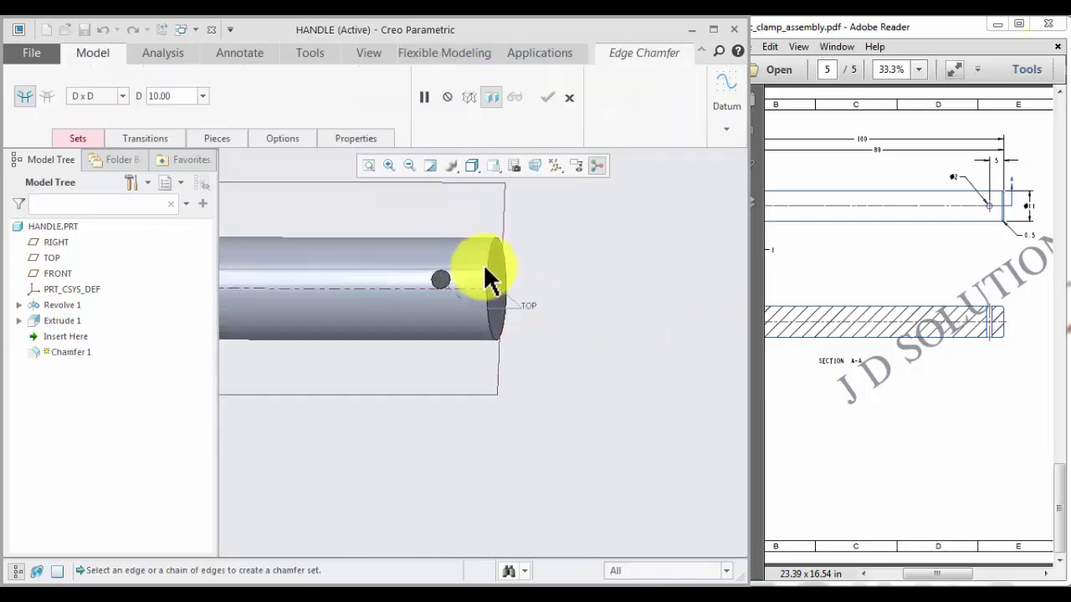
click(494, 263)
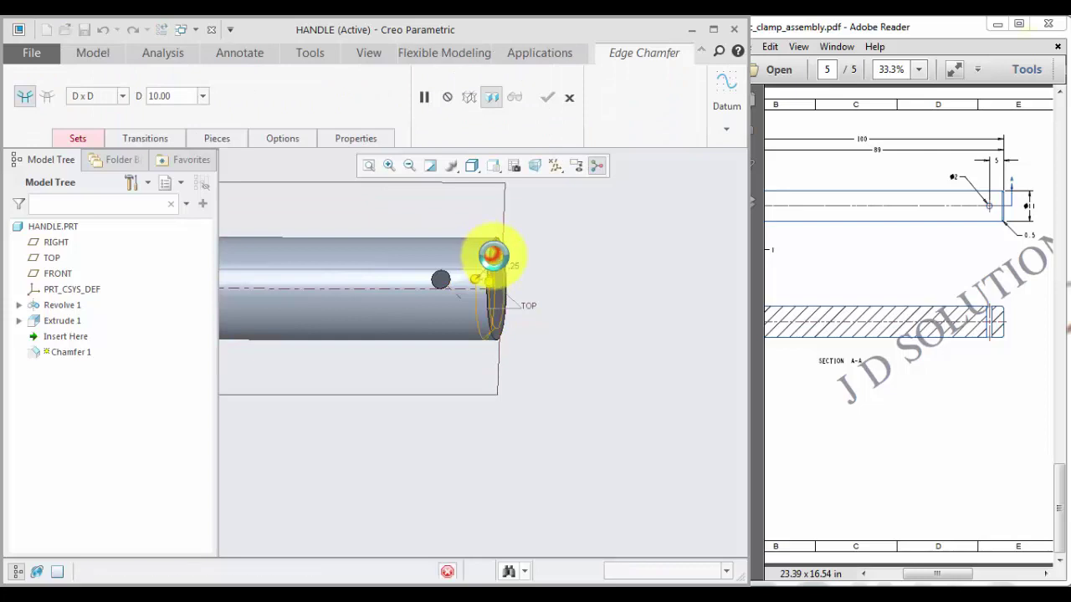
Add both outer rim edges of the handle's head, set the D x D chamfer size to 0.5 mm and complete it.
scroll(578, 271, down, 5)
scroll(421, 276, up, 4)
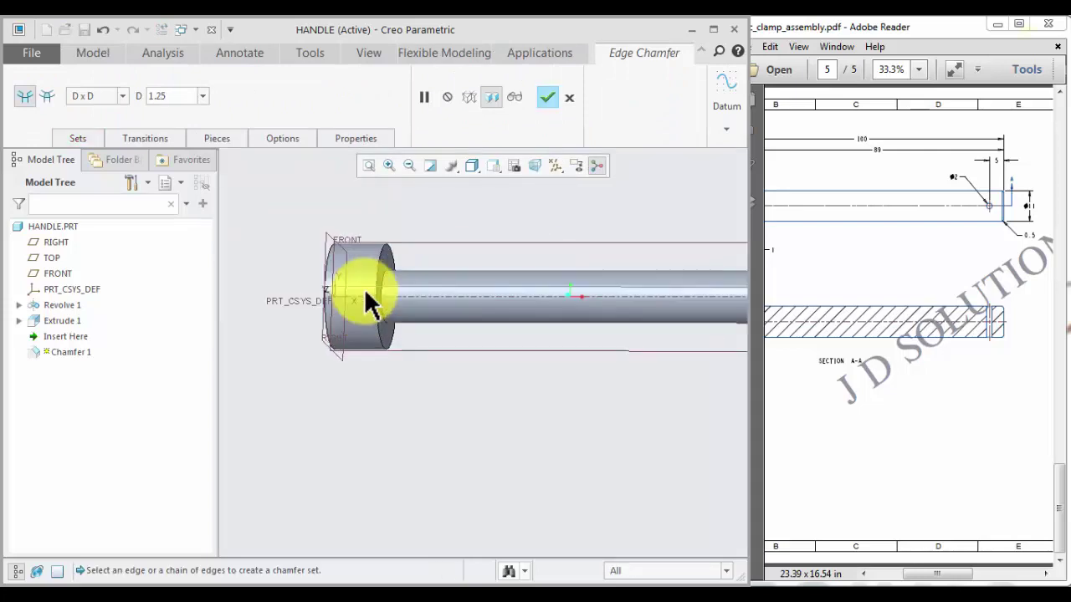
click(390, 249)
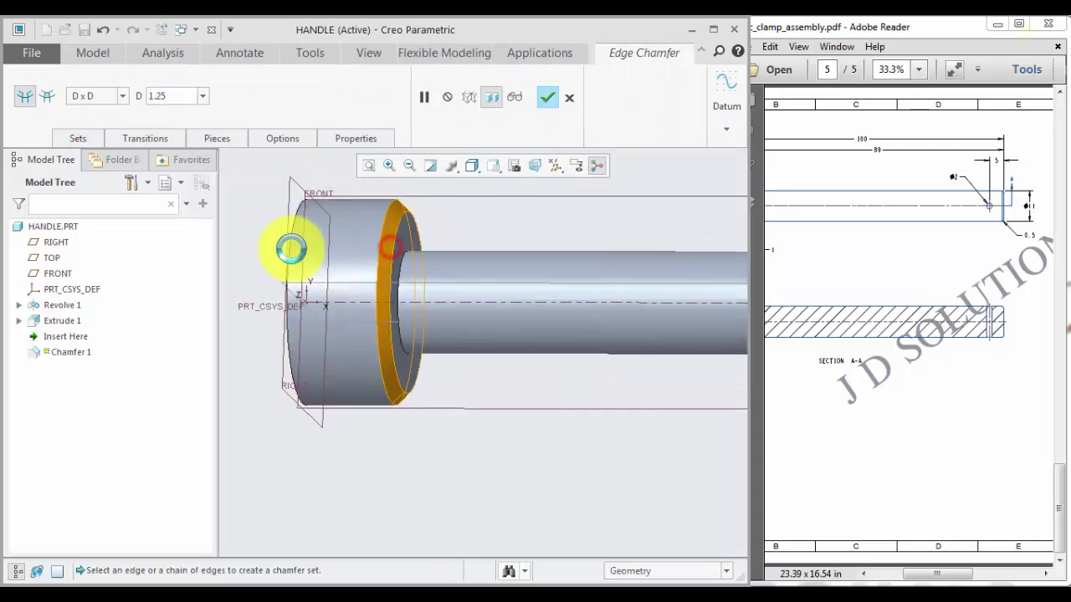
ctrl+click(291, 245)
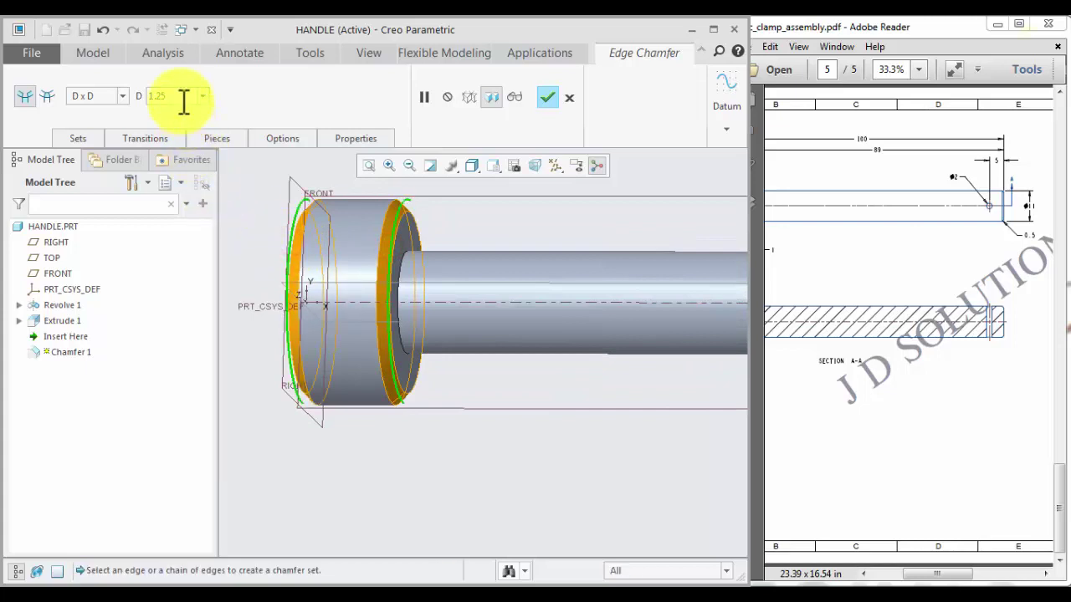
text(0.5)
key(Return)
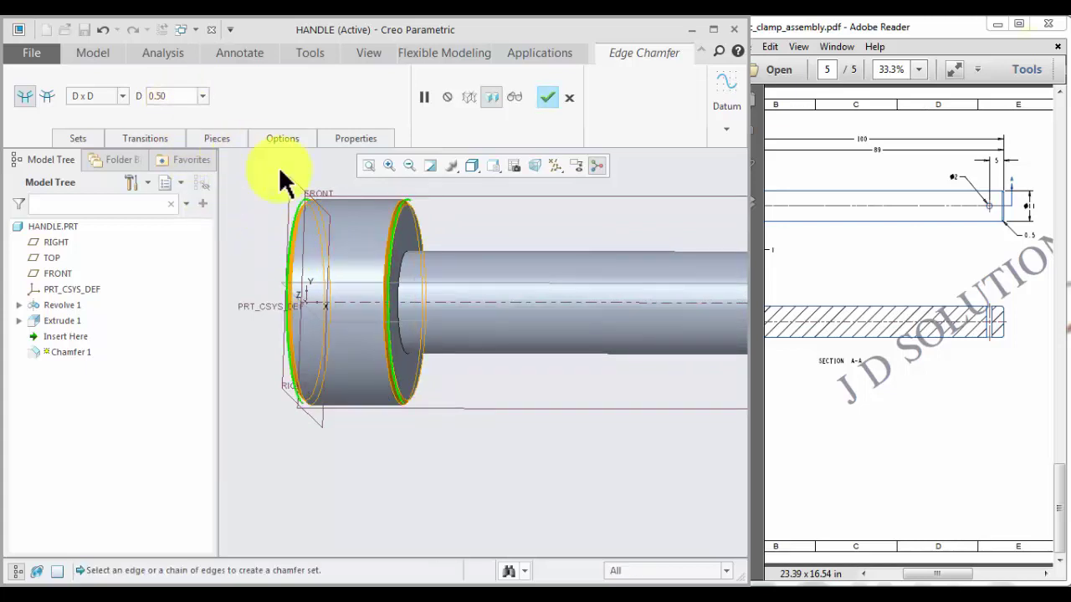
click(546, 97)
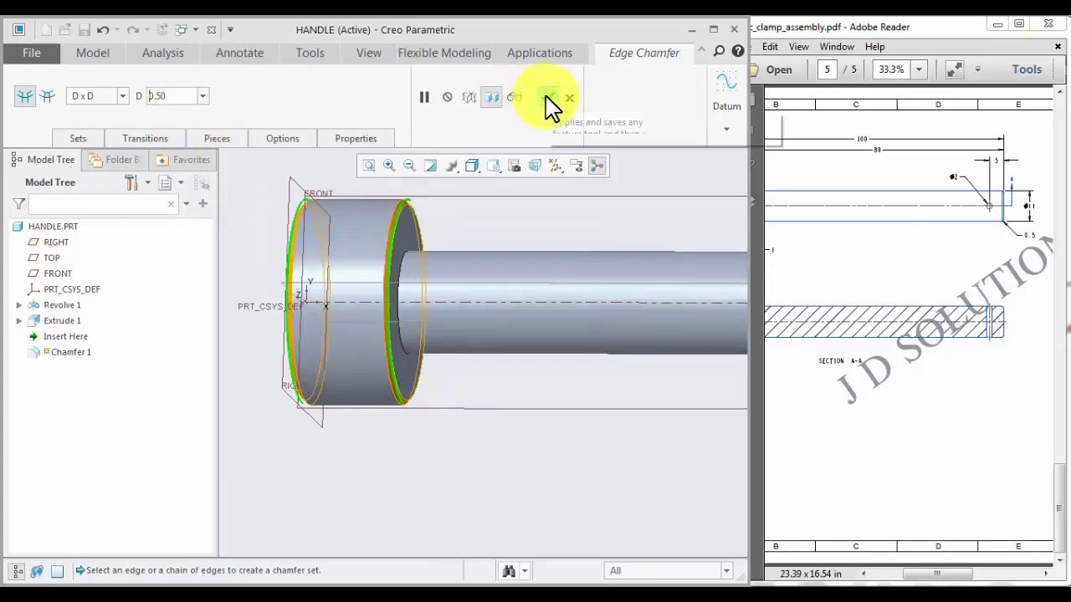
scroll(418, 314, up, 3)
scroll(478, 402, up, 2)
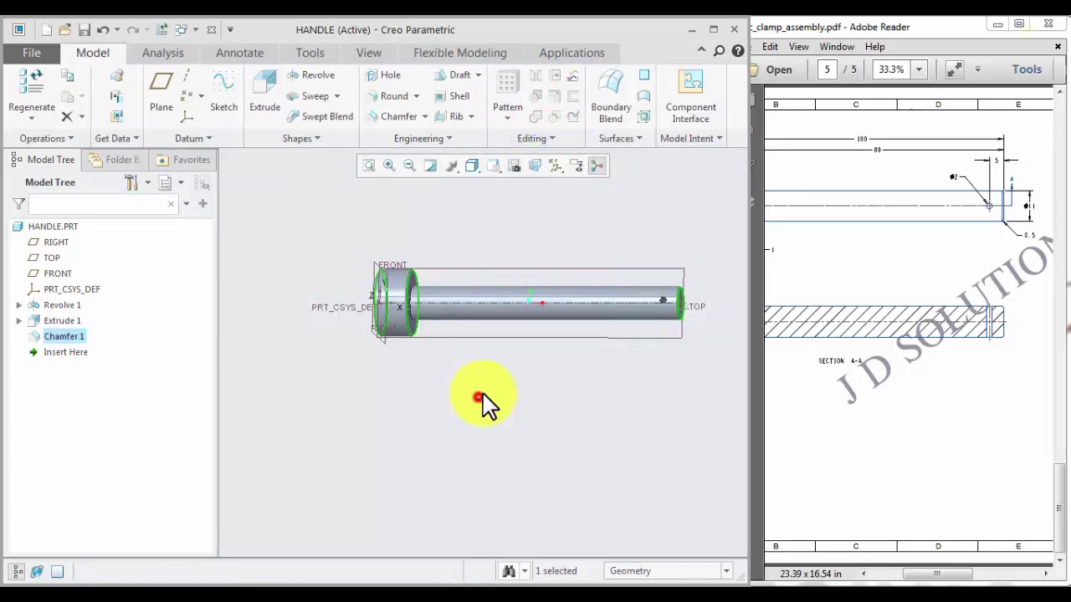
middle_drag(478, 402, 565, 405)
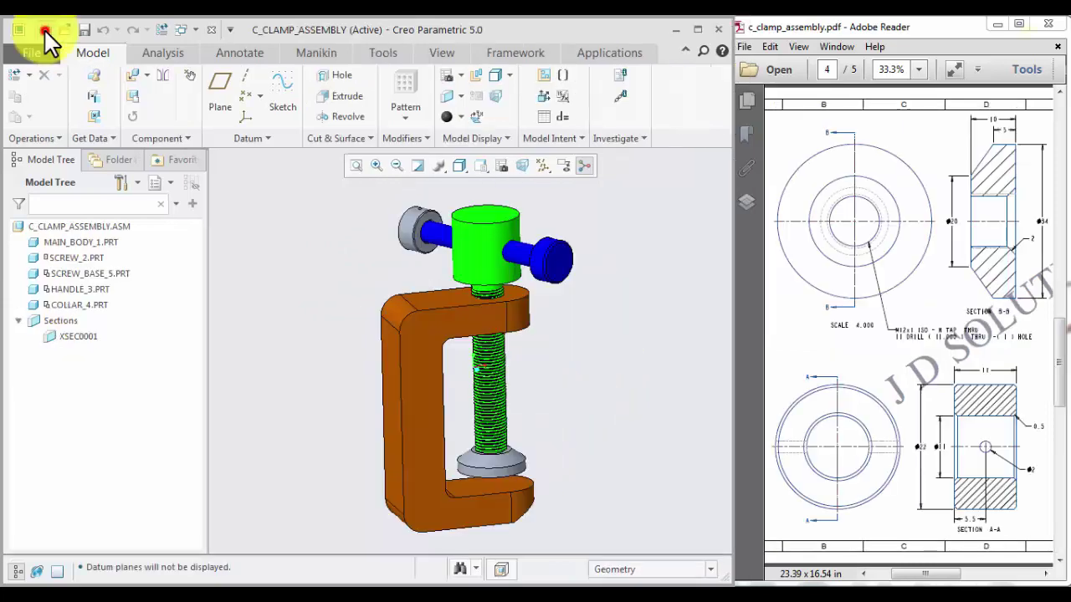
Create a new solid part named screw_base with the mmns_part_solid template.
click(45, 30)
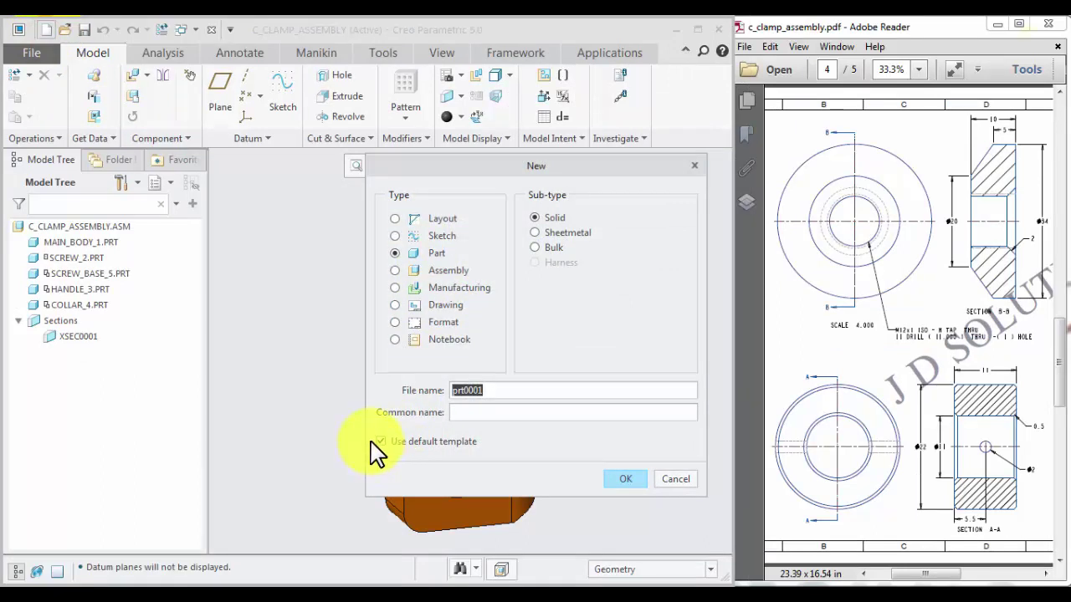
double_click(494, 390)
click(629, 481)
scroll(285, 272, down, 3)
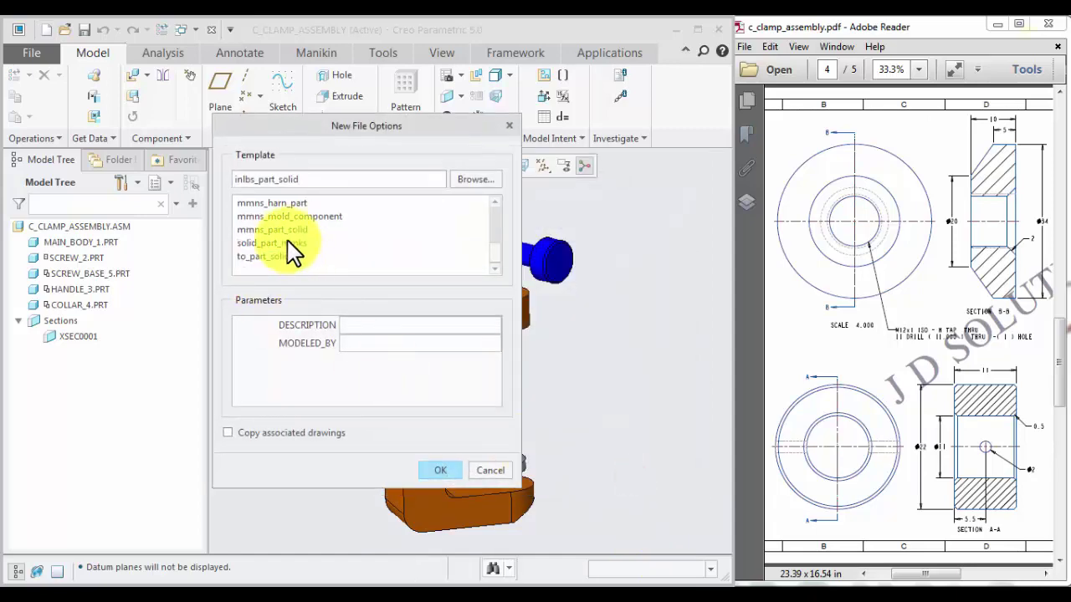
click(287, 229)
click(439, 473)
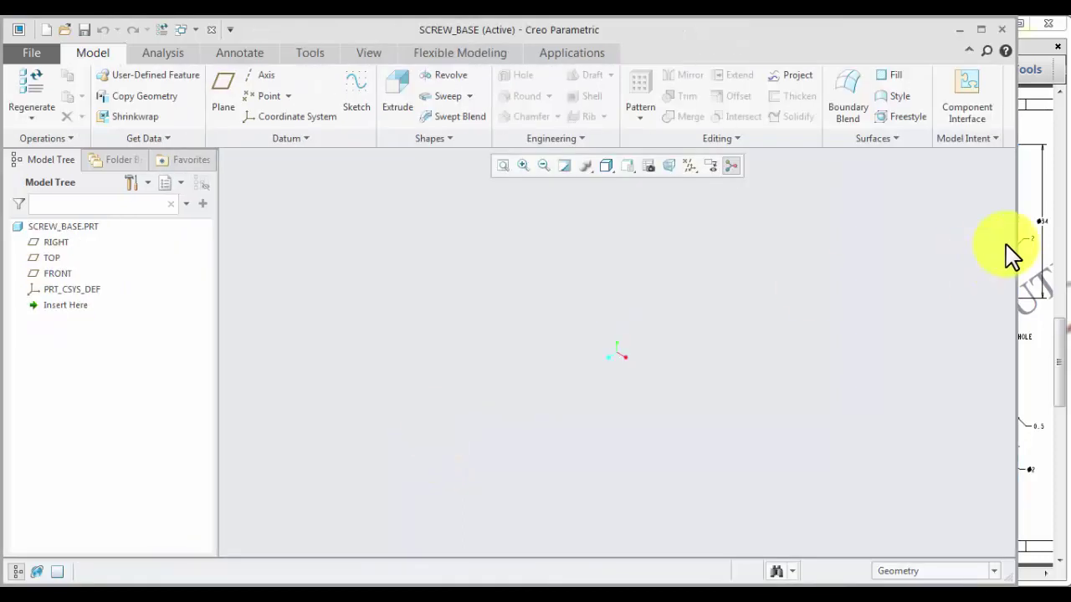
Narrow the part window so the PDF drawing stays visible beside it, and display all datum features.
drag(1016, 236, 758, 254)
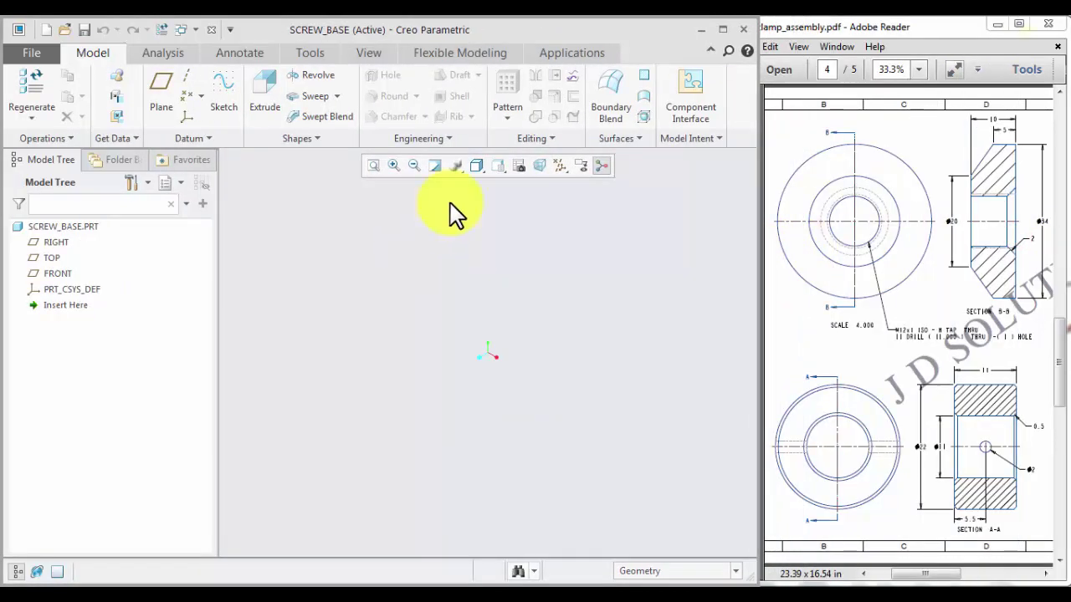
click(559, 167)
click(559, 184)
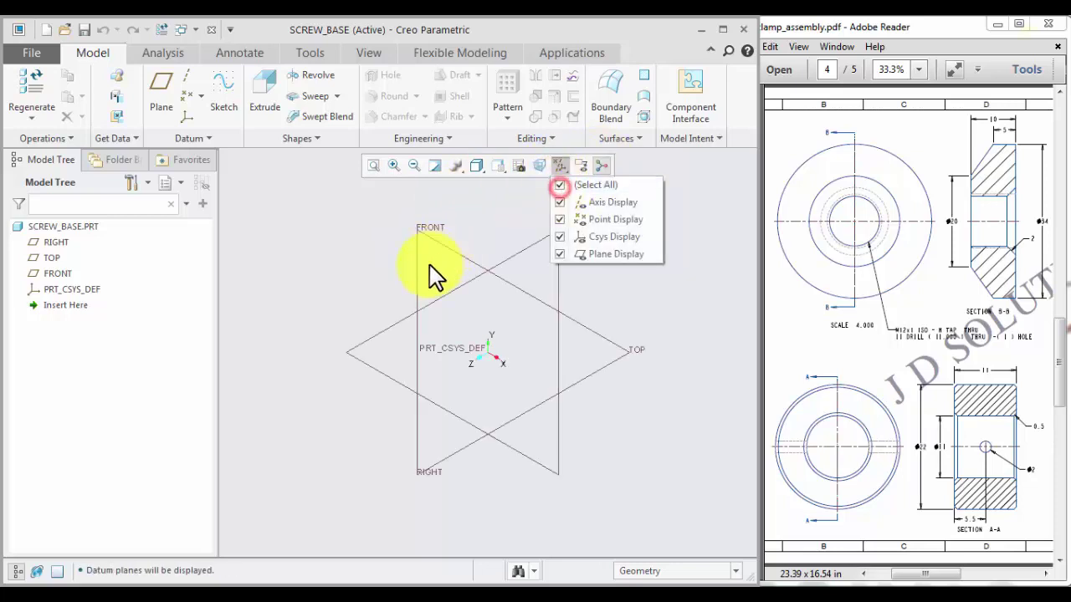
Start a Revolve sketch on the FRONT plane and orient the view parallel to the screen.
click(399, 249)
click(425, 232)
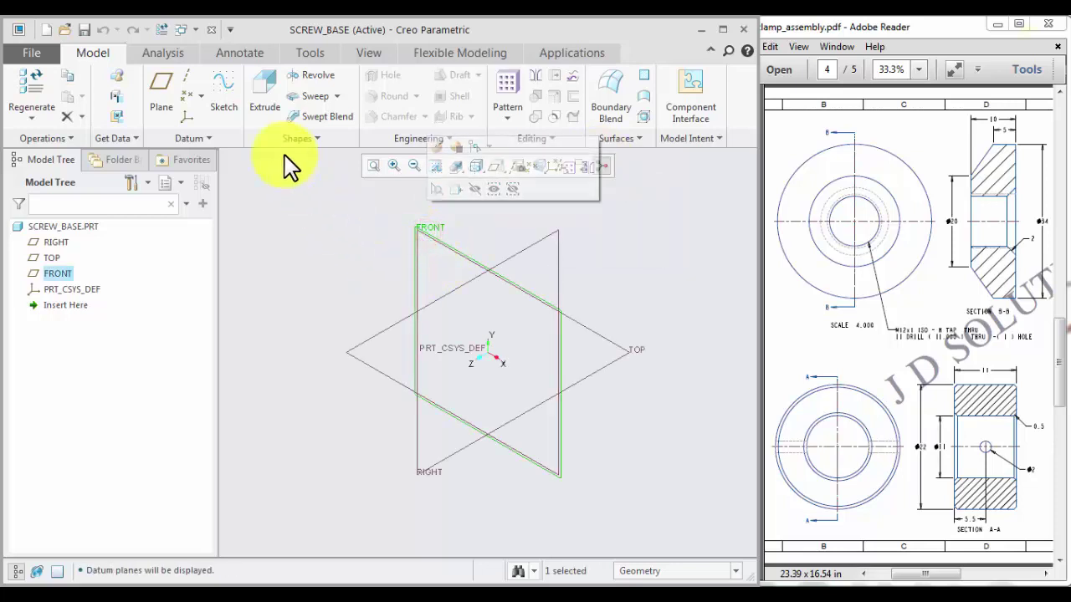
click(302, 75)
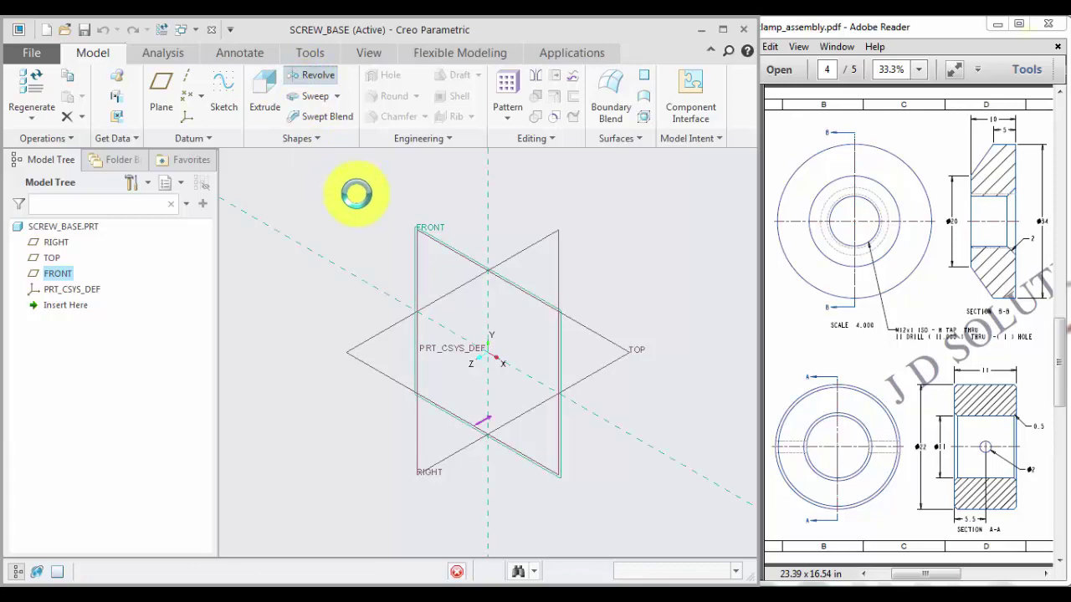
click(520, 167)
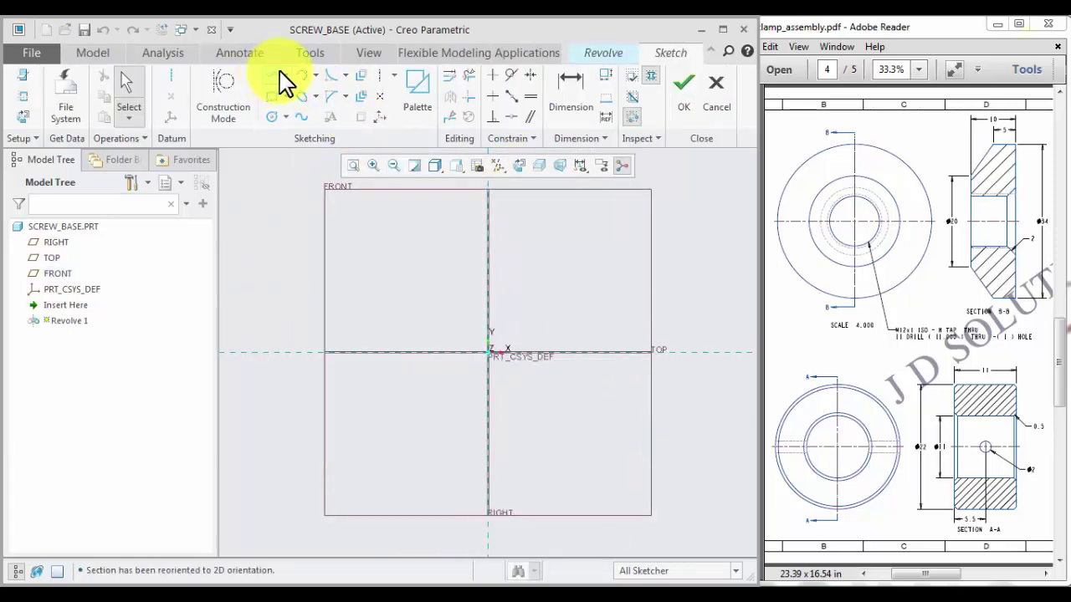
Place a horizontal centerline through the origin as the axis of revolution.
click(171, 77)
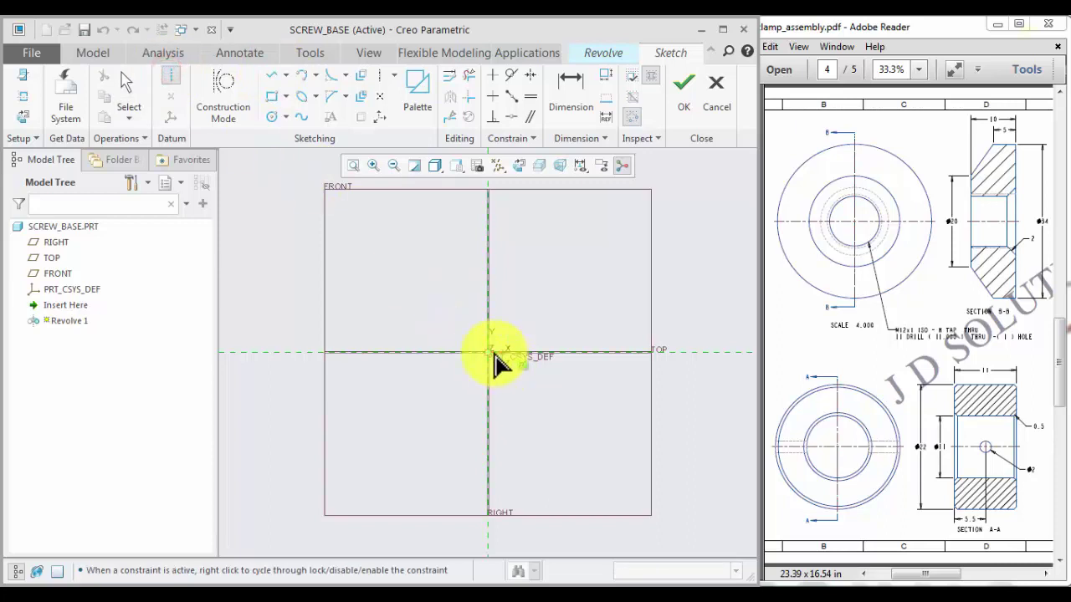
click(554, 356)
middle_click(569, 365)
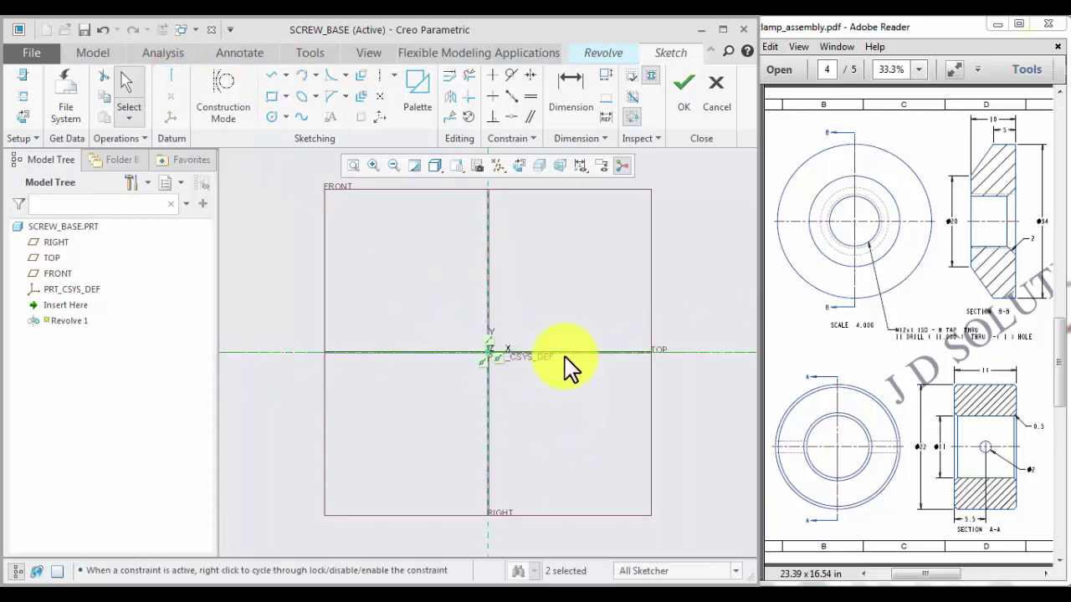
Sketch a horizontal line above the centerline, starting on the vertical reference, and set its length to 10 mm.
scroll(556, 322, down, 2)
click(270, 79)
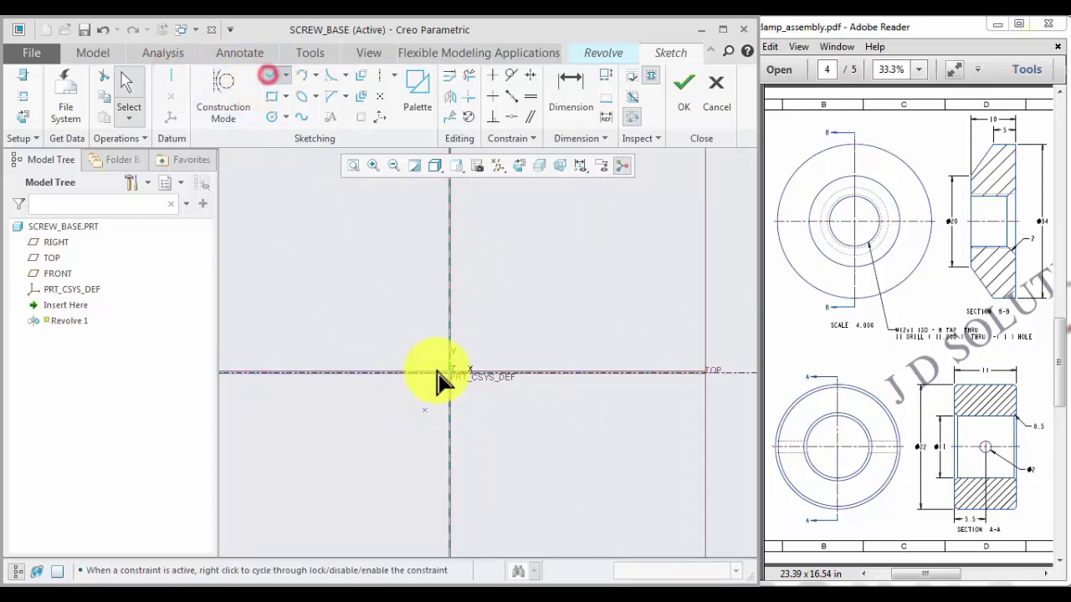
click(452, 337)
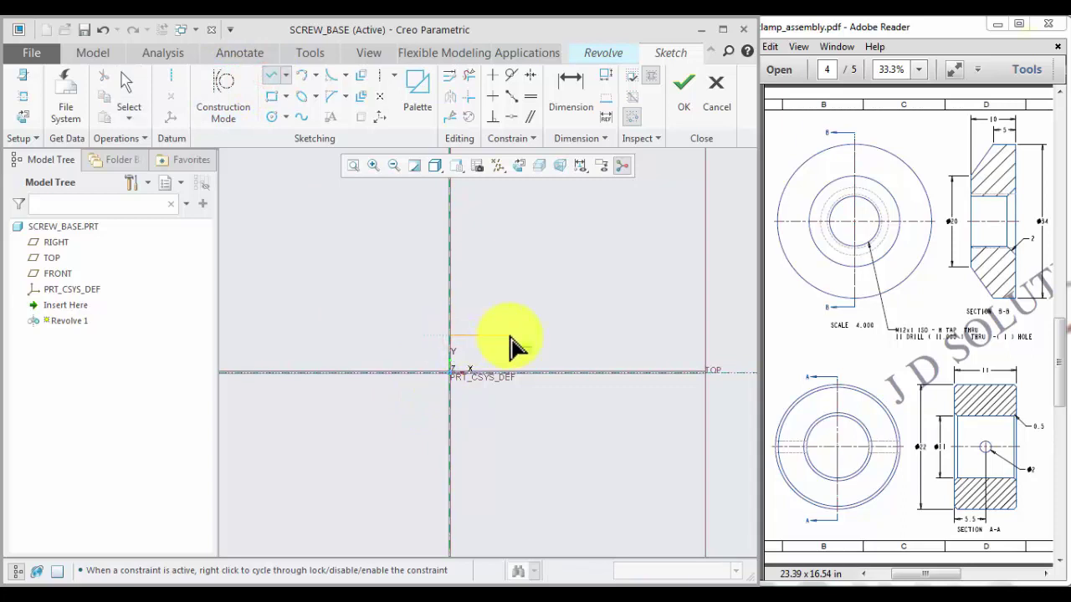
click(512, 343)
middle_click(502, 401)
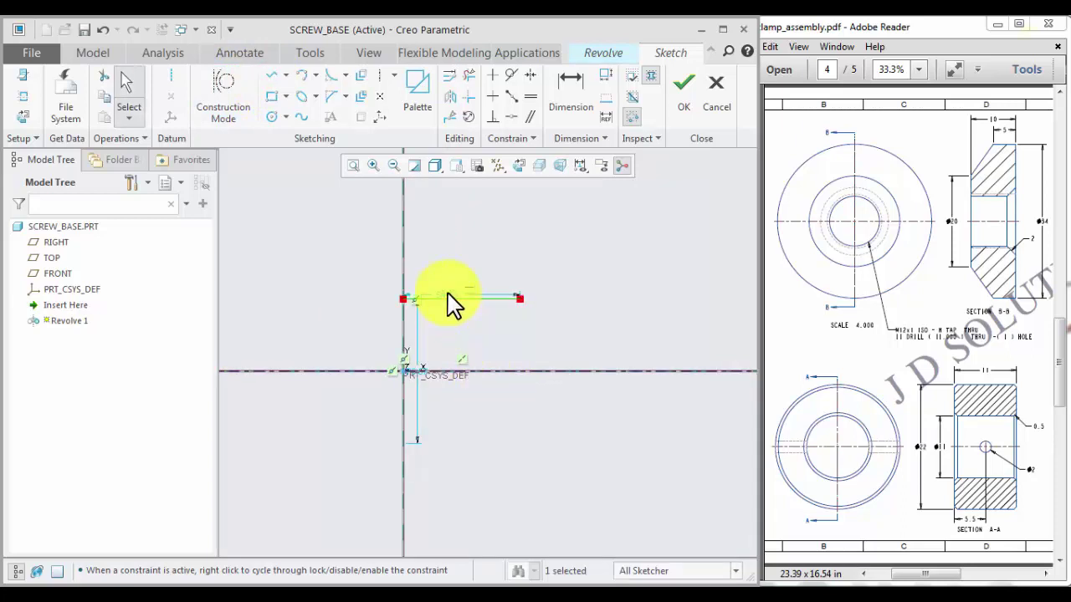
double_click(448, 295)
text(10)
key(Return)
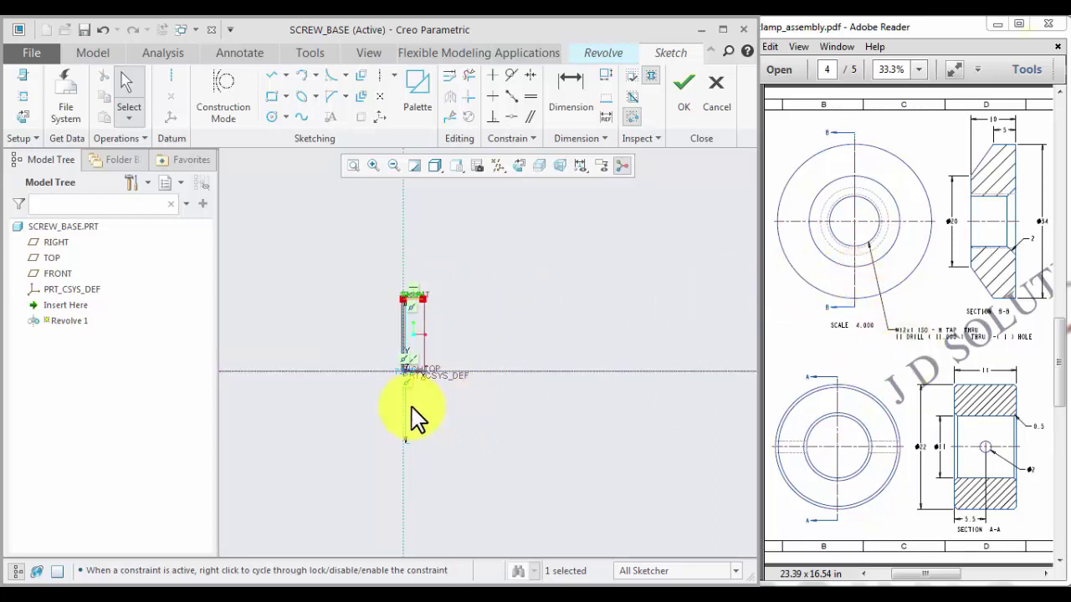
Set the line's diameter dimension about the centerline to 10 mm.
click(397, 371)
middle_click(371, 370)
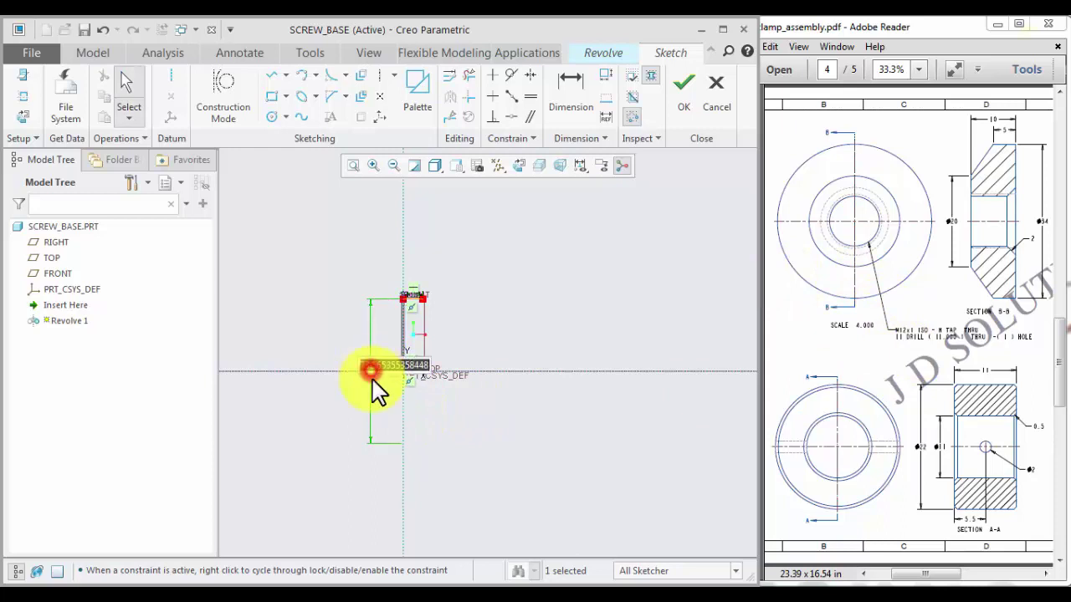
text(10)
key(Return)
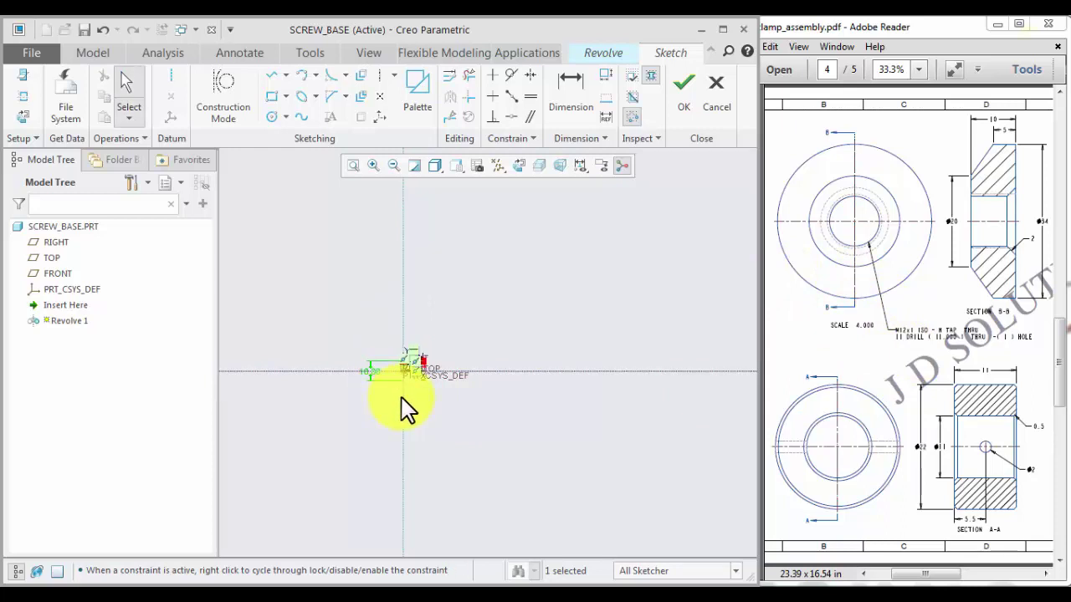
Close the profile above the 10 mm line with a vertical side, a short top edge, a sloped edge and a short vertical edge.
click(276, 77)
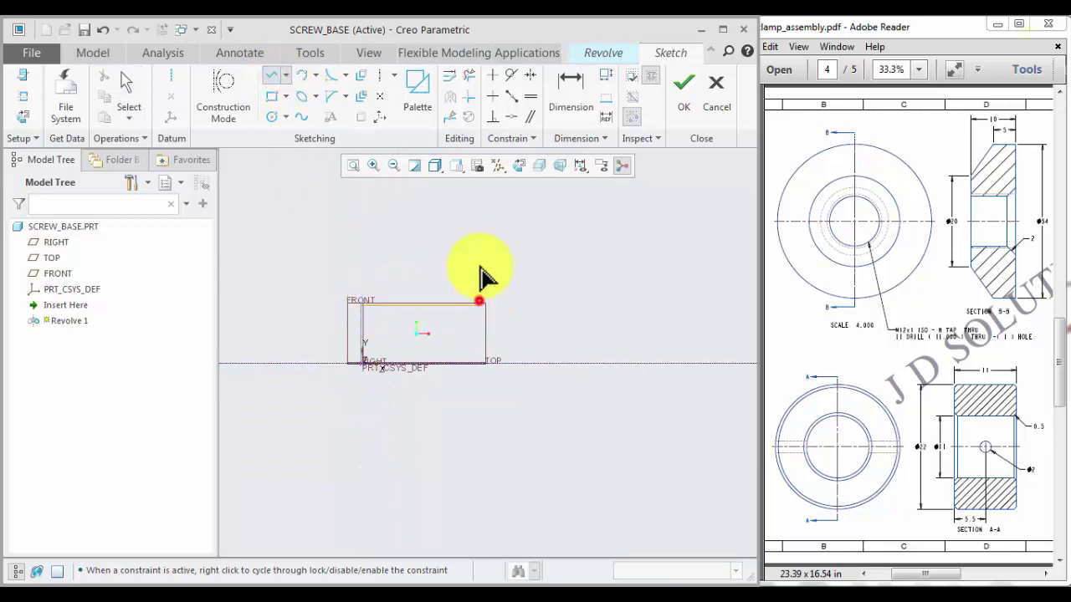
click(473, 199)
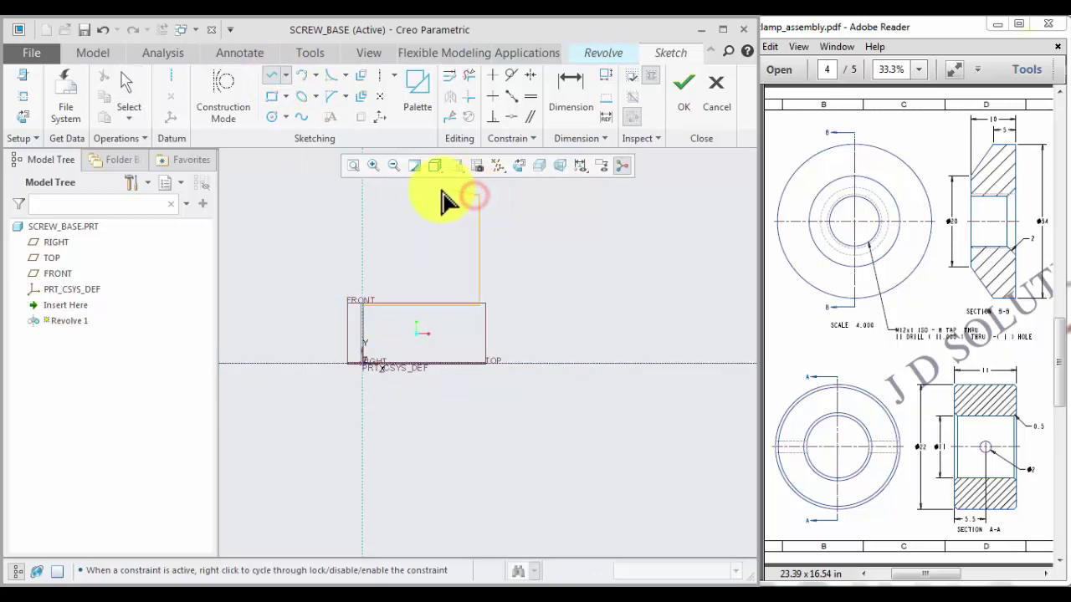
click(365, 270)
click(360, 305)
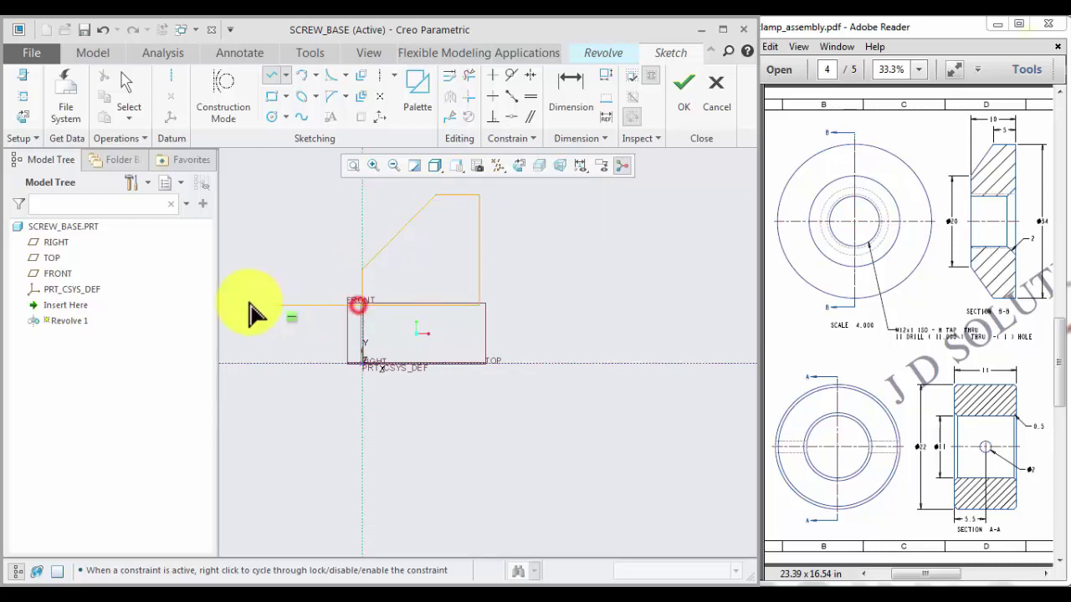
middle_click(249, 308)
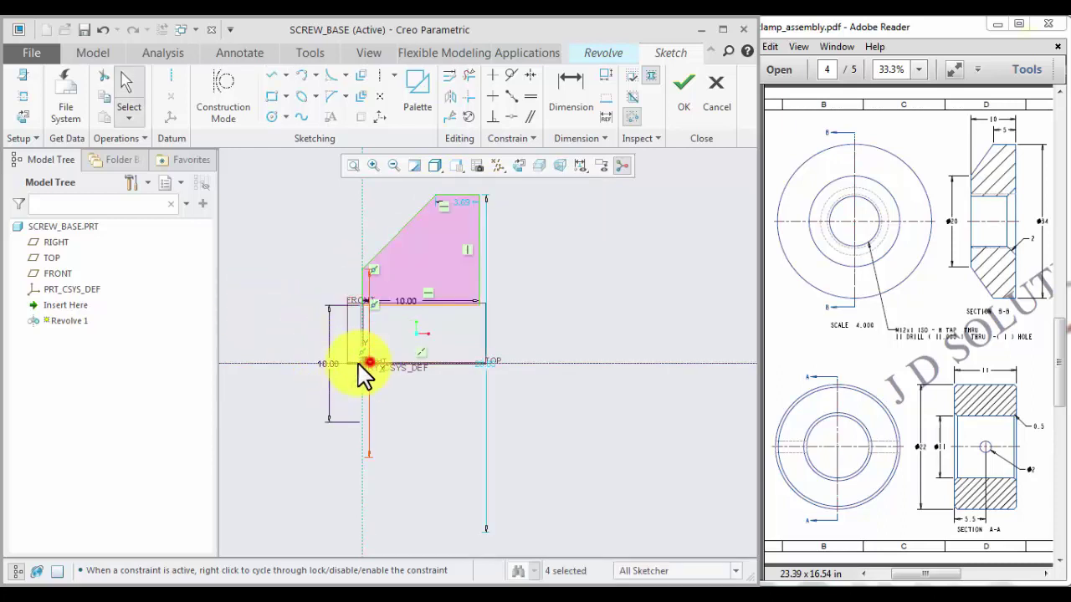
Set the profile's small-end diameter to 20 mm, outer diameter to 34 mm and top edge width to 5 mm as in the drawing.
middle_click(314, 355)
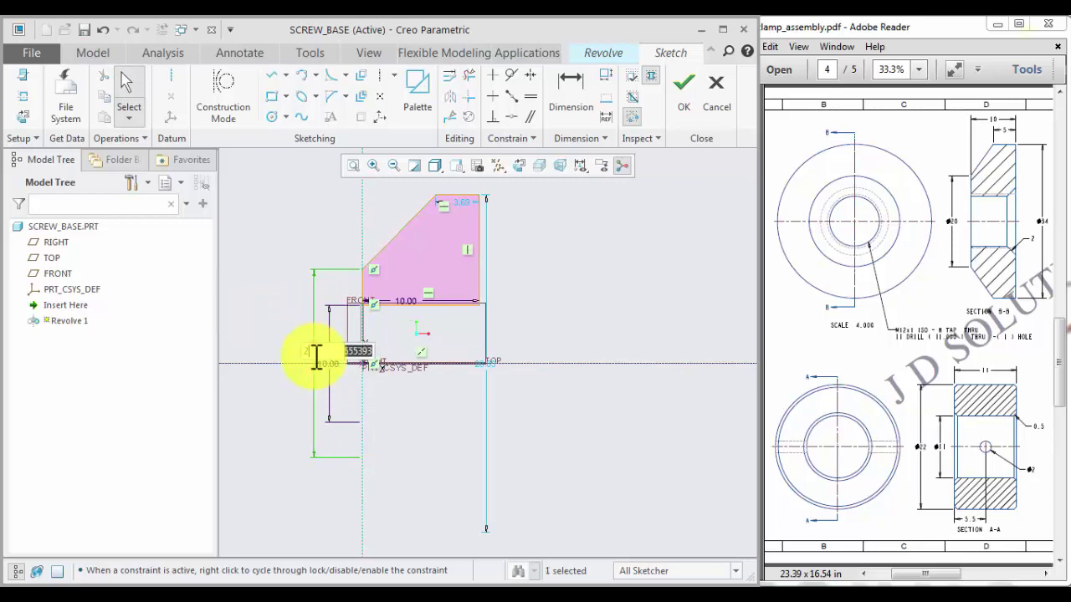
text(20)
key(Return)
click(483, 364)
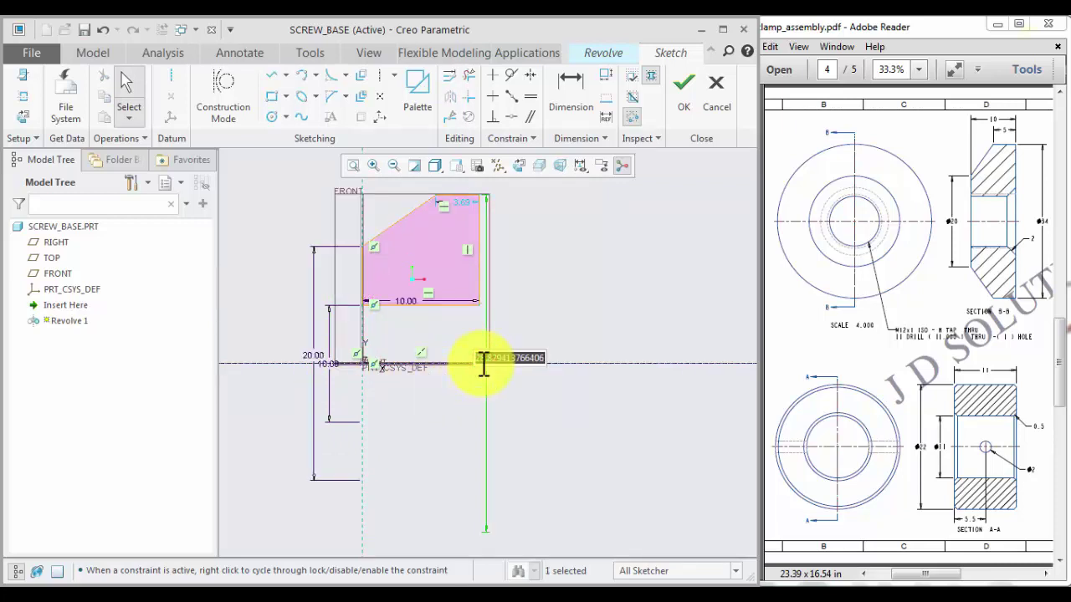
mouse_move(483, 365)
mouse_down()
mouse_move(463, 446)
mouse_move(459, 274)
mouse_move(465, 286)
mouse_up()
Finish the sketch and complete the revolve through 360 degrees.
click(685, 115)
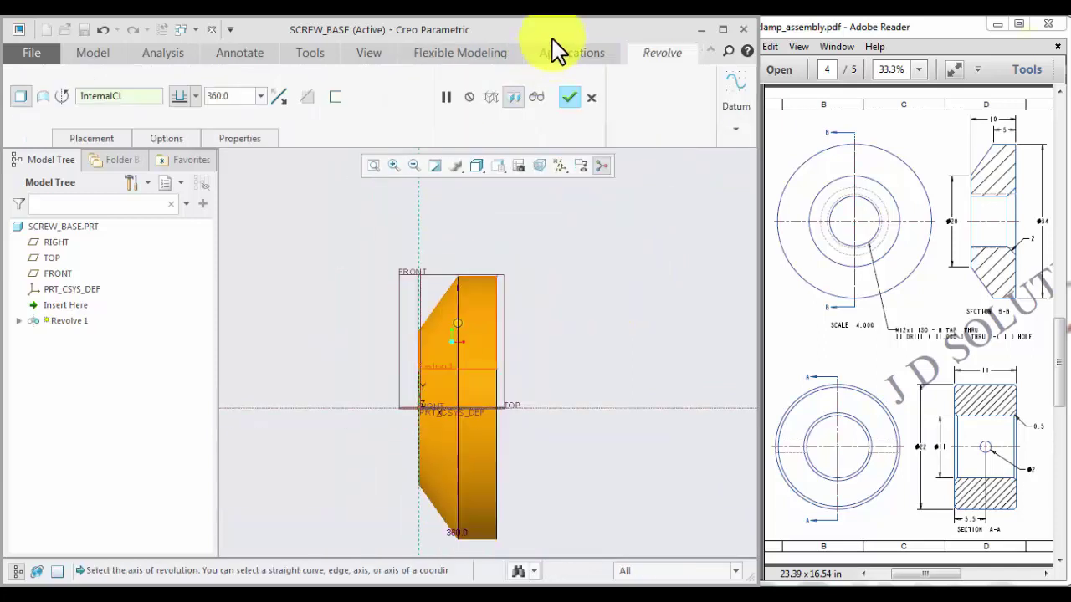
click(568, 98)
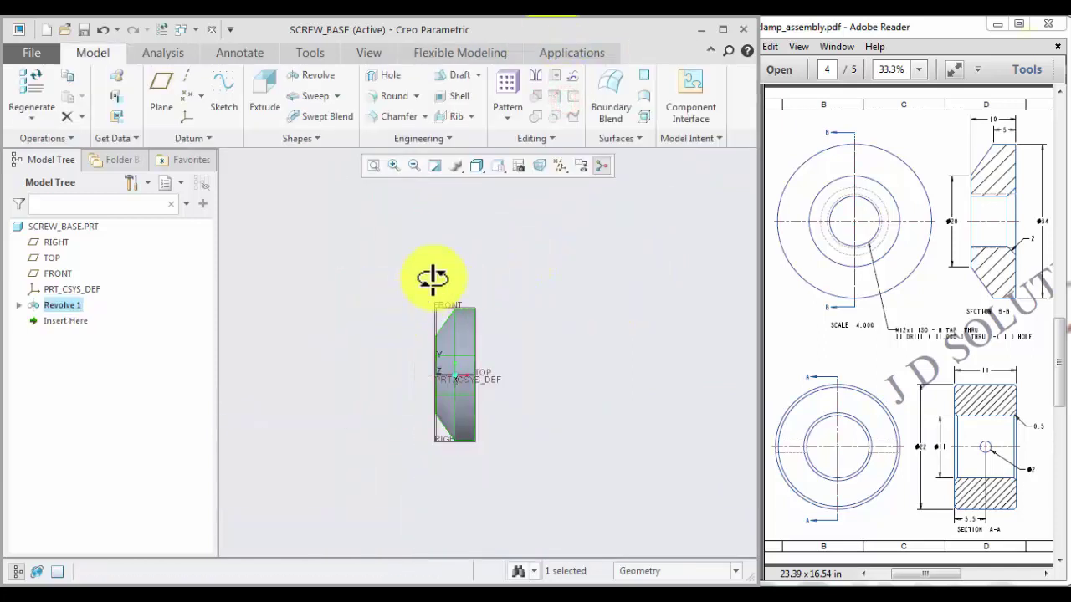
middle_drag(433, 279, 524, 287)
click(606, 281)
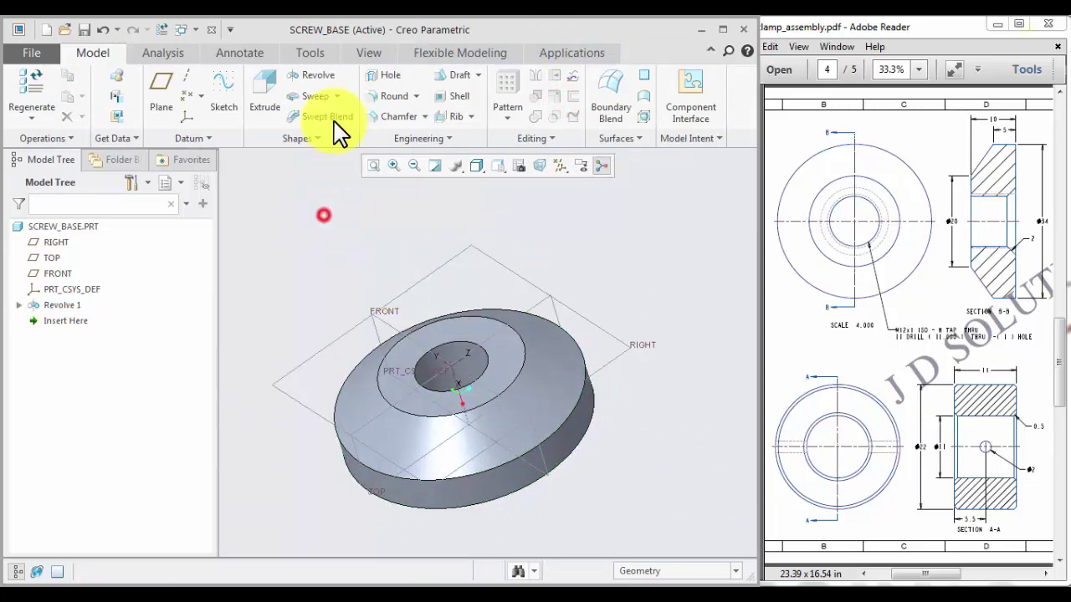
Place a coaxial hole on the revolve's axis and the small flat end face, and make it a standard ISO tapped hole.
click(379, 77)
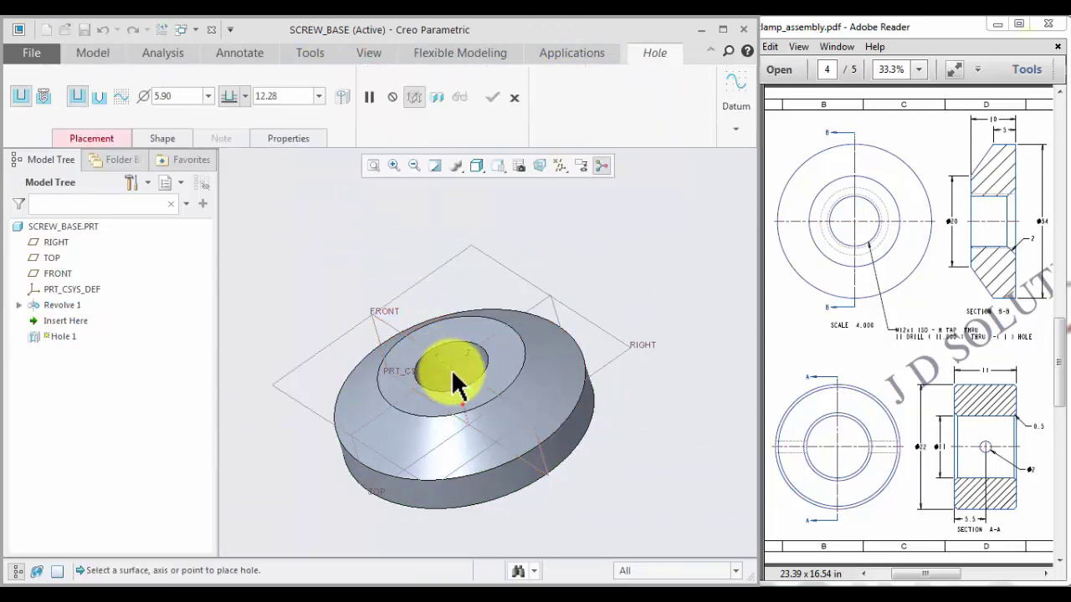
click(451, 369)
click(478, 331)
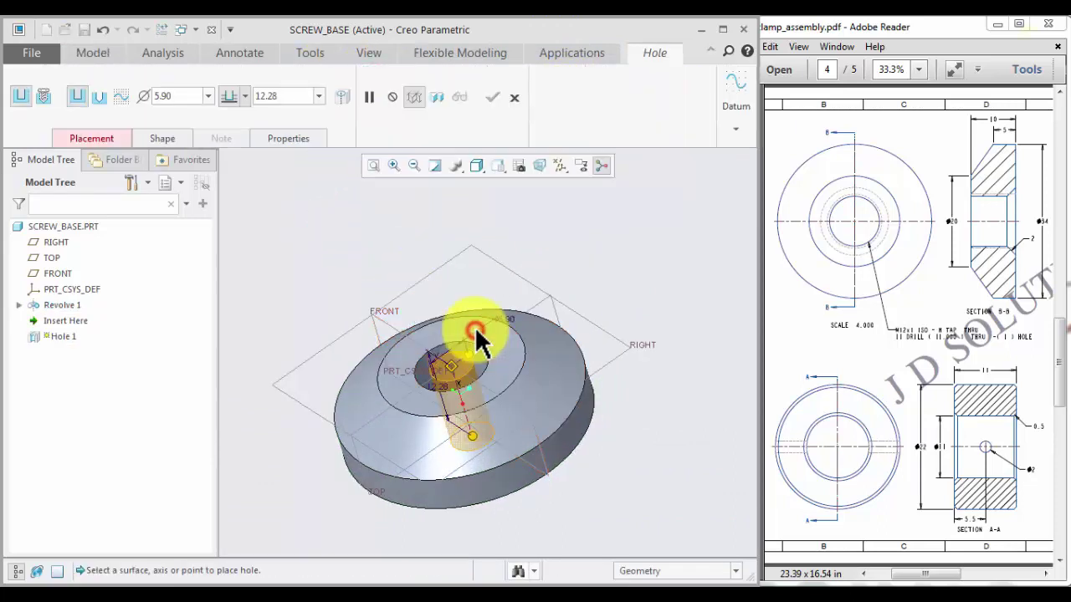
click(38, 99)
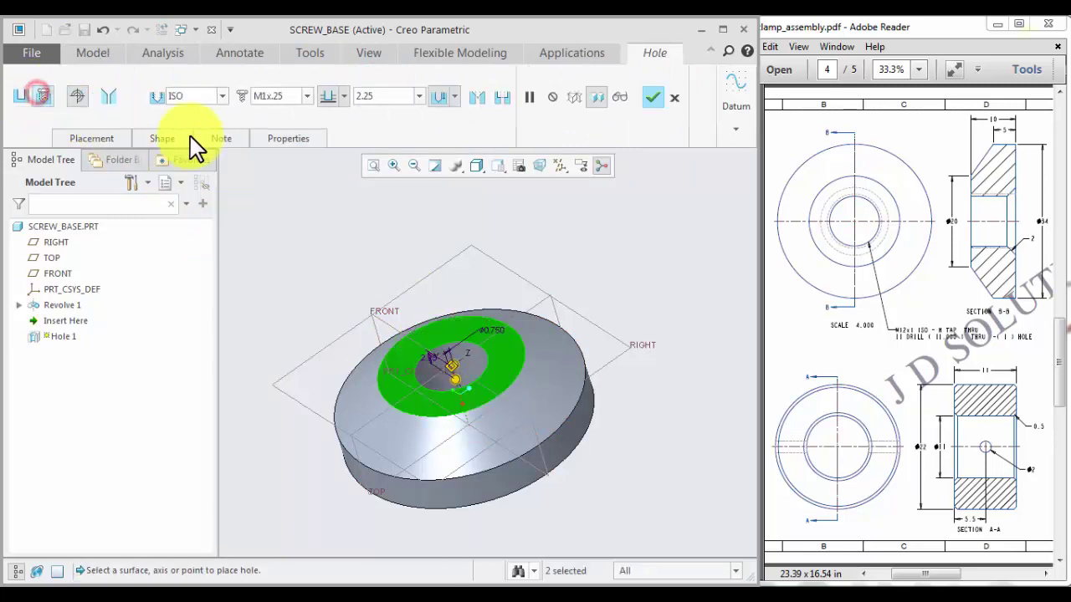
Set the tapped hole's thread size to M12x1.
click(308, 96)
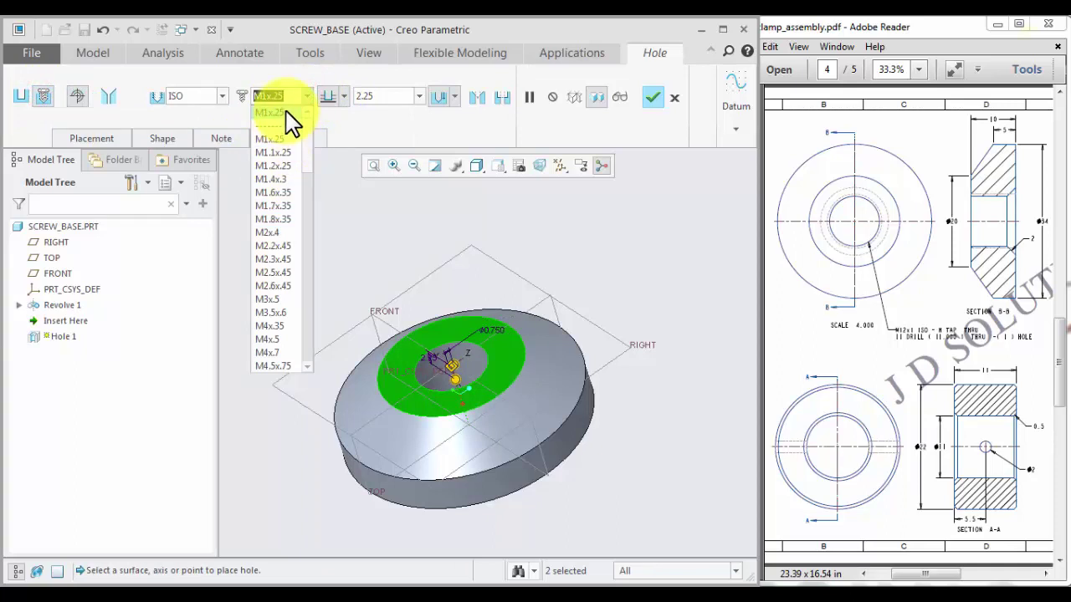
scroll(299, 356, down, 4)
scroll(299, 356, down, 2)
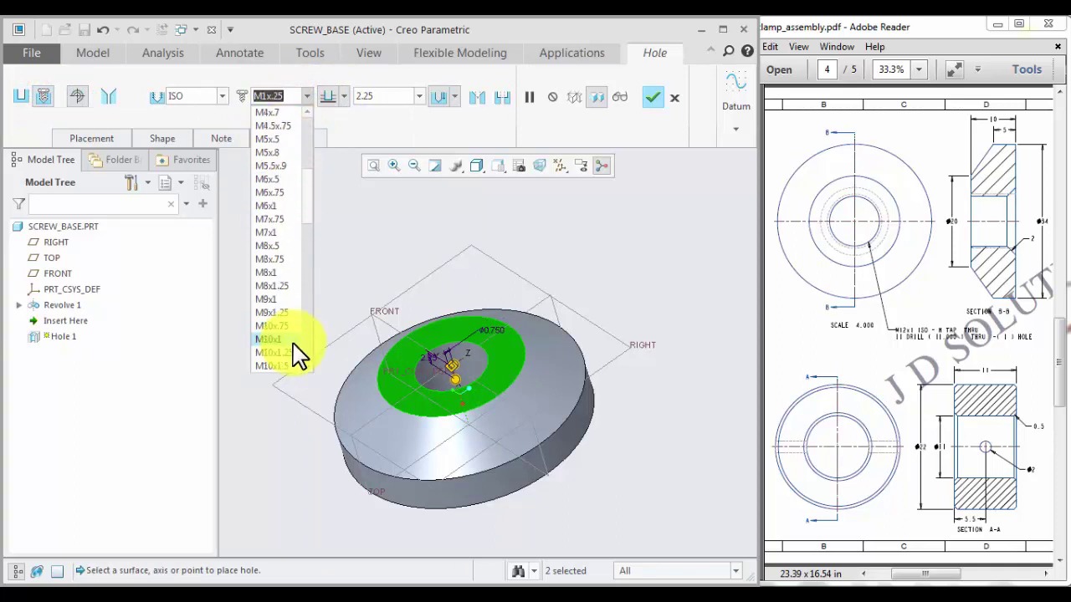
scroll(282, 335, down, 3)
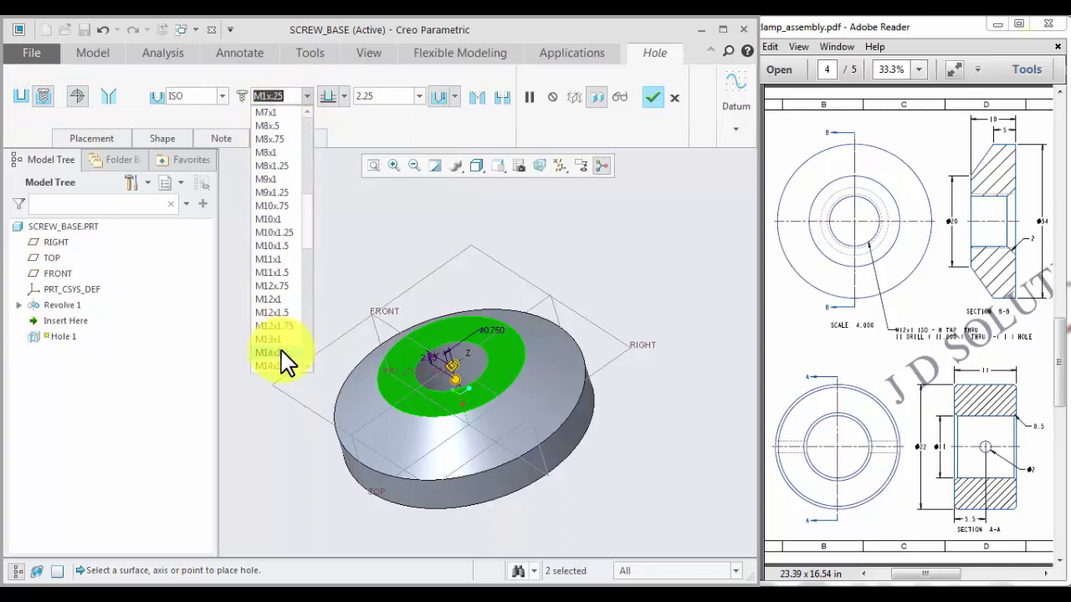
click(277, 300)
Drill the hole through all, thread it along its full depth with Thru Thread, and complete the feature.
click(343, 96)
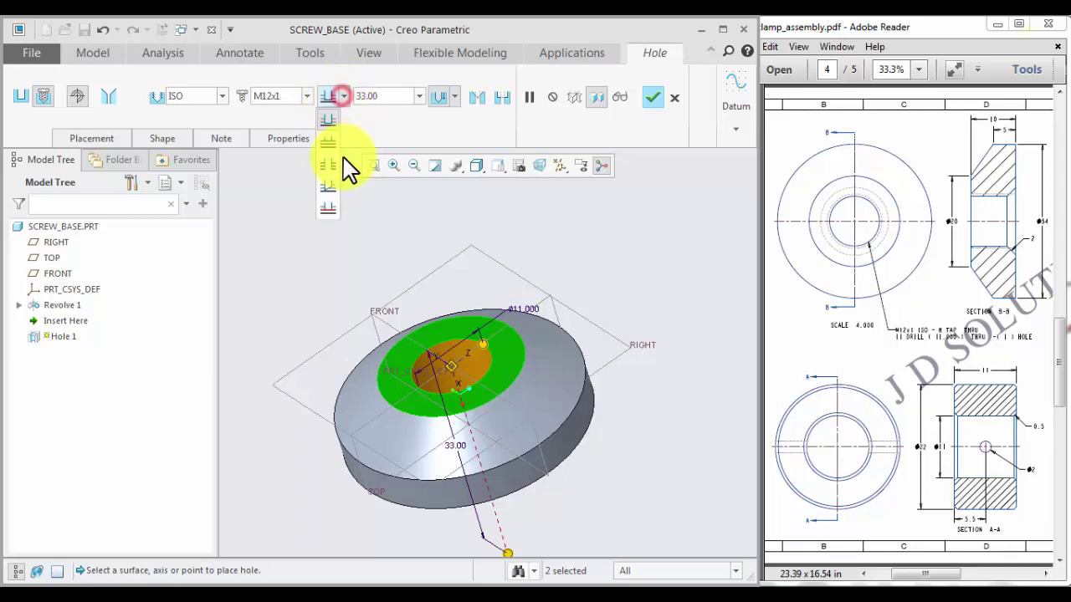
click(329, 163)
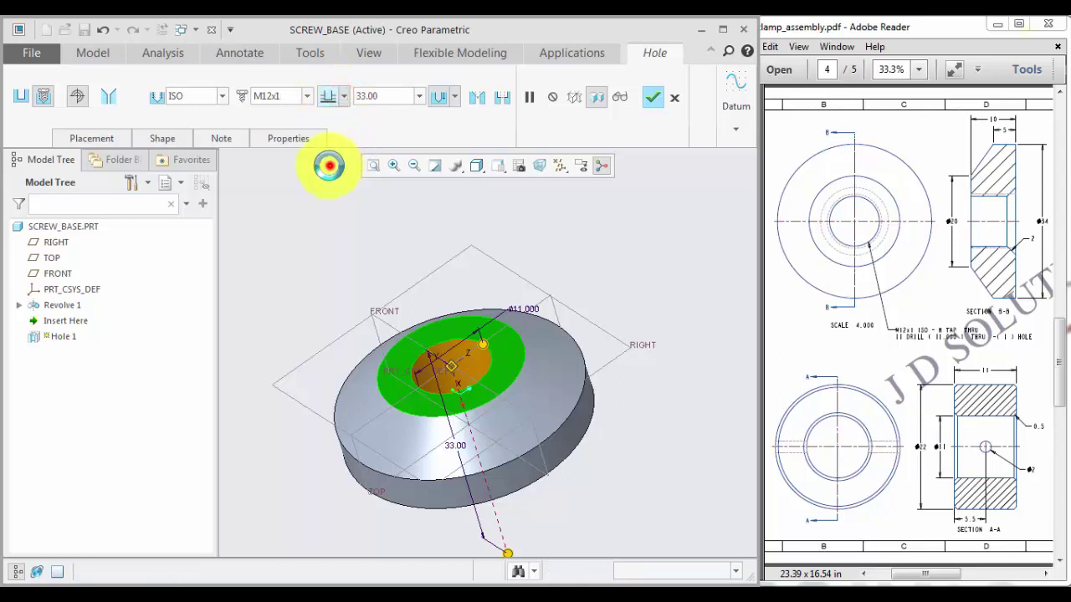
click(230, 139)
click(166, 139)
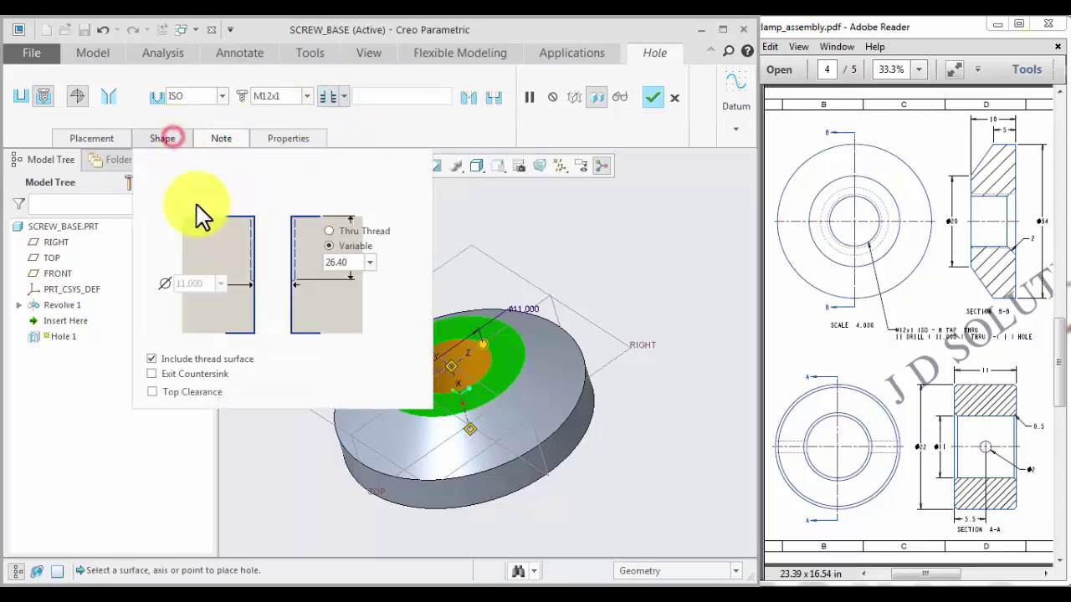
click(330, 231)
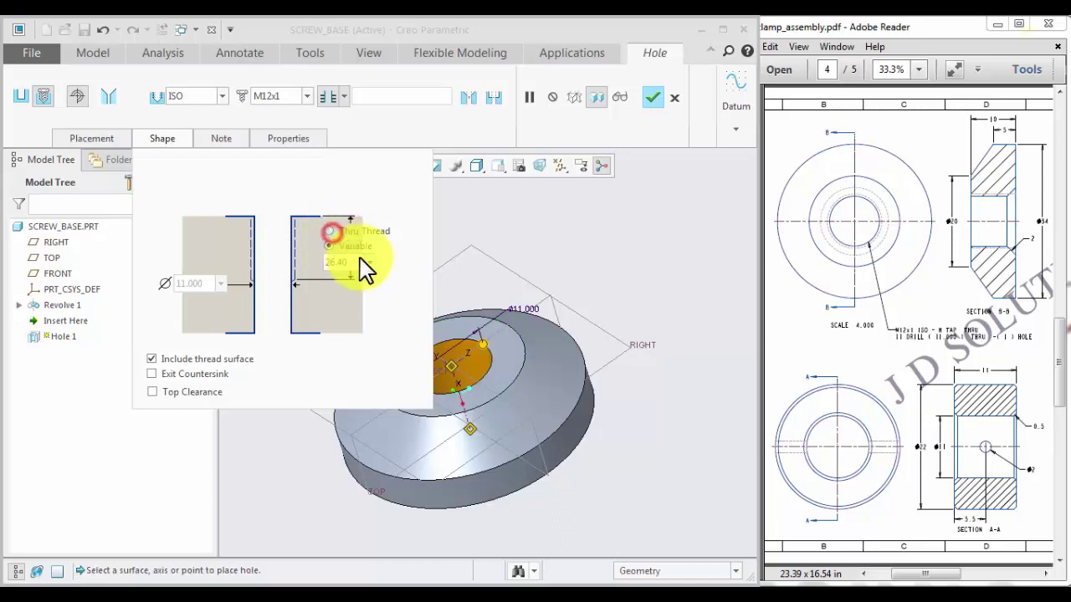
click(656, 98)
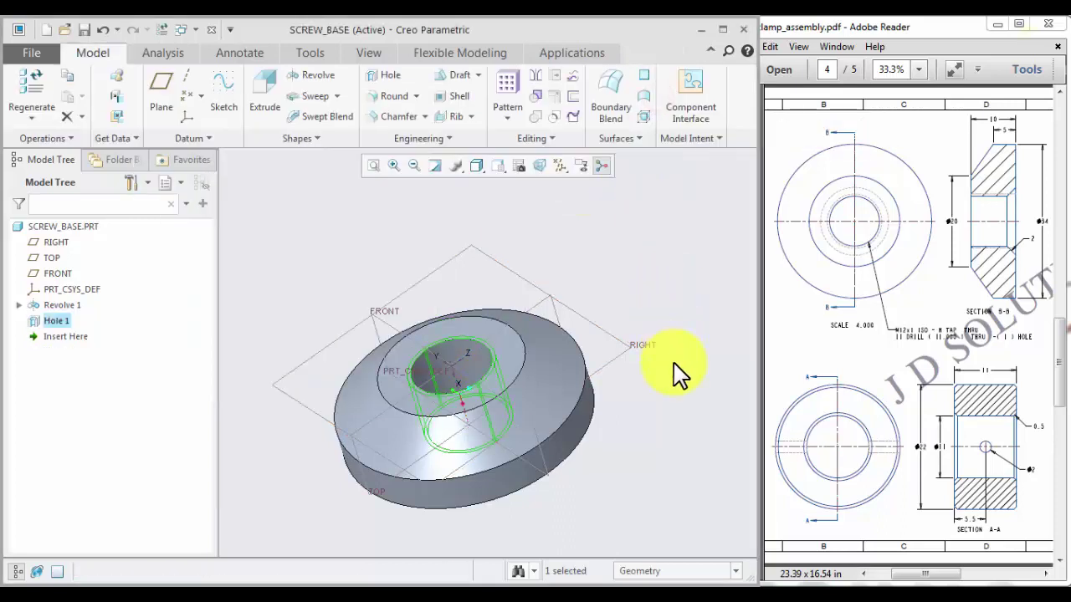
Chamfer the hole's edge on the large flat face with a 2 mm D x D edge chamfer.
middle_drag(676, 469, 619, 303)
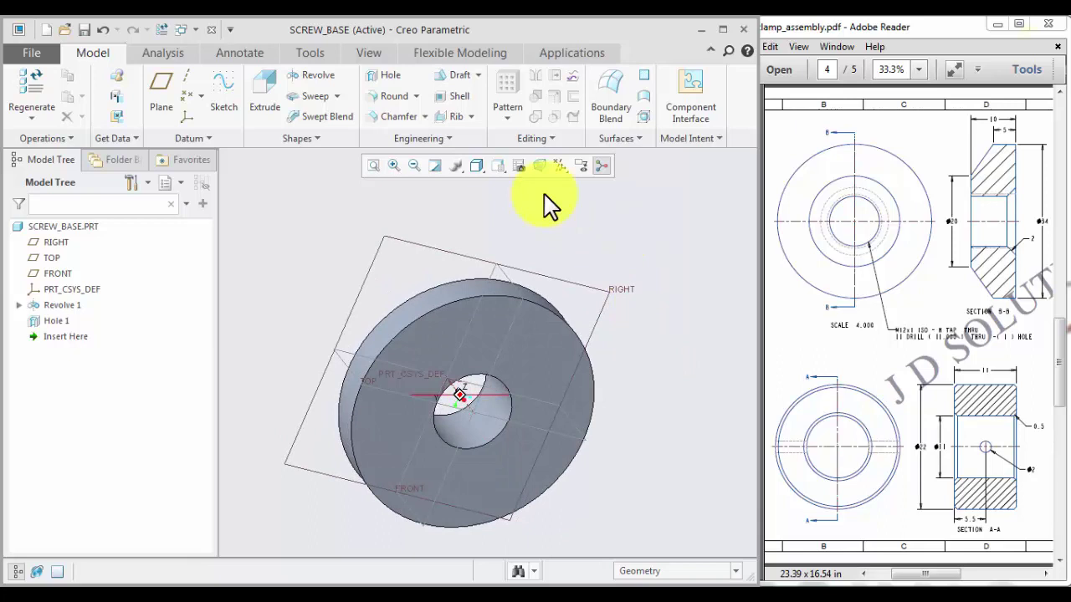
click(391, 116)
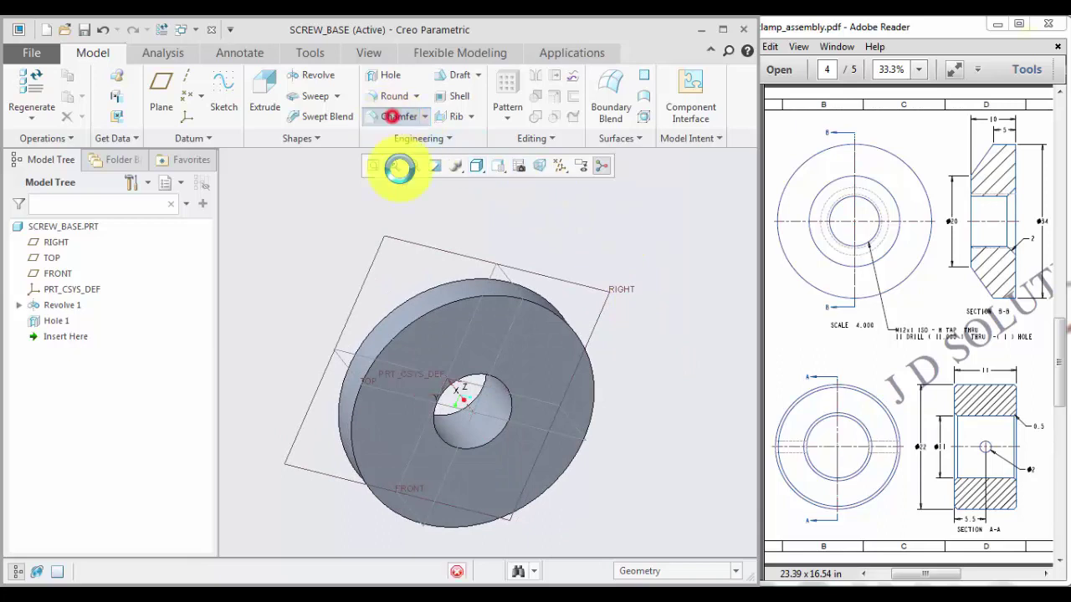
click(501, 432)
double_click(174, 95)
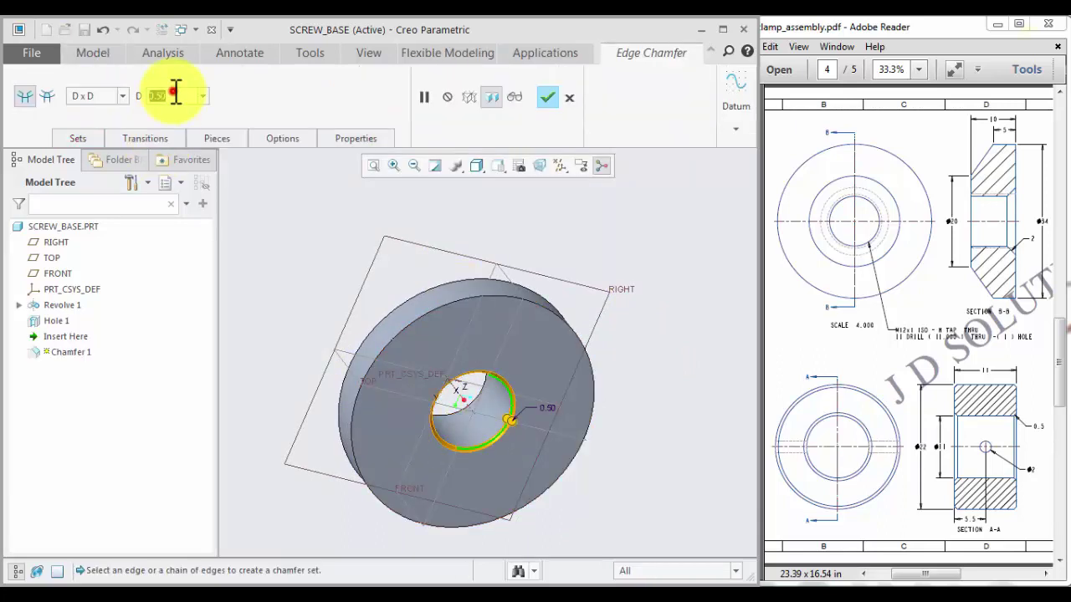
text(2)
key(Return)
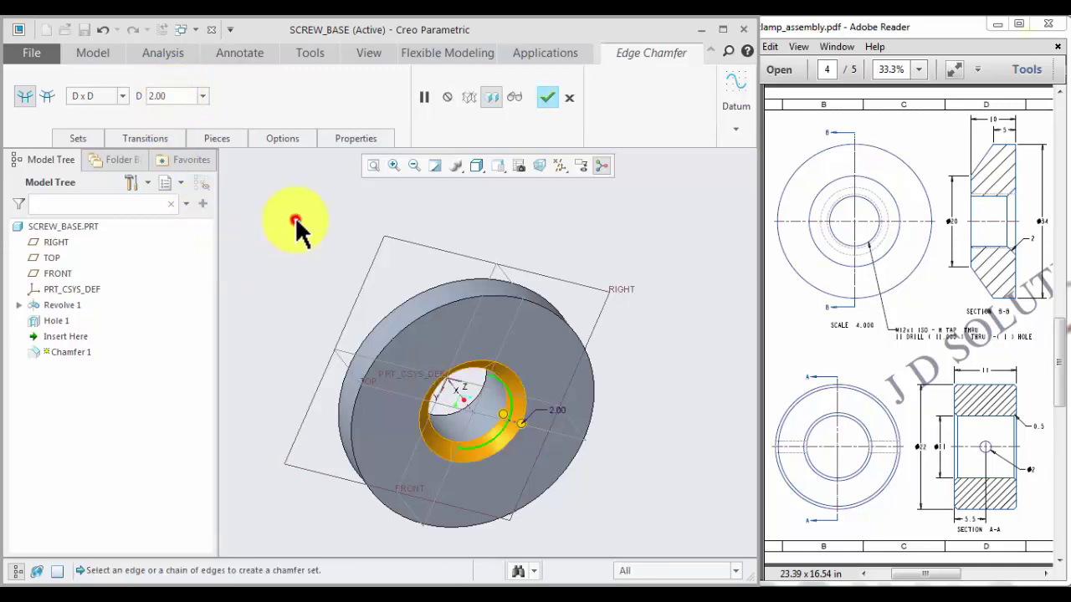
middle_click(443, 212)
Turn off the display of the datum planes in the screw base model.
middle_drag(295, 282, 363, 222)
click(363, 223)
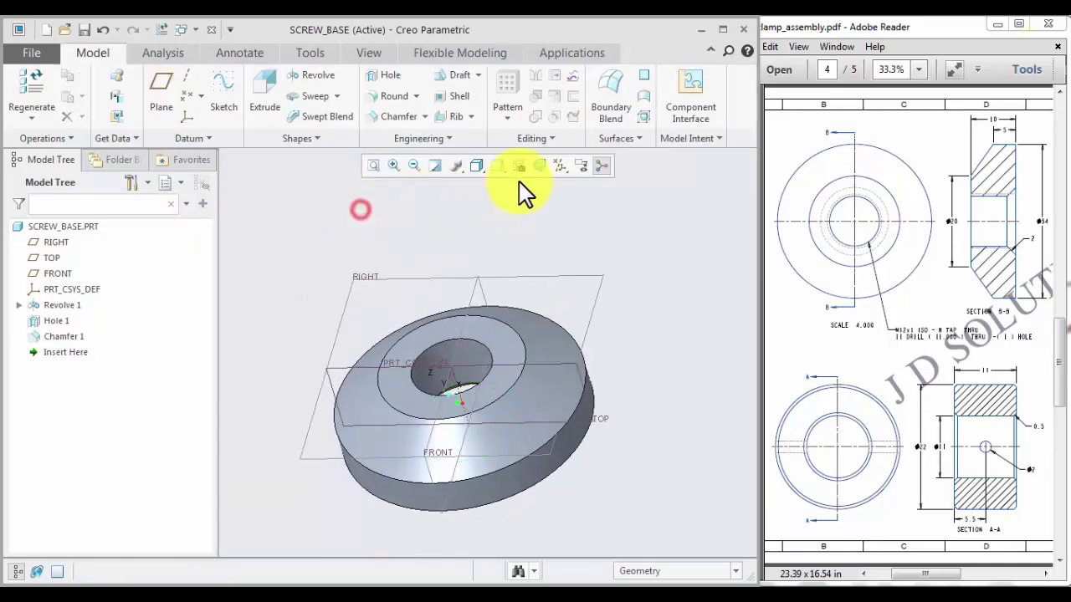
click(560, 167)
click(560, 254)
click(438, 226)
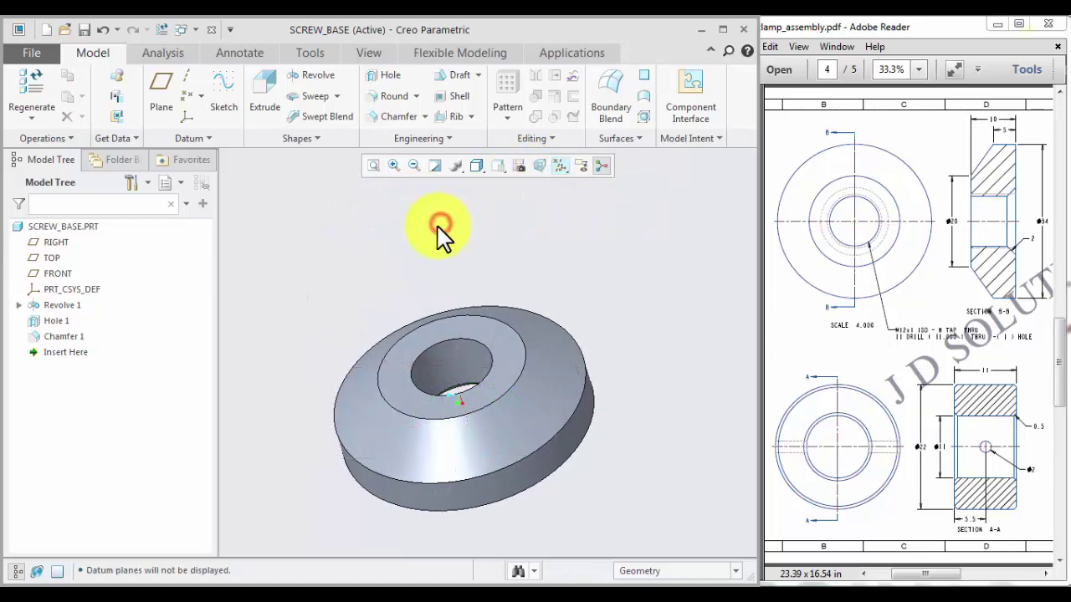